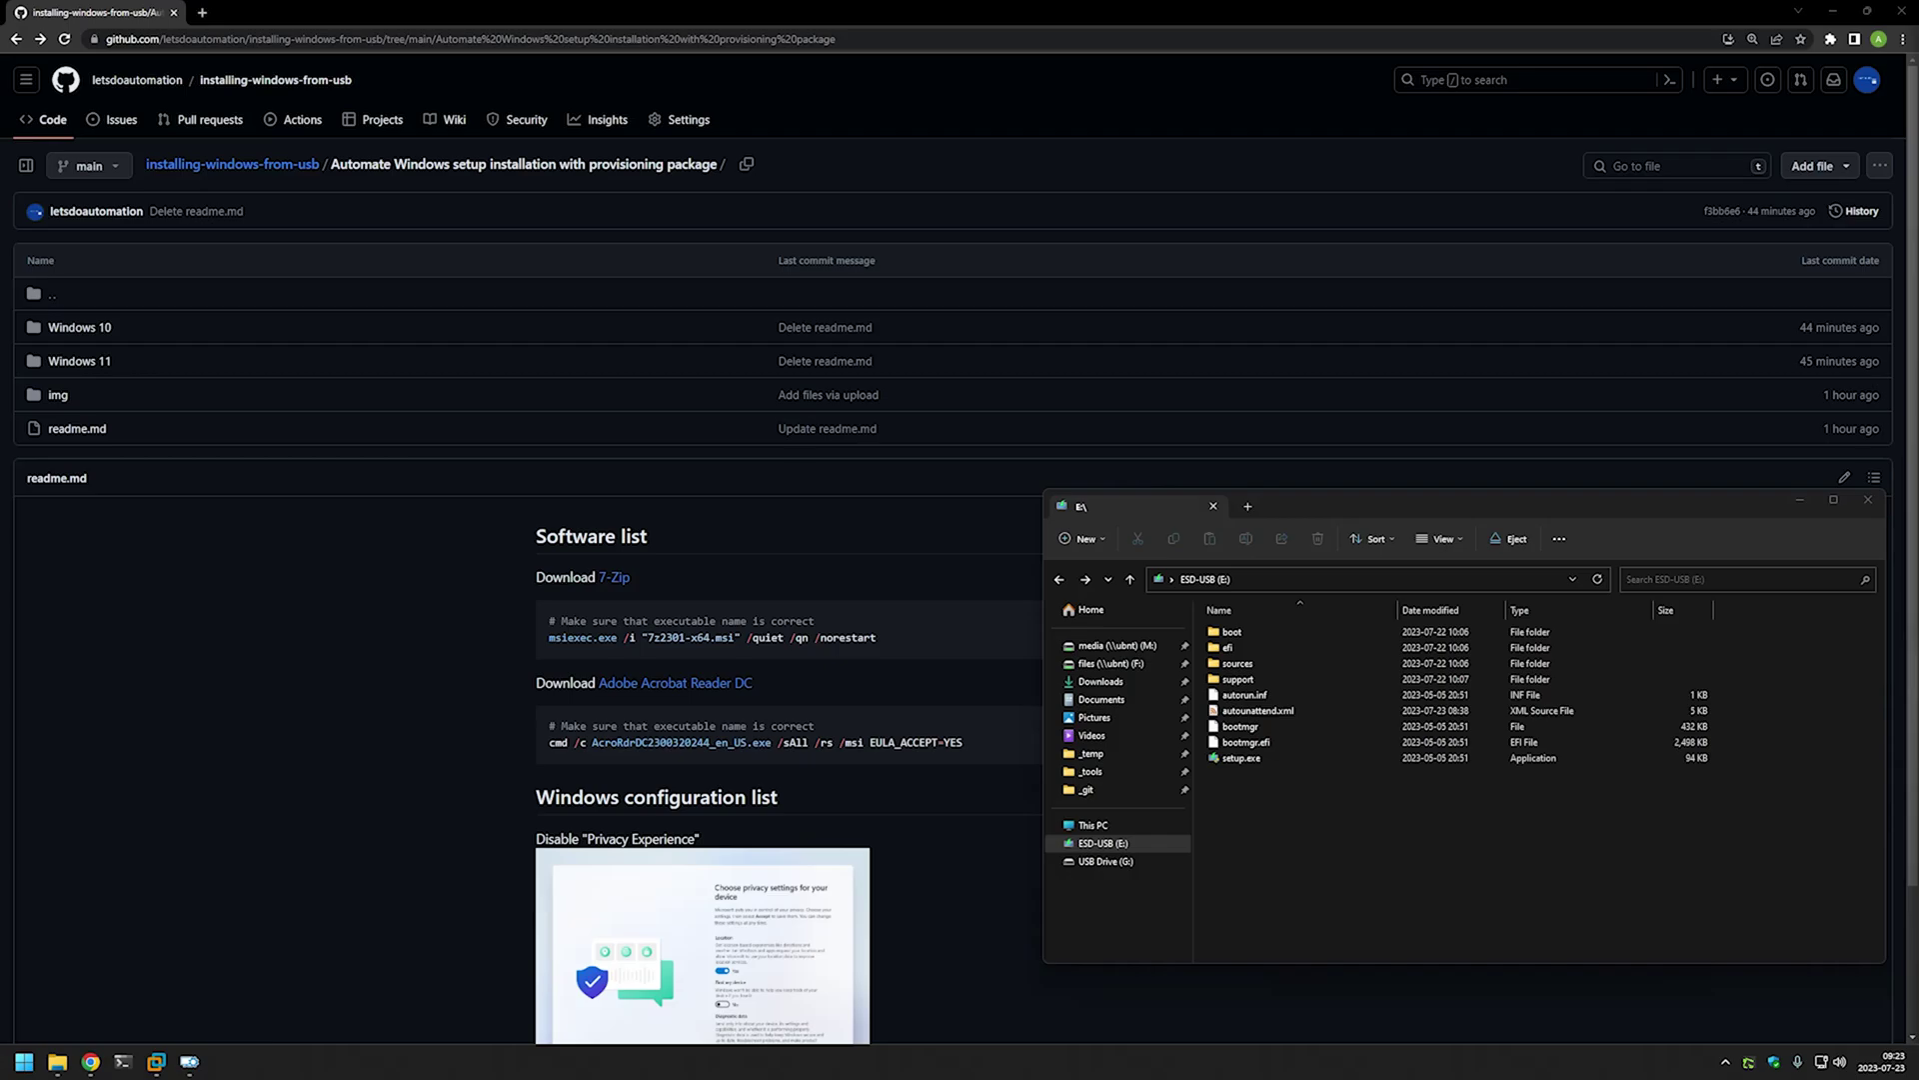
- Select and then deselect all items on the ESD-USB (E:) drive, then put its window away to reveal the readme
left_click(1366, 846)
left_click_drag(1452, 836, 1267, 626)
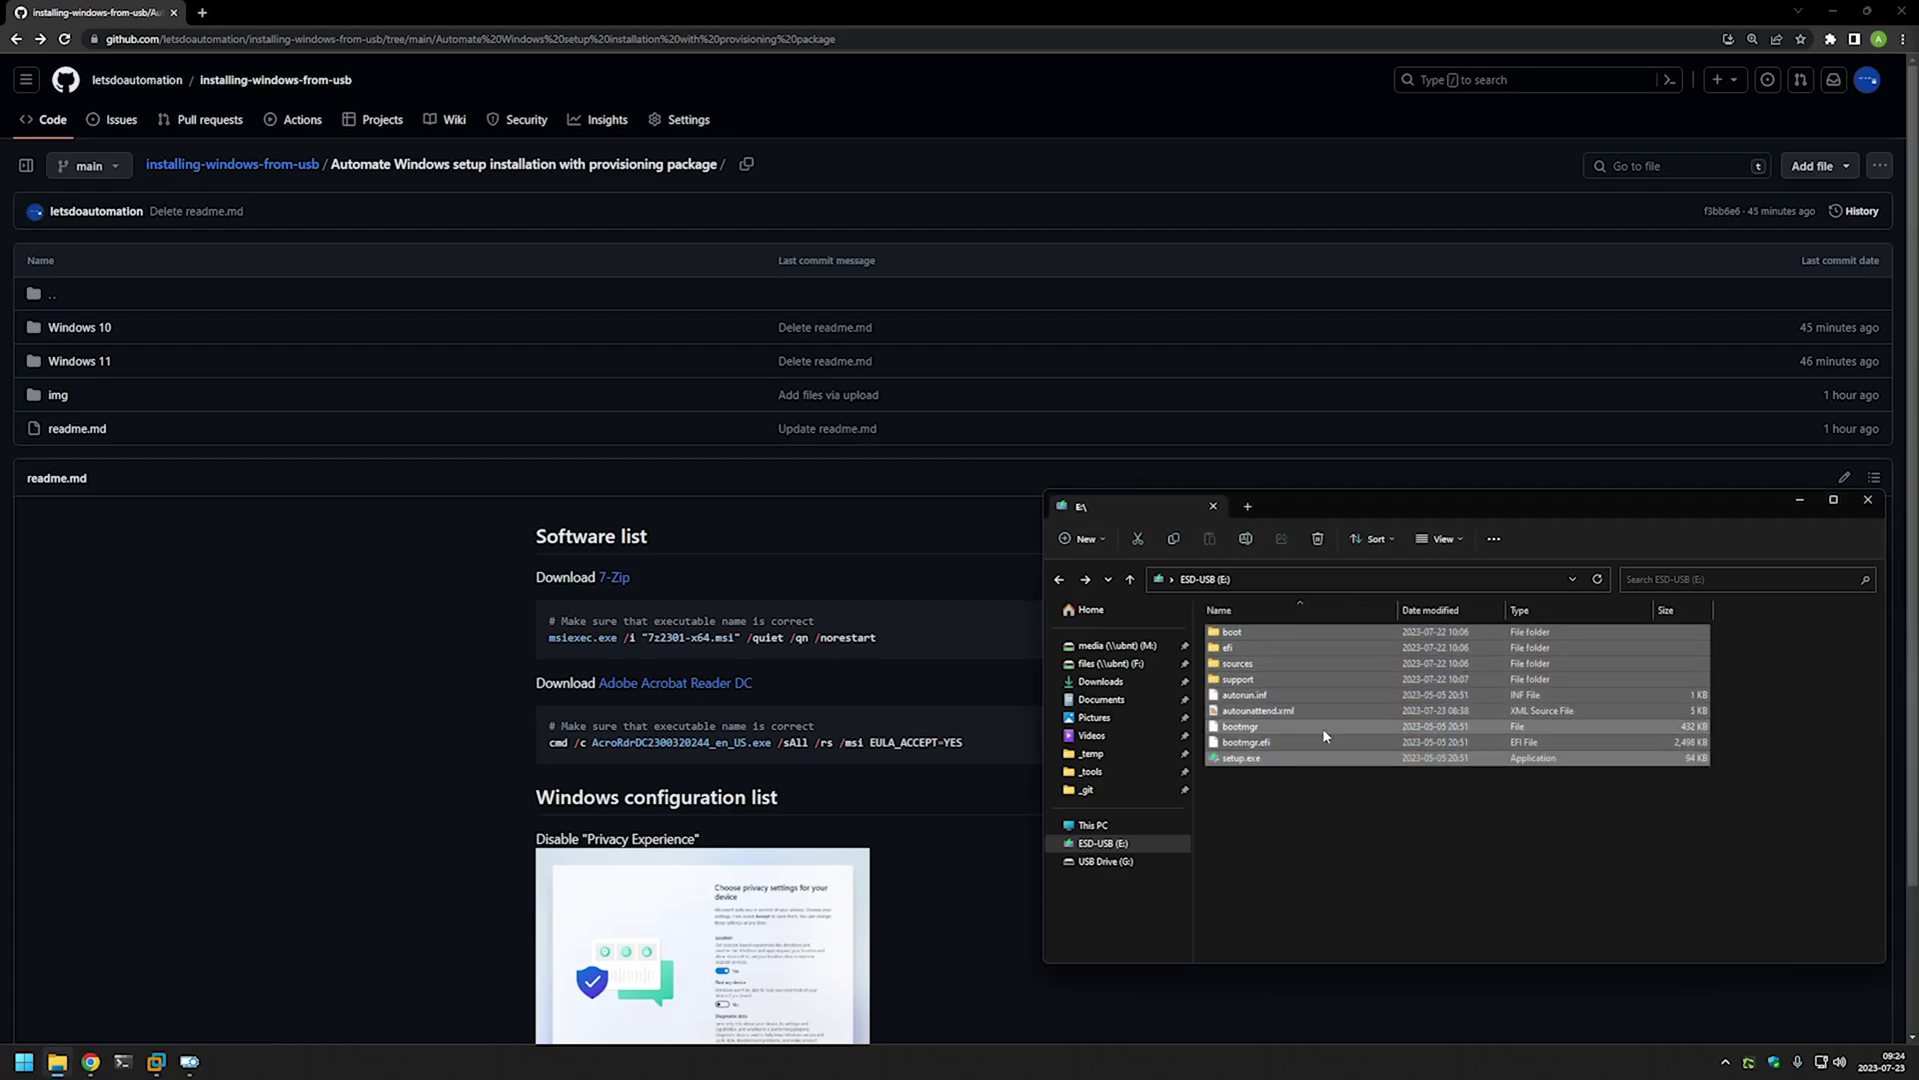
left_click(1311, 794)
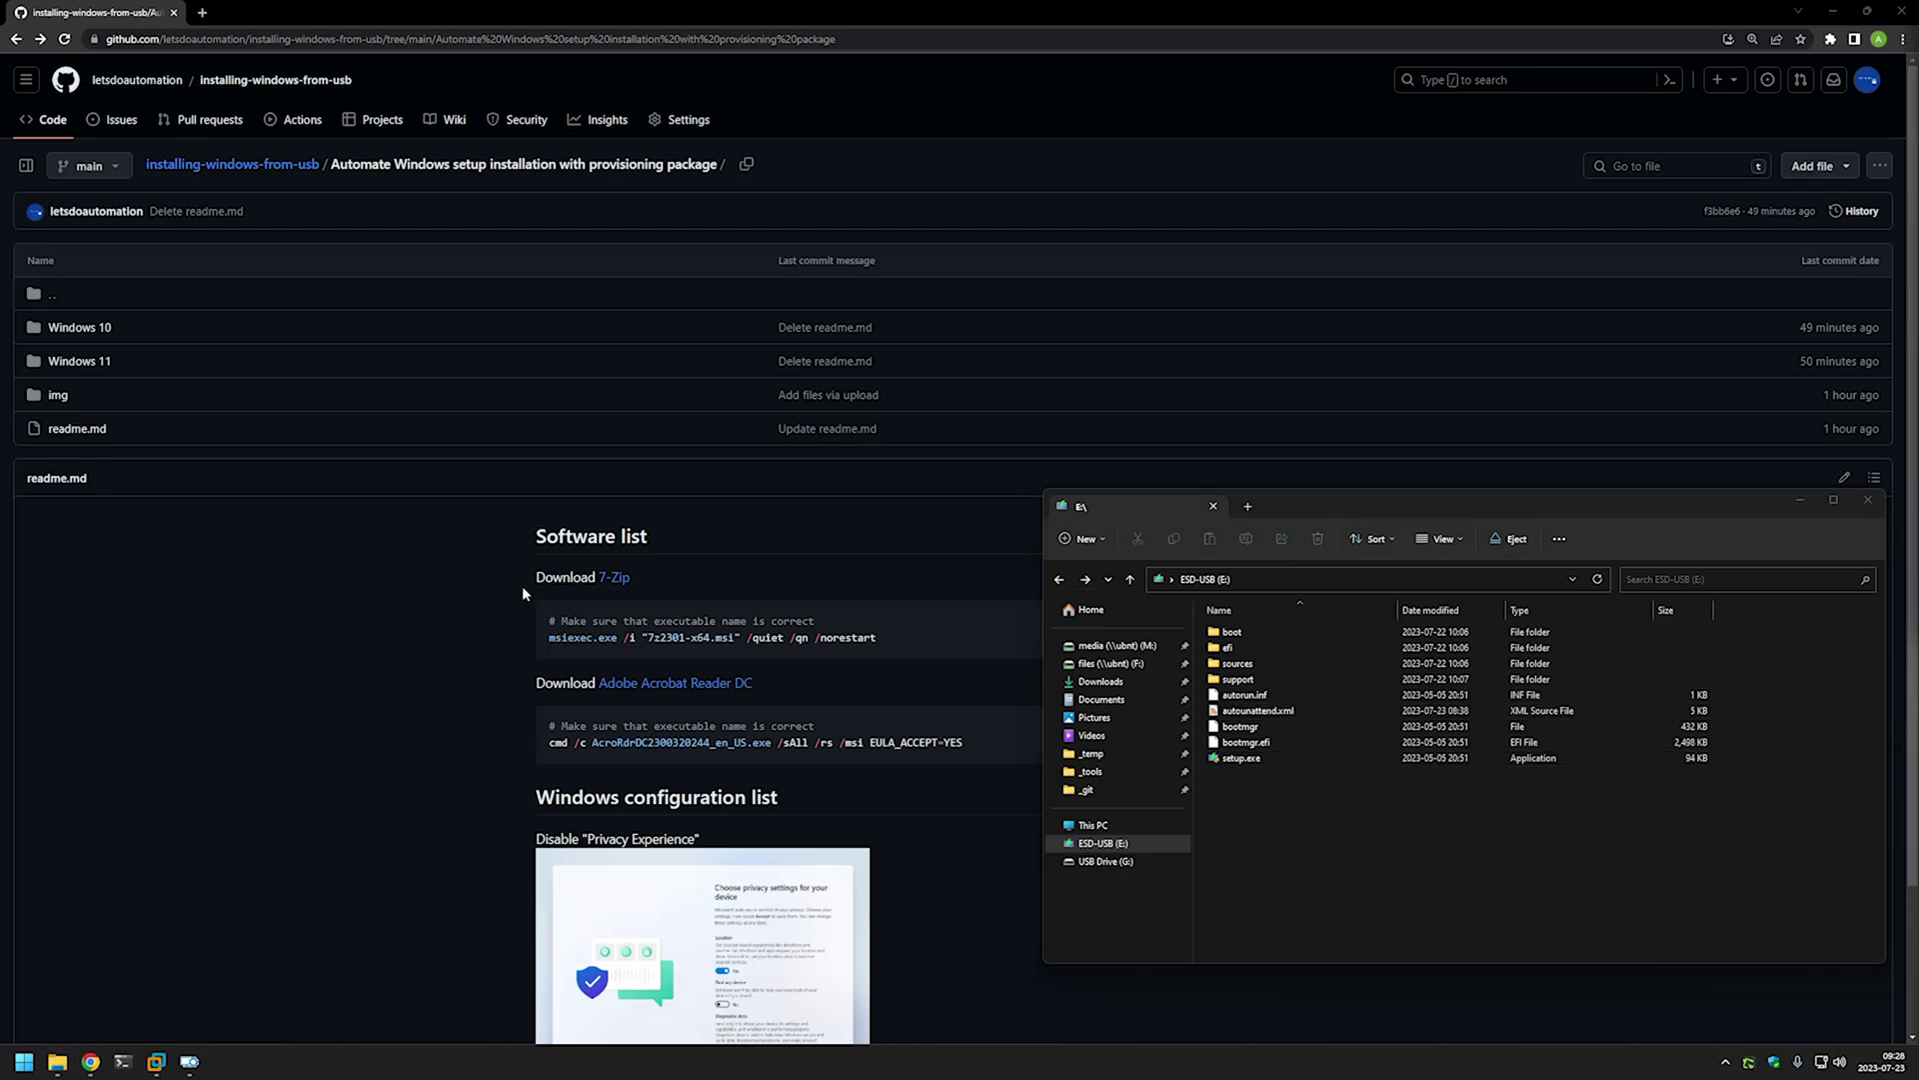
left_click(522, 592)
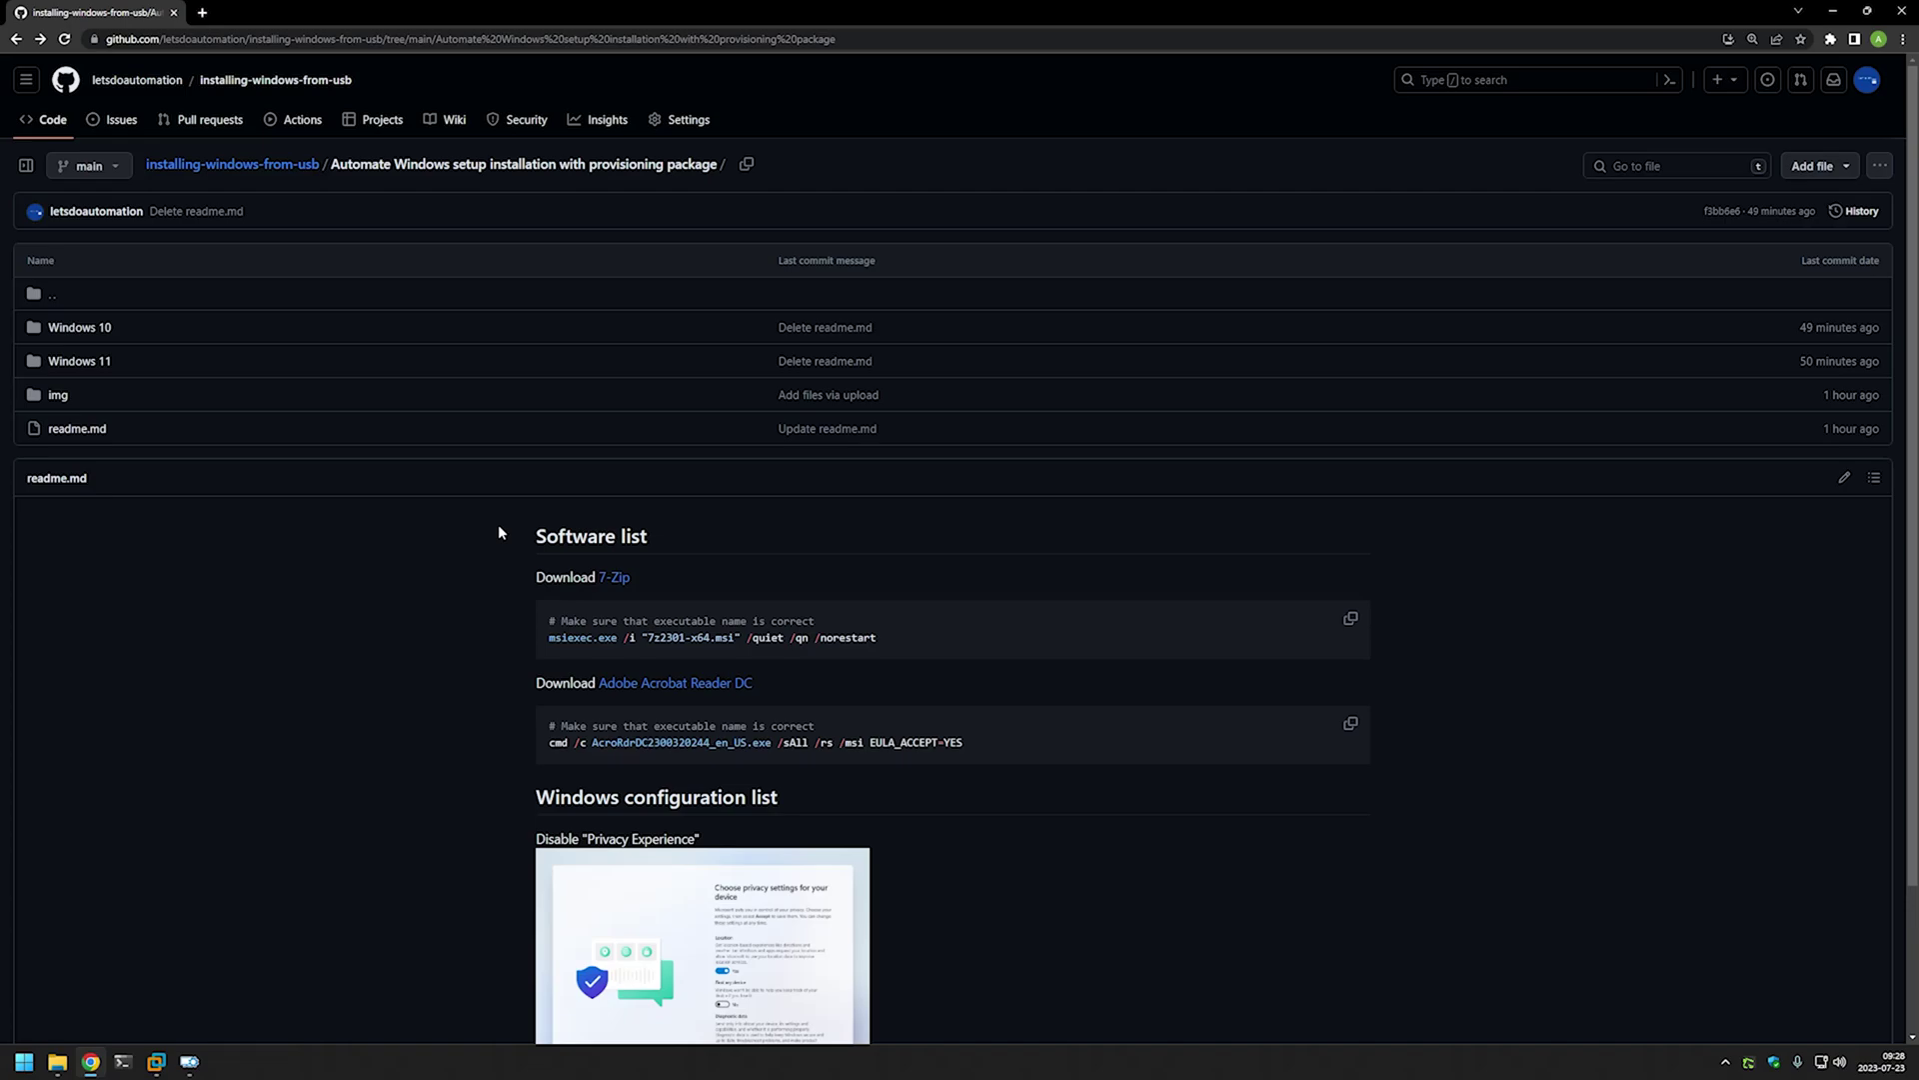
scroll(476, 408, "down", 2)
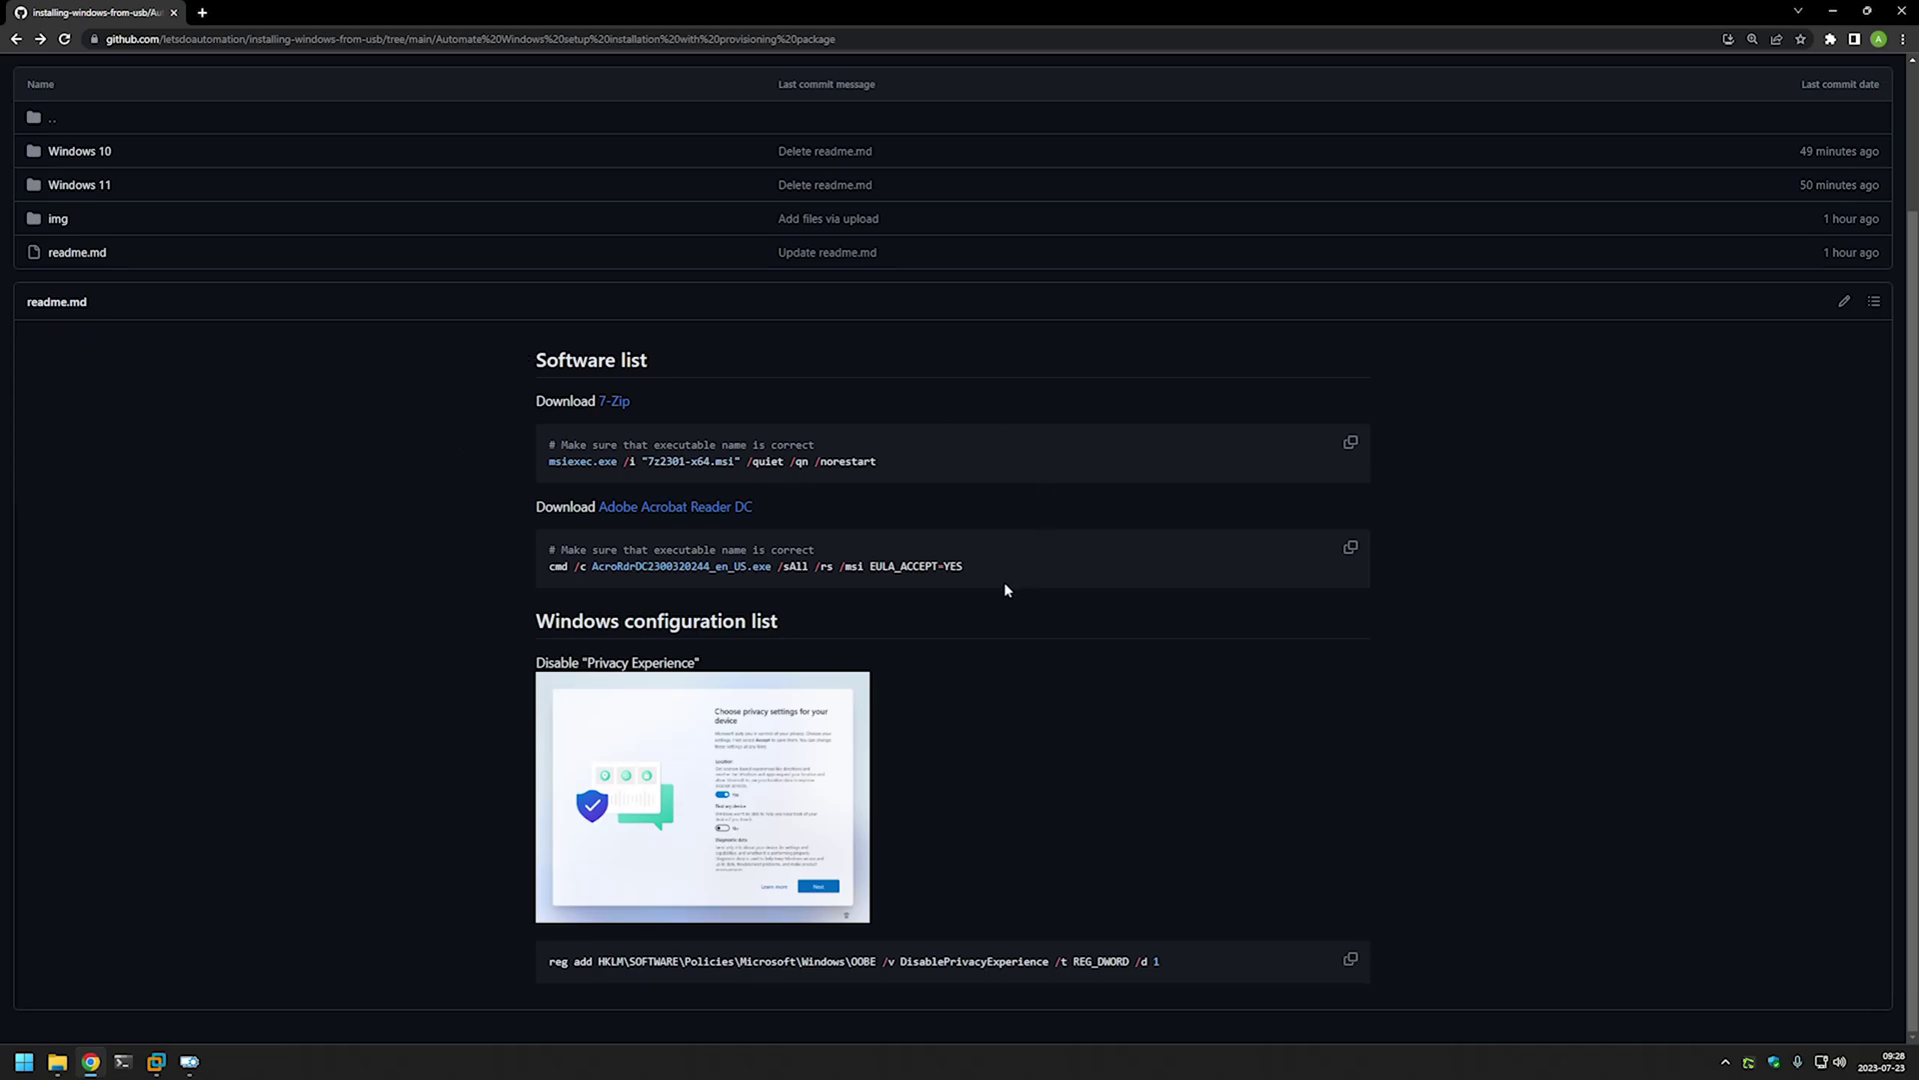
left_click_drag(470, 355, 992, 592)
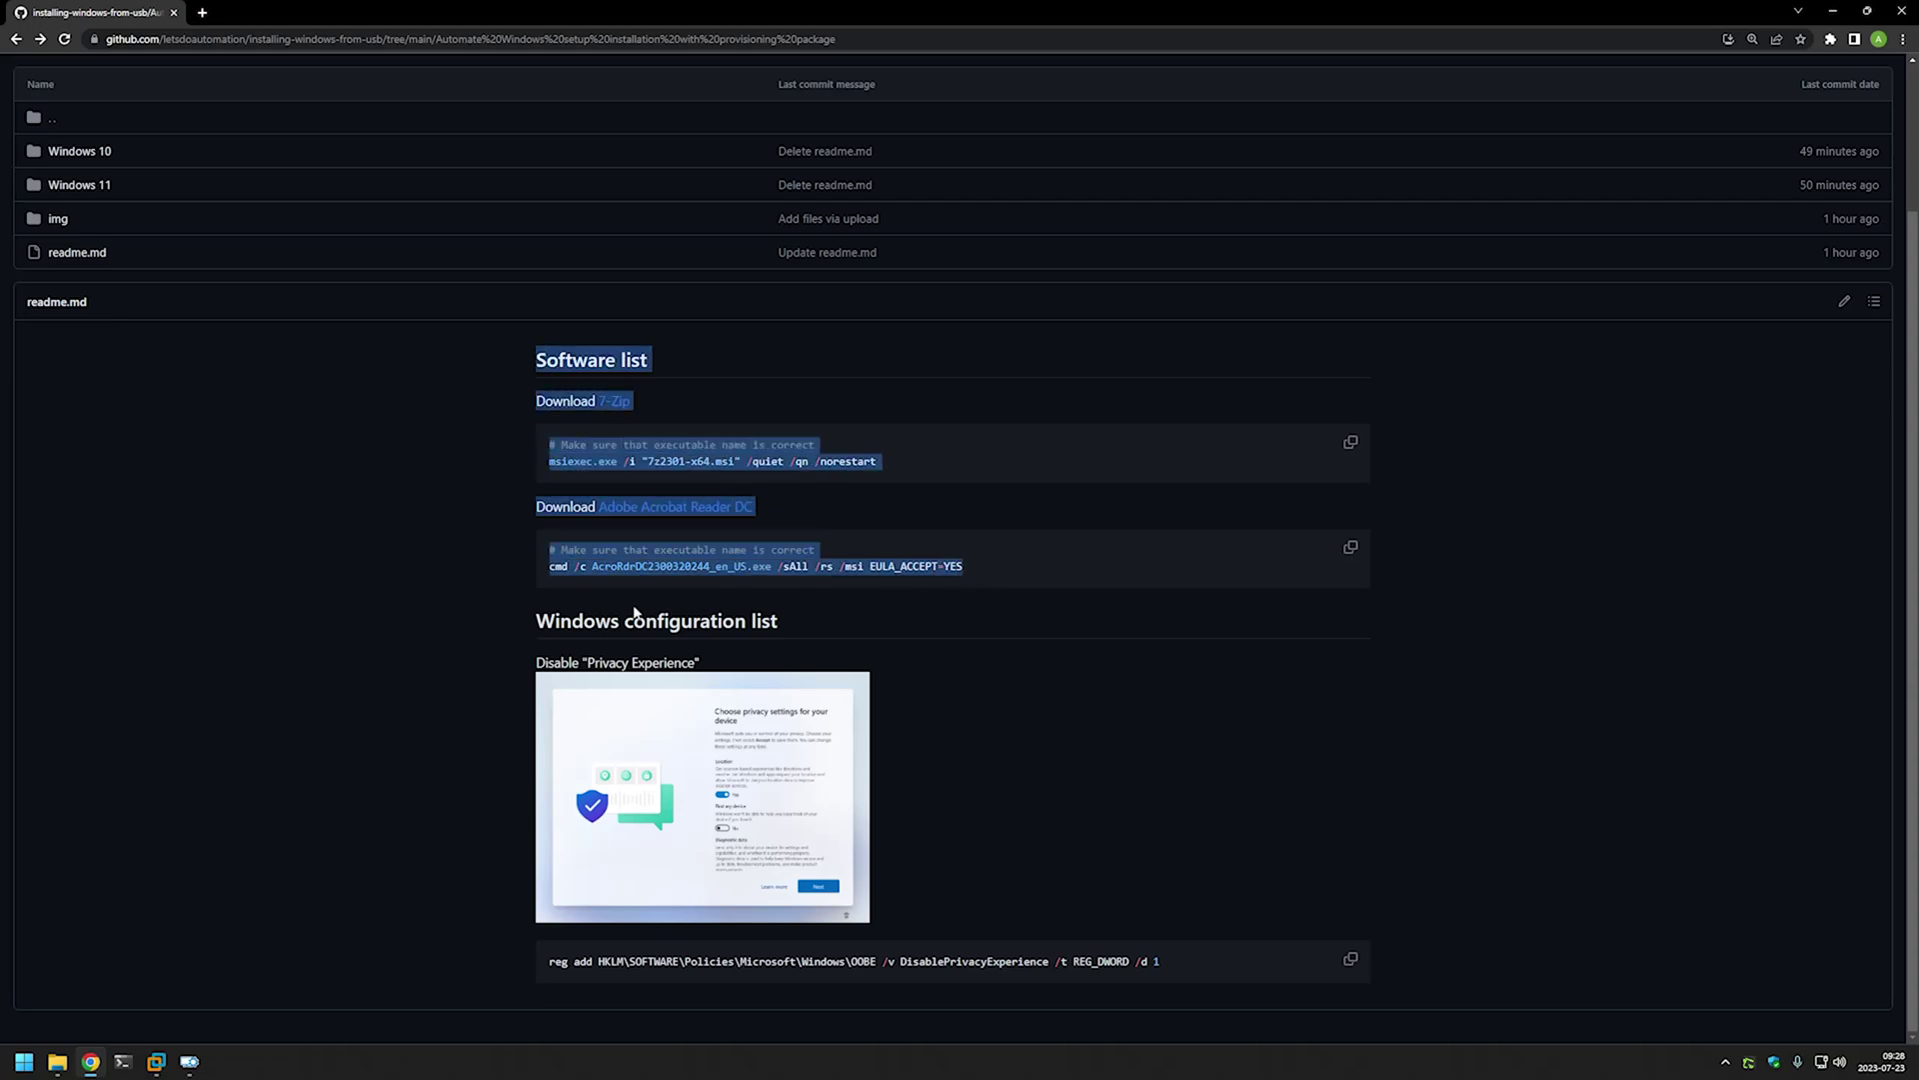
left_click(483, 621)
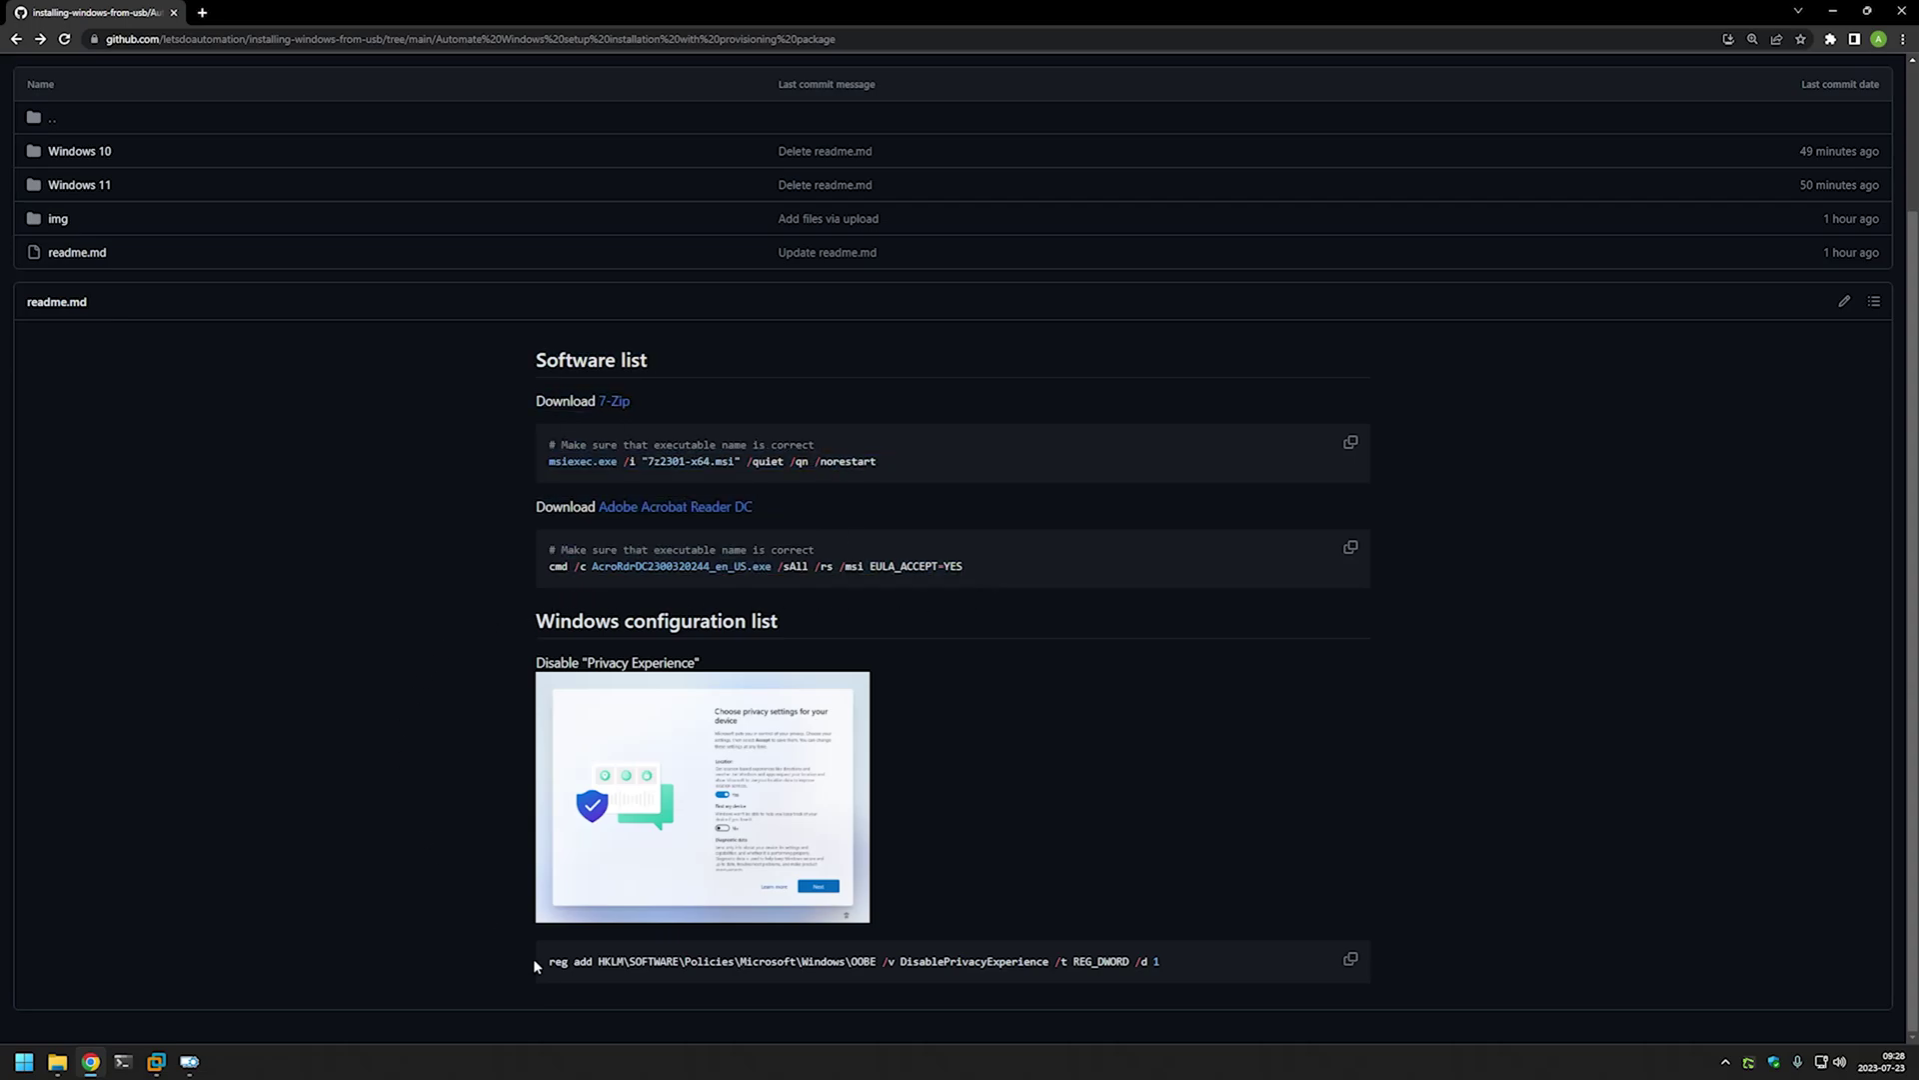
left_click_drag(535, 961, 1167, 969)
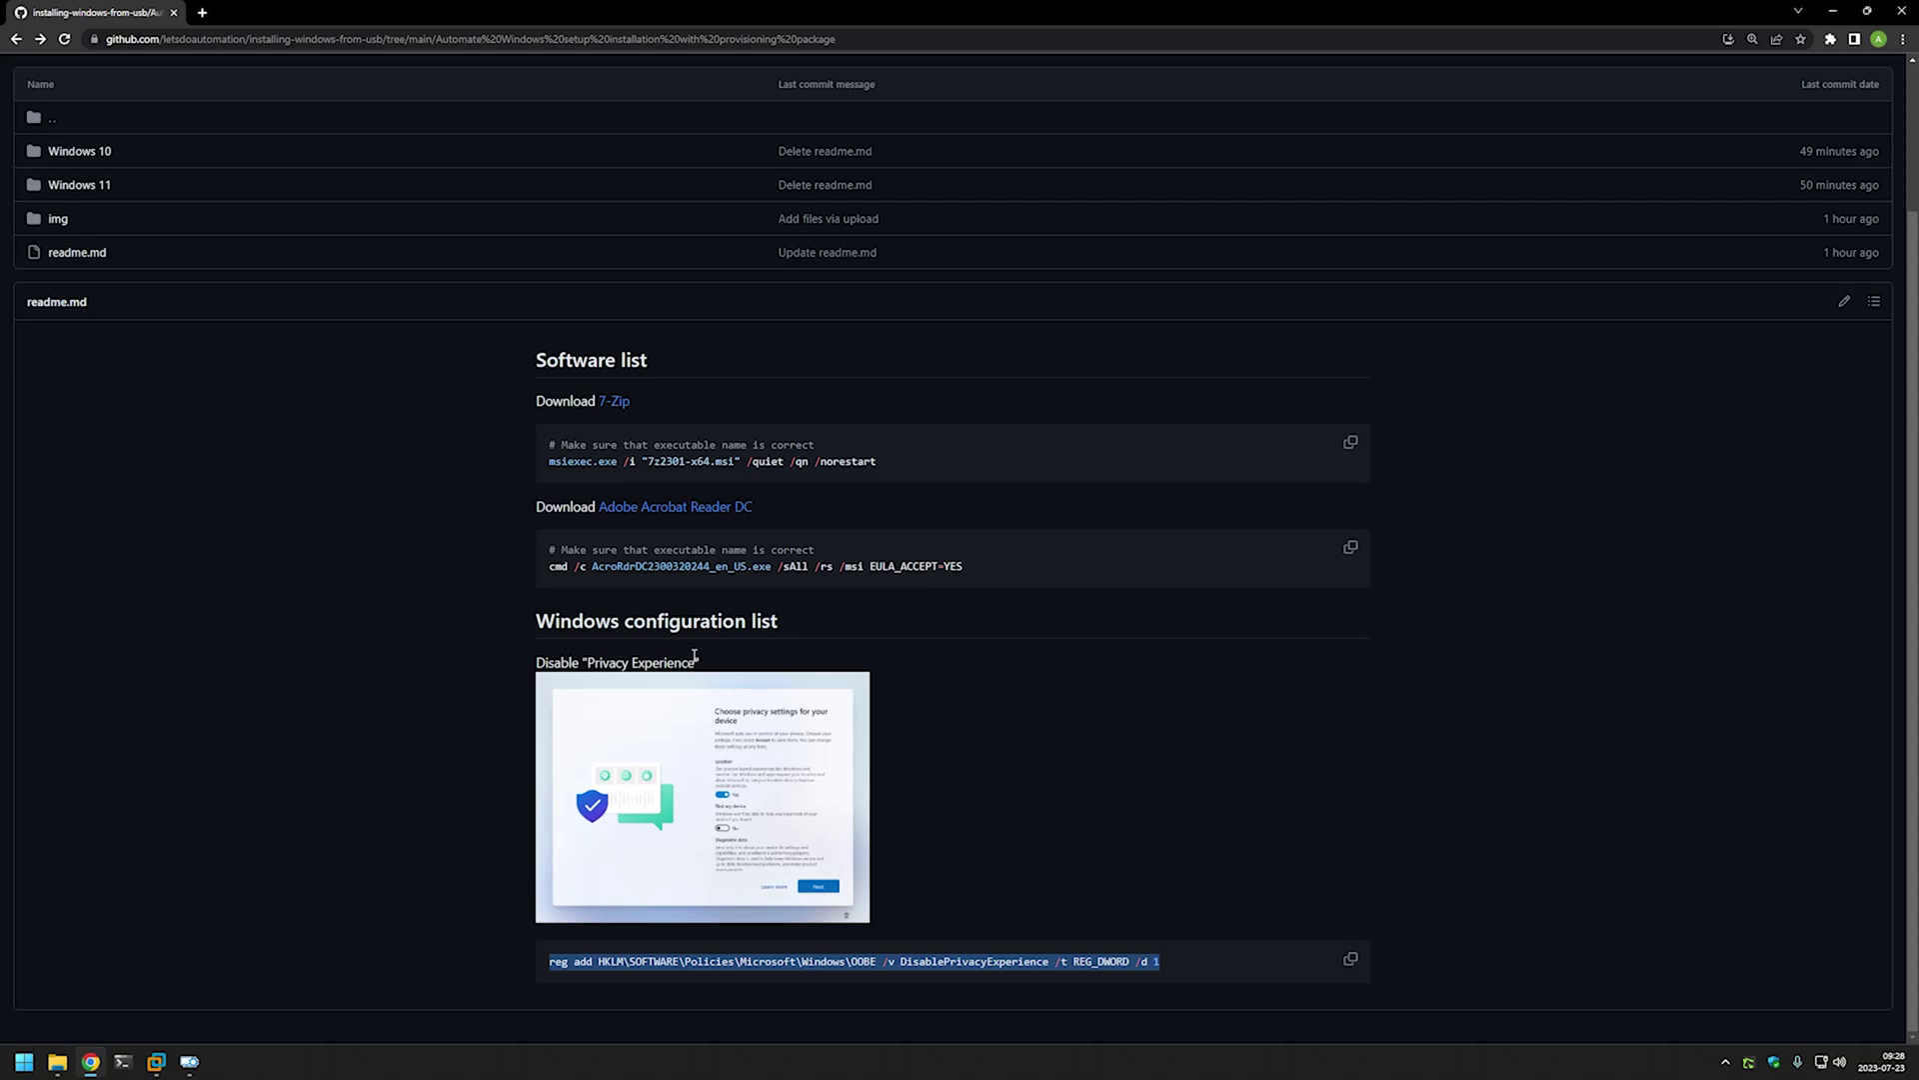
scroll(694, 655, "up", 3)
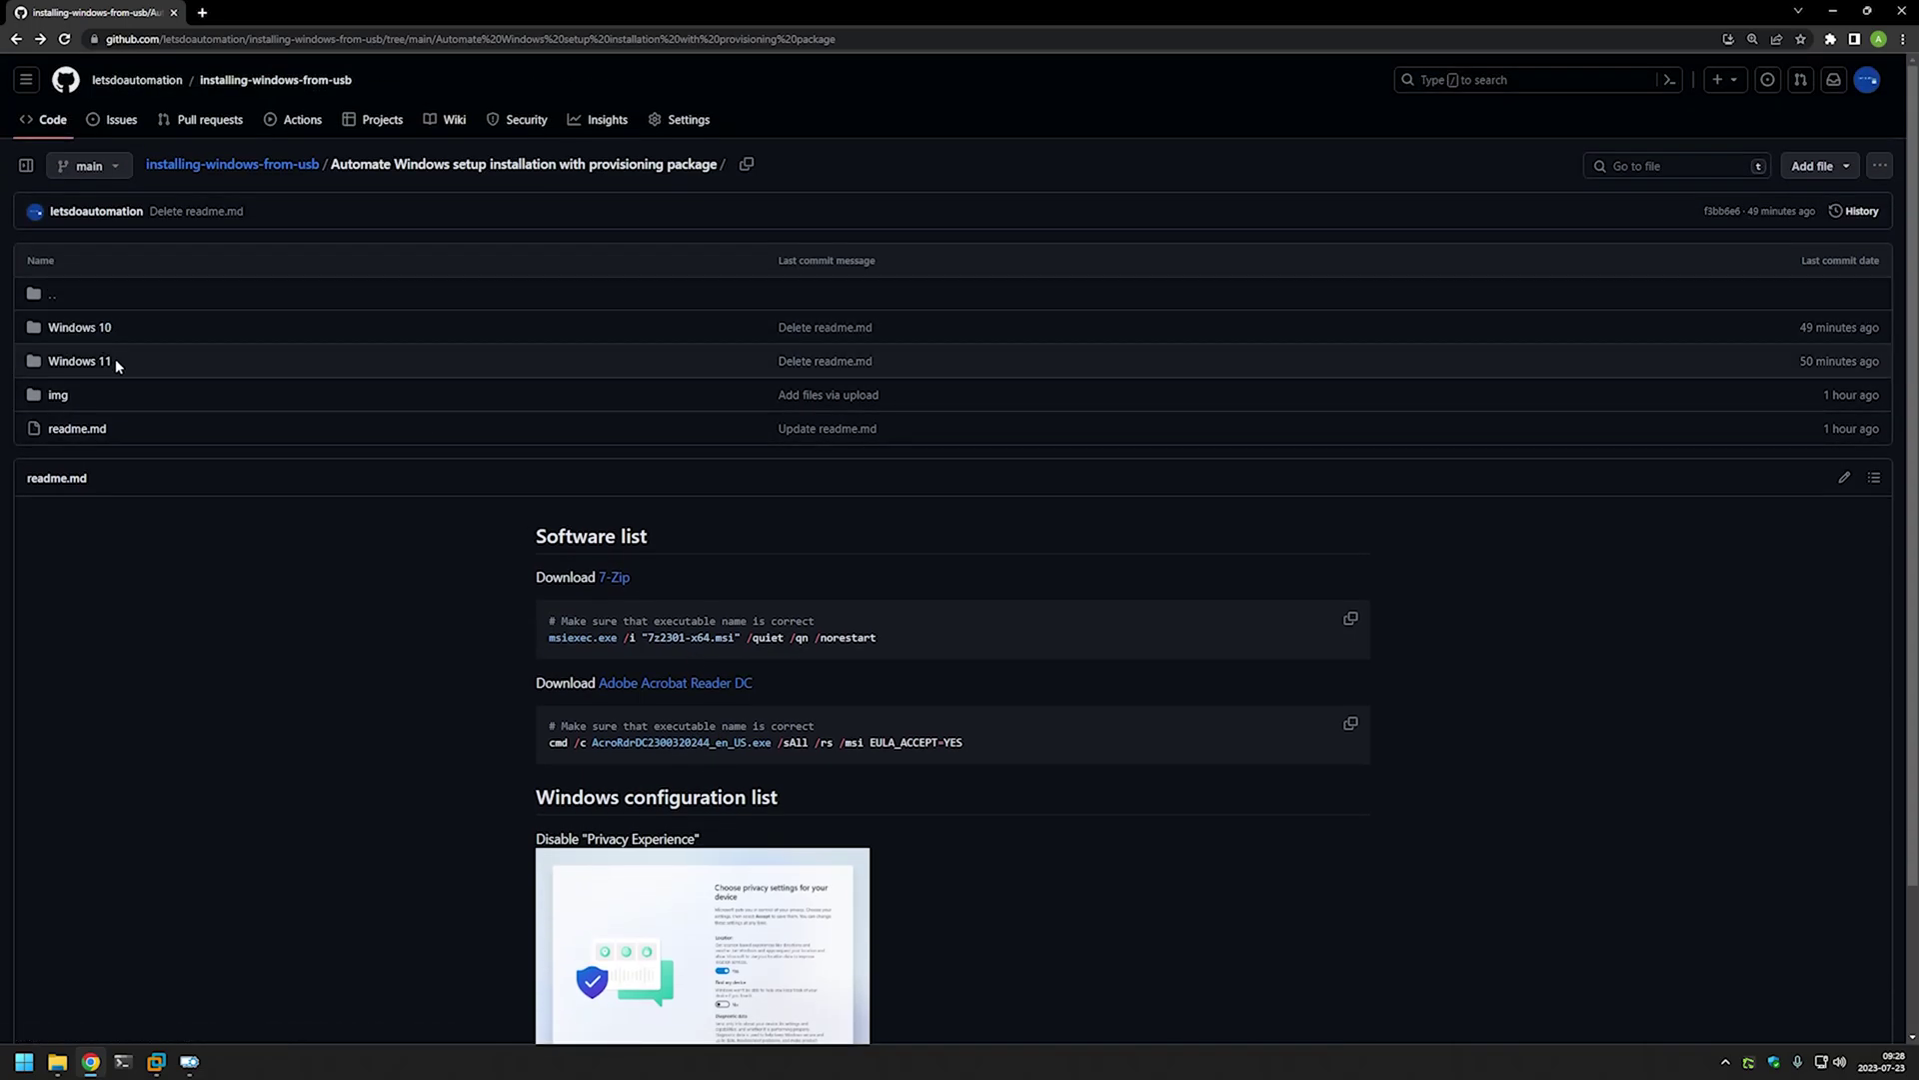
left_click(79, 361)
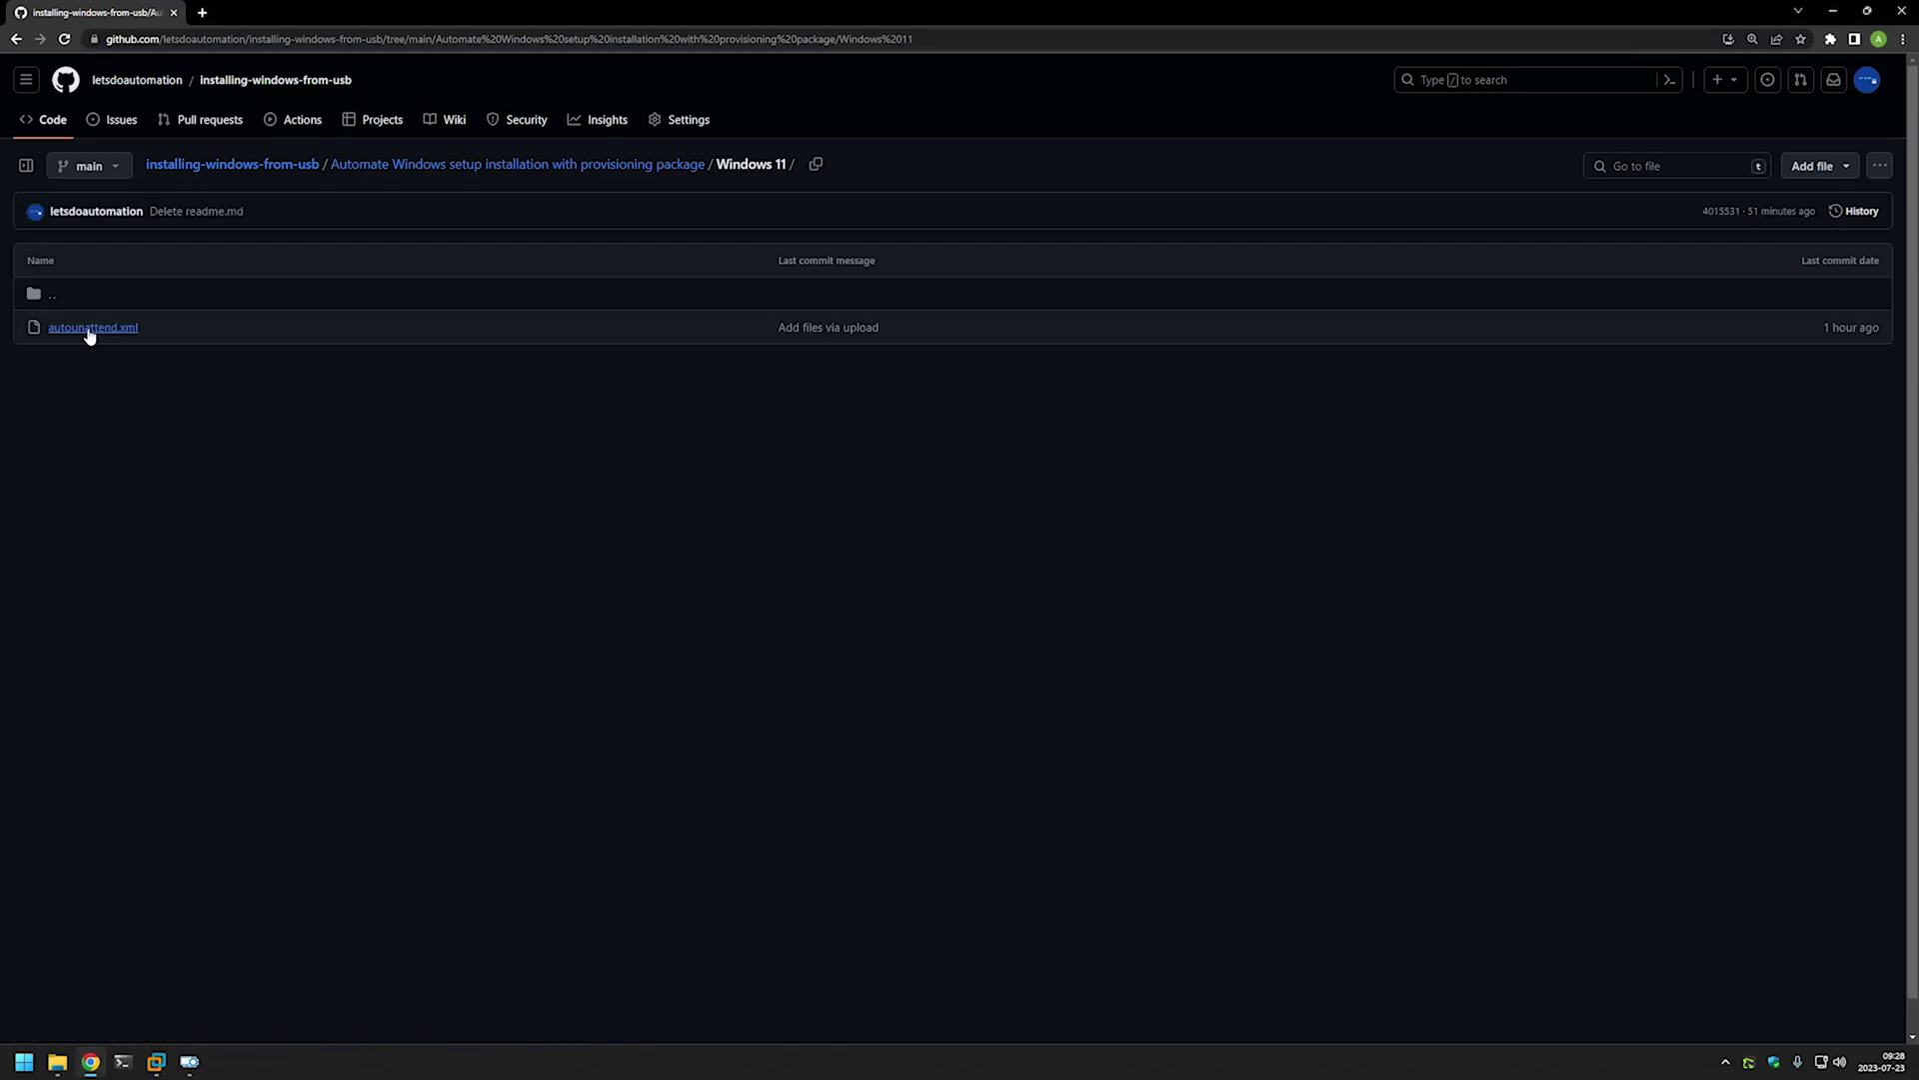
left_click(92, 329)
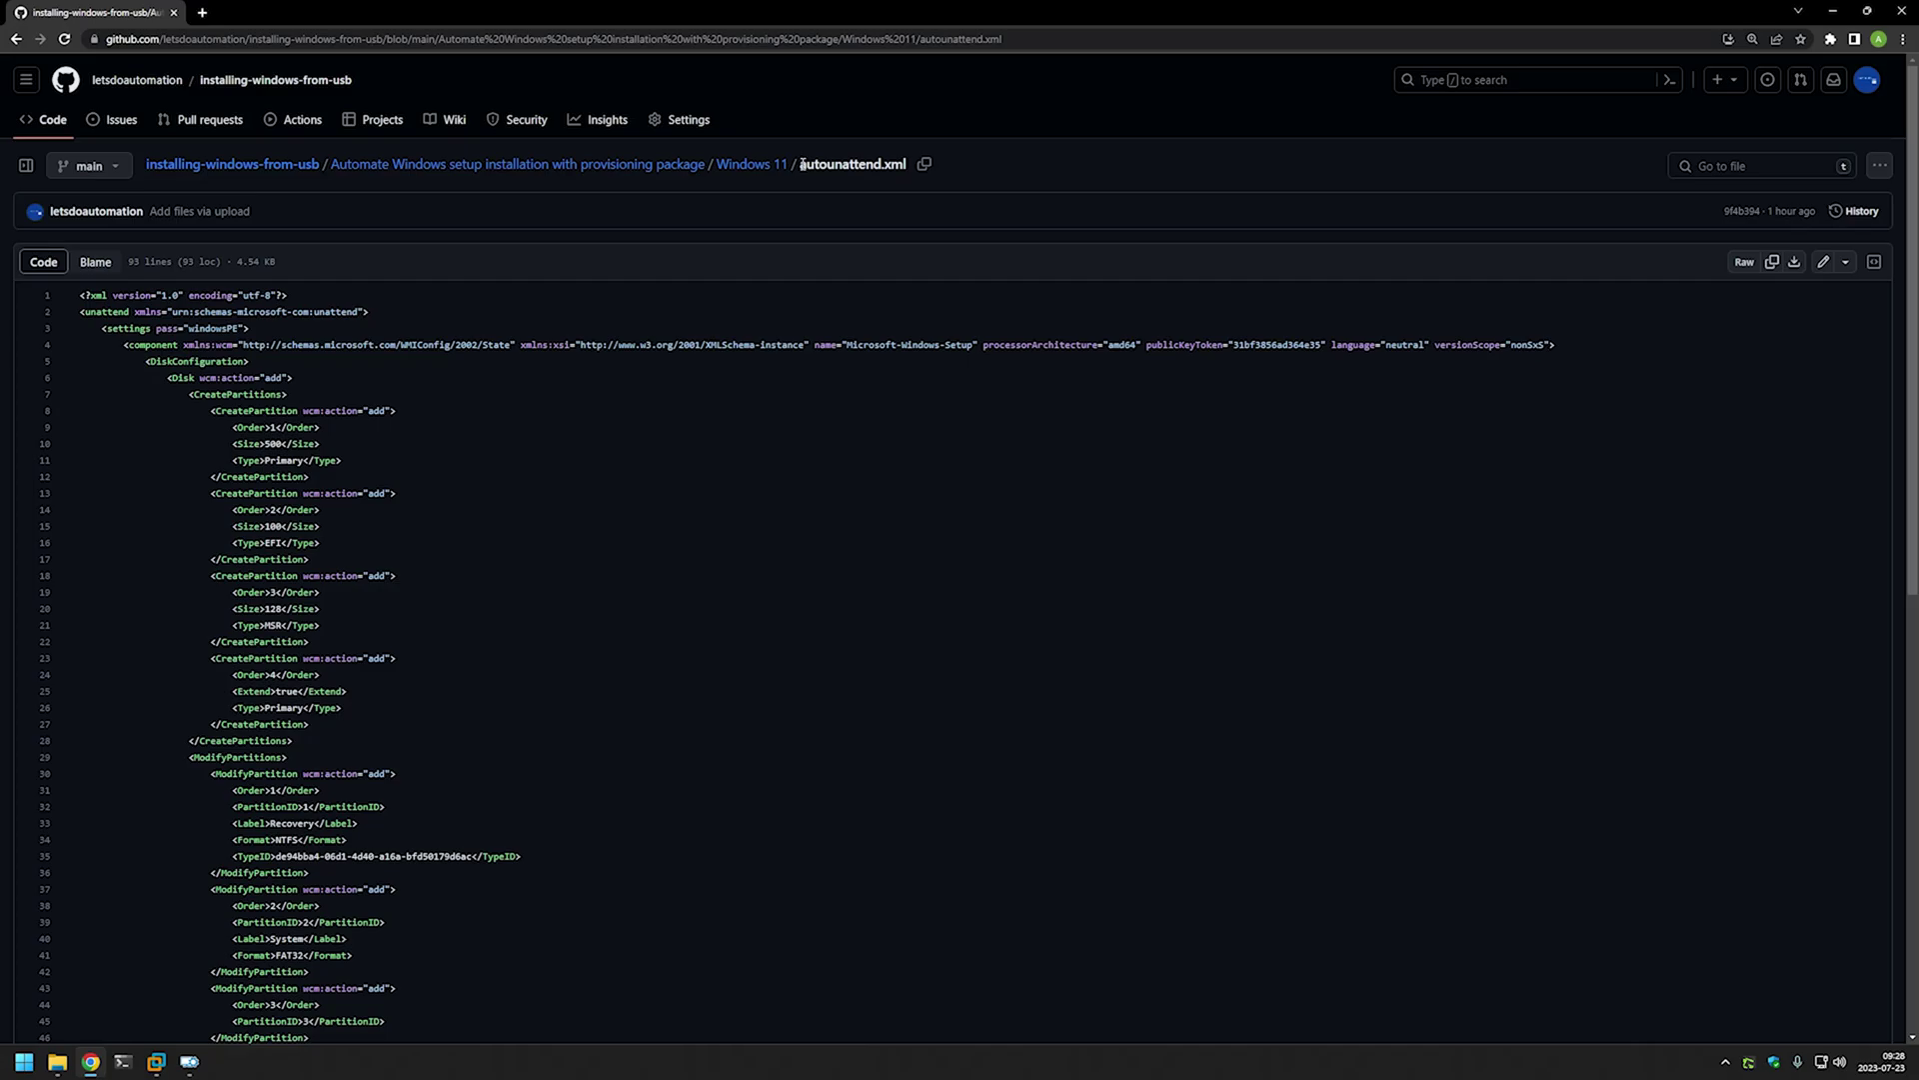
key("alt+Left")
key("alt+Left")
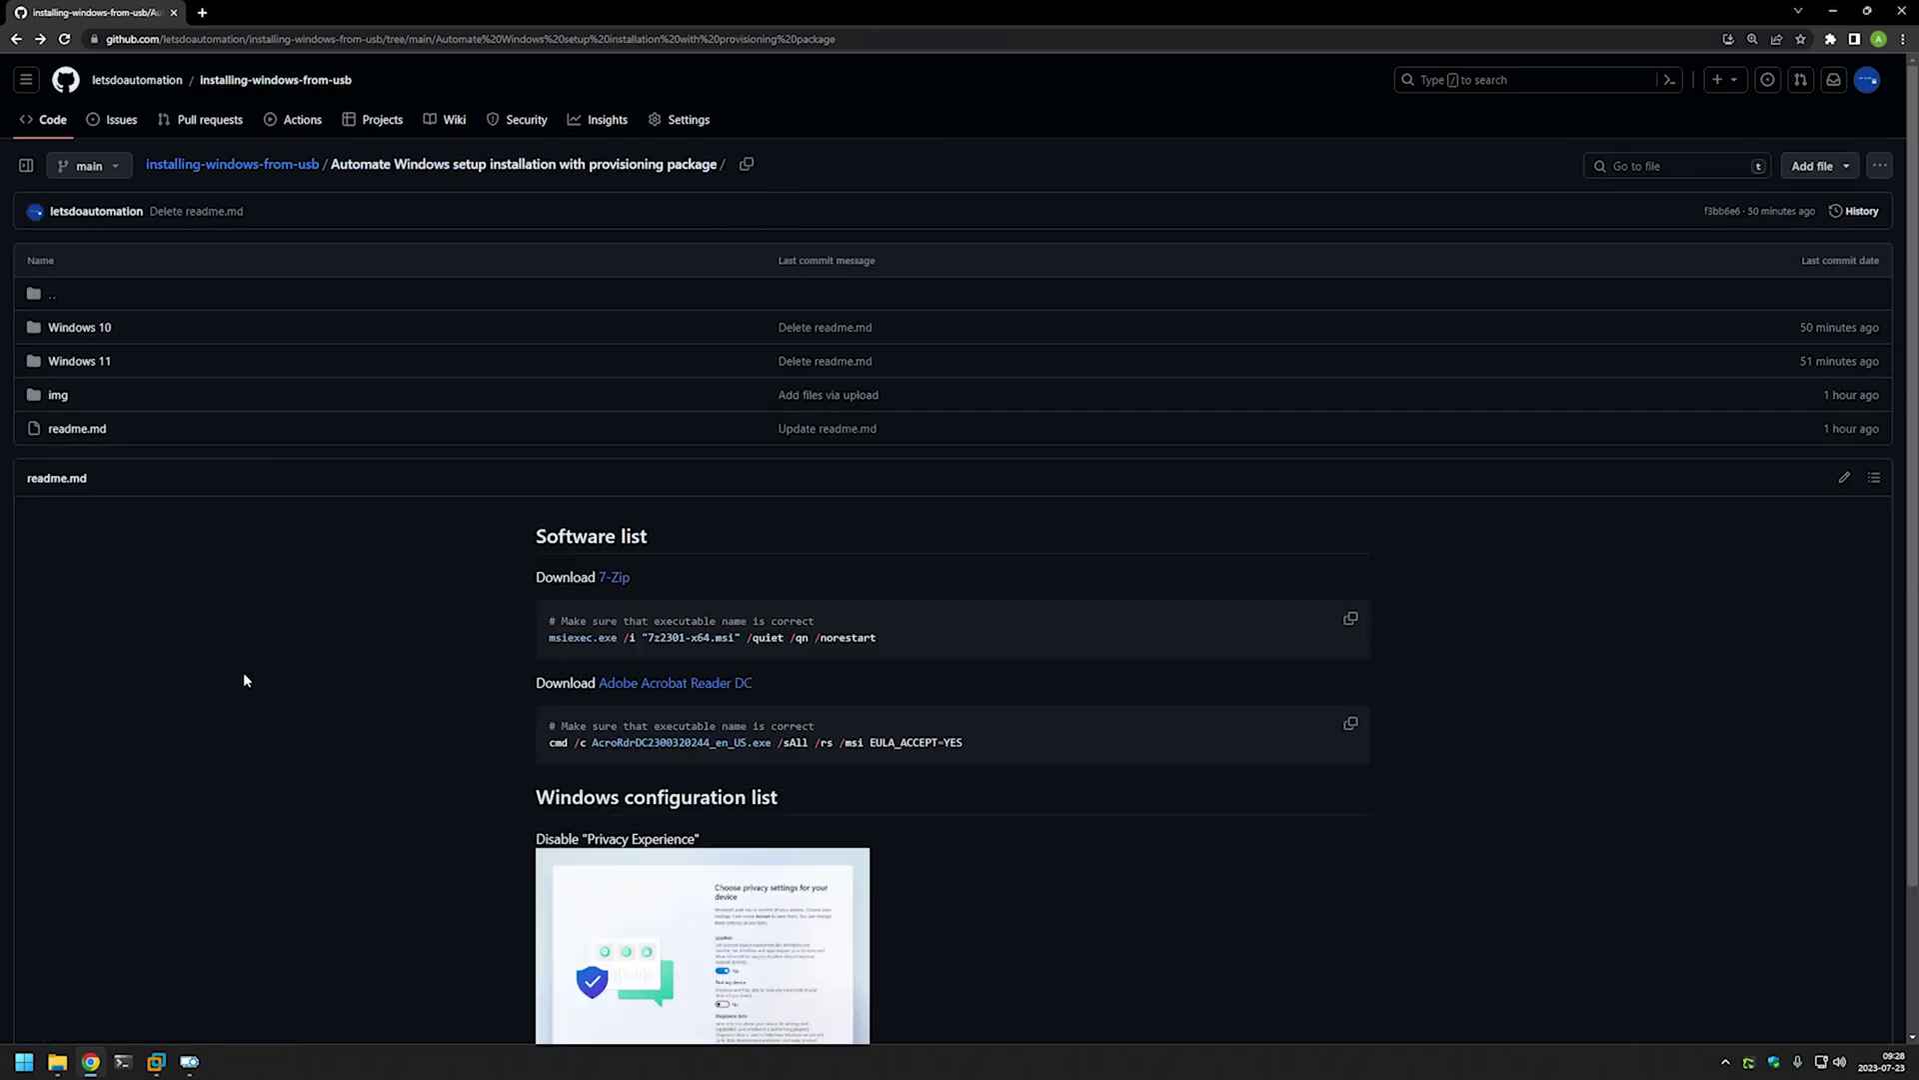
- Restore the ESD-USB (E:) drive window and select autounattend.xml
left_click(57, 1062)
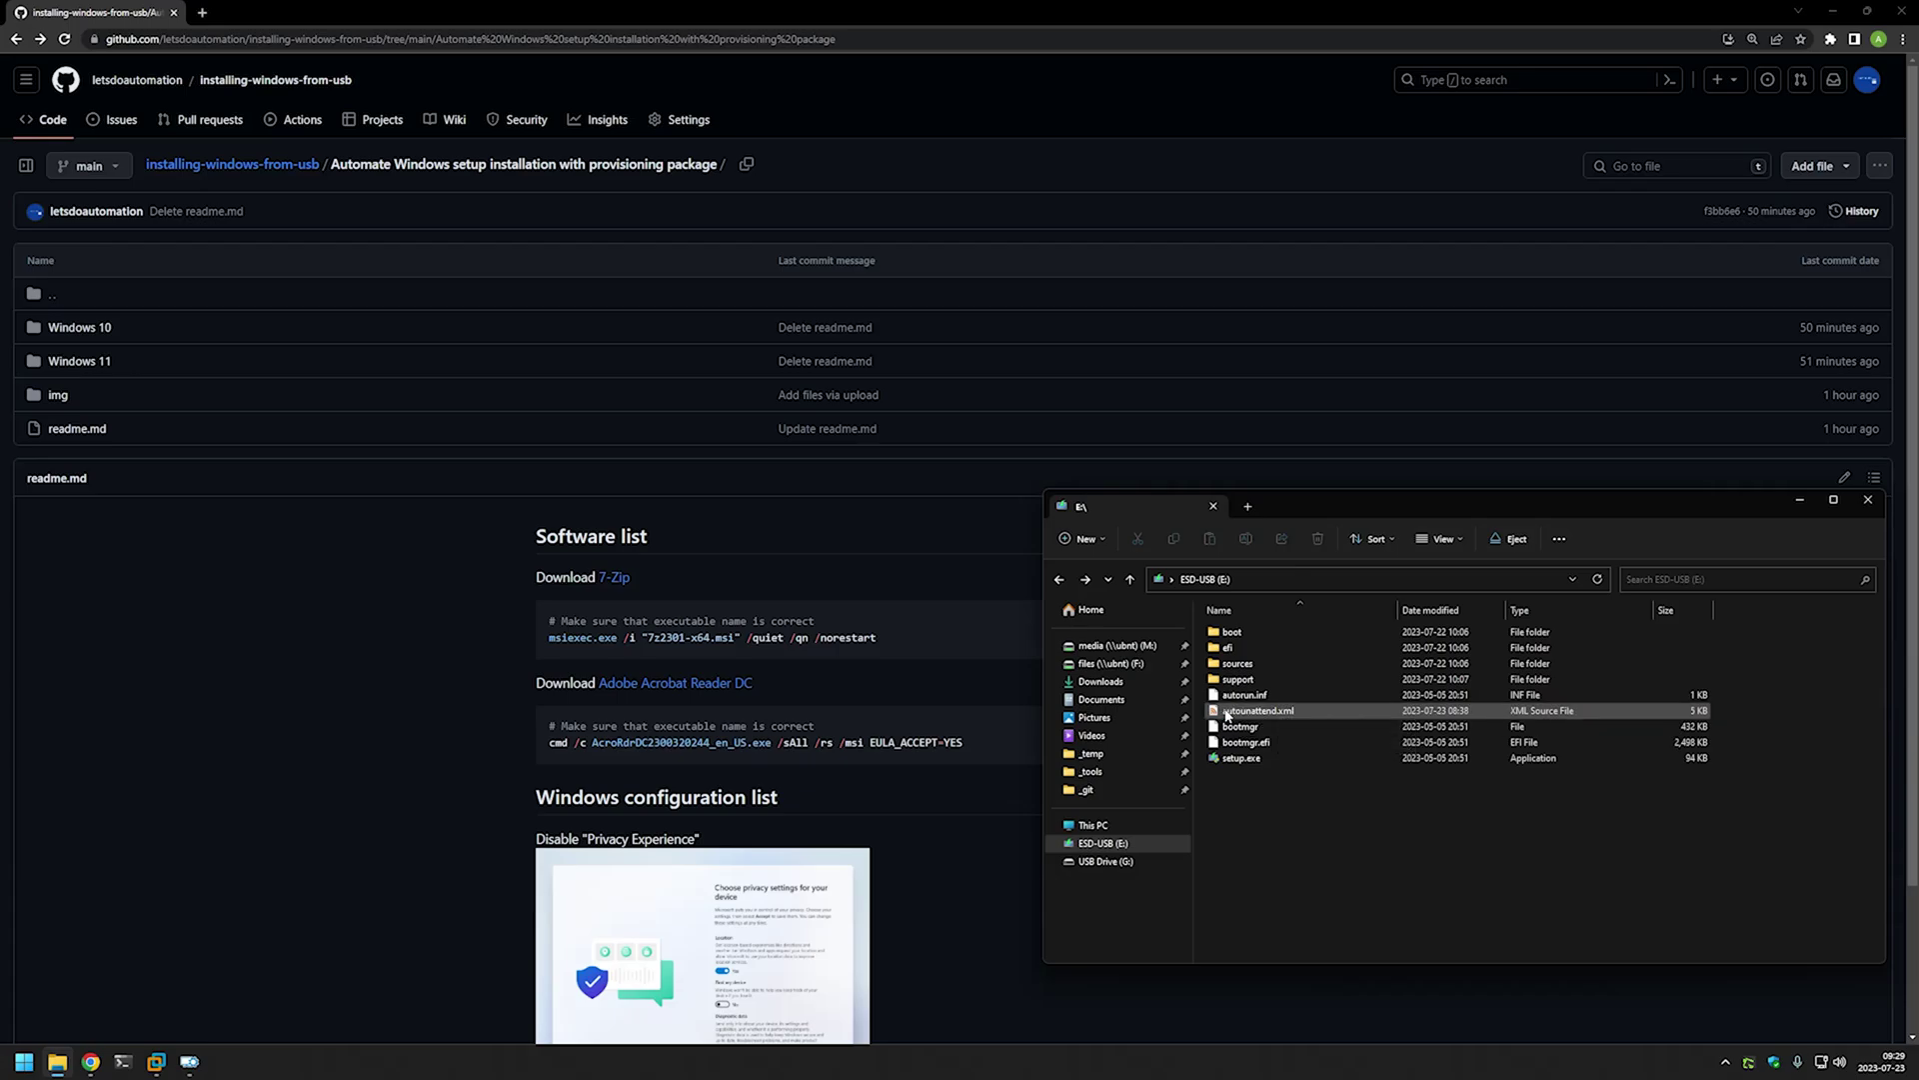
left_click(1285, 712)
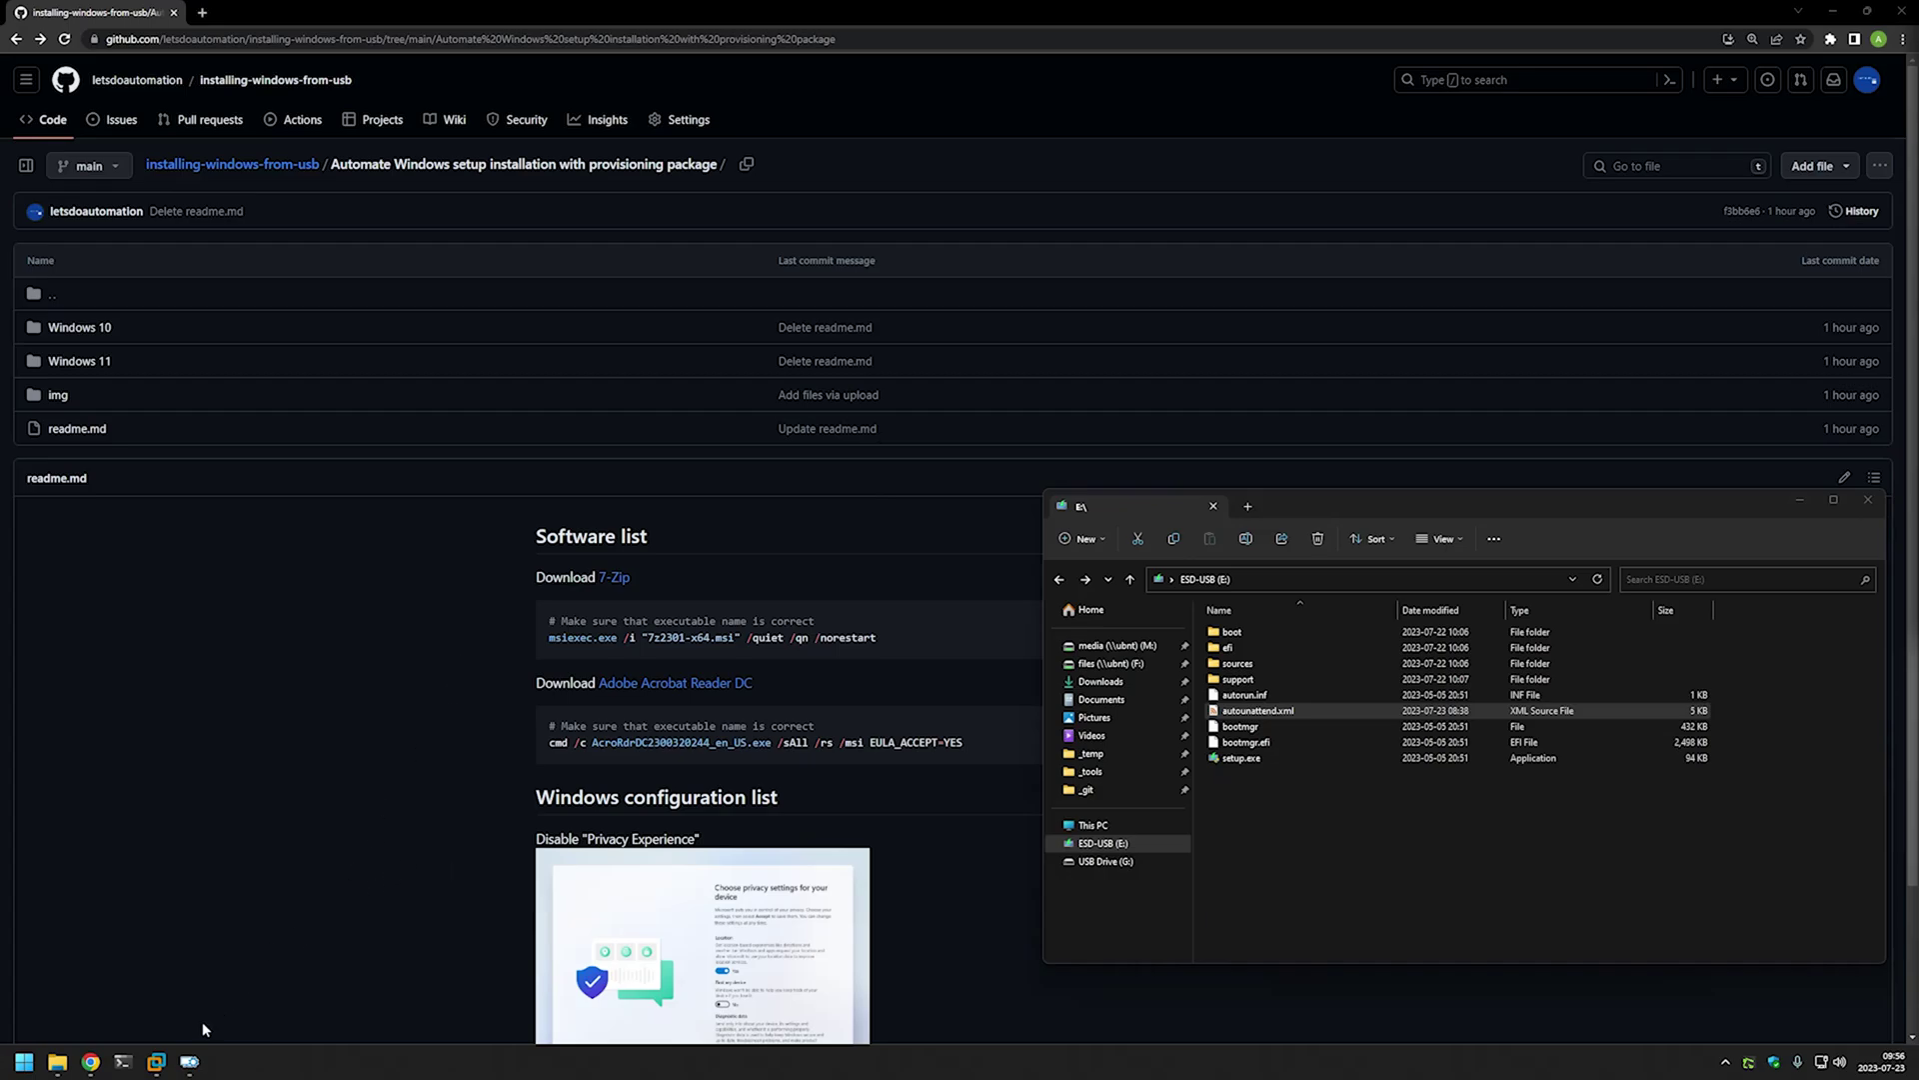
- Create provisioning package project install_from_usb for All Windows desktop editions, without importing a package
left_click(189, 1062)
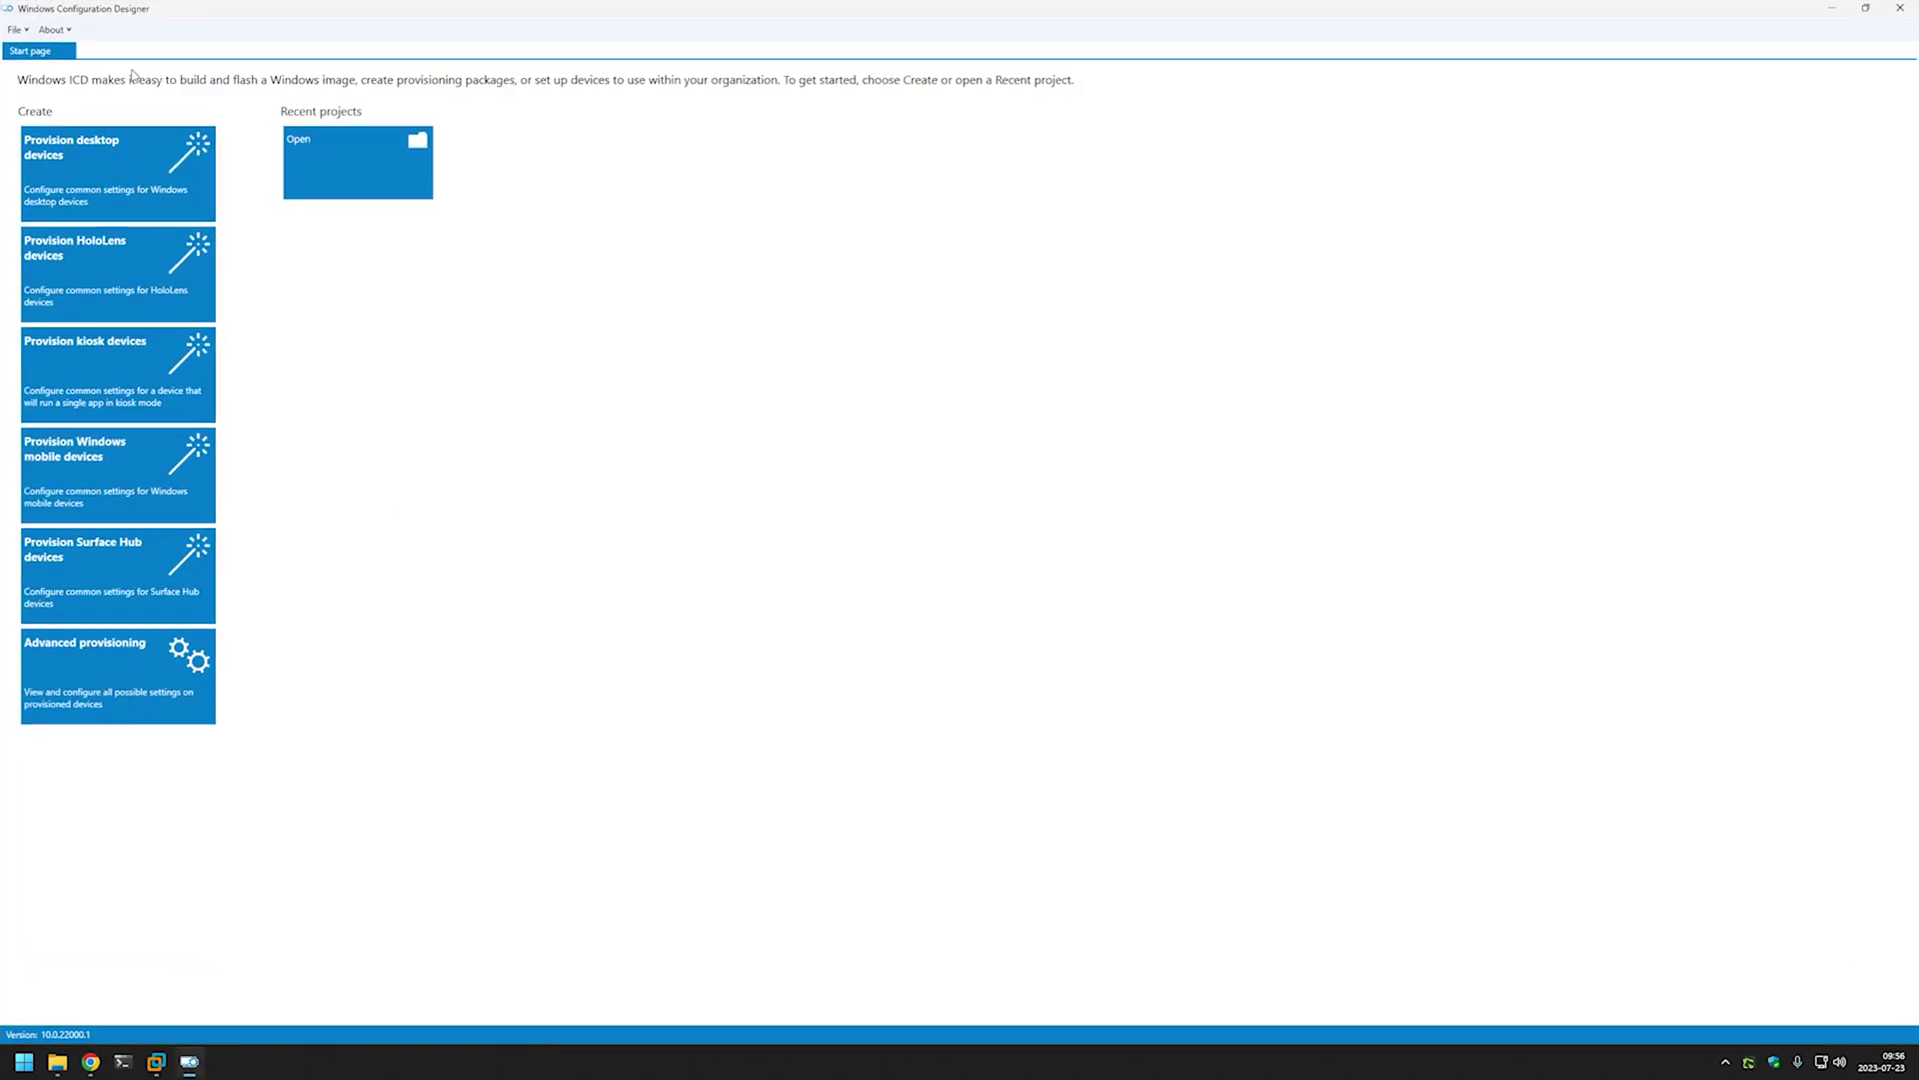
left_click(16, 30)
left_click(40, 48)
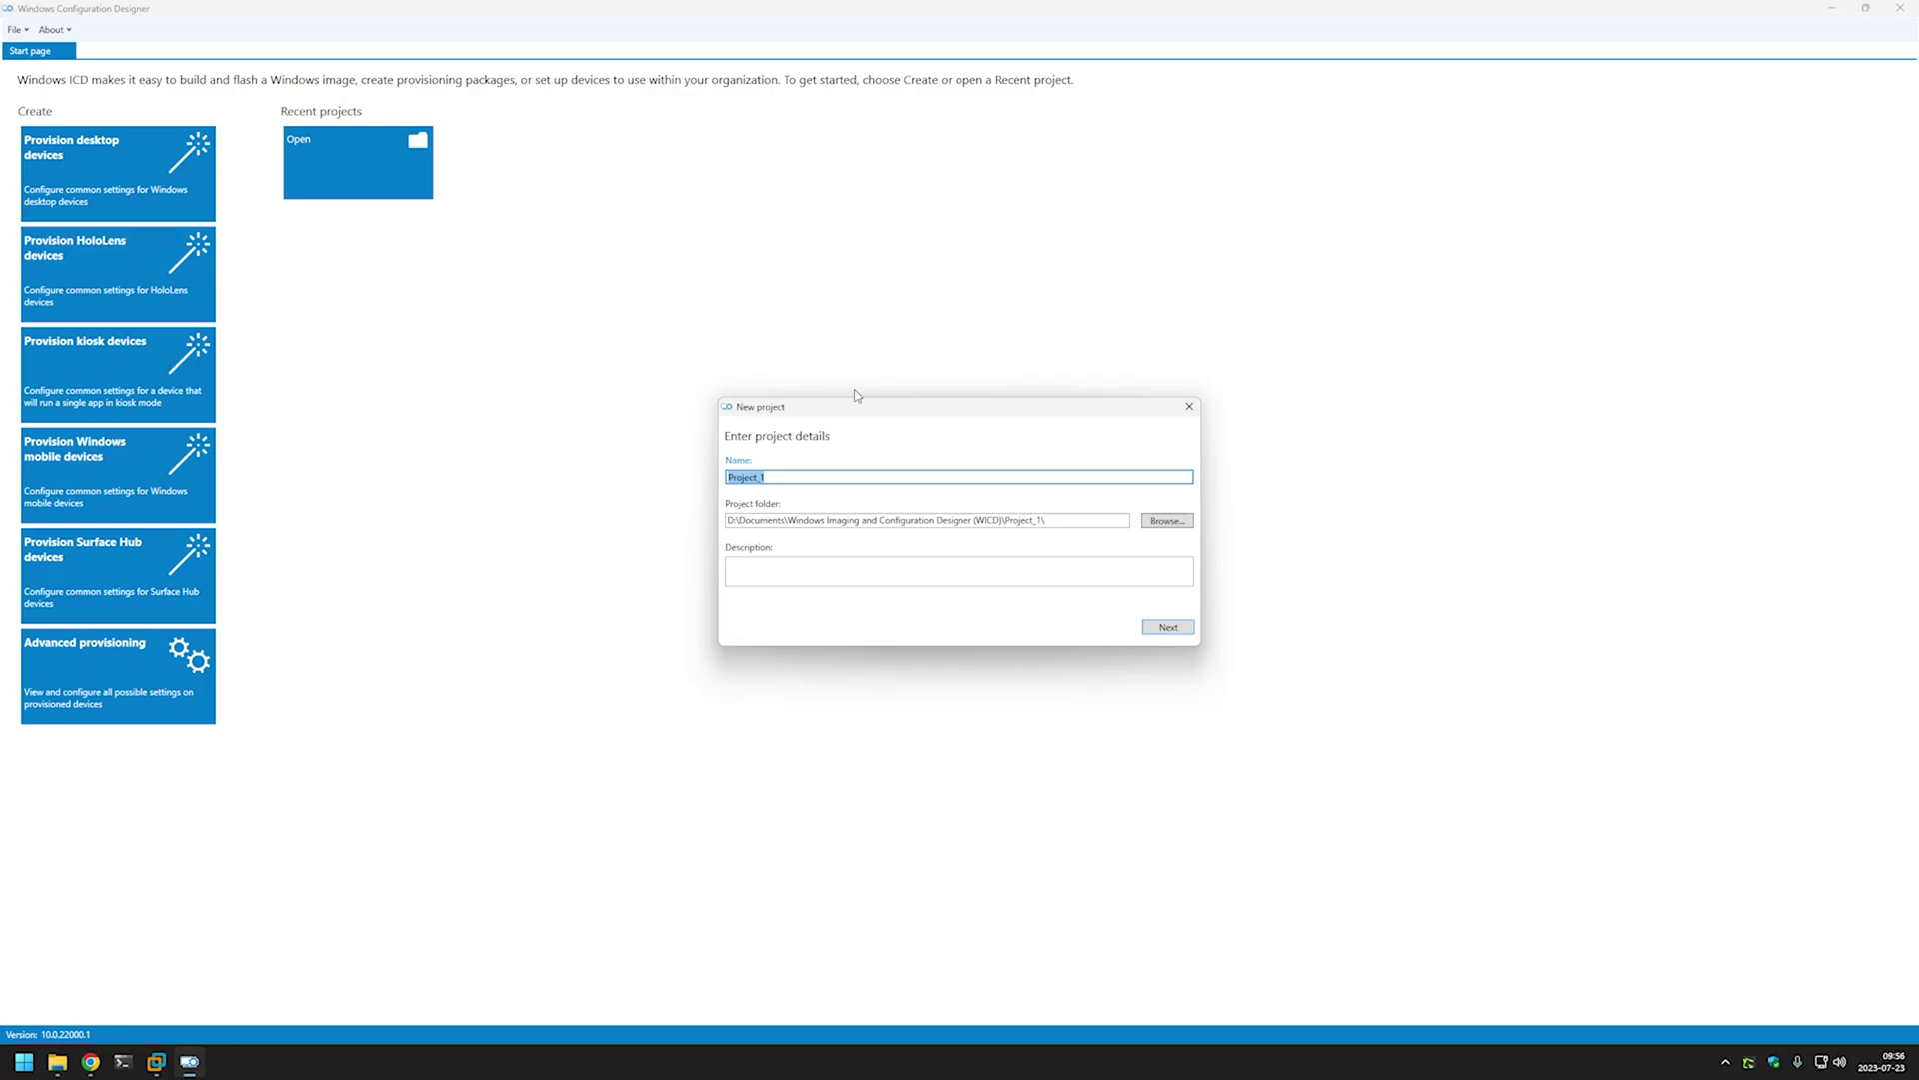
type("install_from_usb")
left_click(1190, 632)
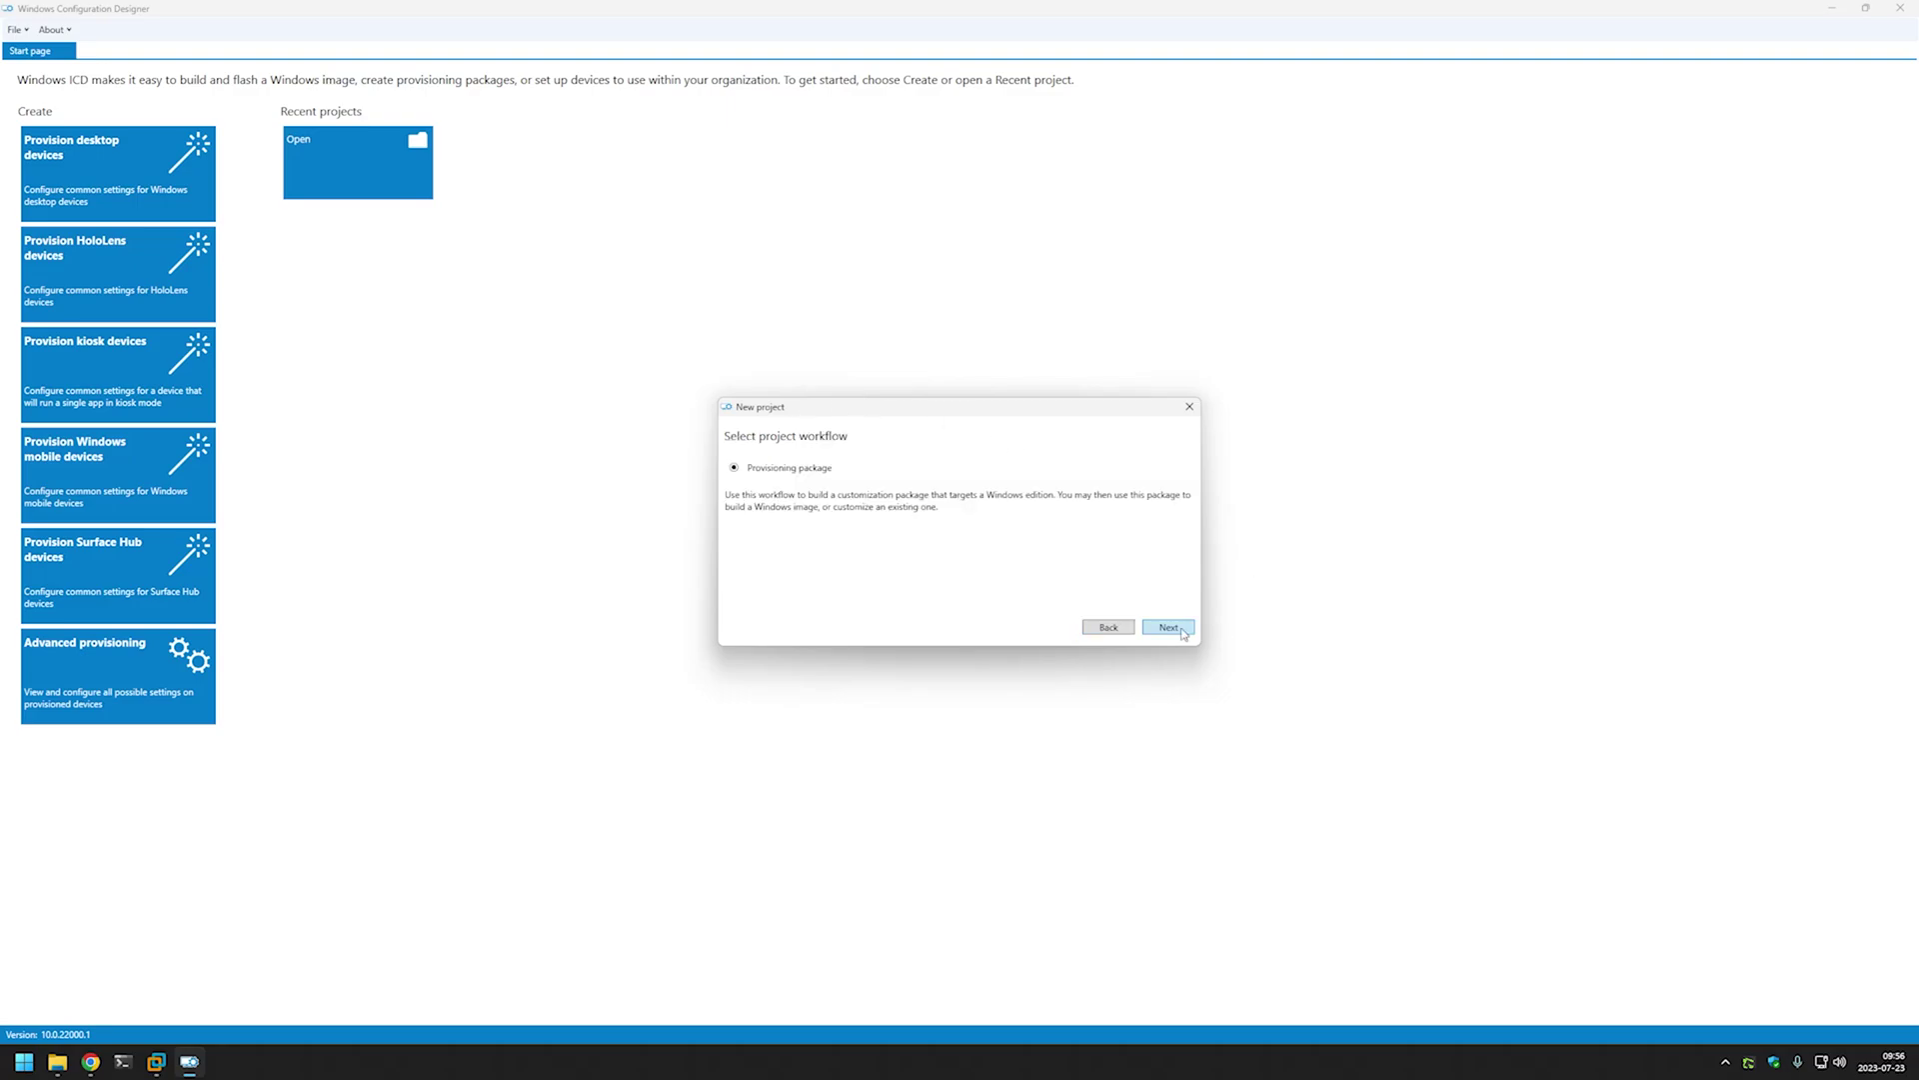
left_click(1184, 634)
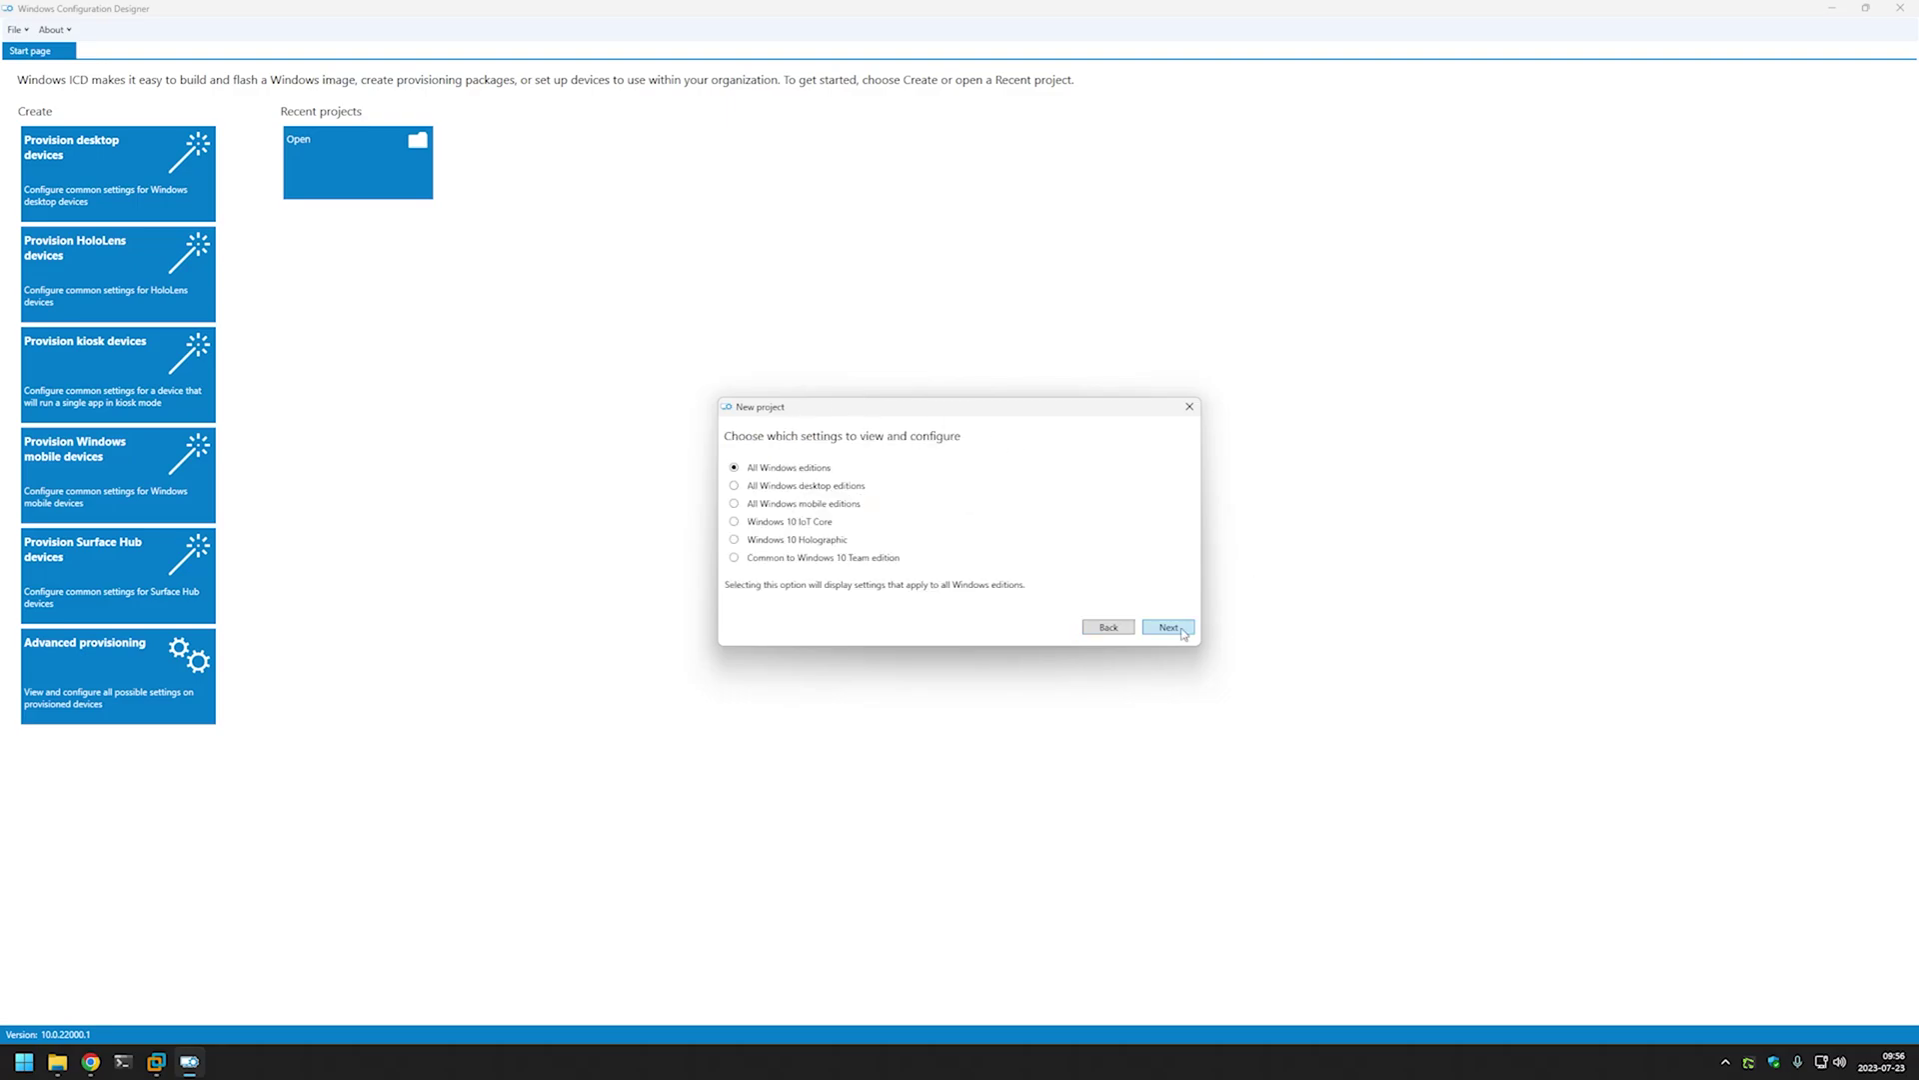
left_click(834, 487)
left_click(1176, 627)
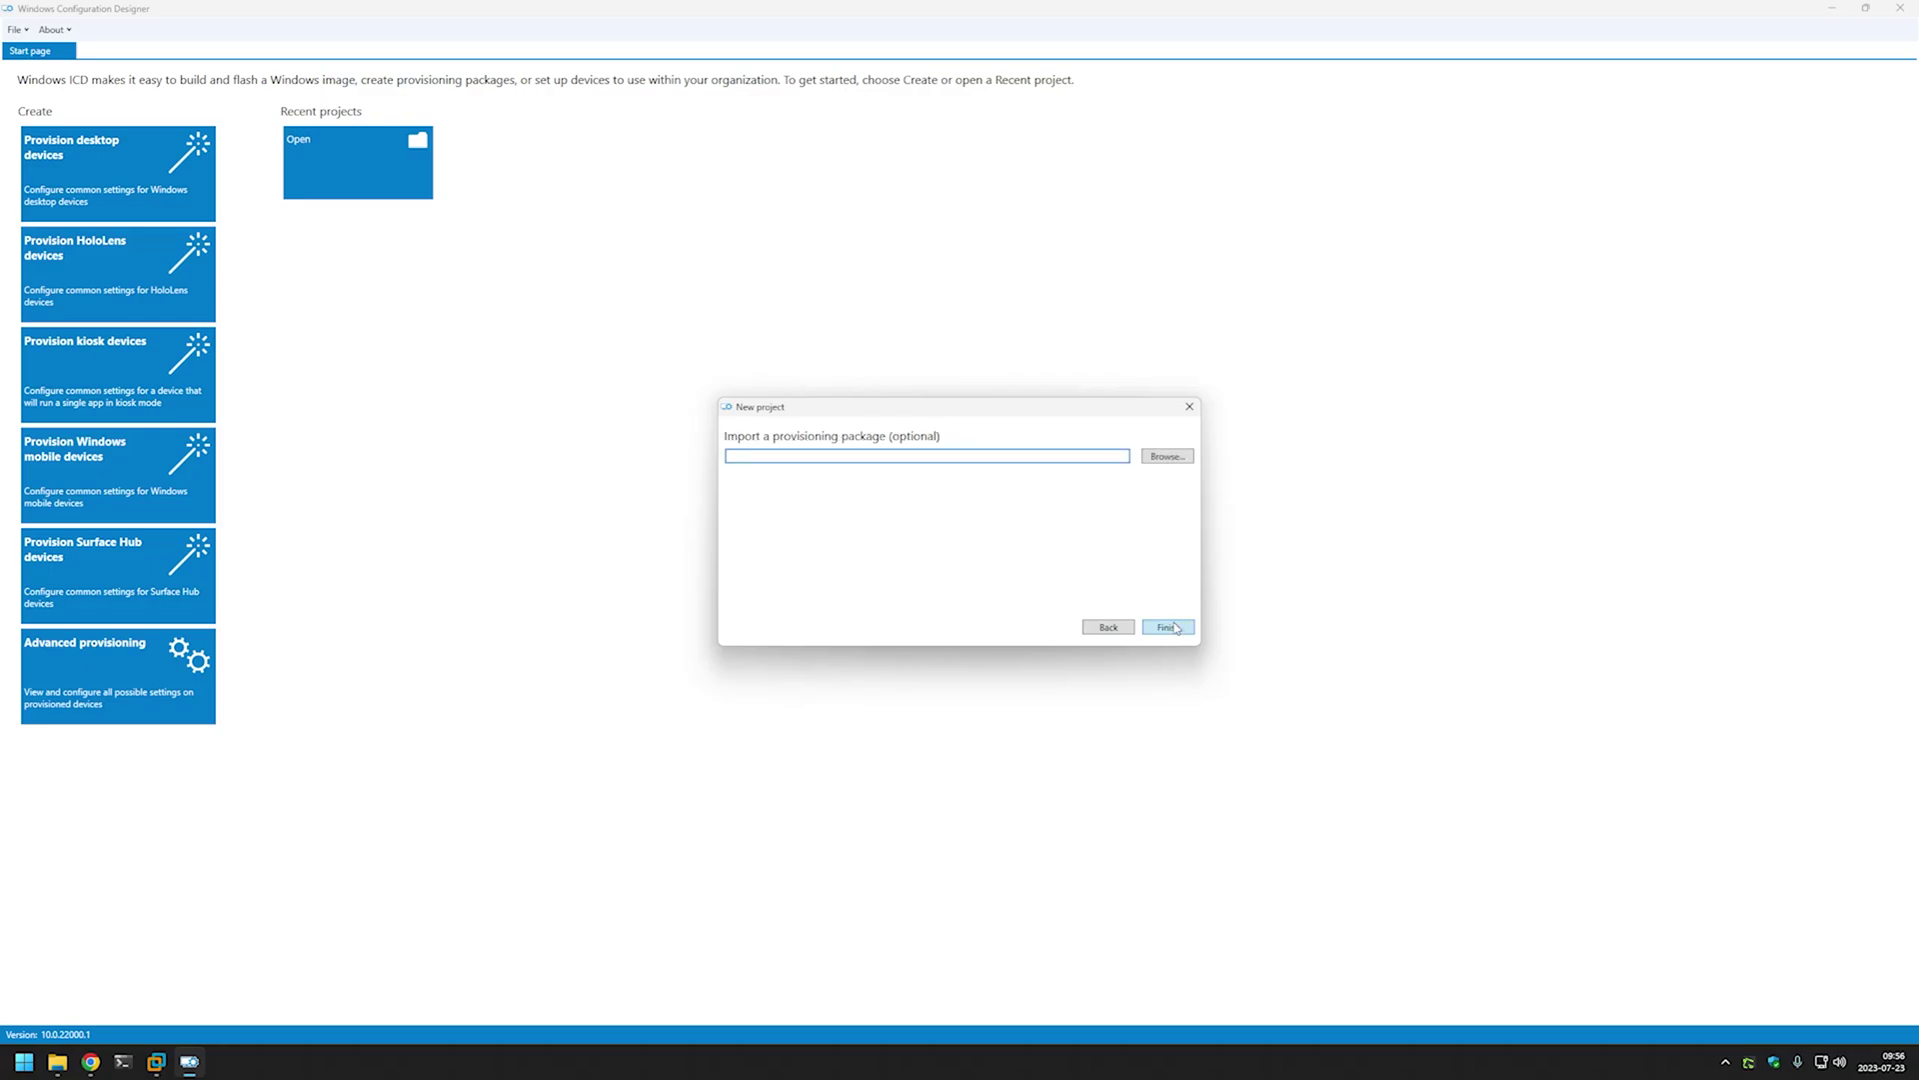
left_click(1168, 627)
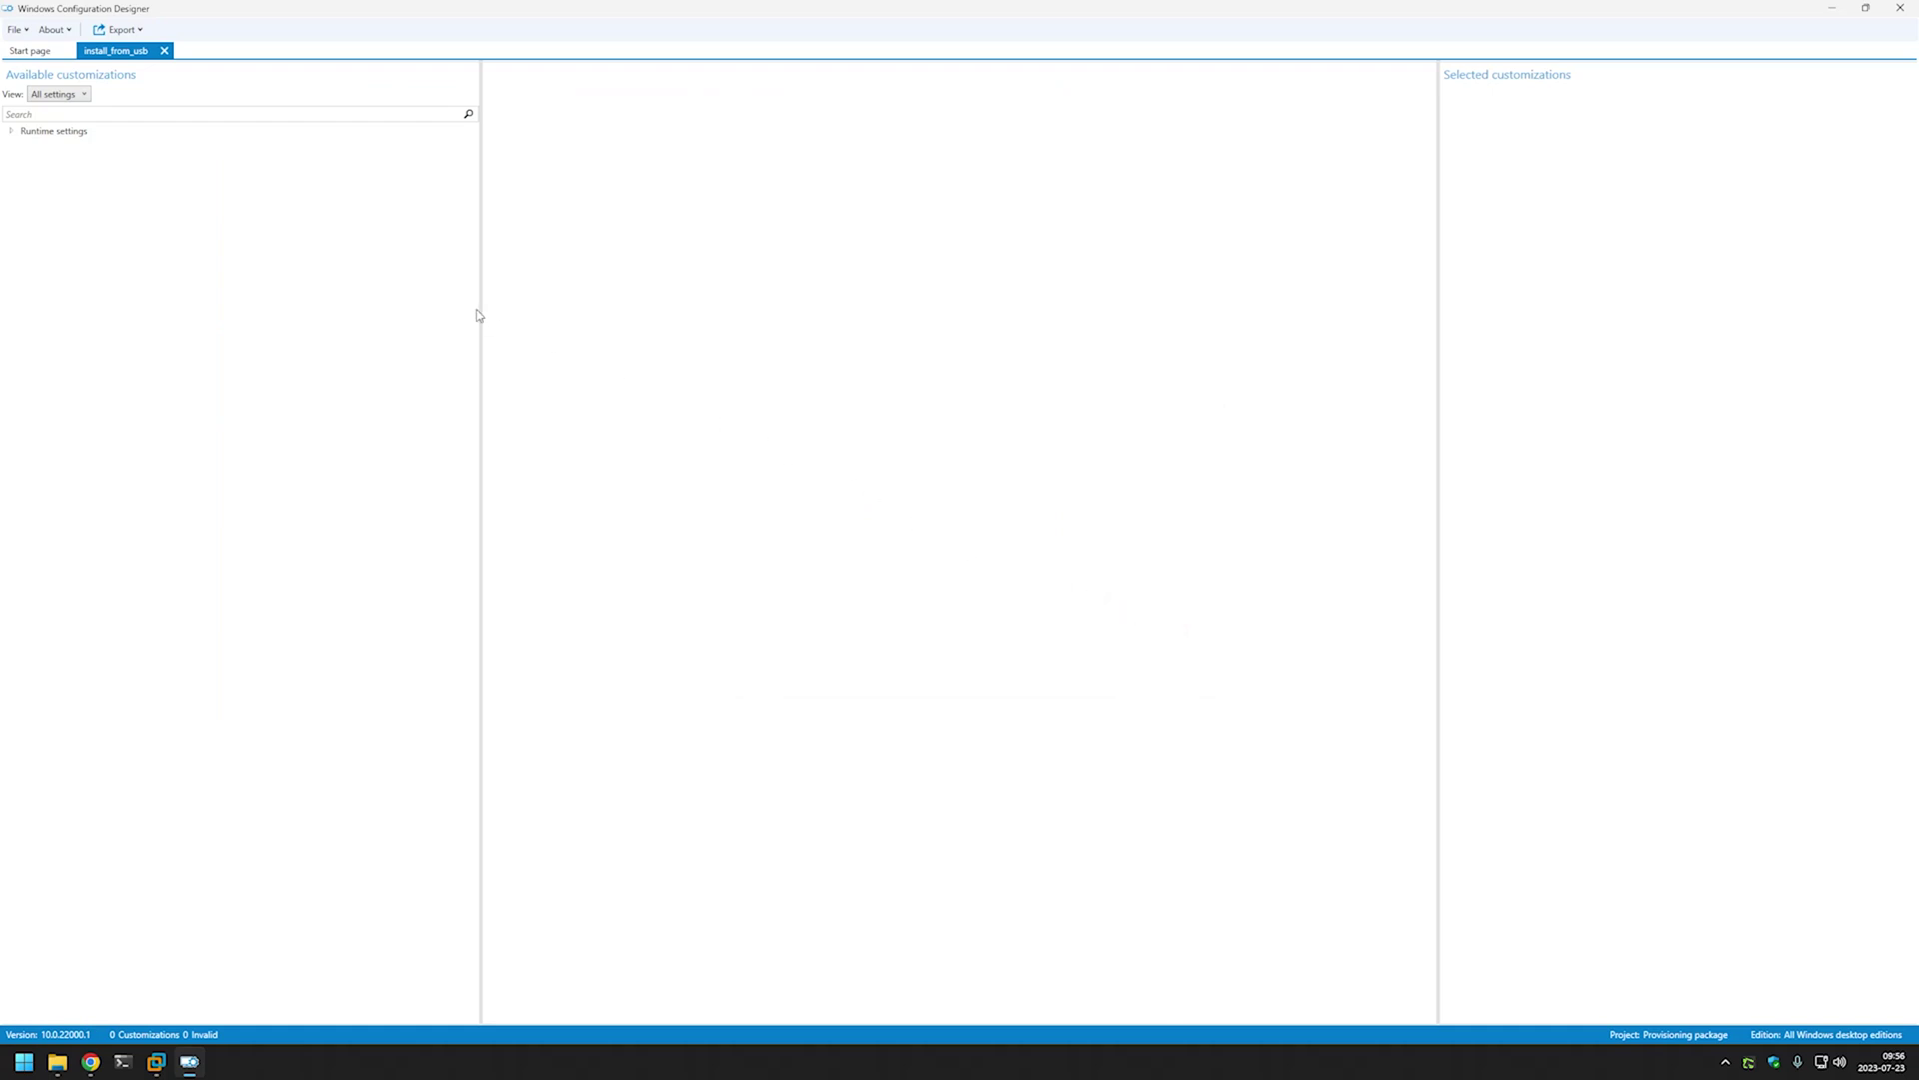
- Set Runtime settings > OOBE > Desktop > HideOobe to TRUE
left_click(12, 132)
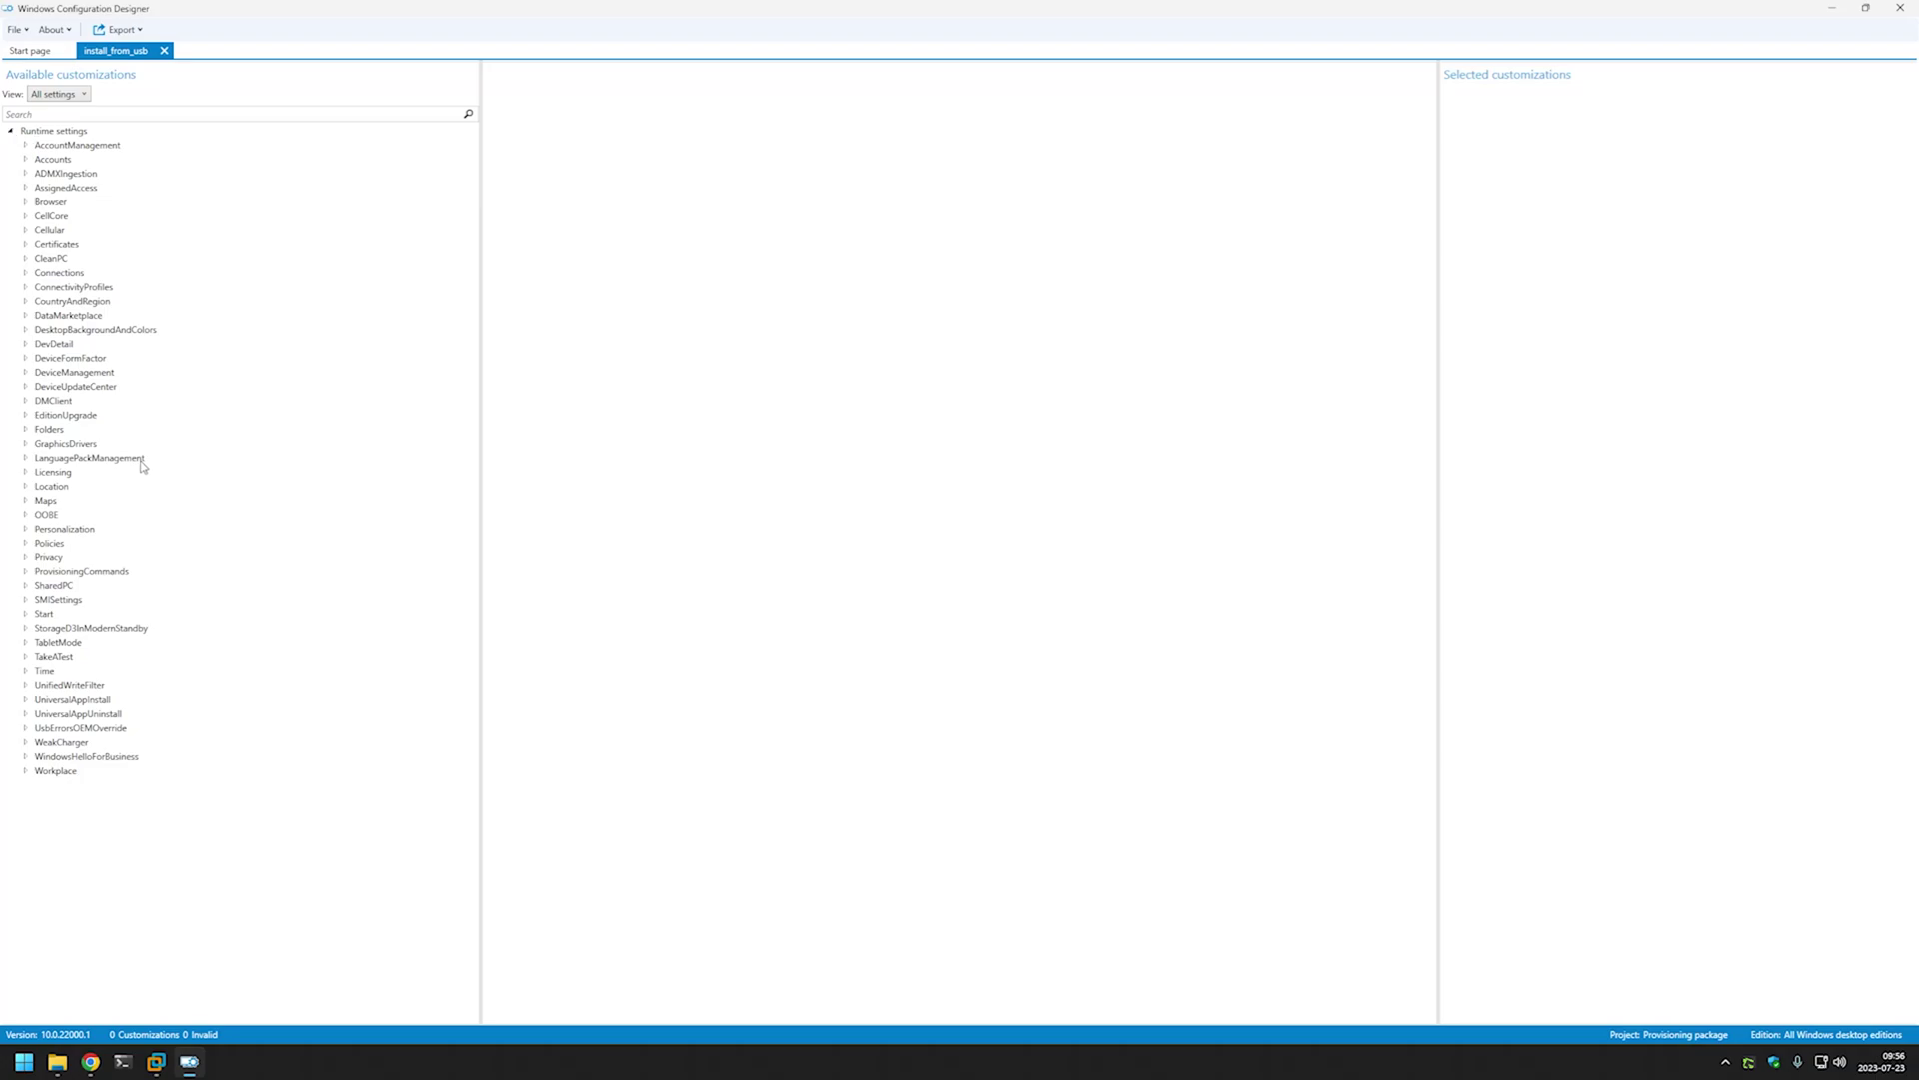
left_click(47, 516)
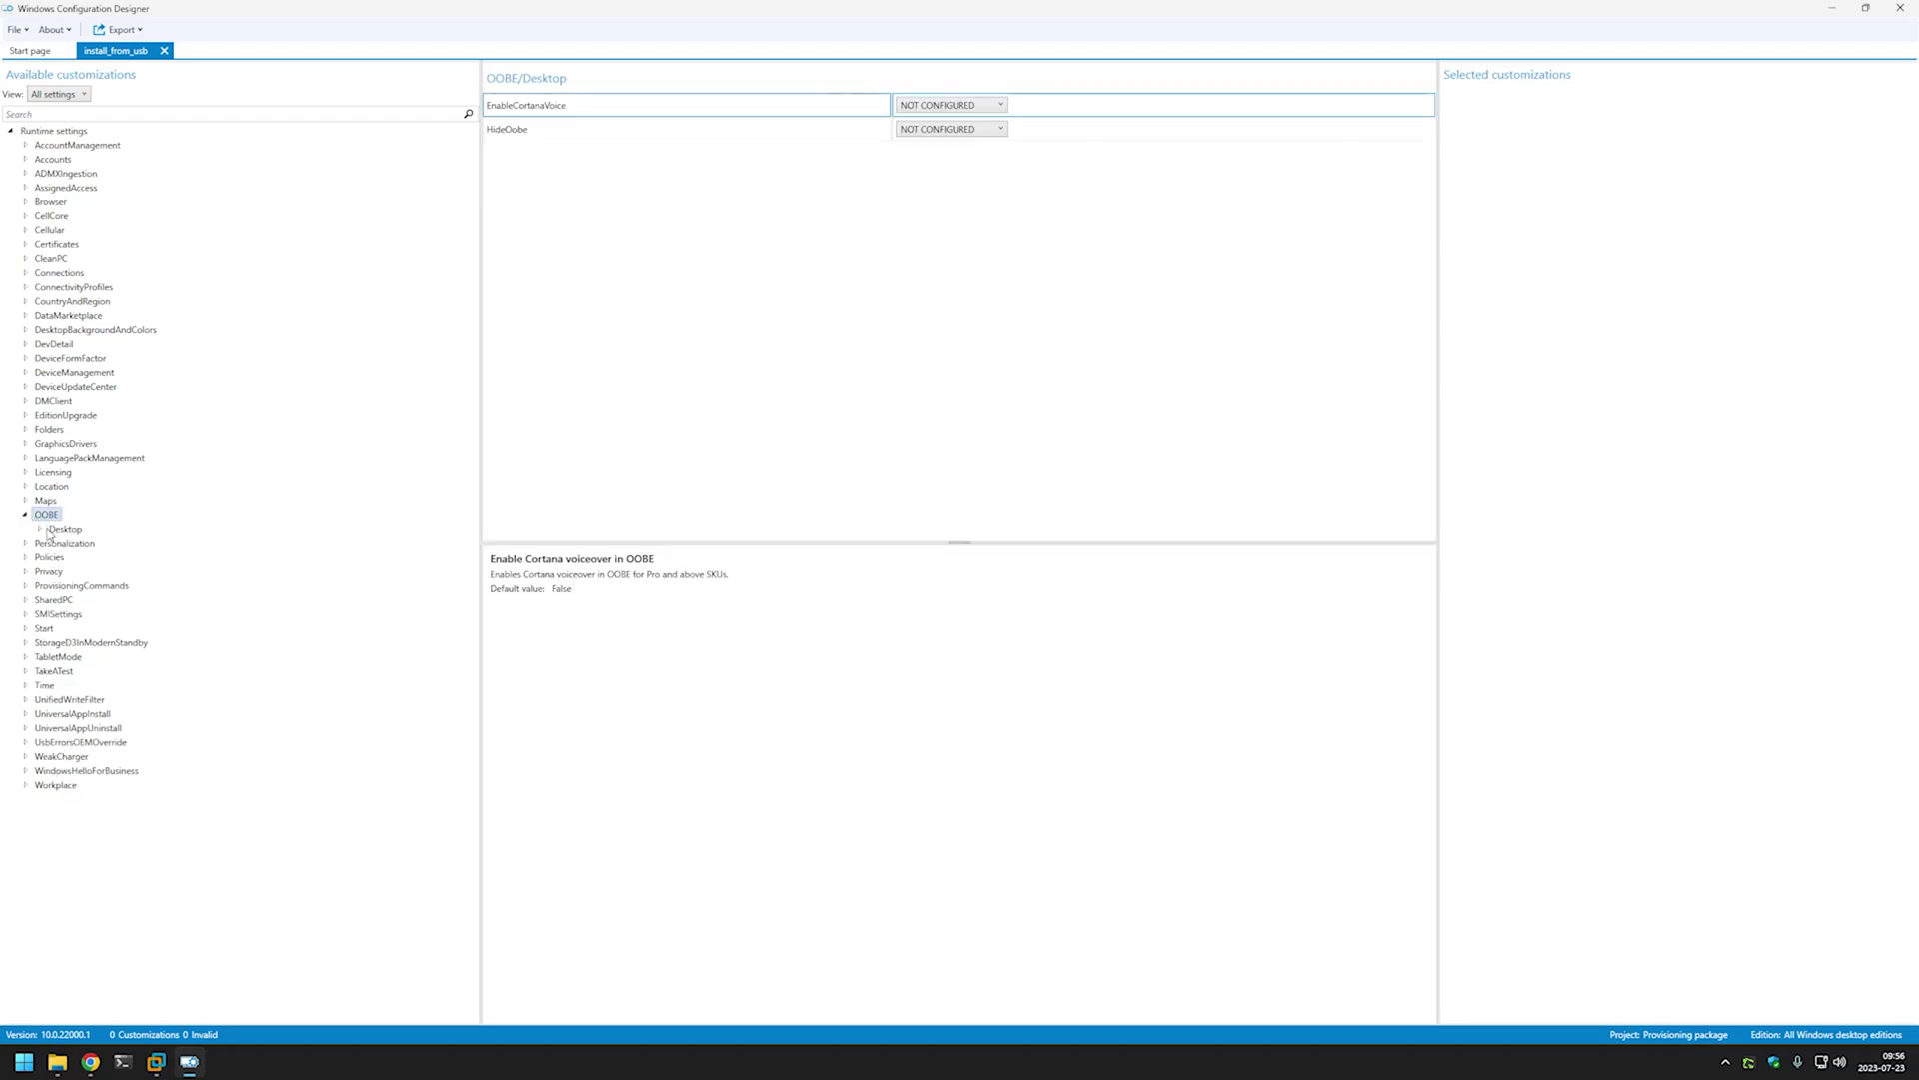
left_click(40, 530)
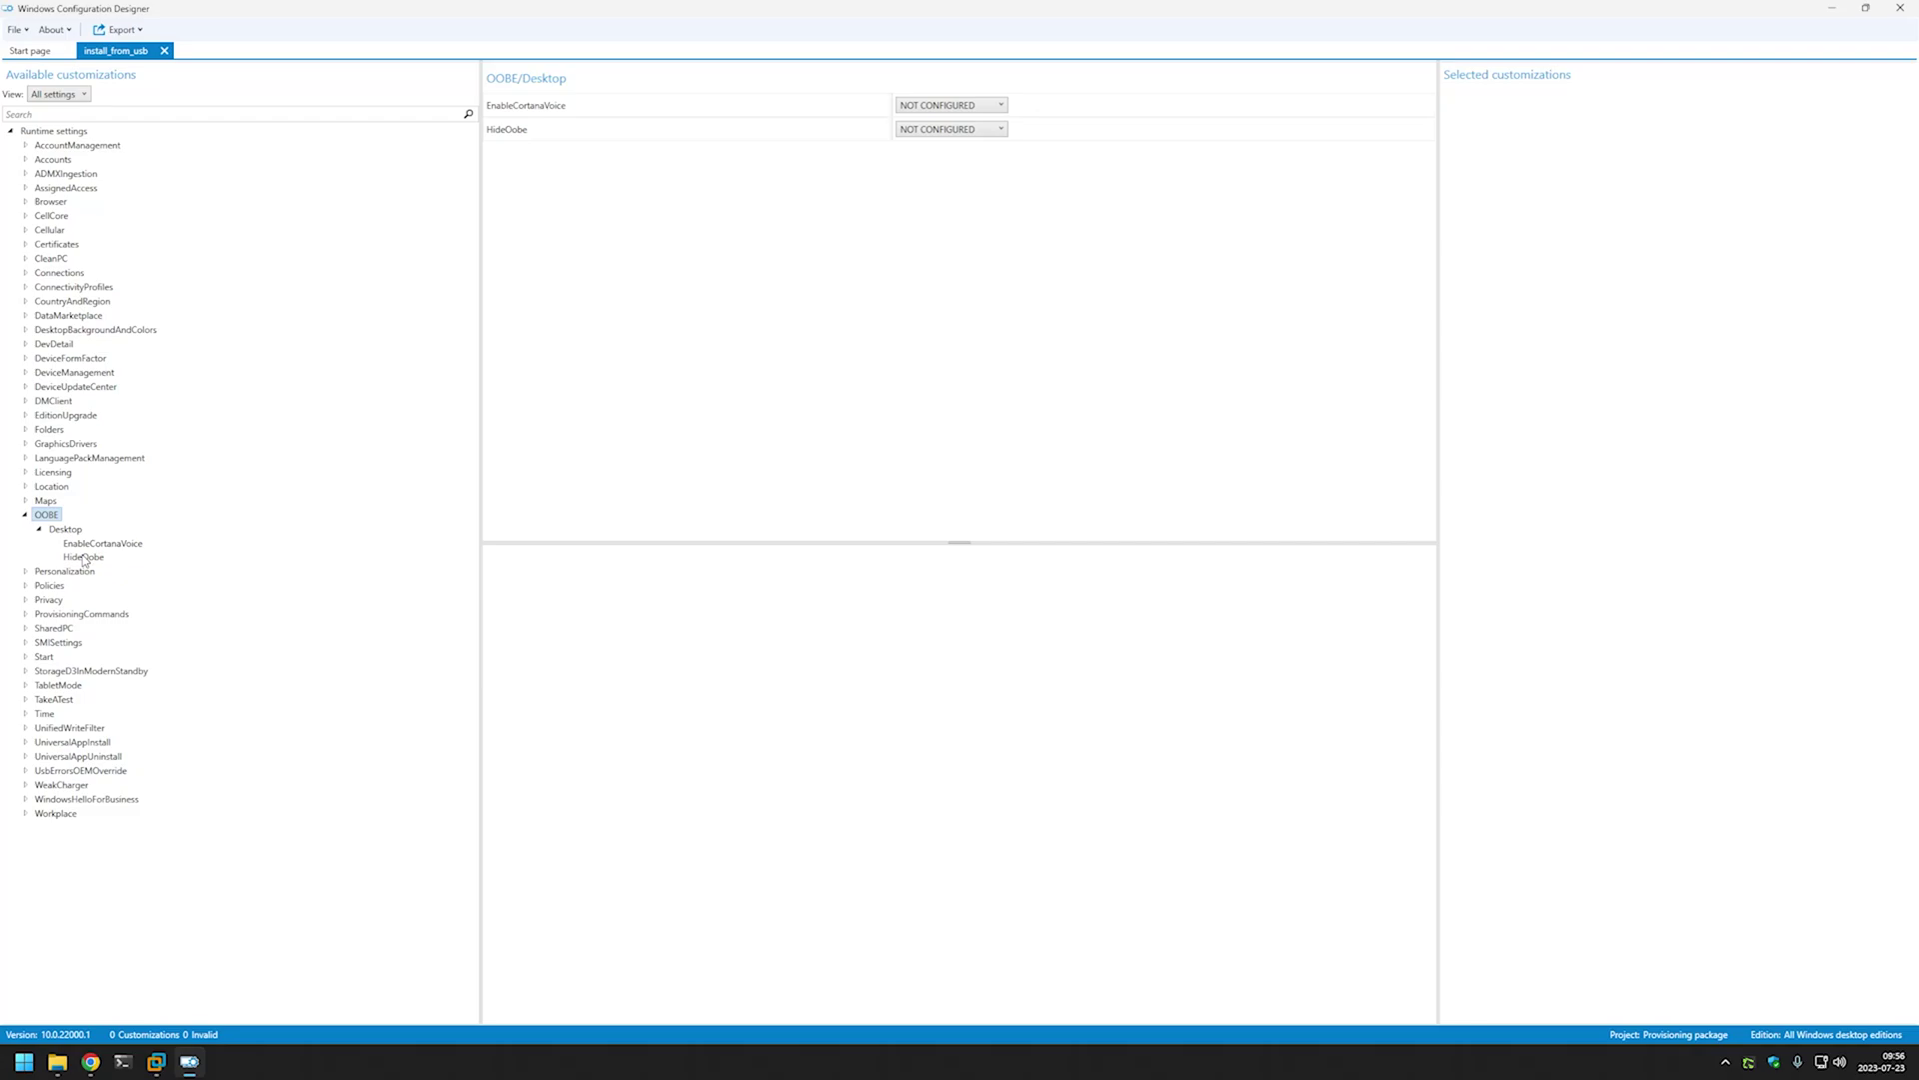
left_click(84, 558)
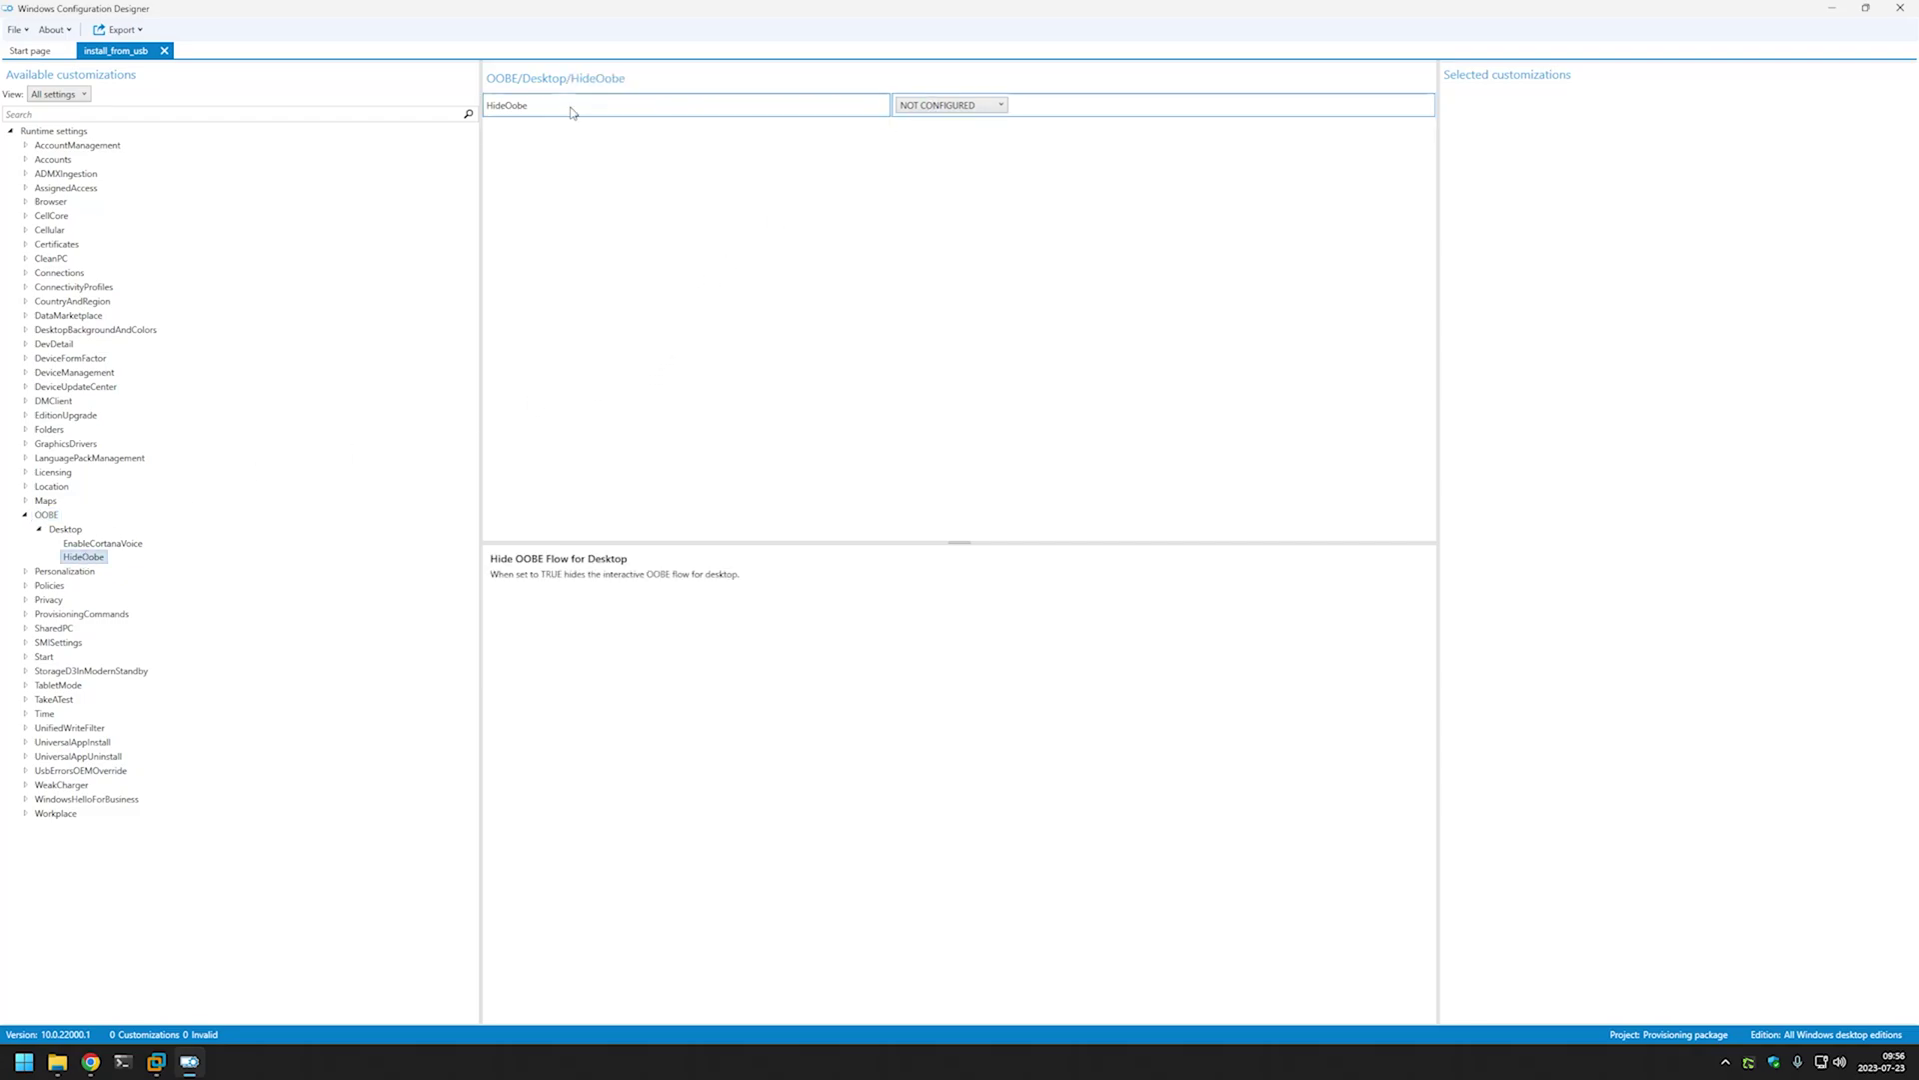
left_click(945, 105)
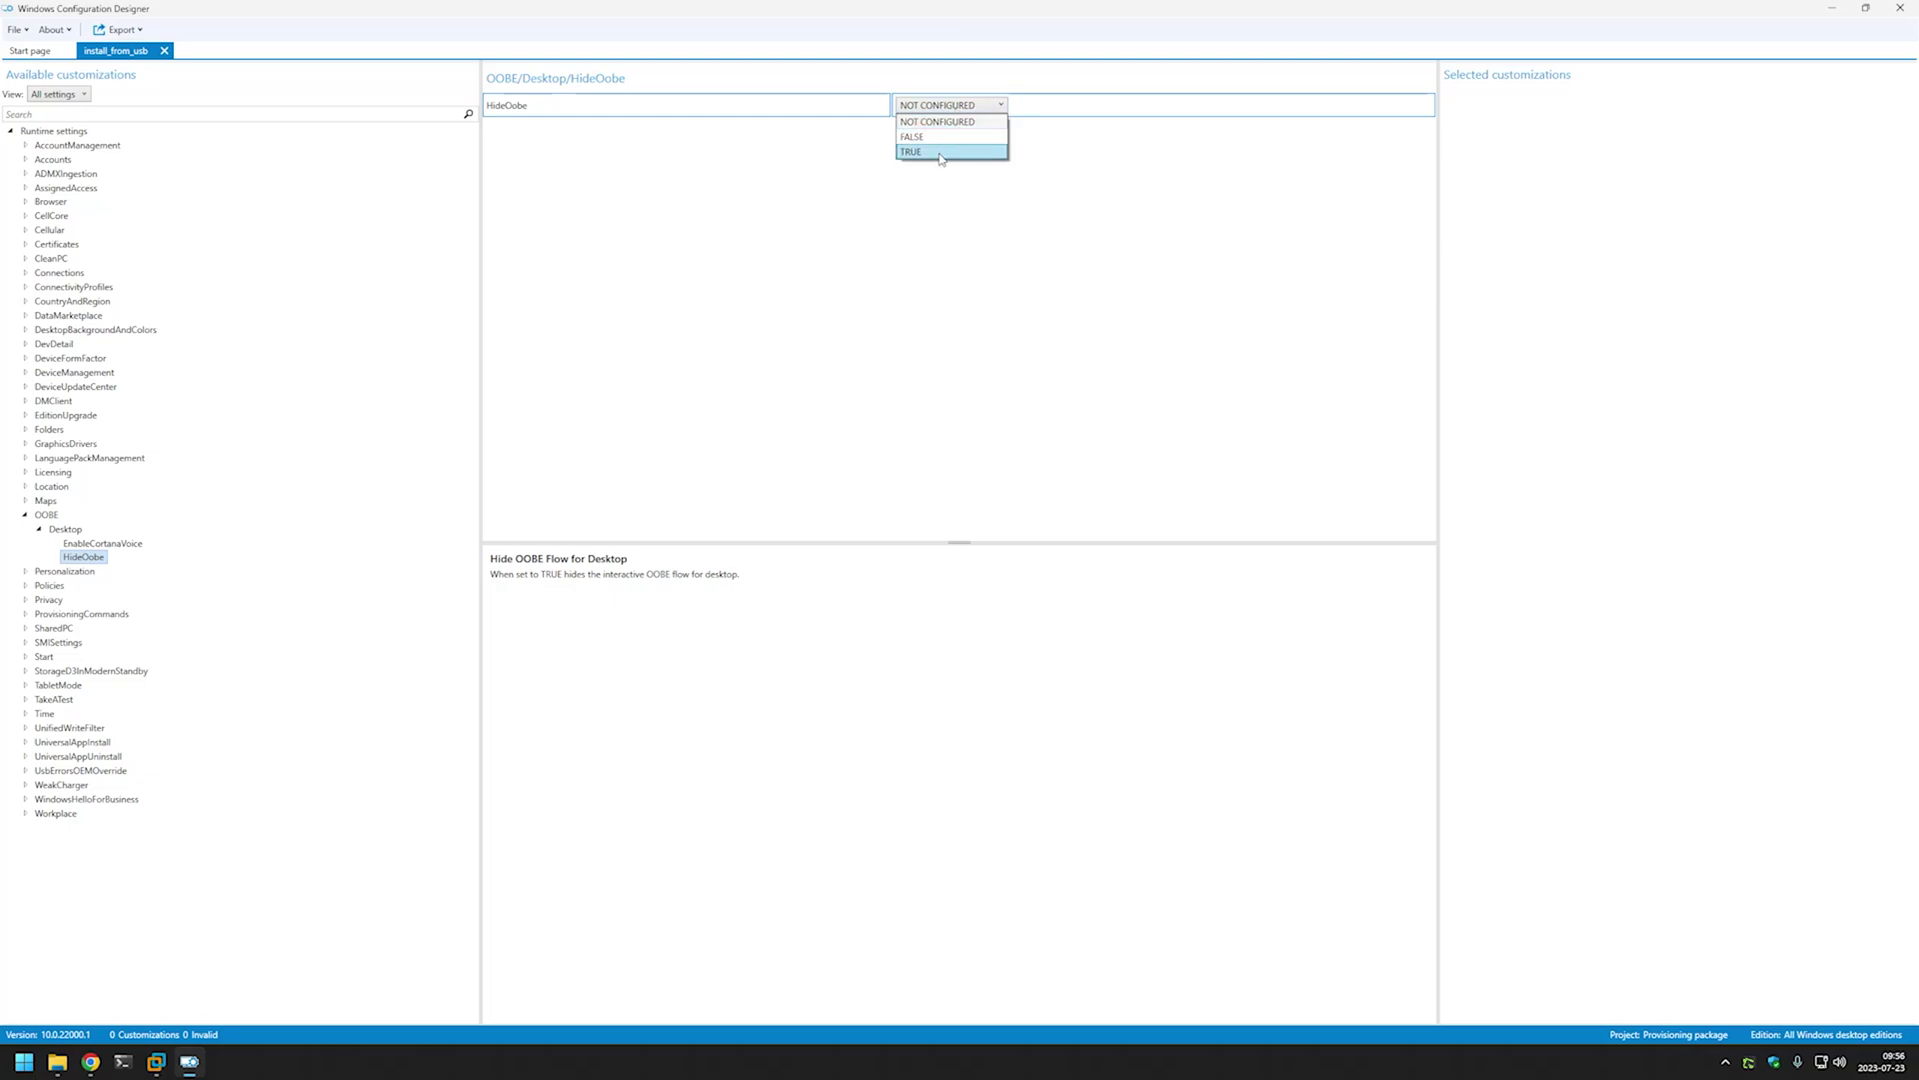
left_click(944, 152)
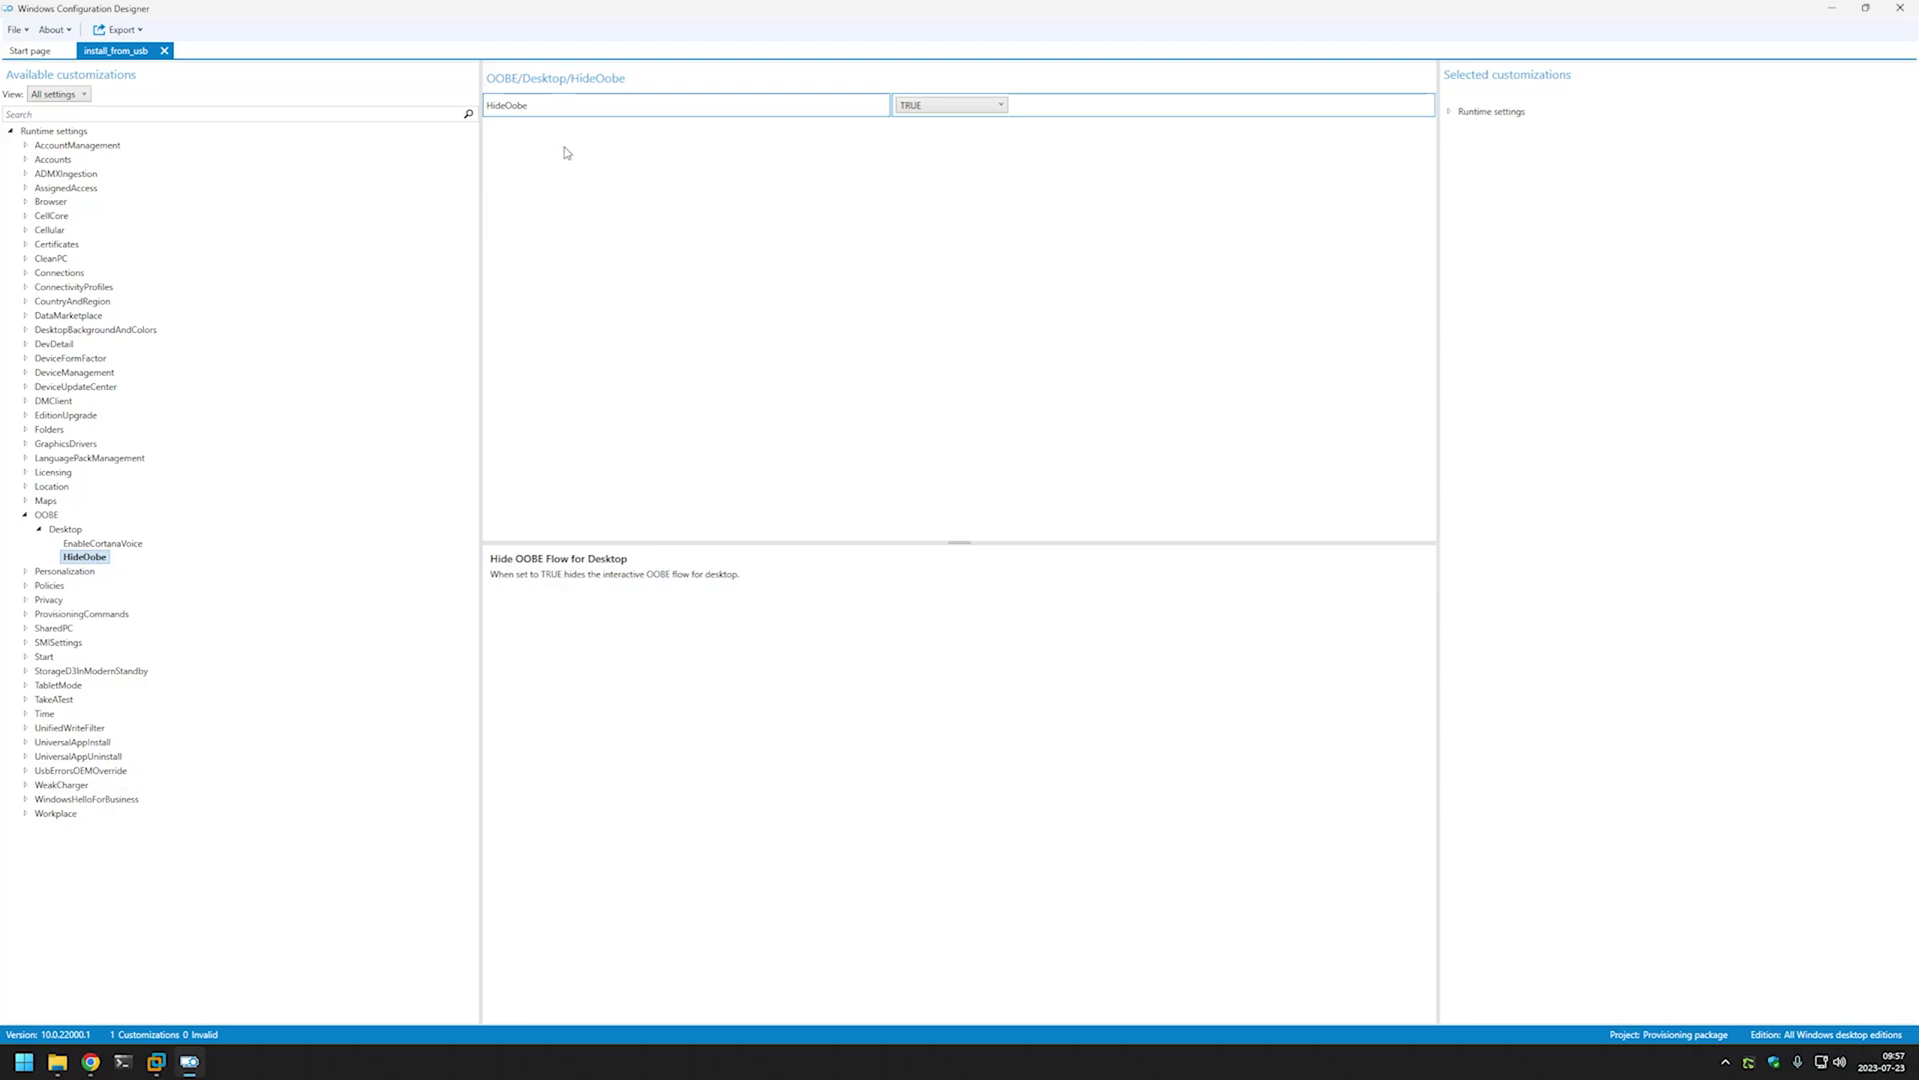
left_click(53, 161)
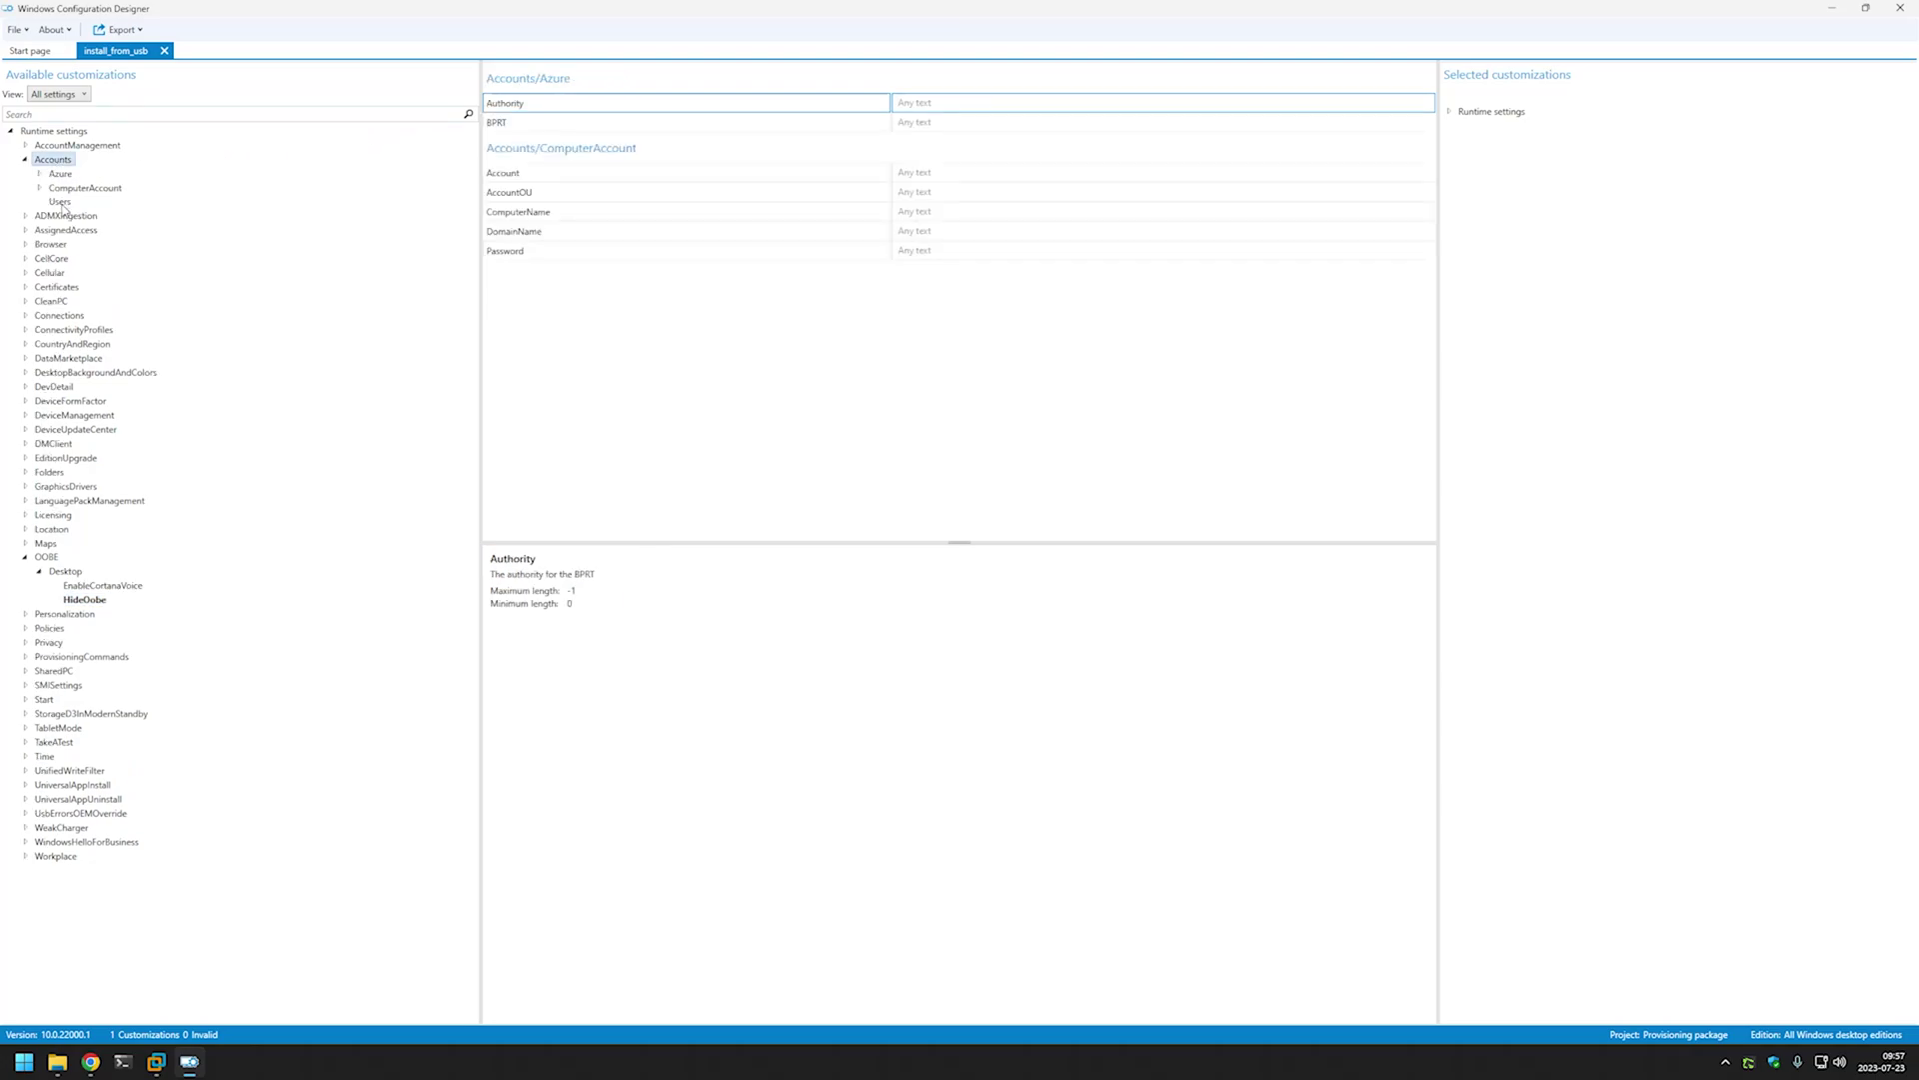
- Add a user account named admin under Accounts > Users
left_click(60, 202)
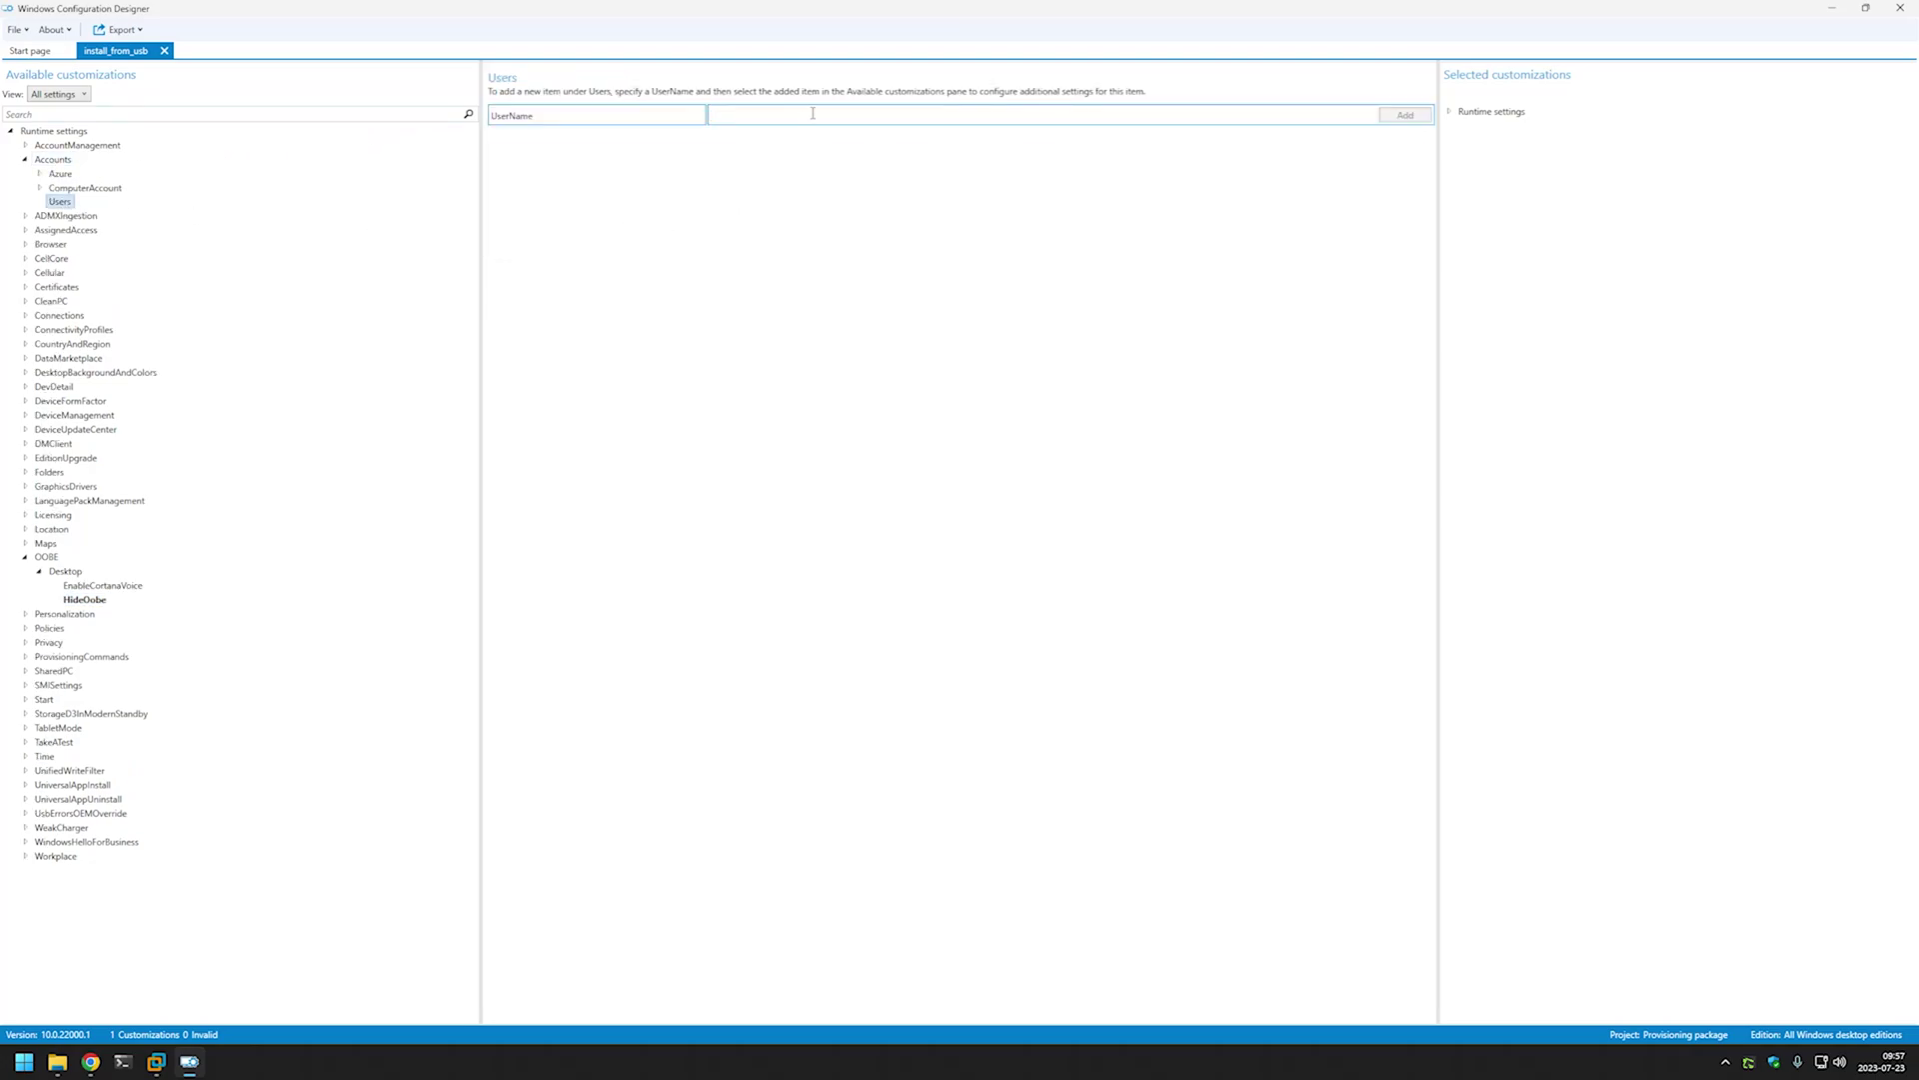
type("admin")
left_click(1427, 118)
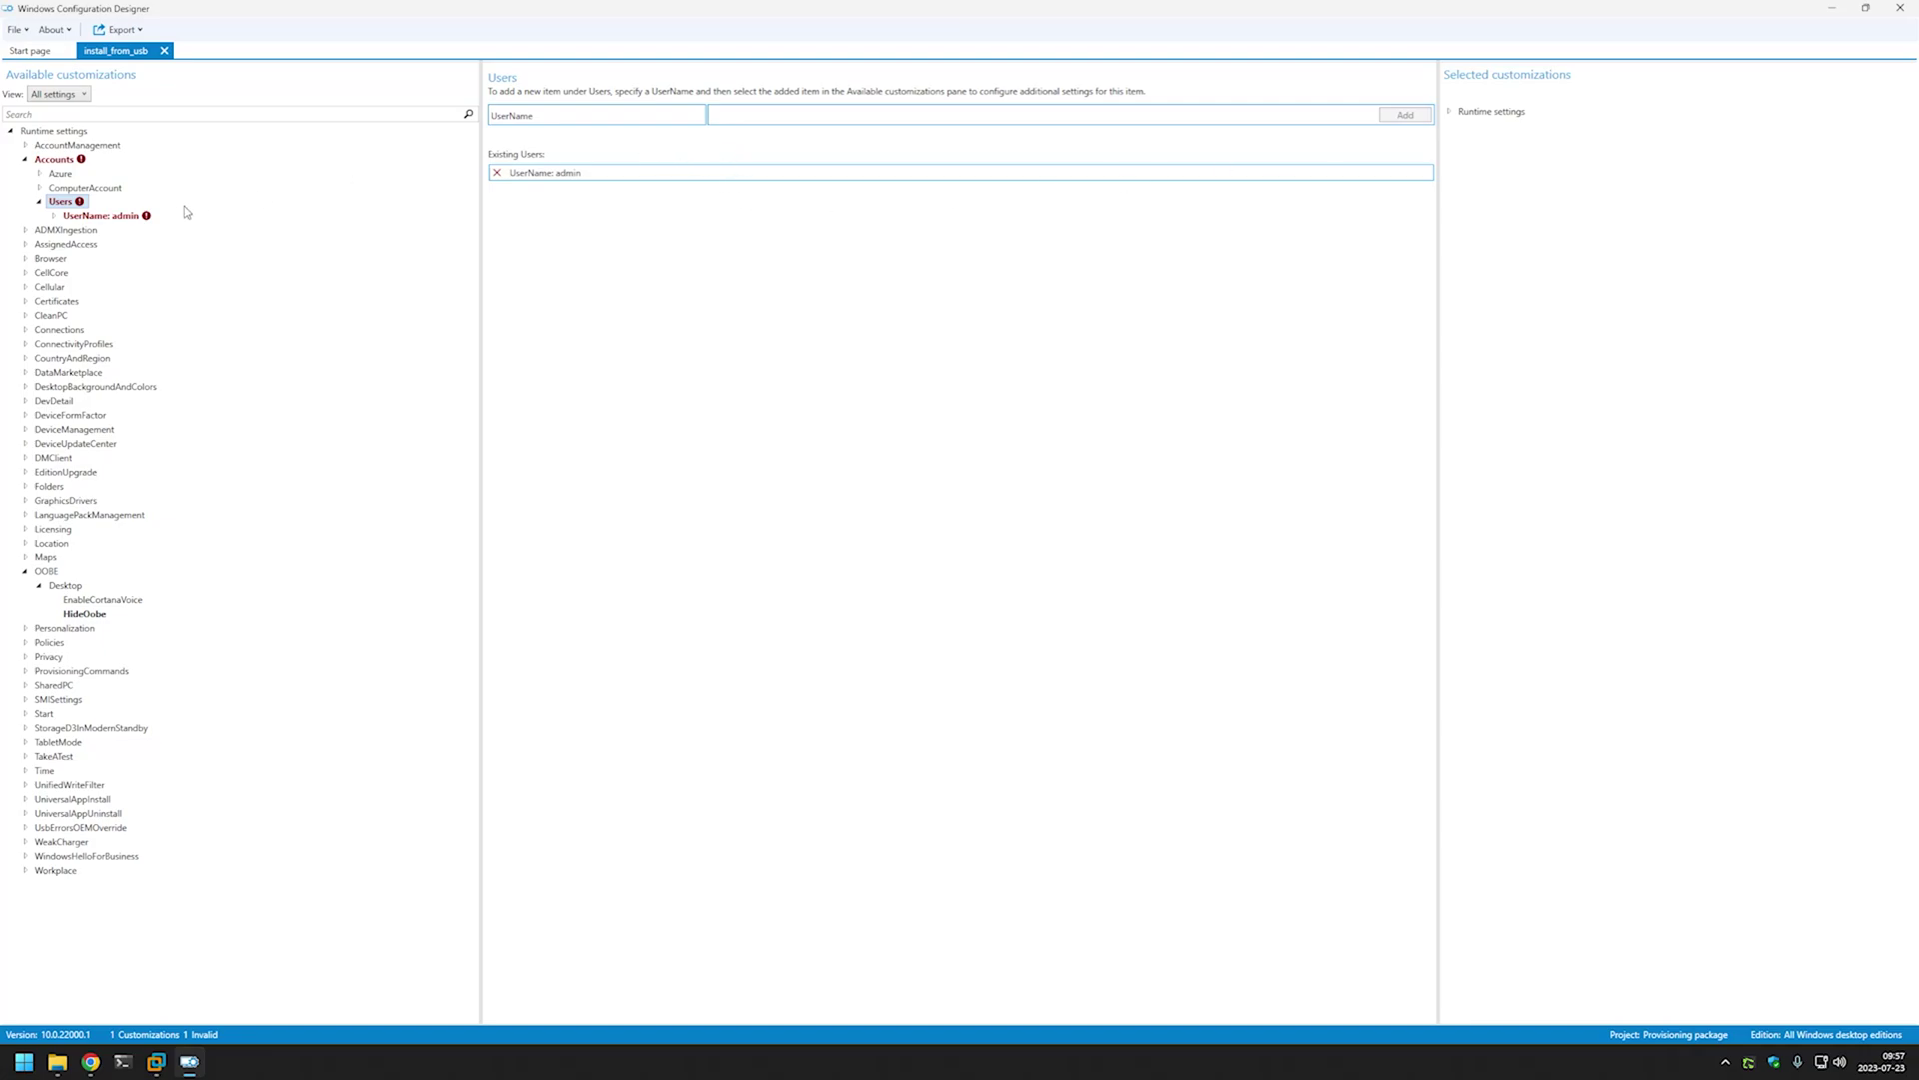
- Give the admin account a password and set its UserGroup to Administrators
left_click(122, 216)
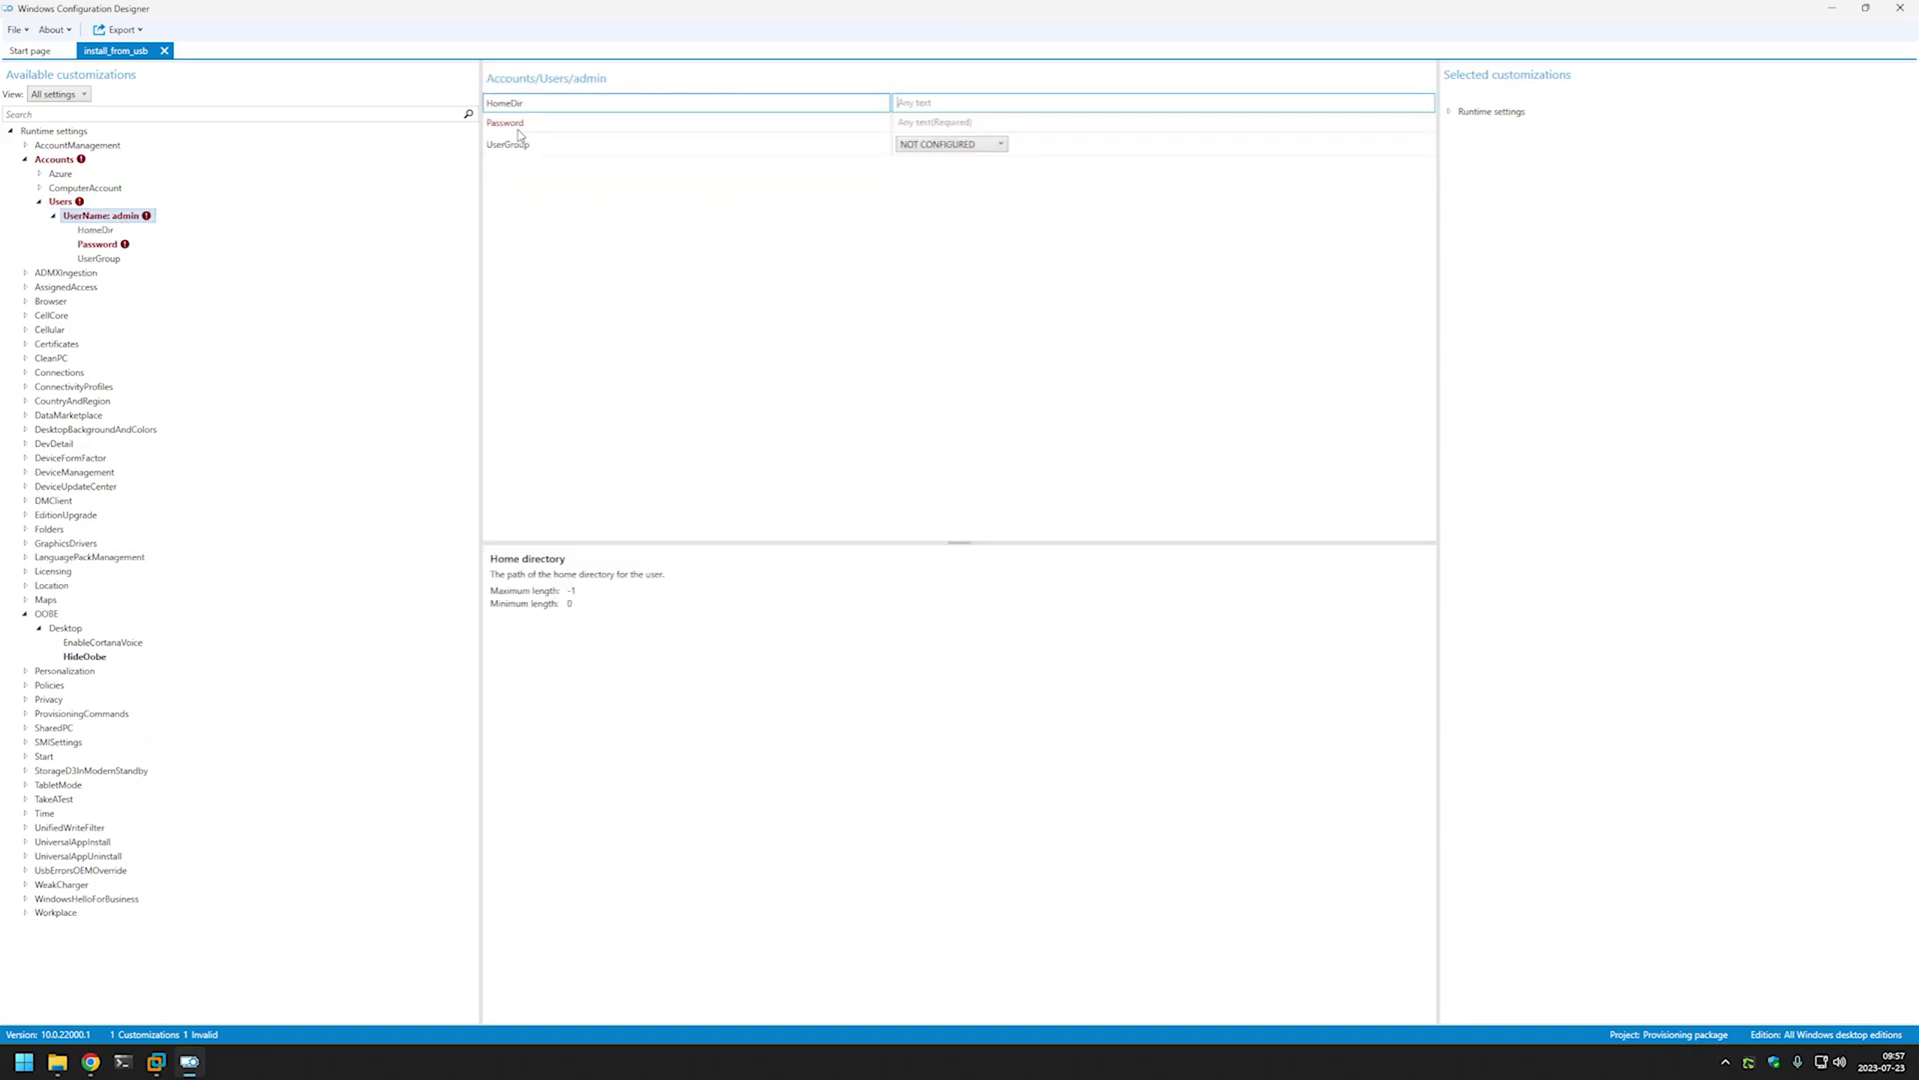
left_click(911, 125)
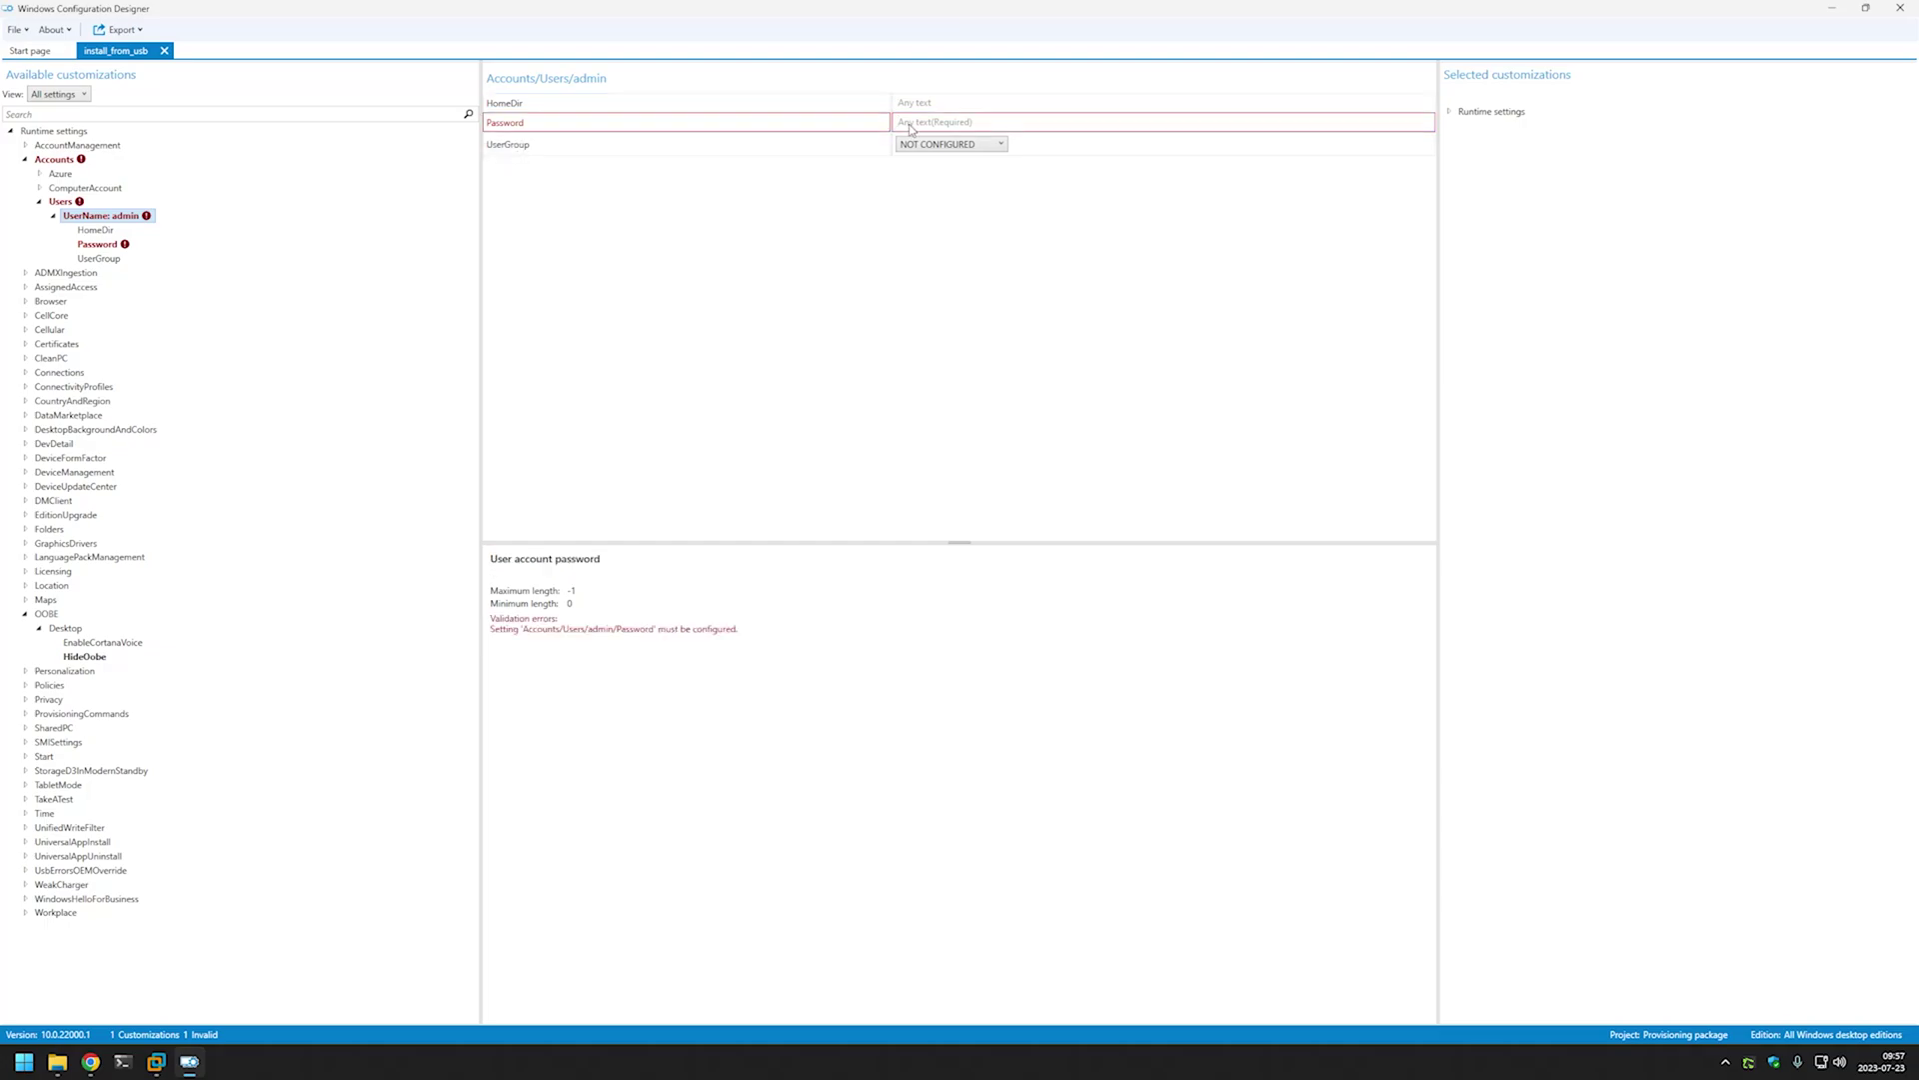
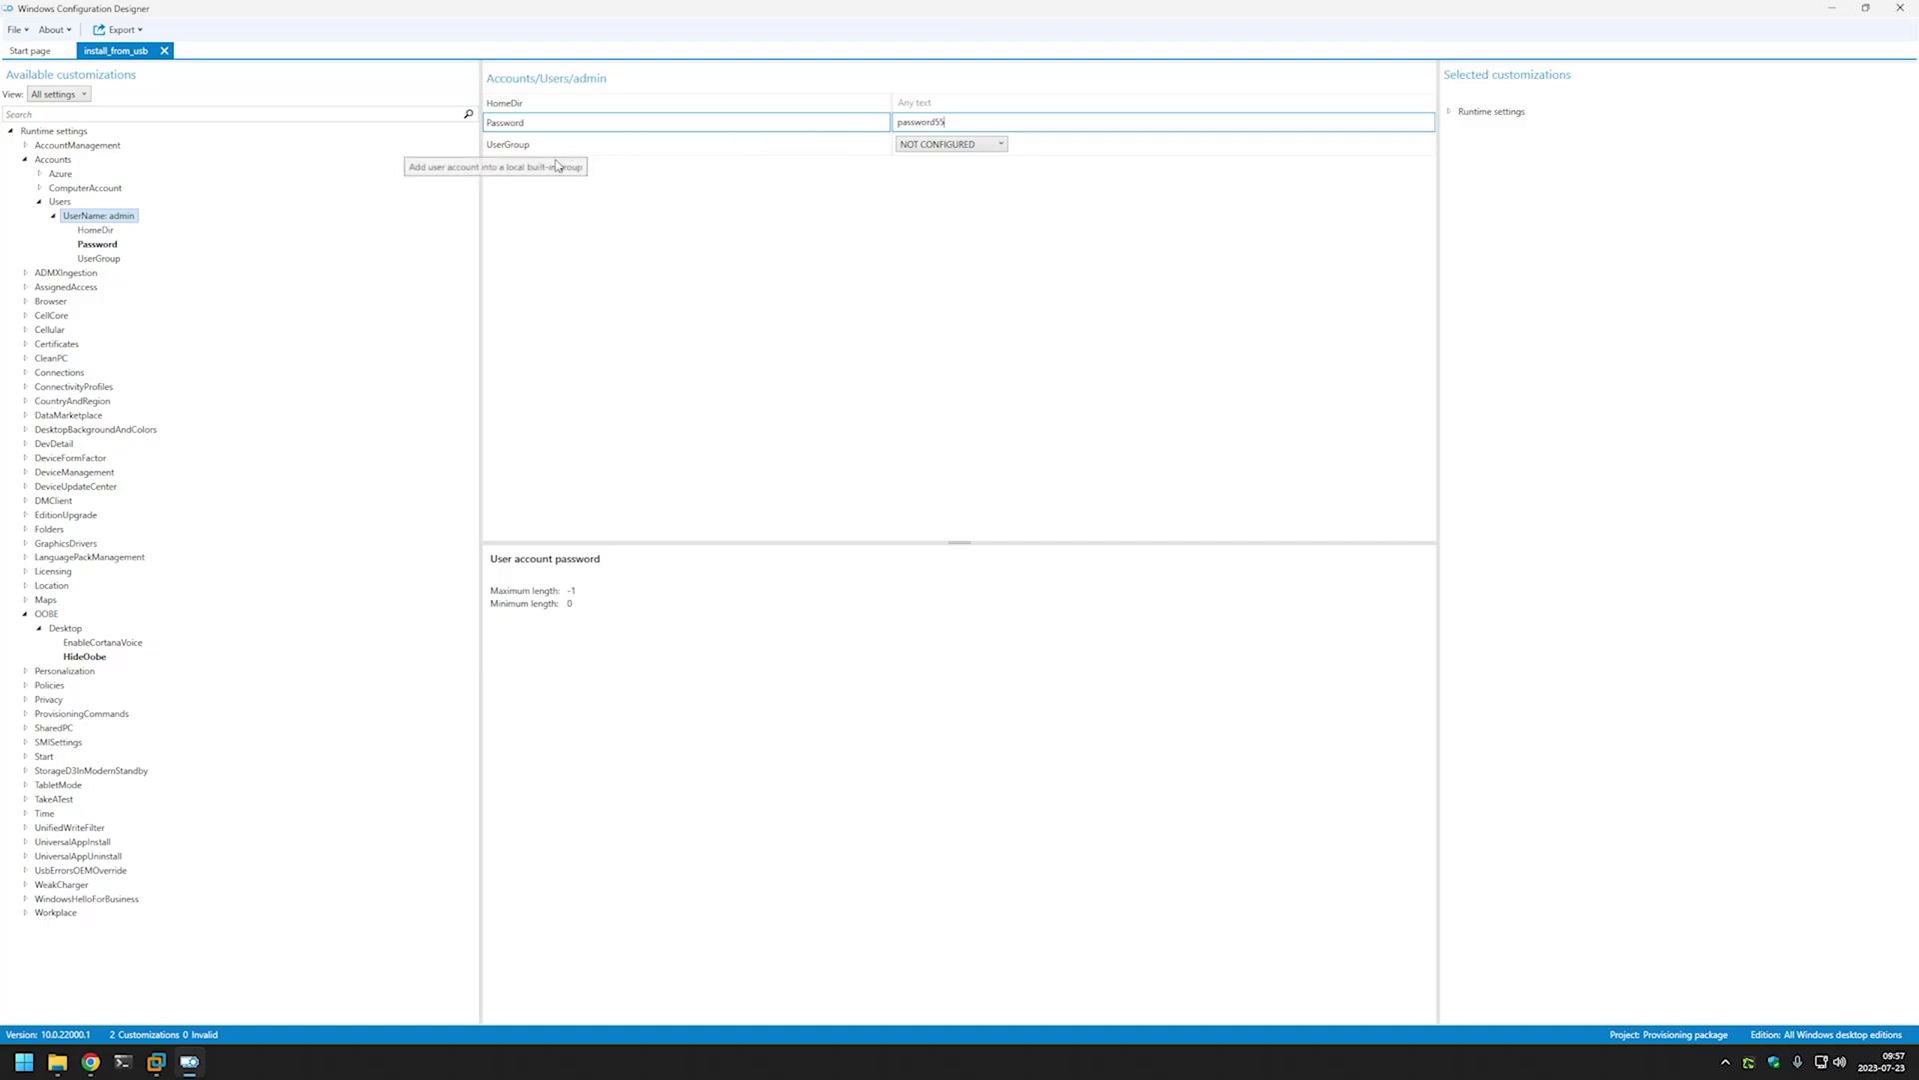
left_click(954, 145)
left_click(967, 190)
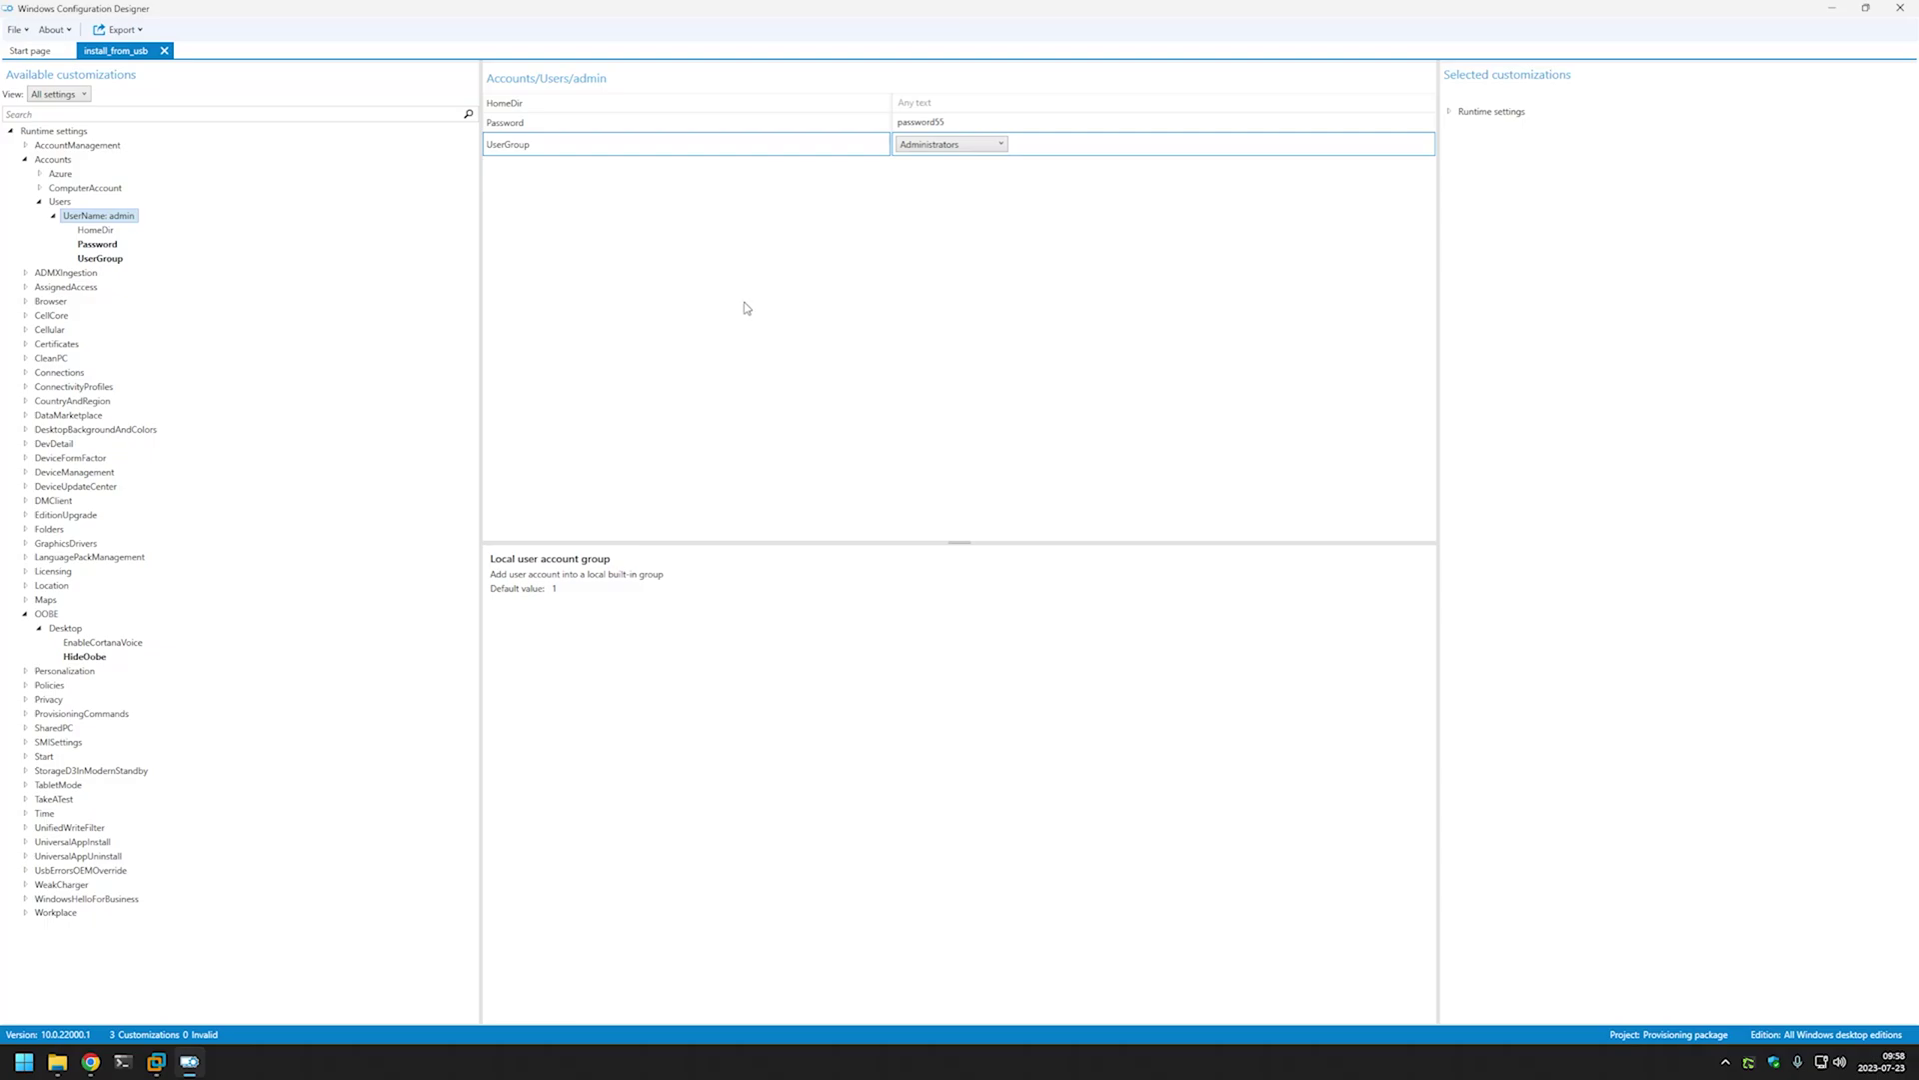
- Add a PrimaryContext provisioning command named install_7zip and select its install_7zip (0) node
left_click(112, 715)
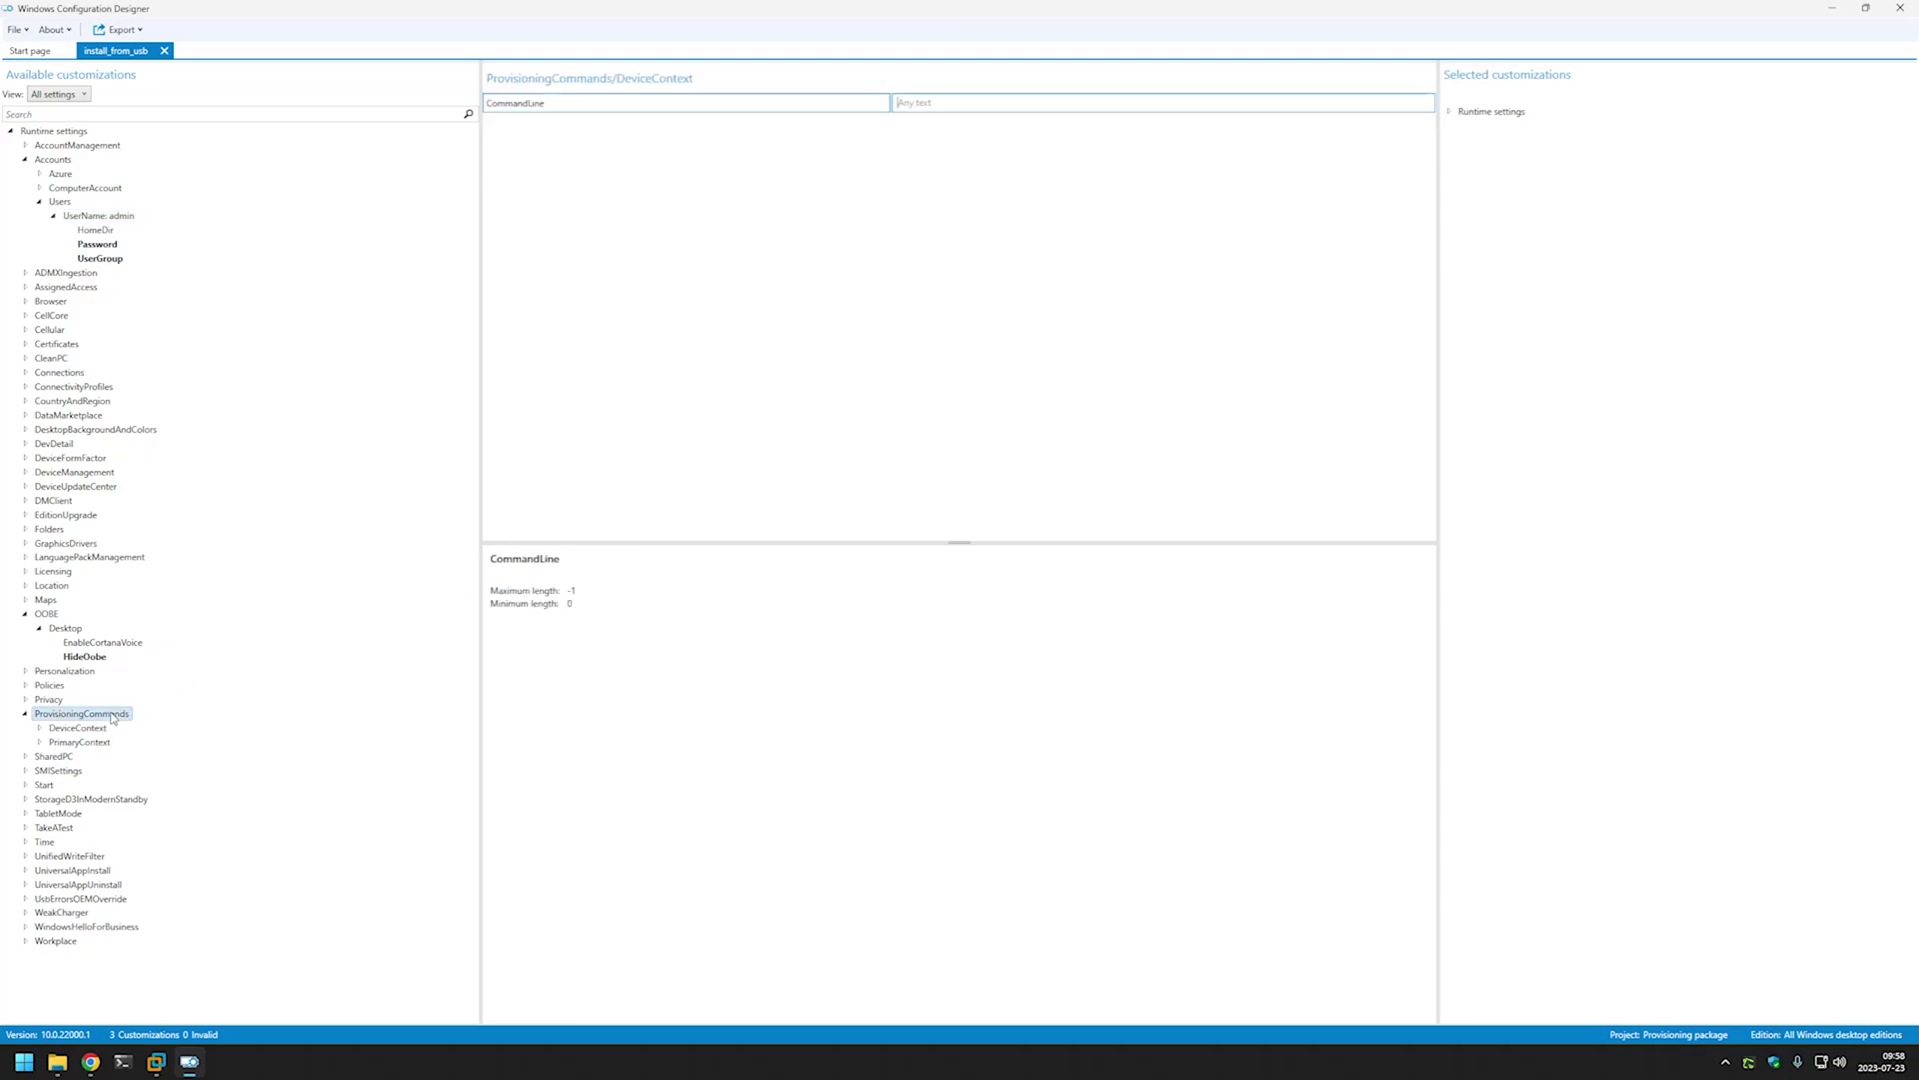
left_click(101, 744)
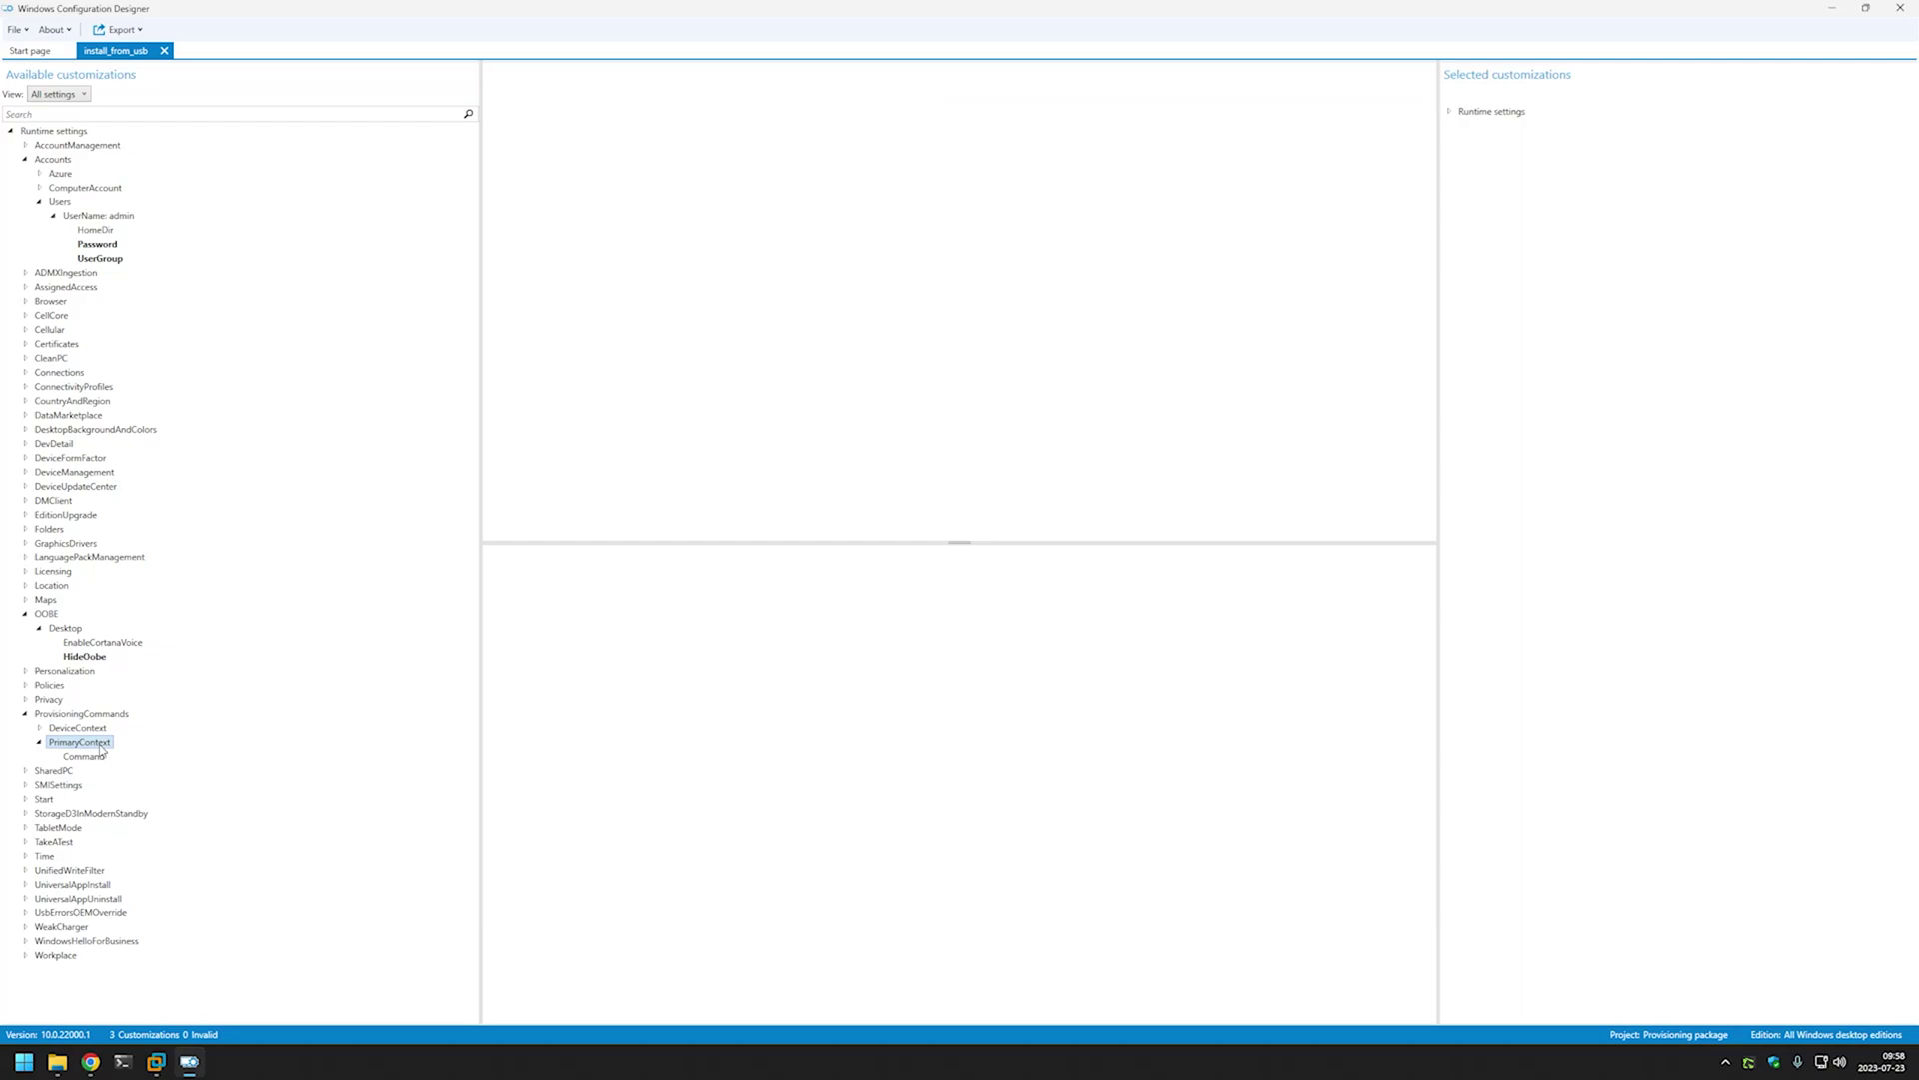
left_click(98, 757)
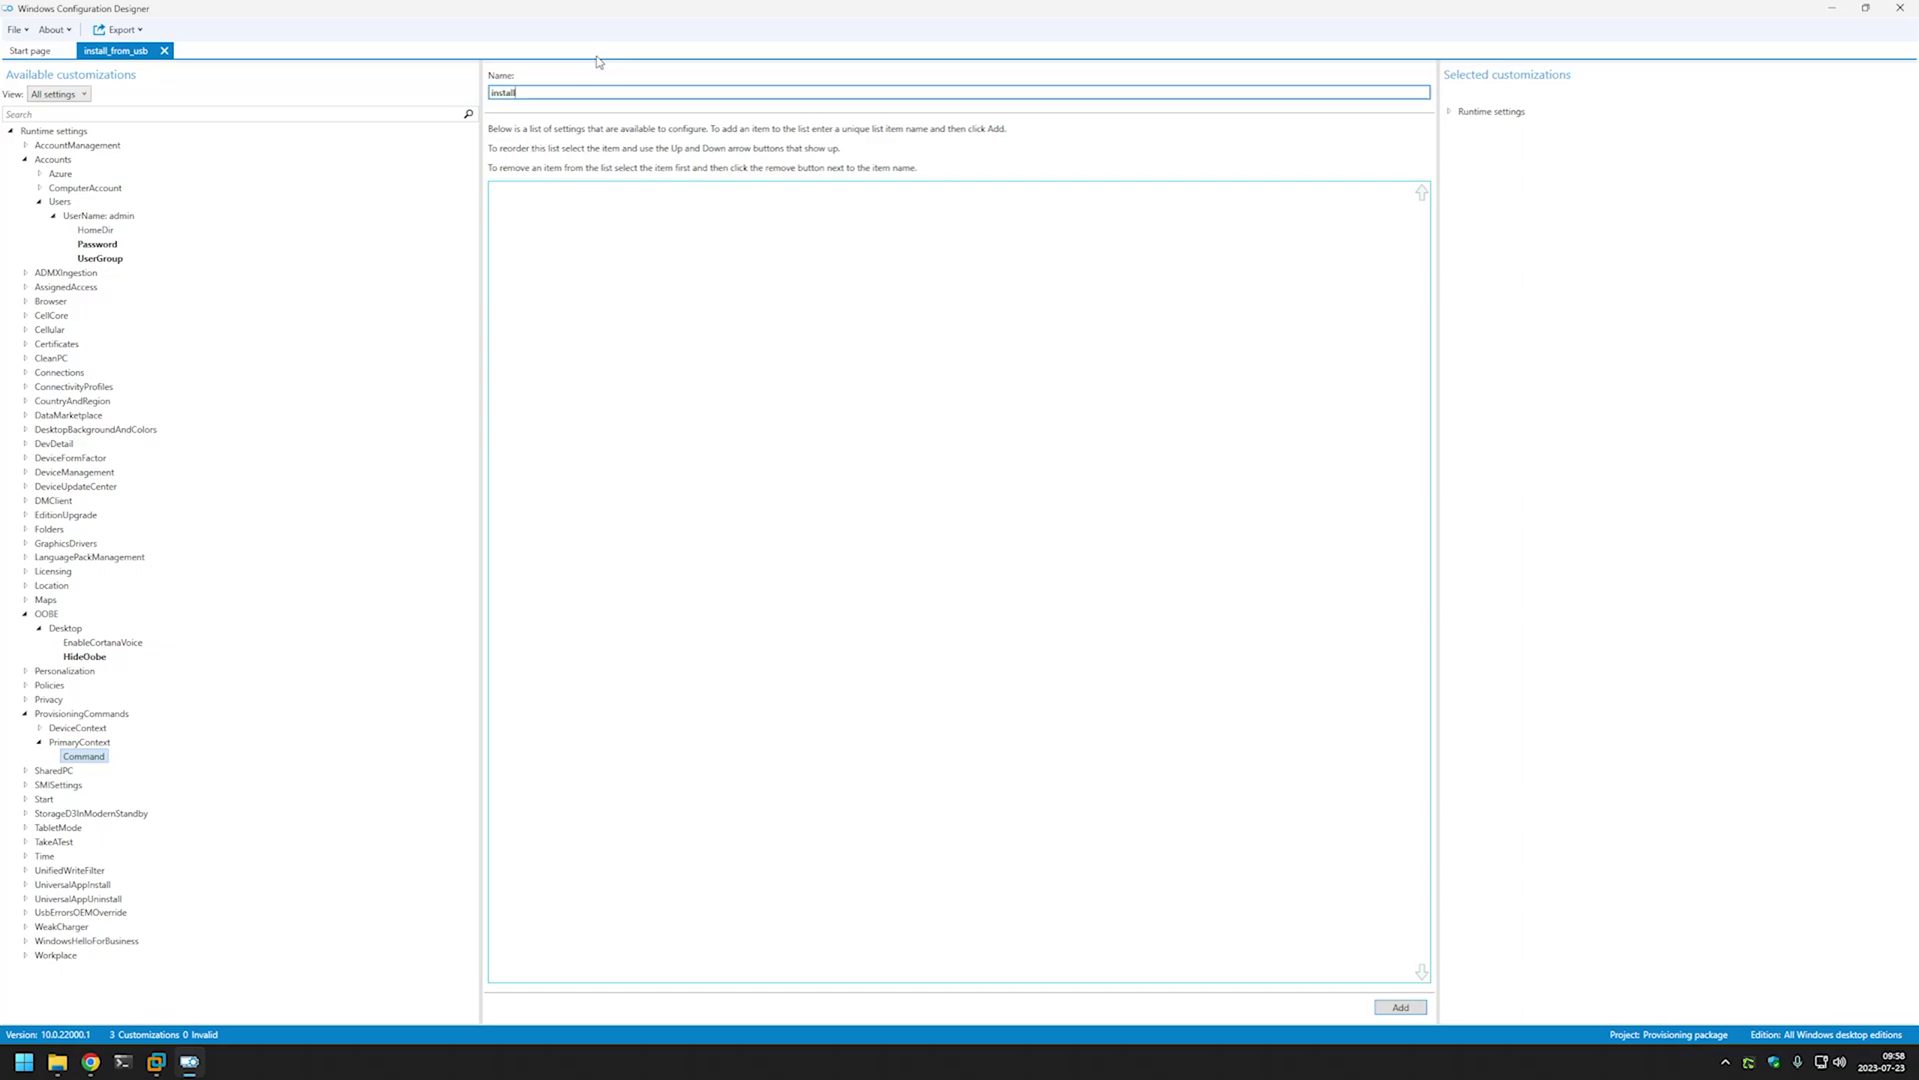
type("zip")
left_click(1396, 1008)
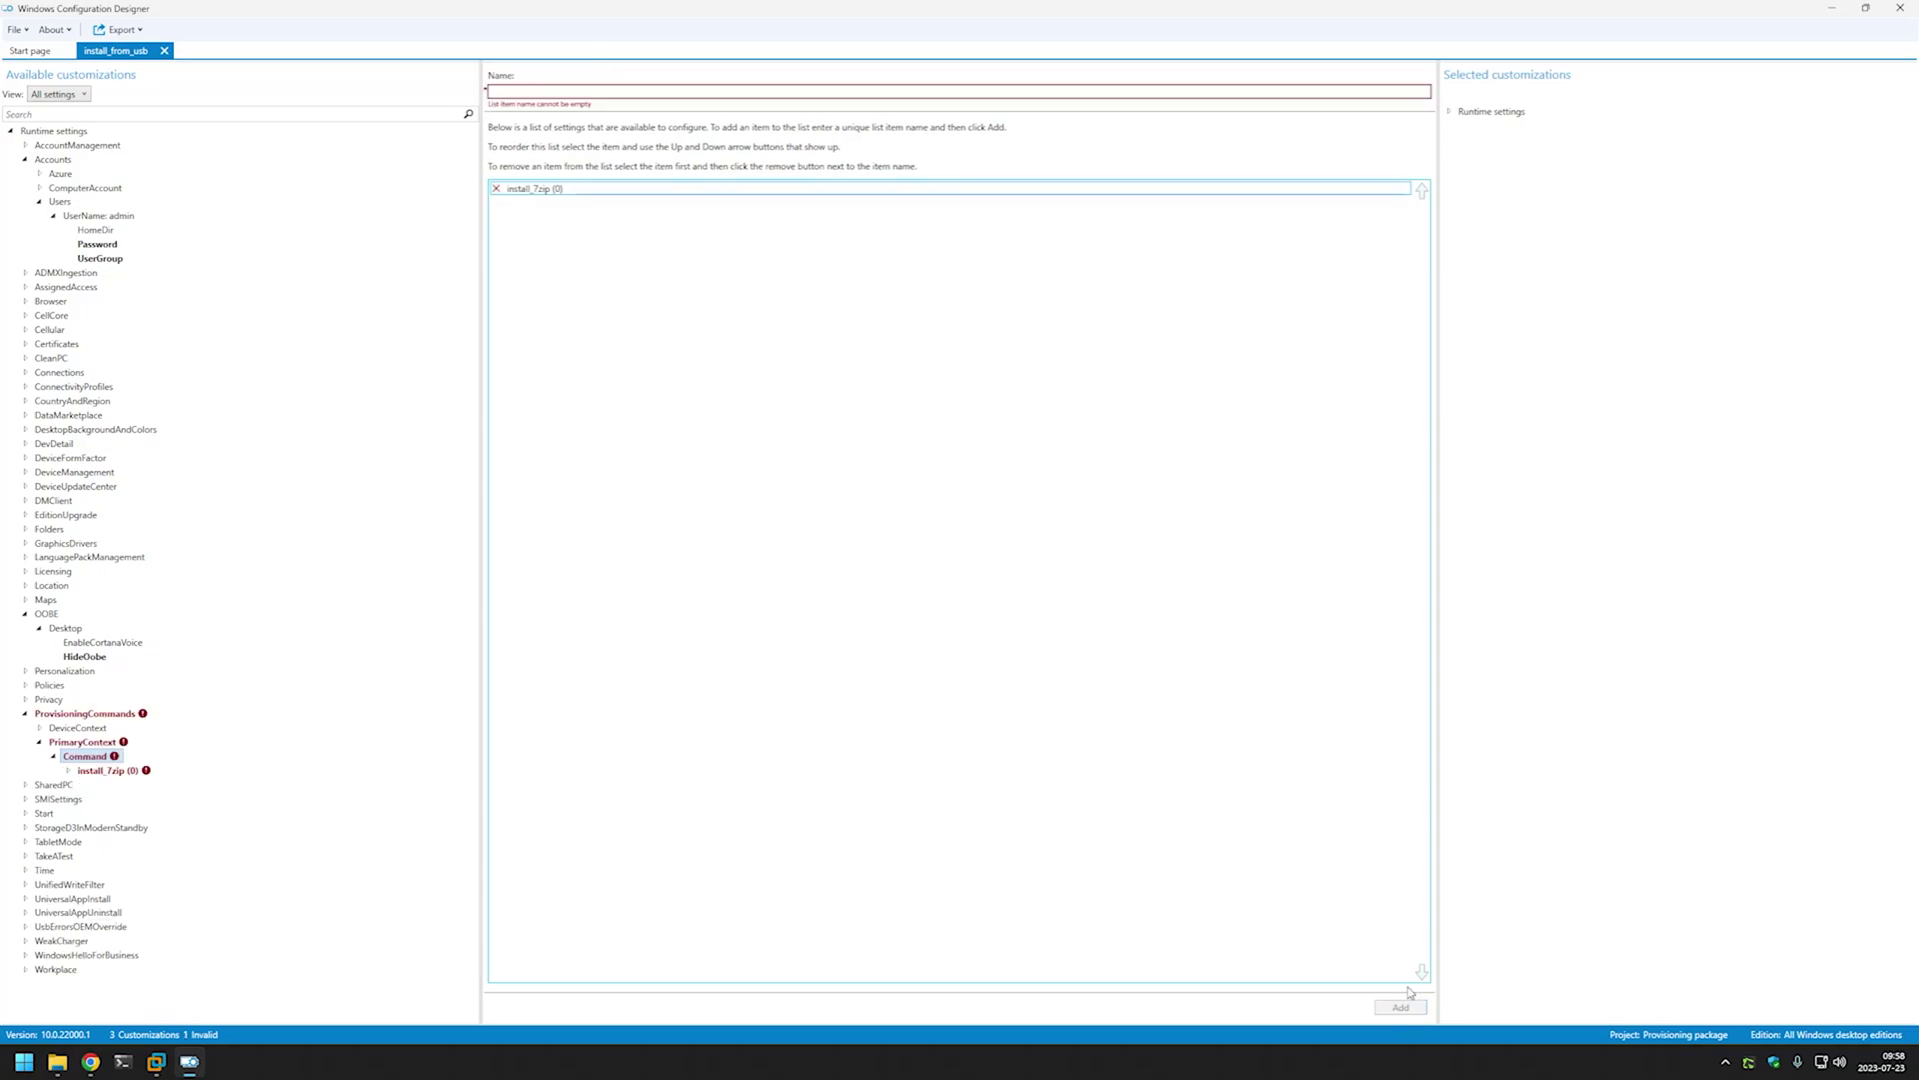
left_click(118, 773)
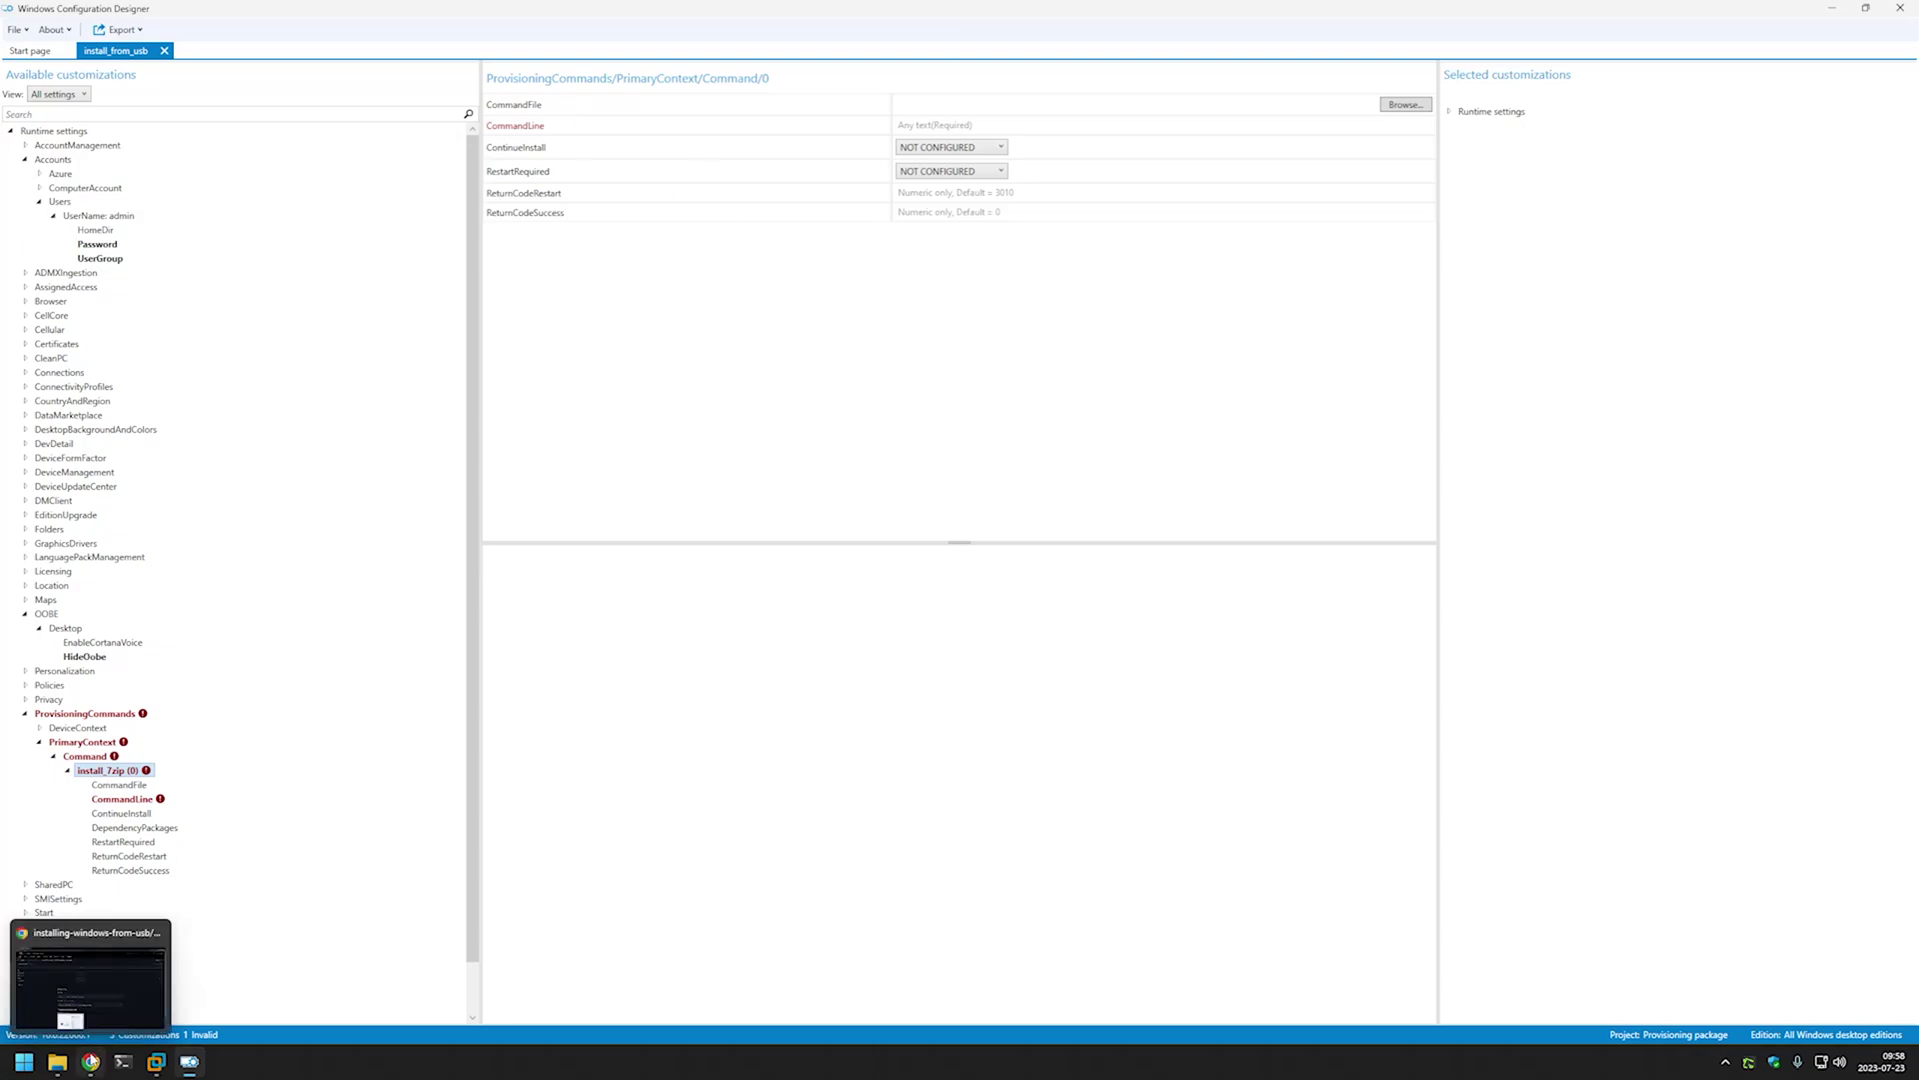
left_click(91, 1061)
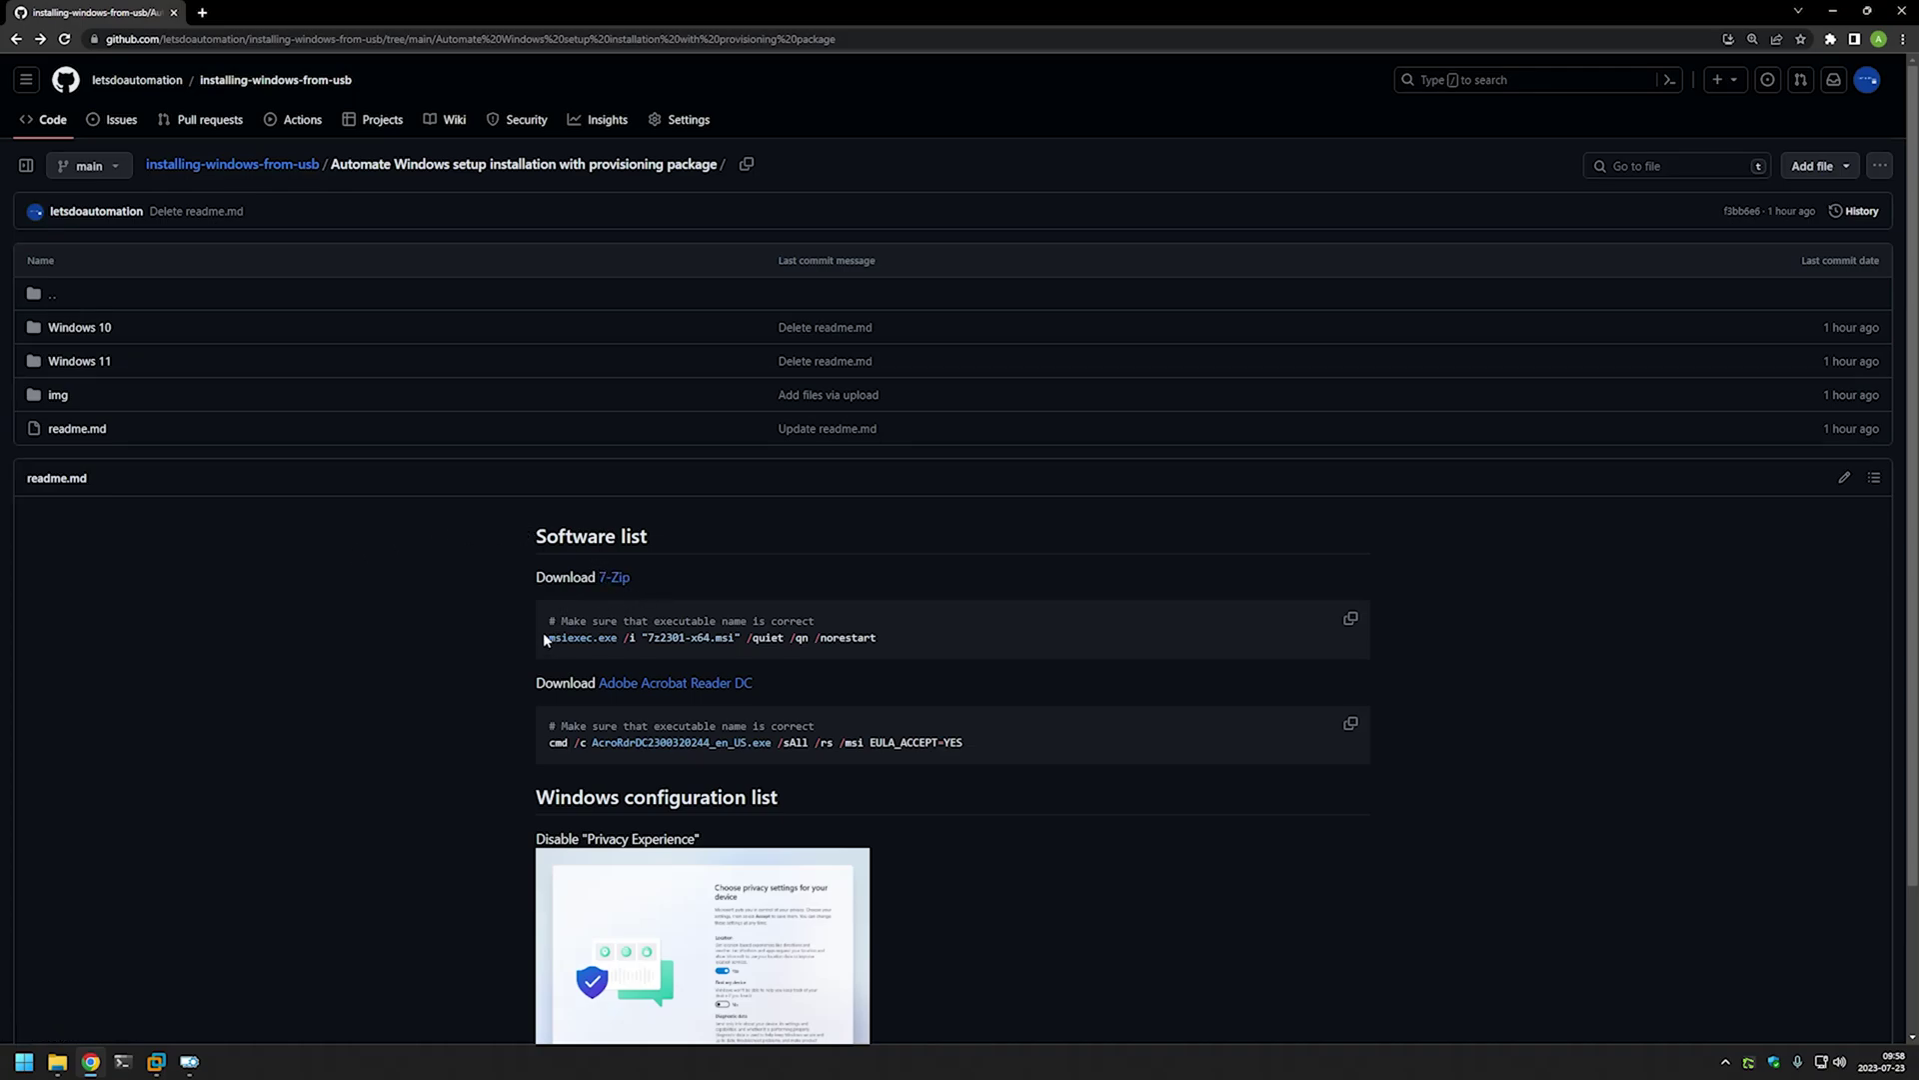
- Copy the 7-Zip msiexec command from the readme and download the 64-bit 7z2301-x64.msi installer
left_click_drag(892, 638, 550, 653)
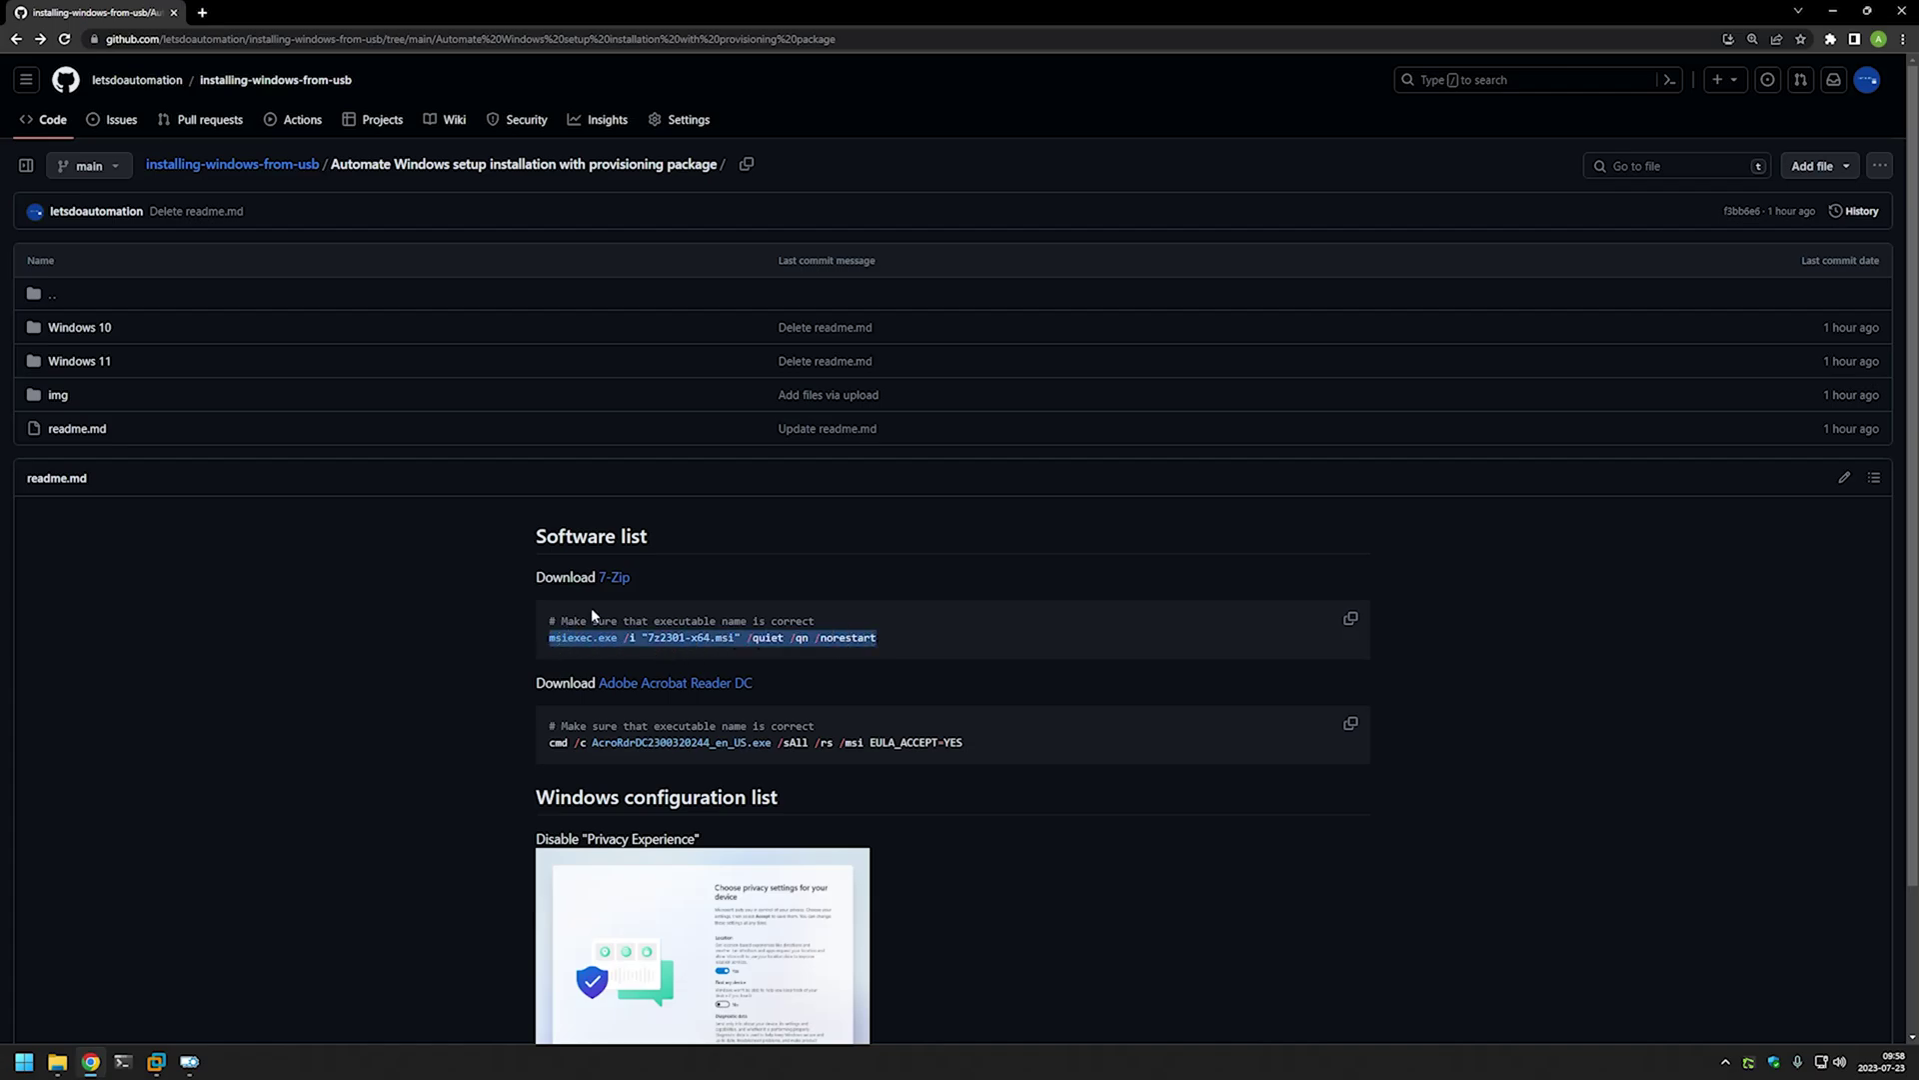
middle_click(614, 578)
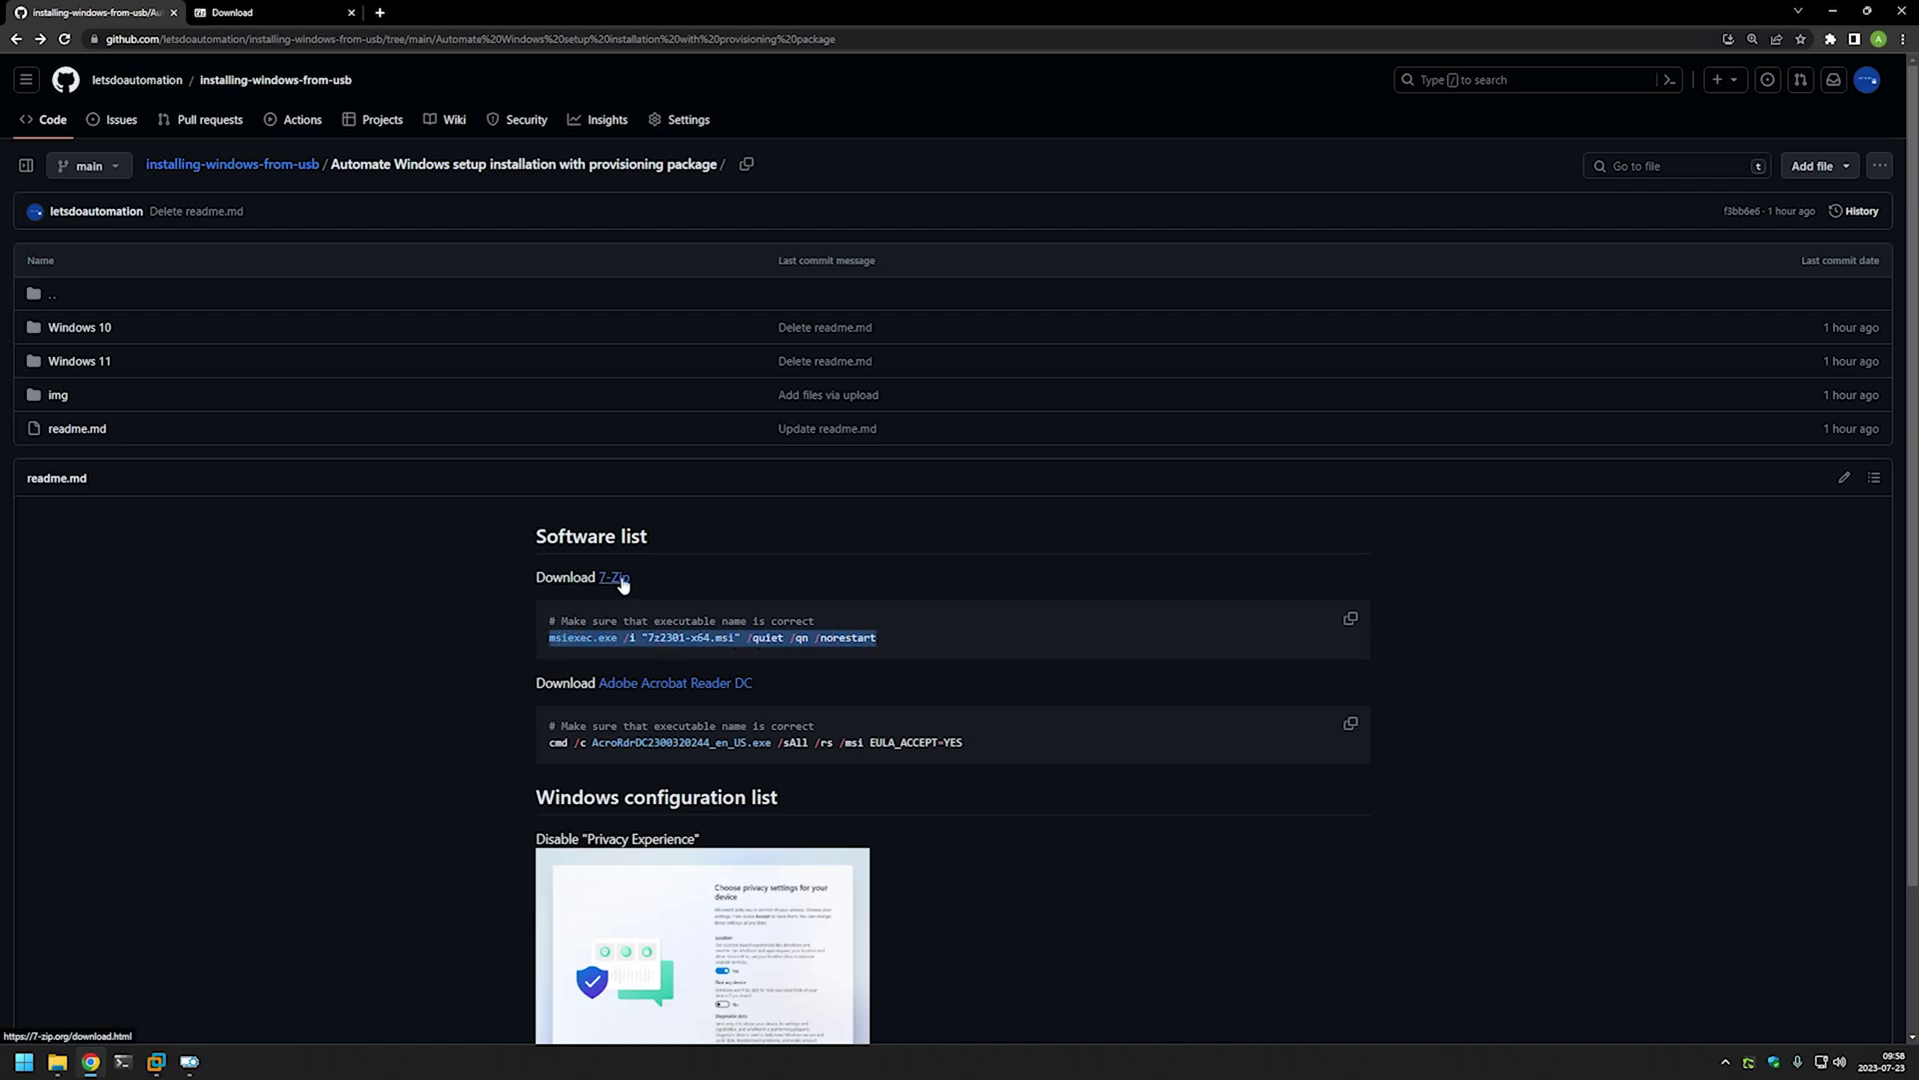
left_click(267, 8)
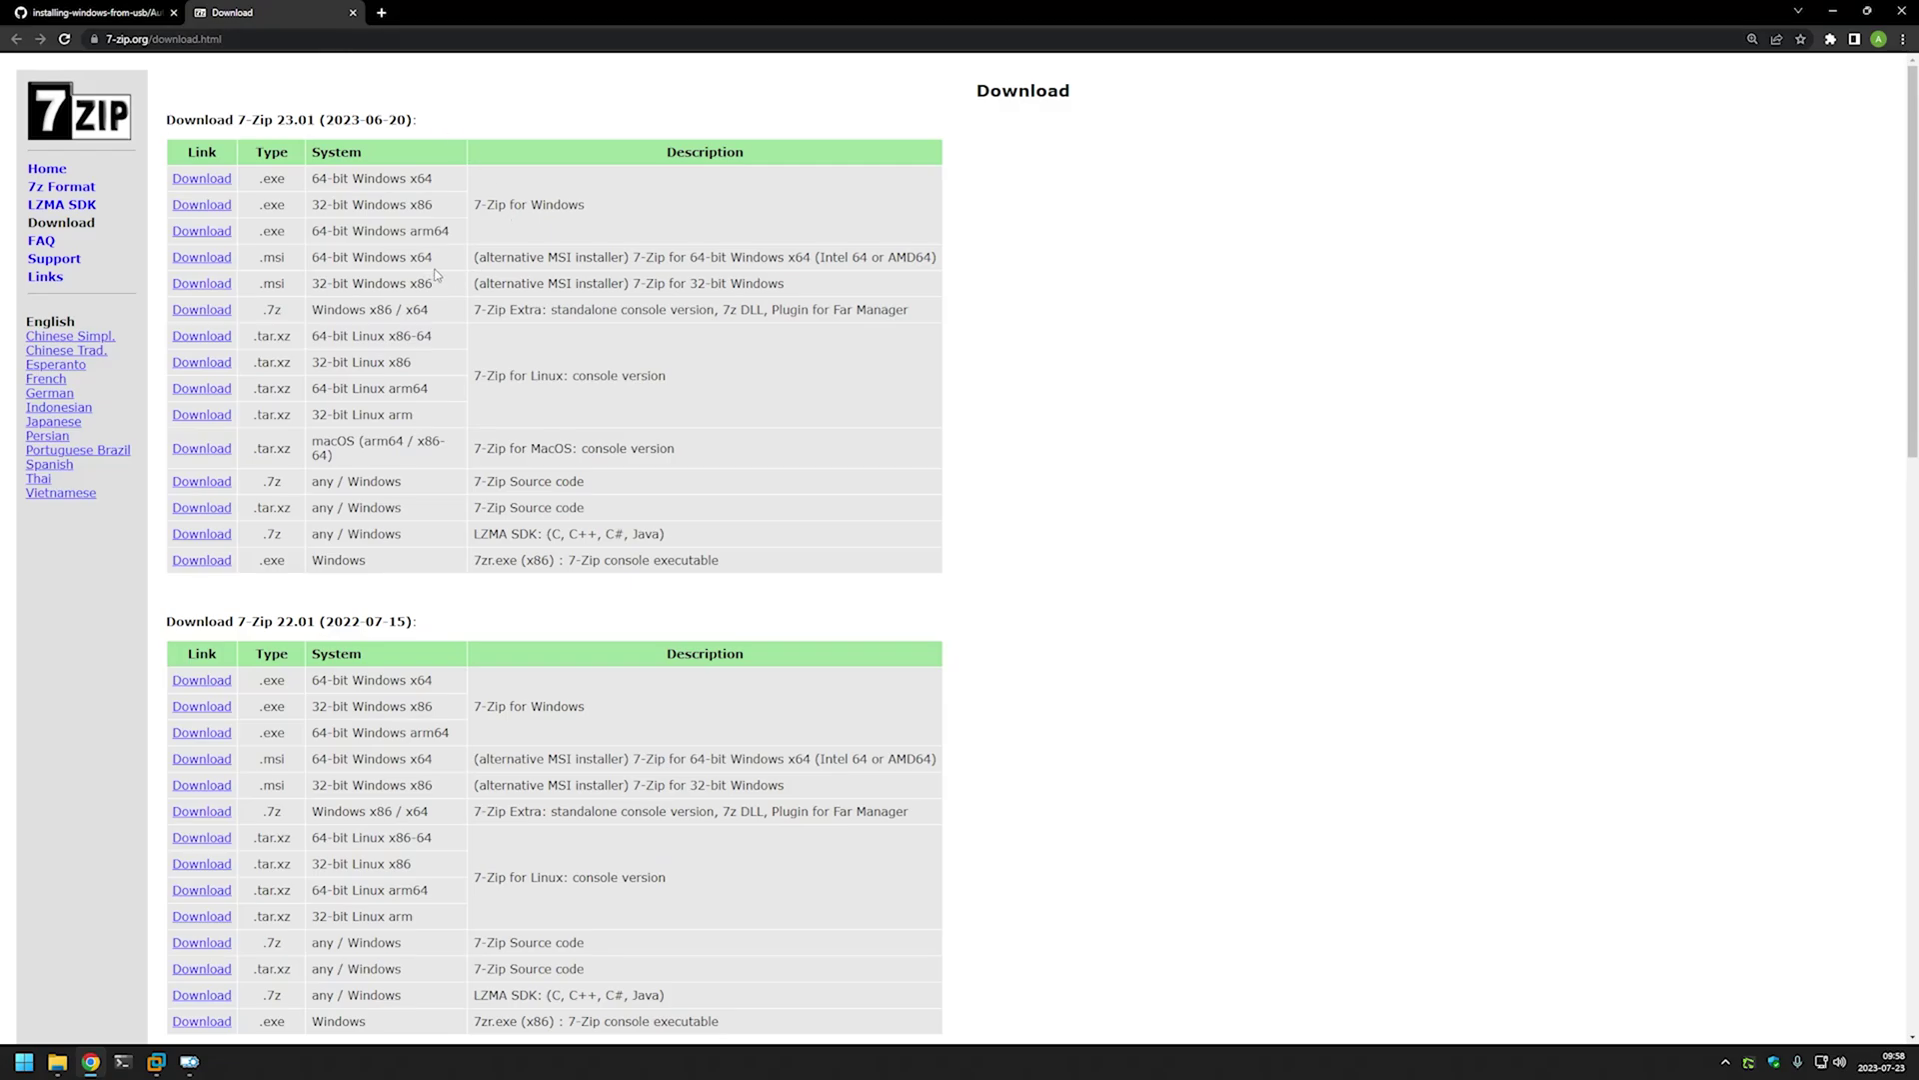
left_click_drag(440, 261, 175, 262)
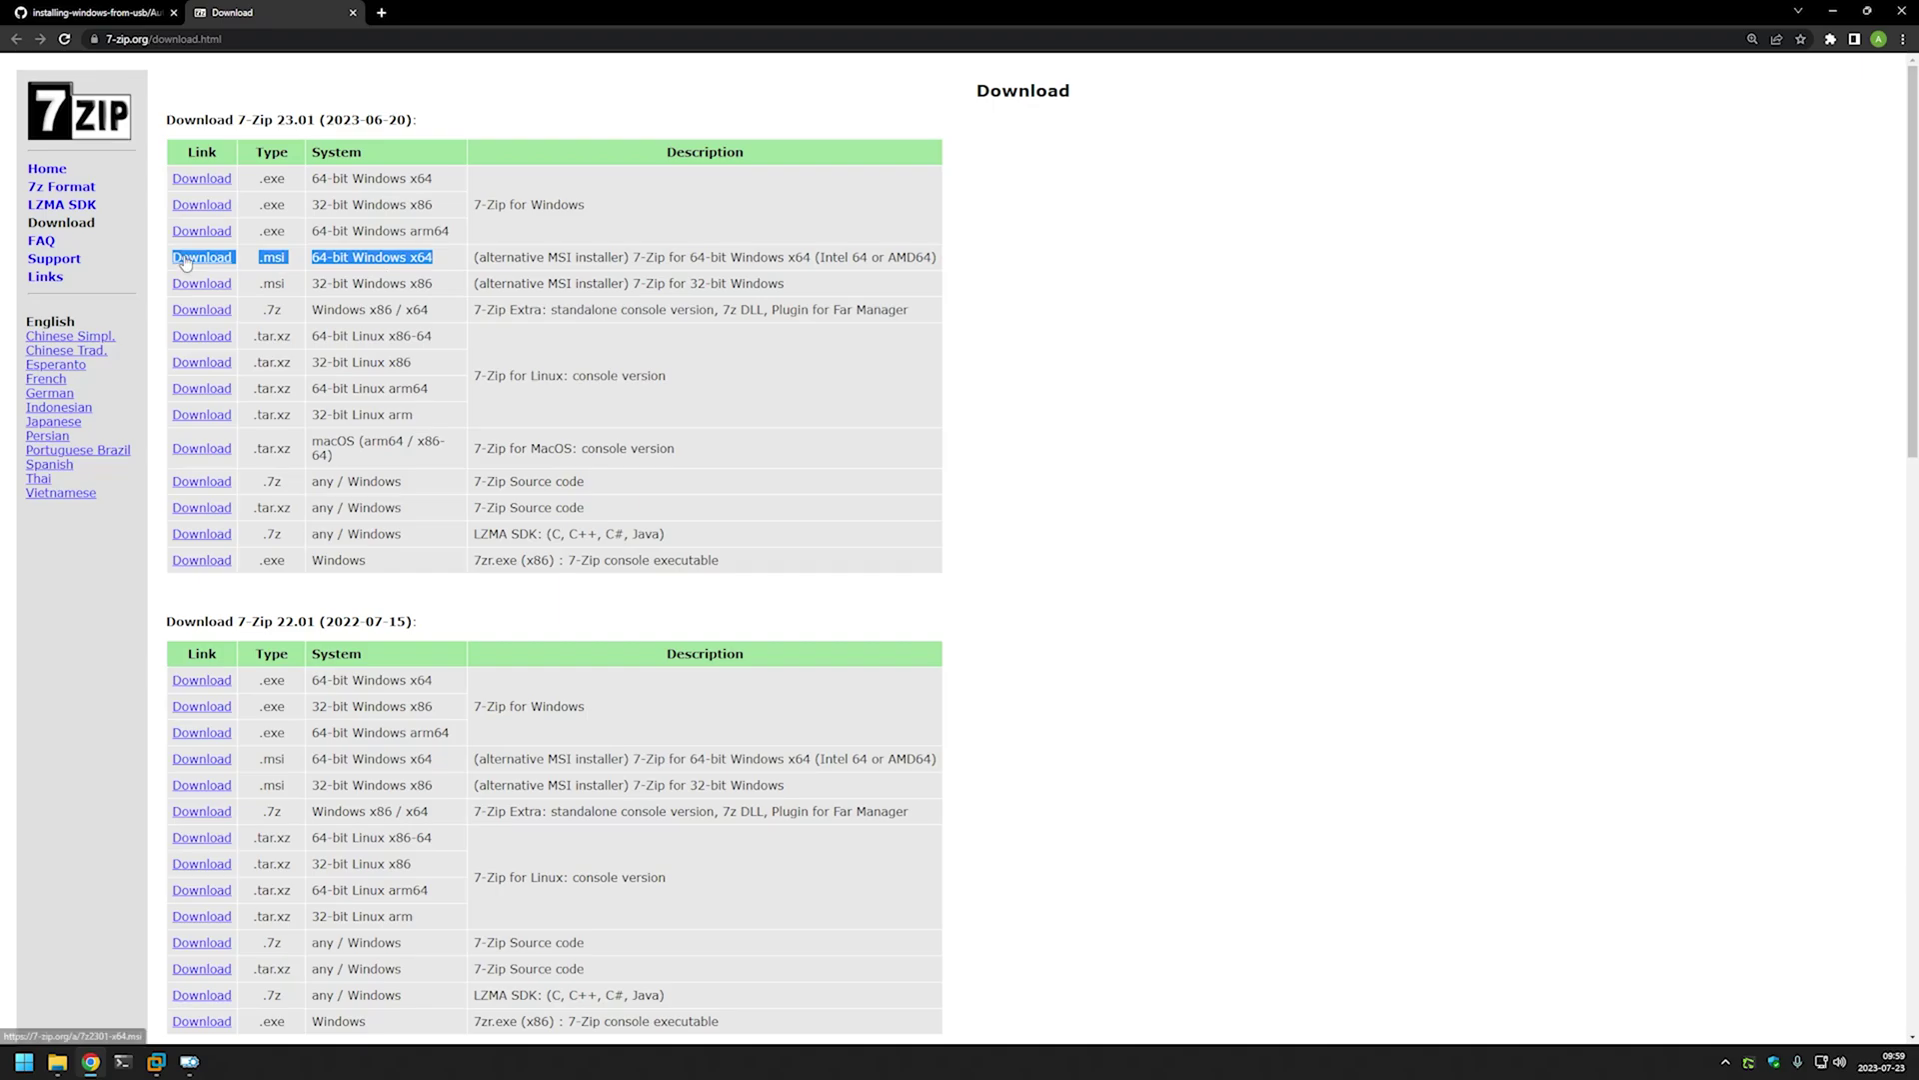
left_click(185, 262)
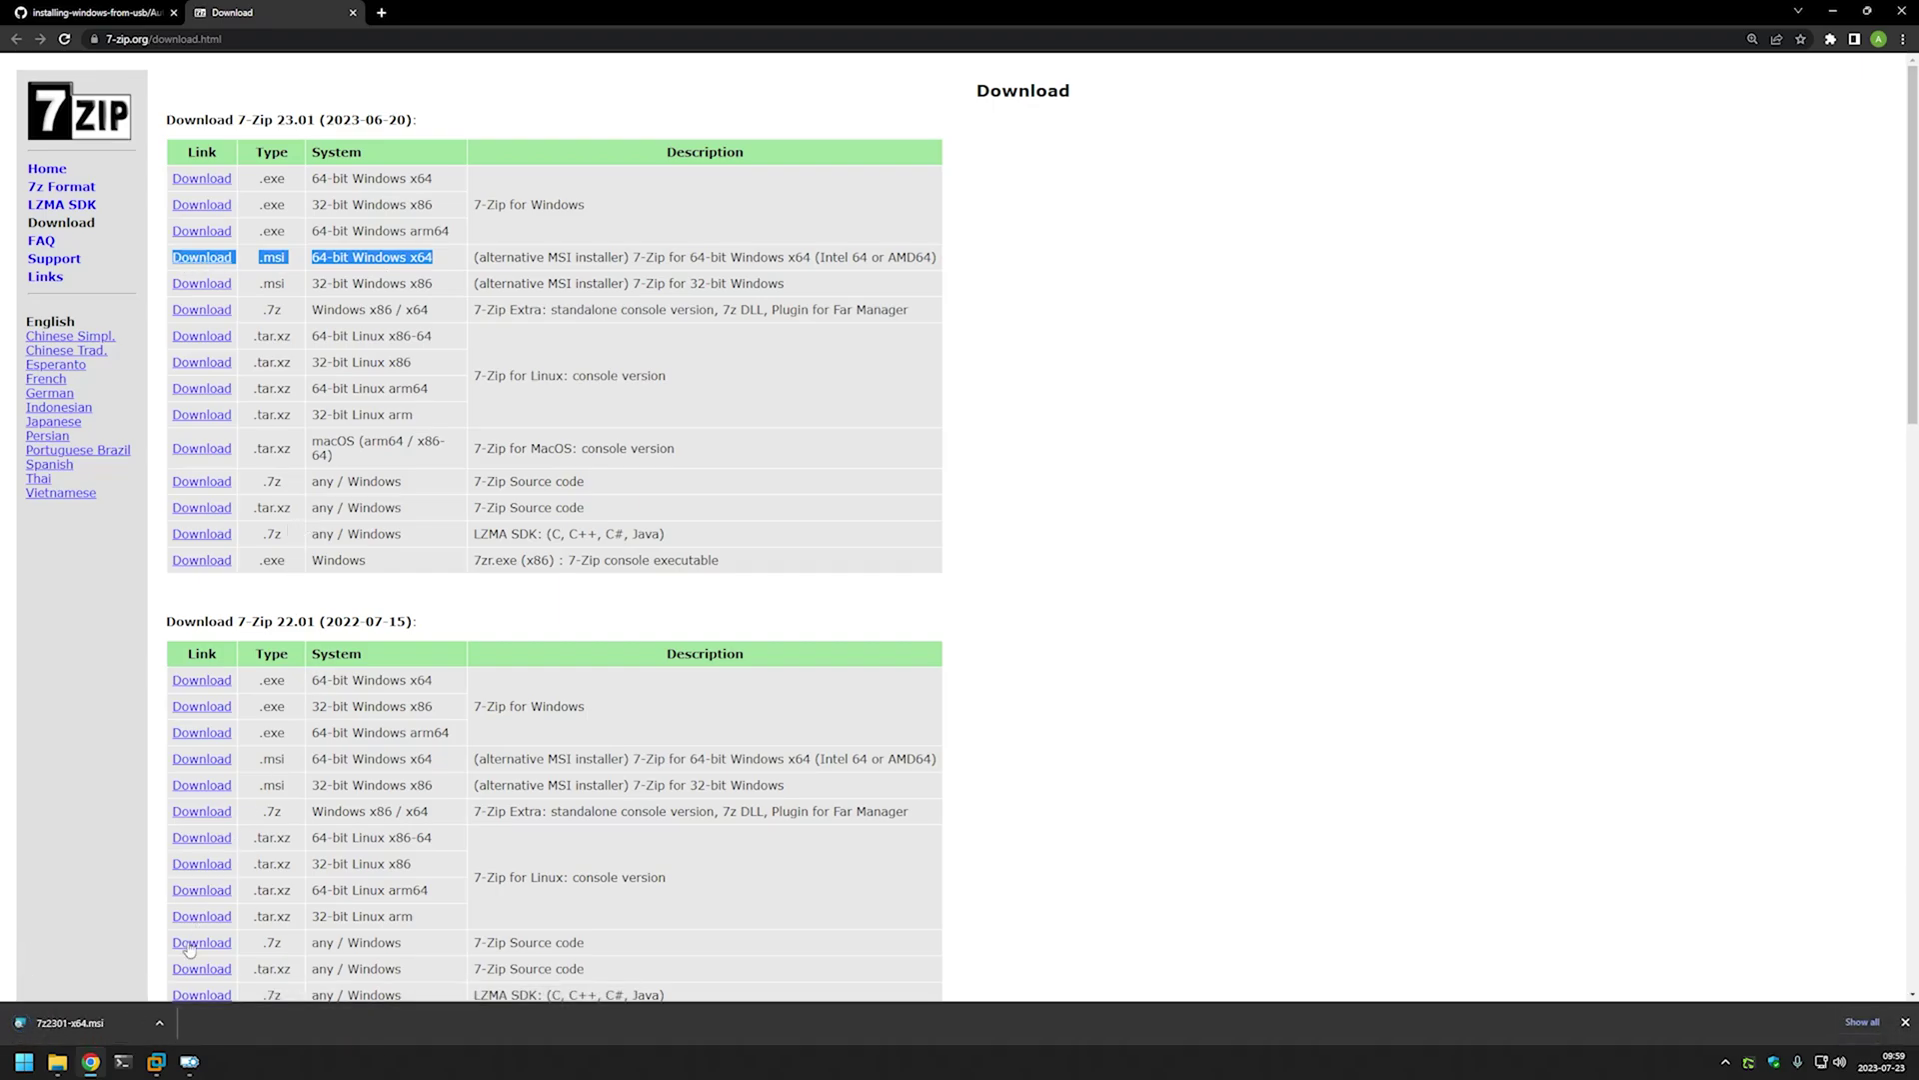
- Paste msiexec.exe /i "7z2301-x64.msi" /quiet /qn /norestart into install_7zip's CommandLine
left_click(196, 1064)
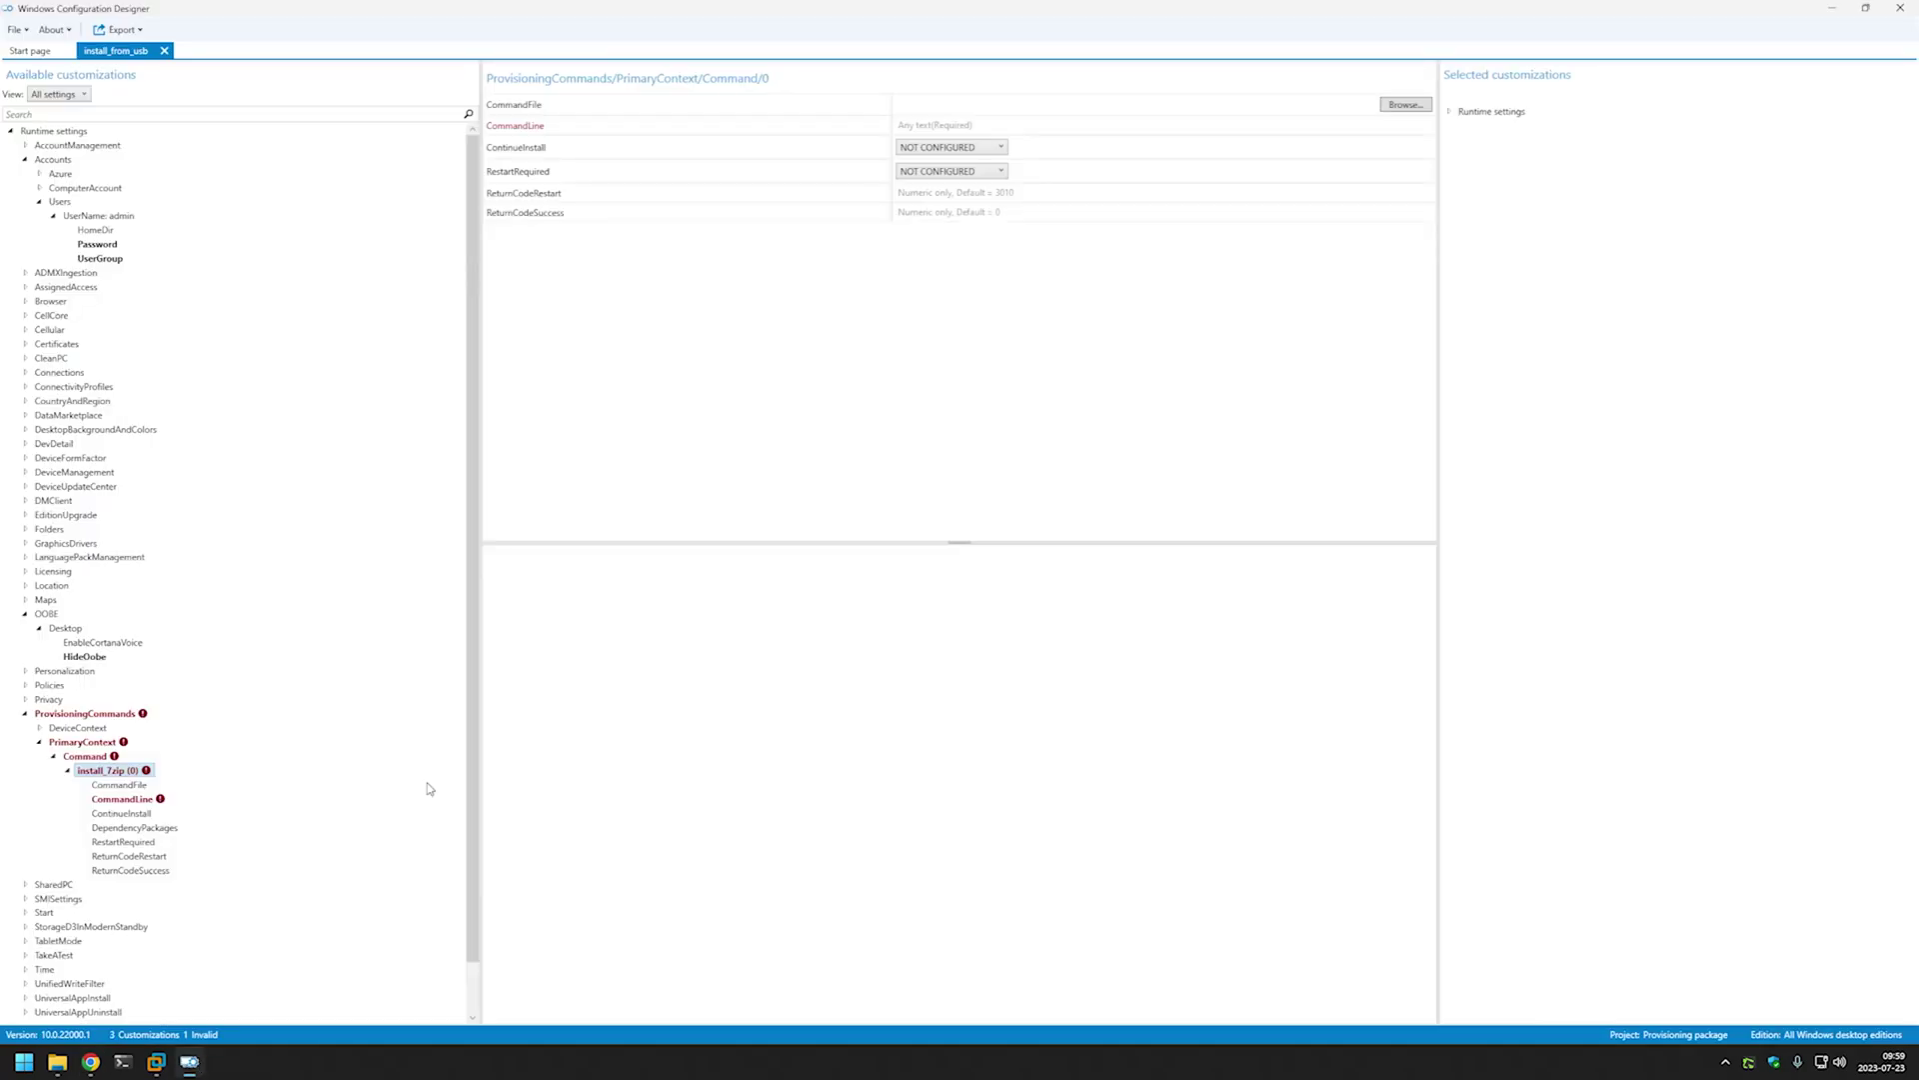
left_click(933, 128)
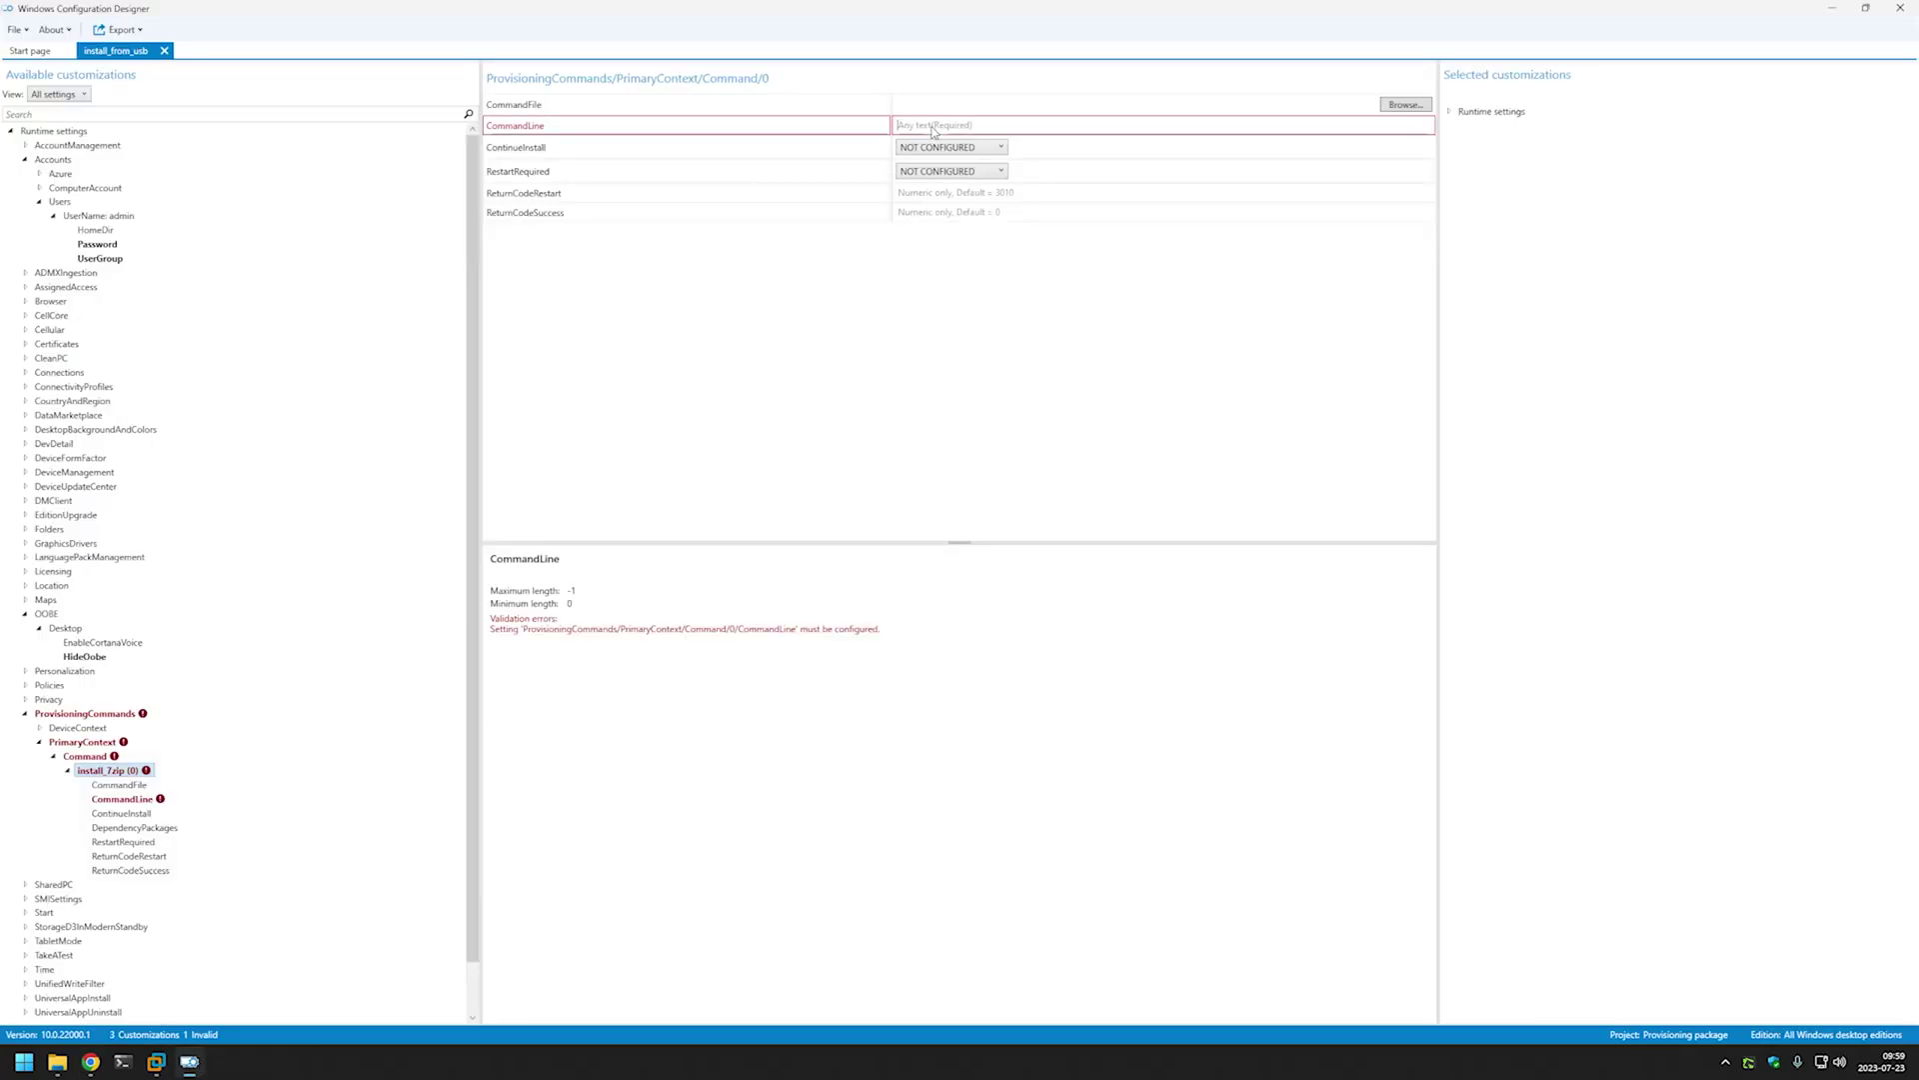
type("msiexec.exe /i \"7z2301-x64.msi\" /quiet /qn /norestart")
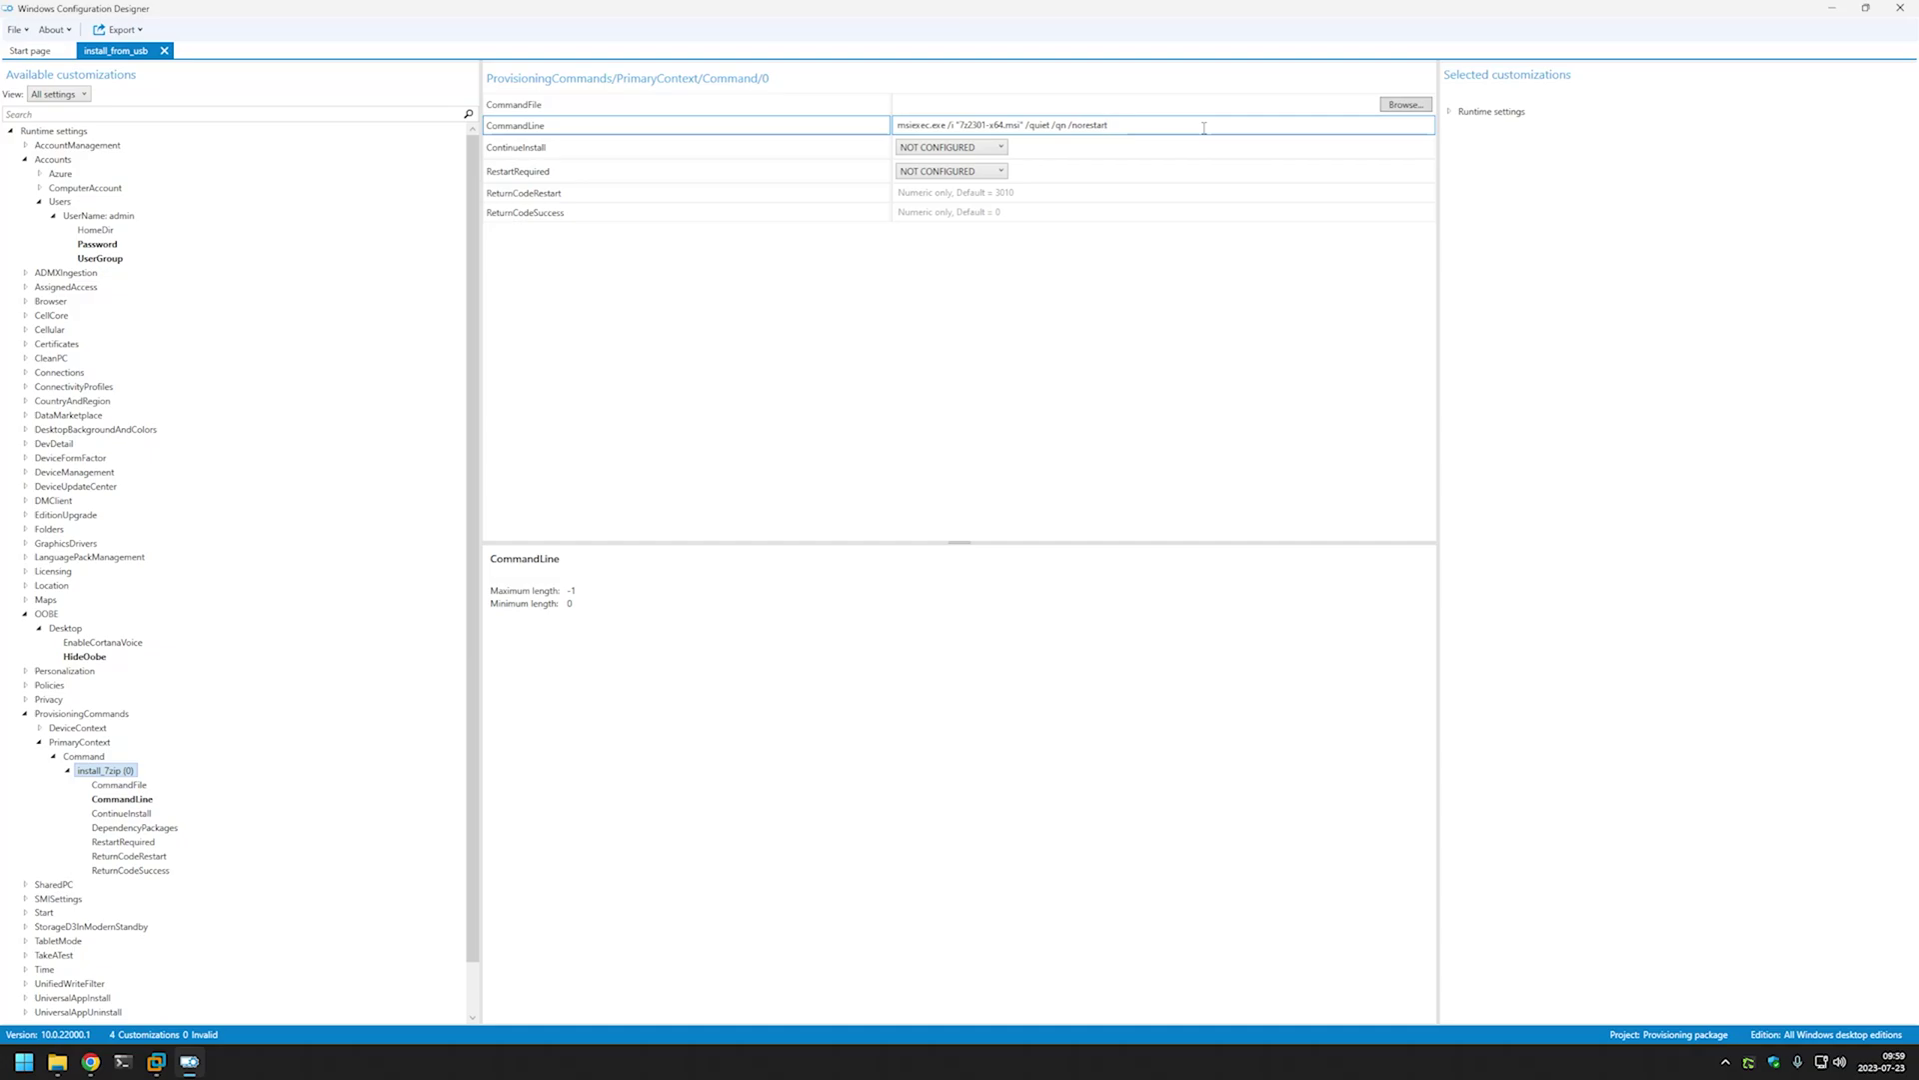
- Set CommandFile to 7z2301-x64.msi from the Downloads folder
left_click(1405, 105)
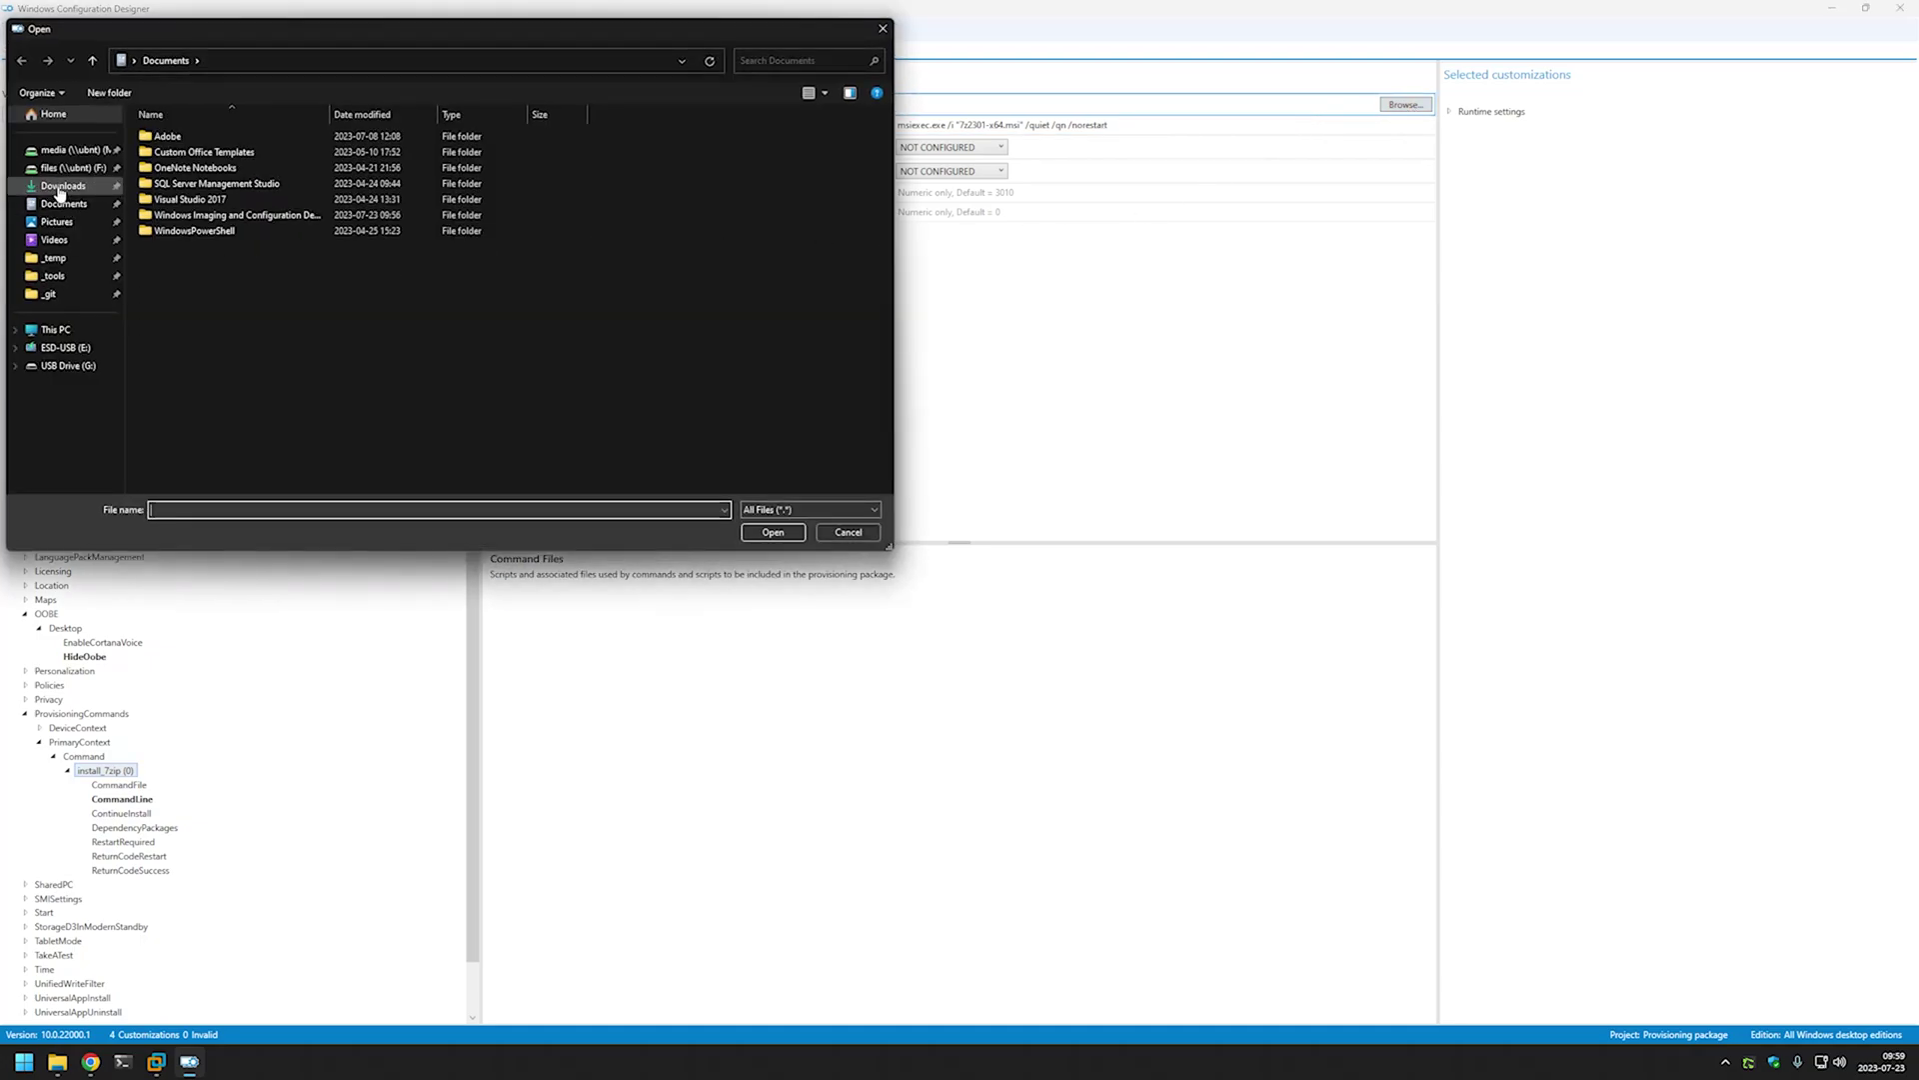
left_click(60, 188)
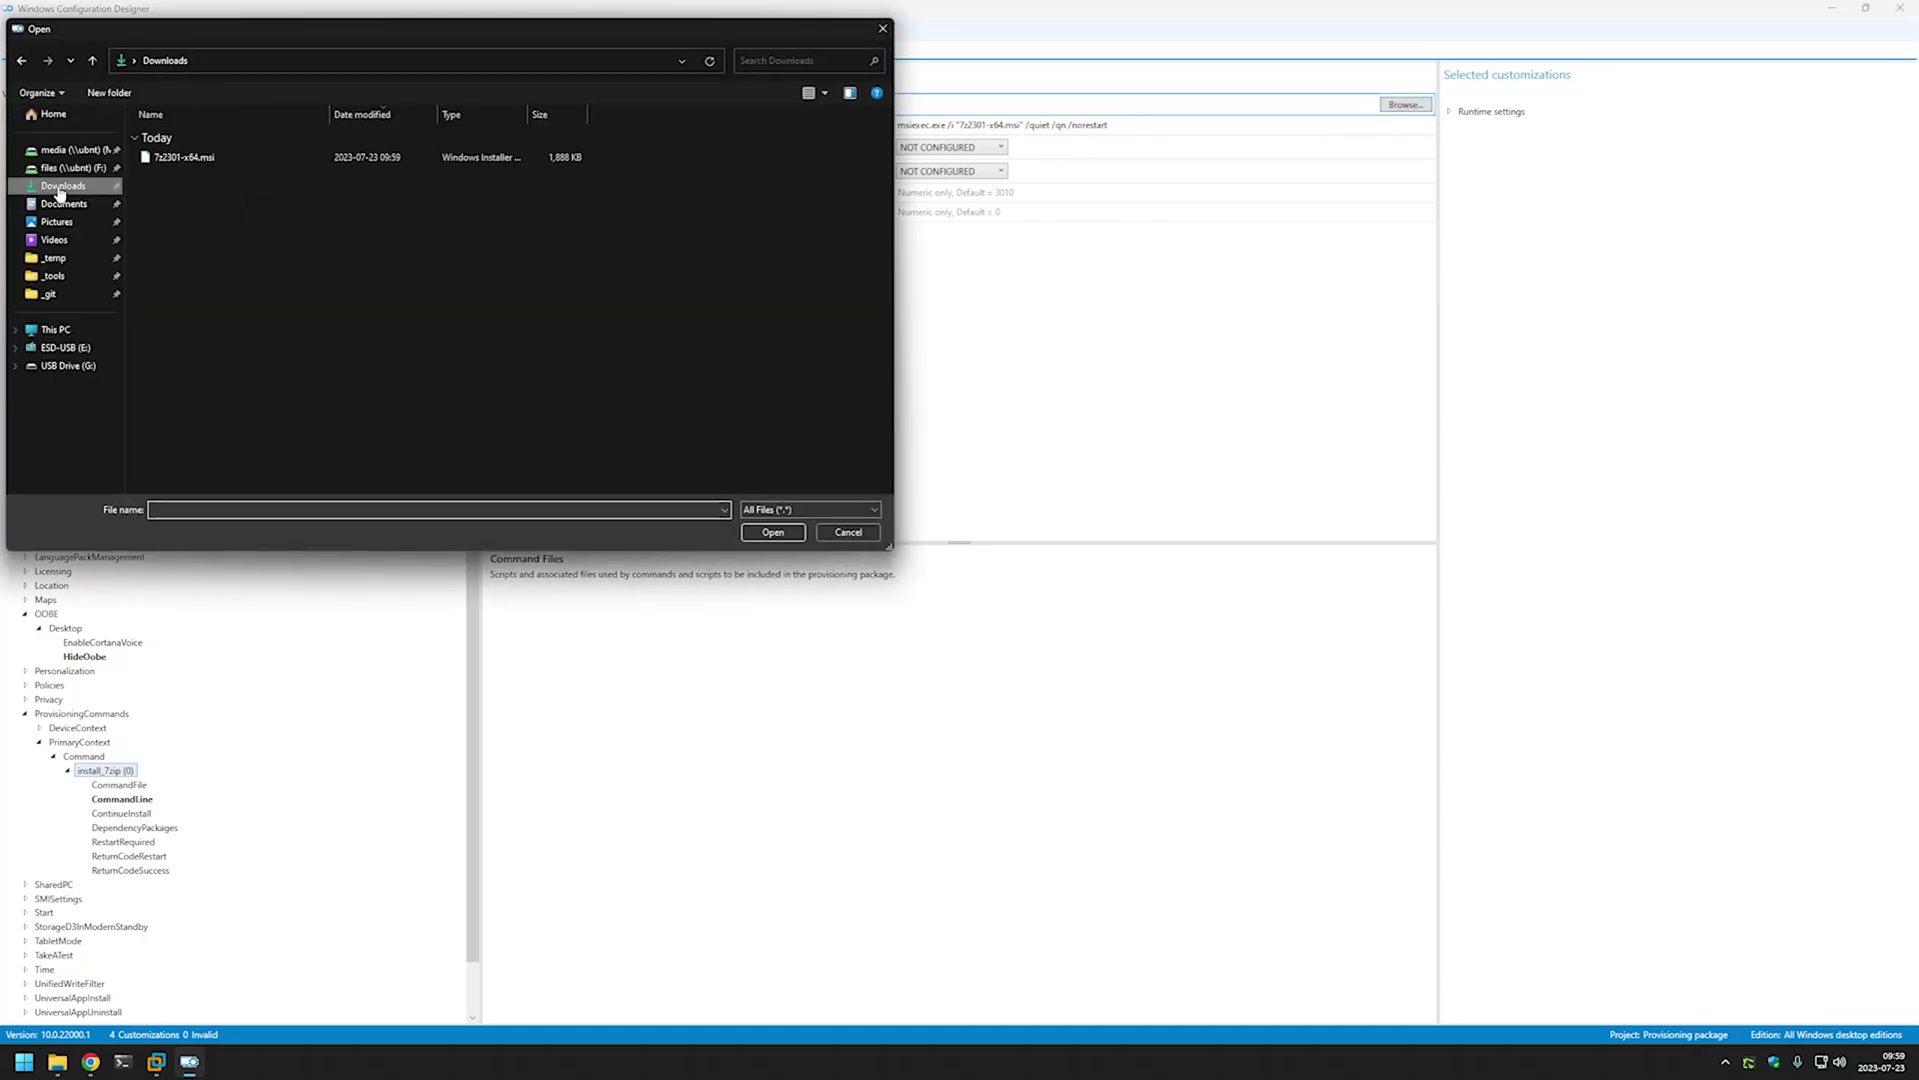
double_click(213, 158)
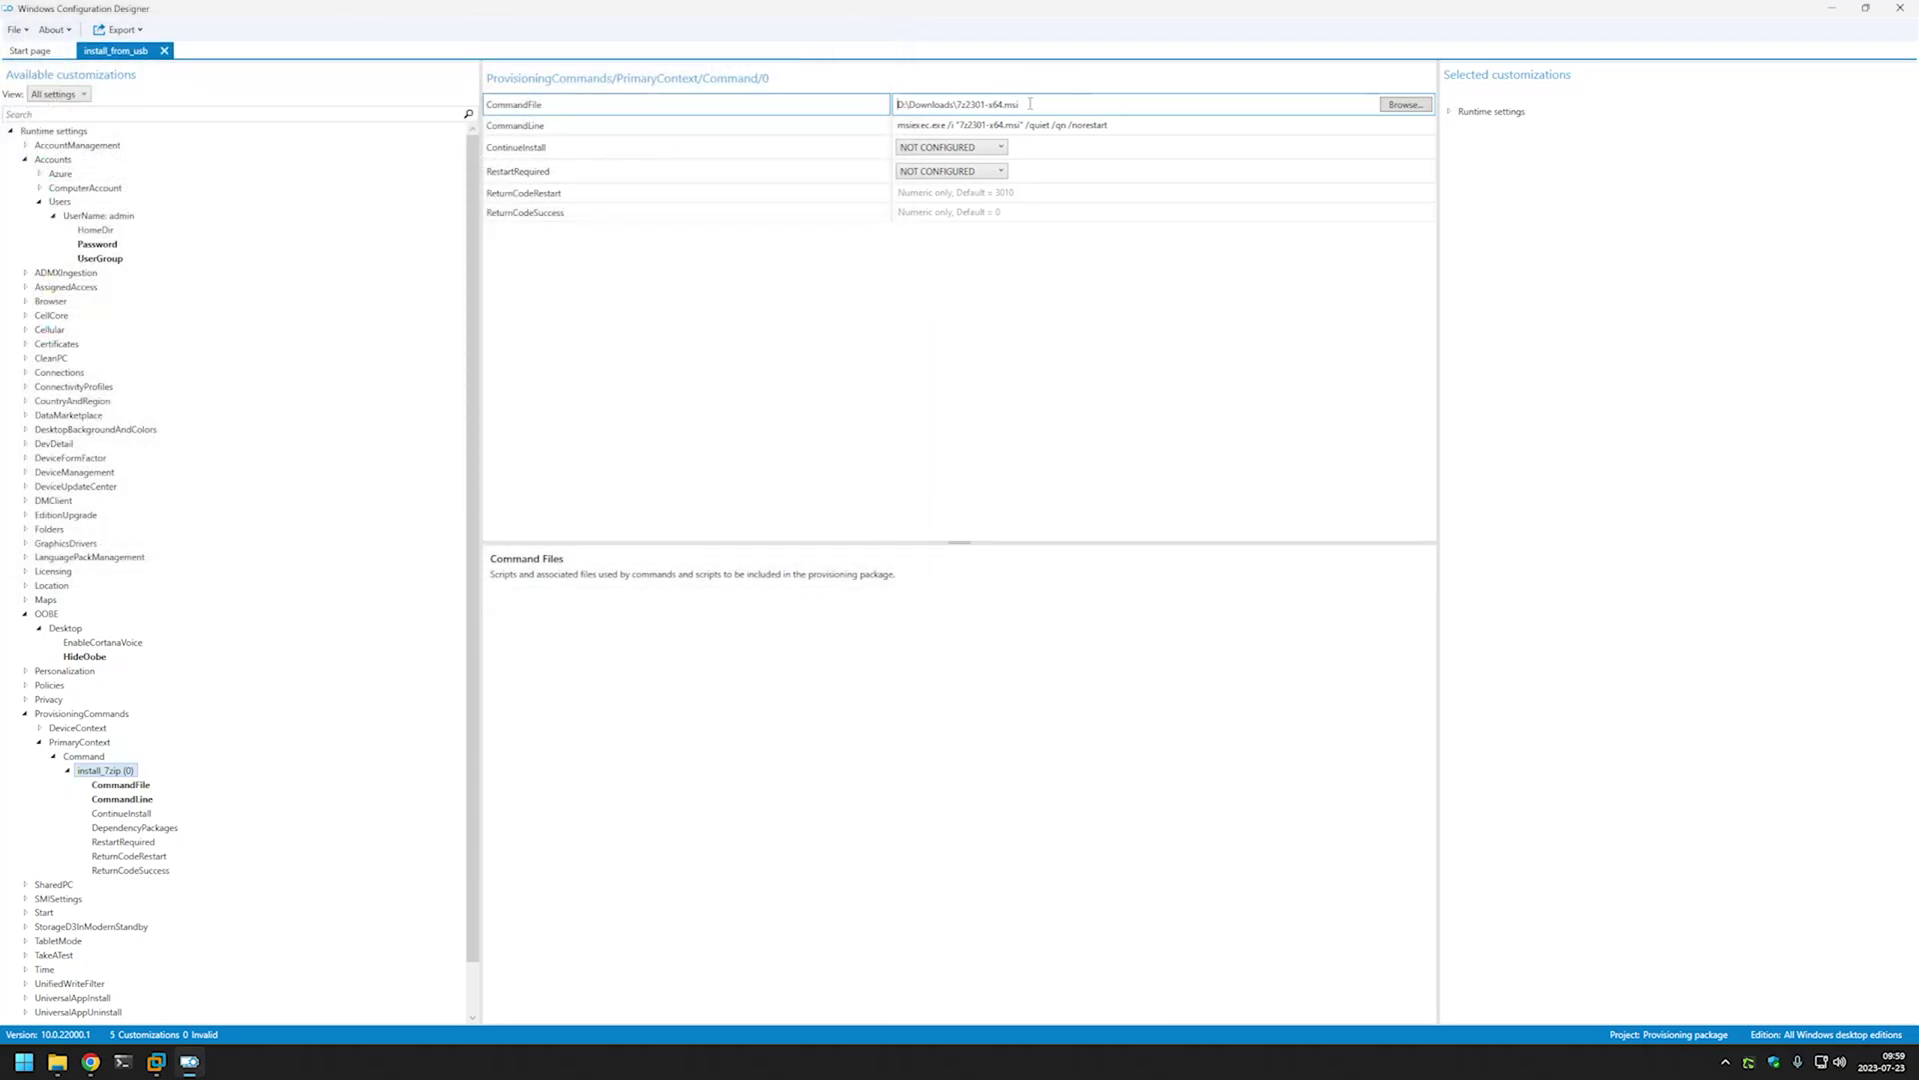
left_click_drag(1019, 104, 961, 123)
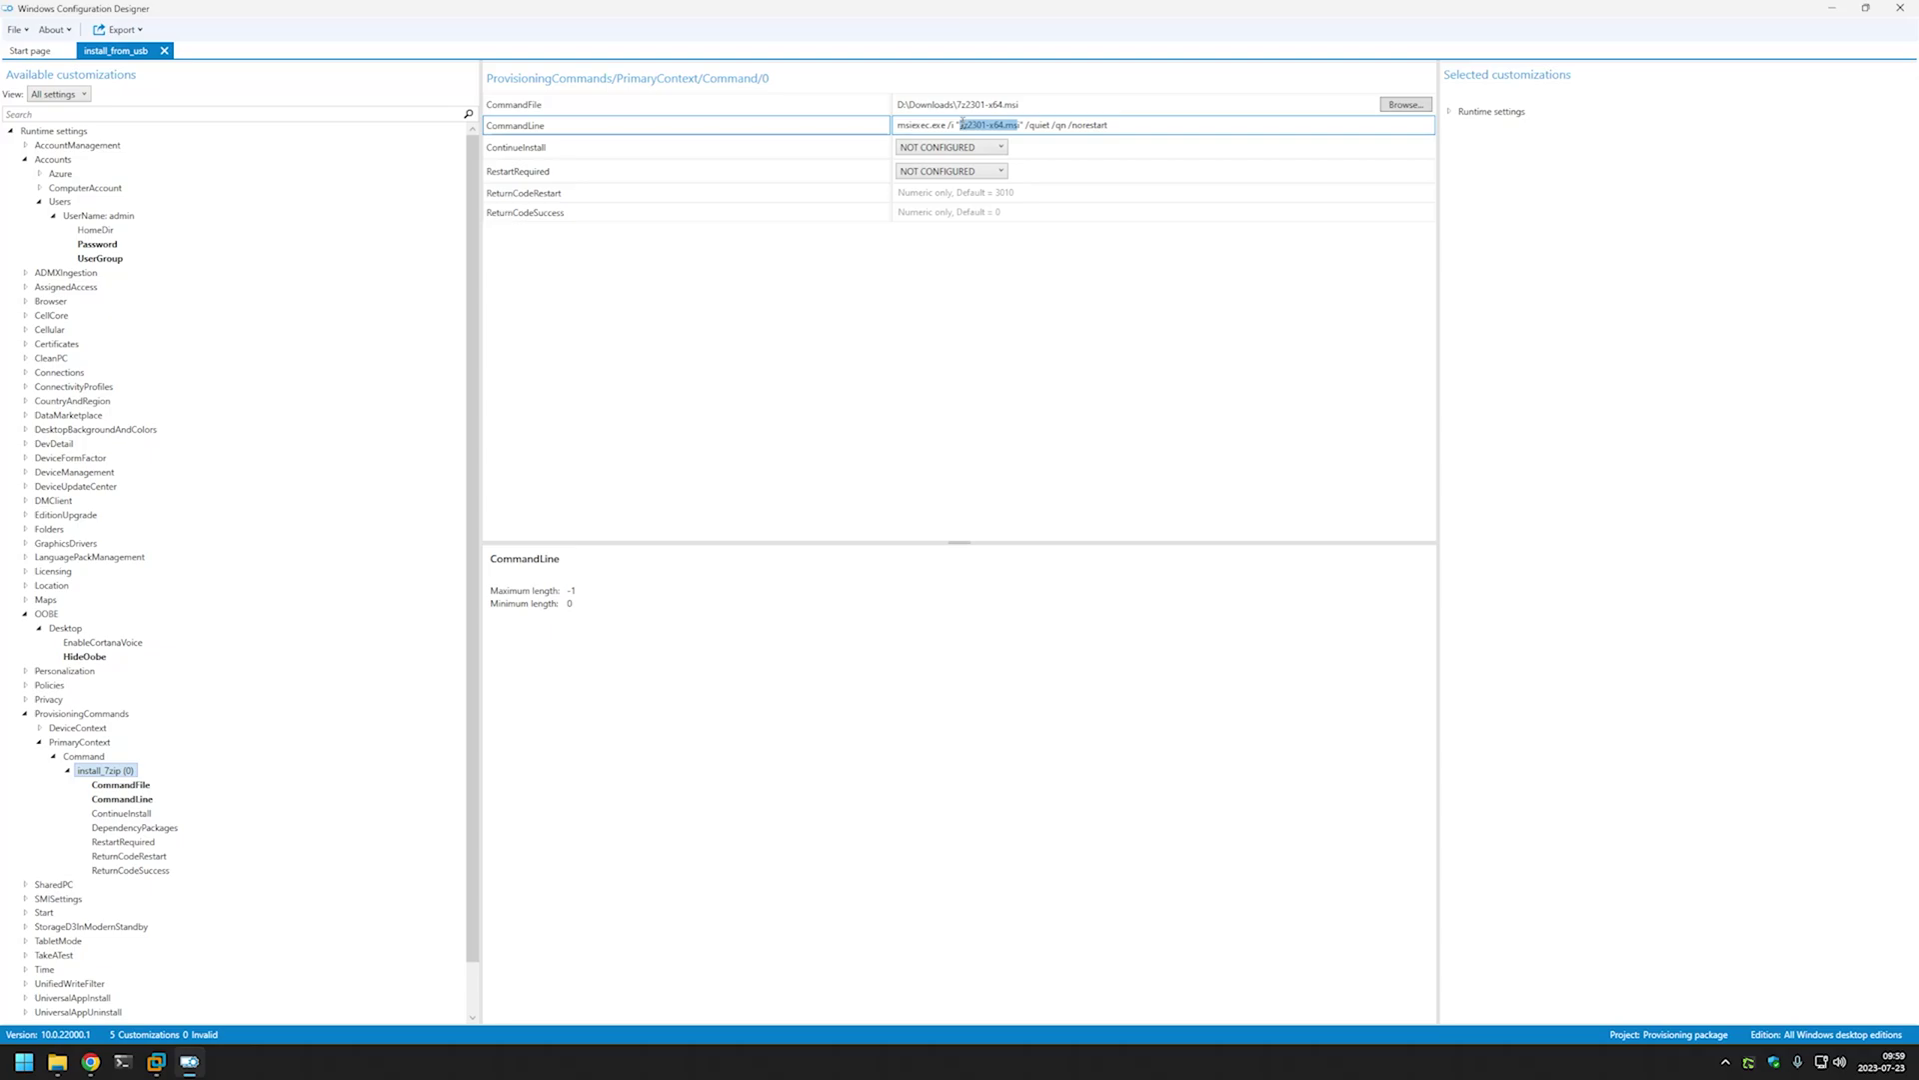
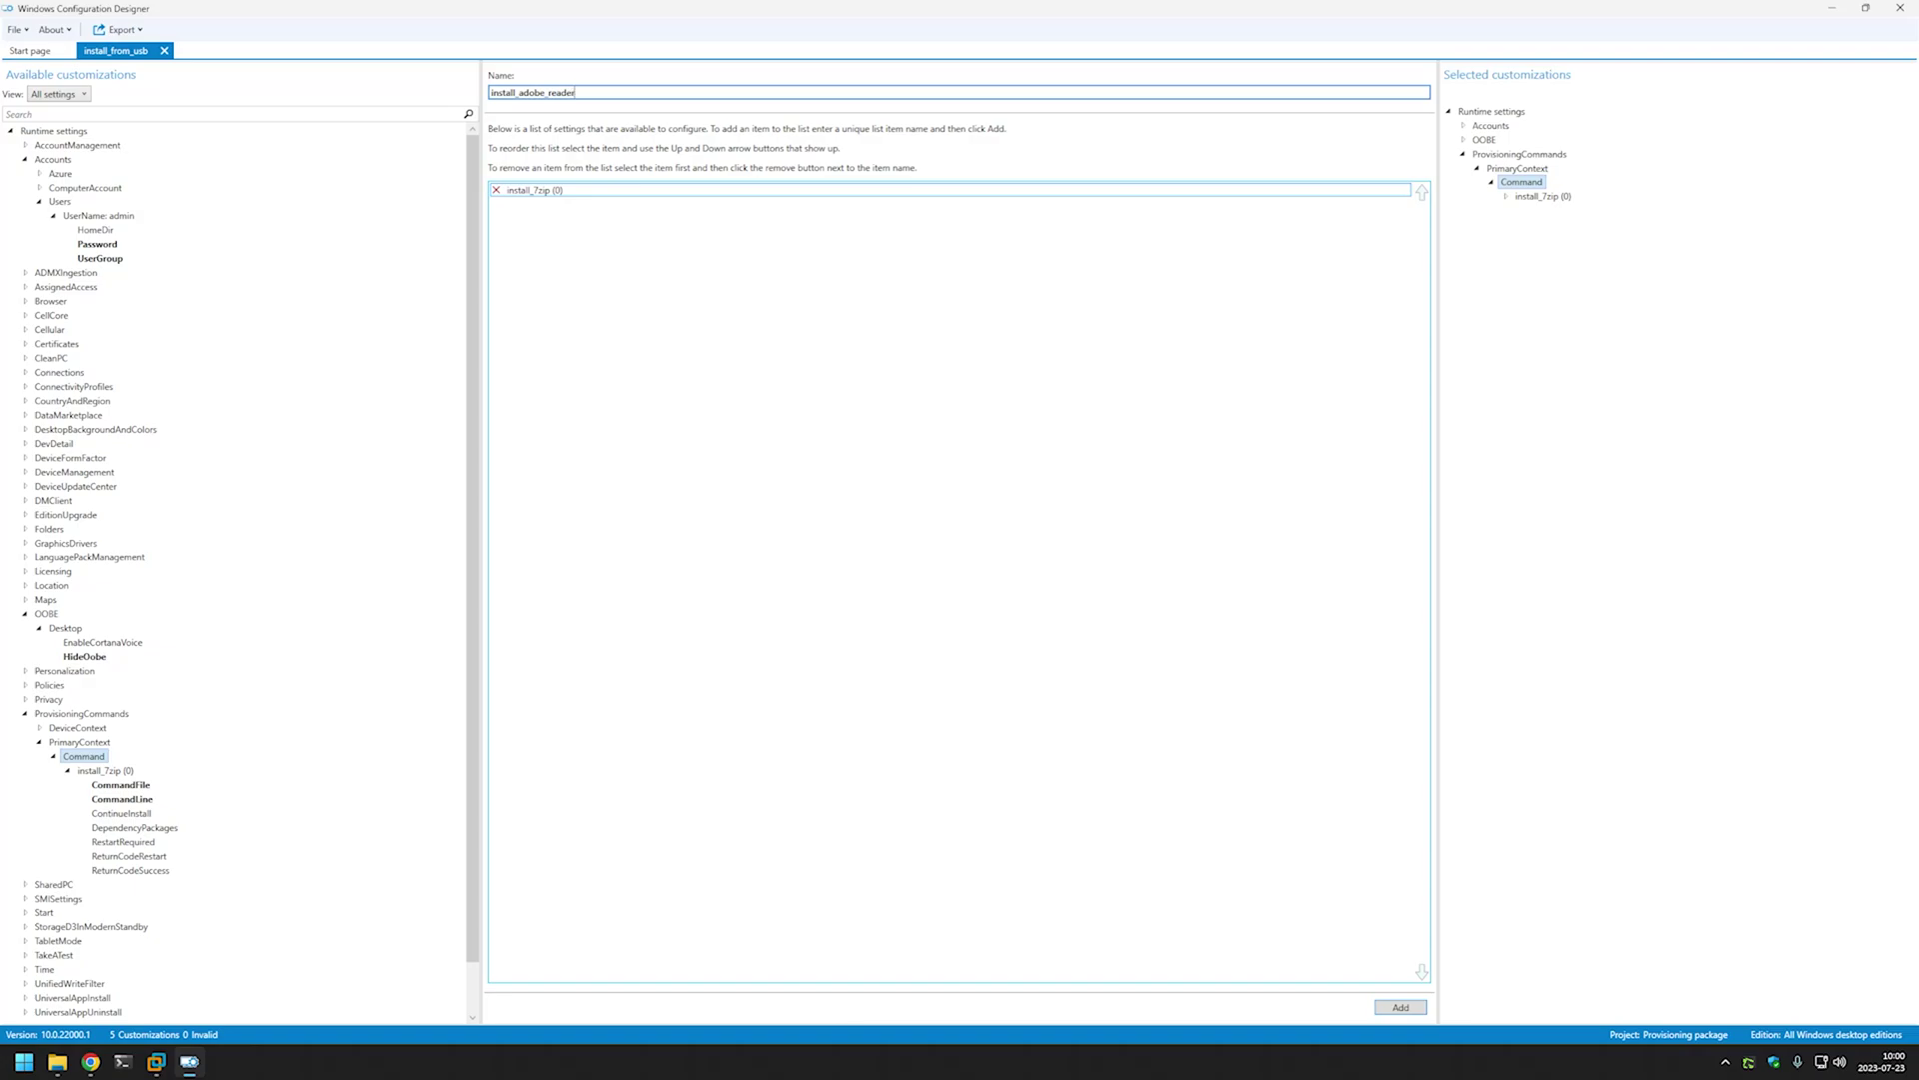
- Add the install_adobe_reader command beside install_7zip and open its install_adobe_reader (1) settings
left_click(1399, 1006)
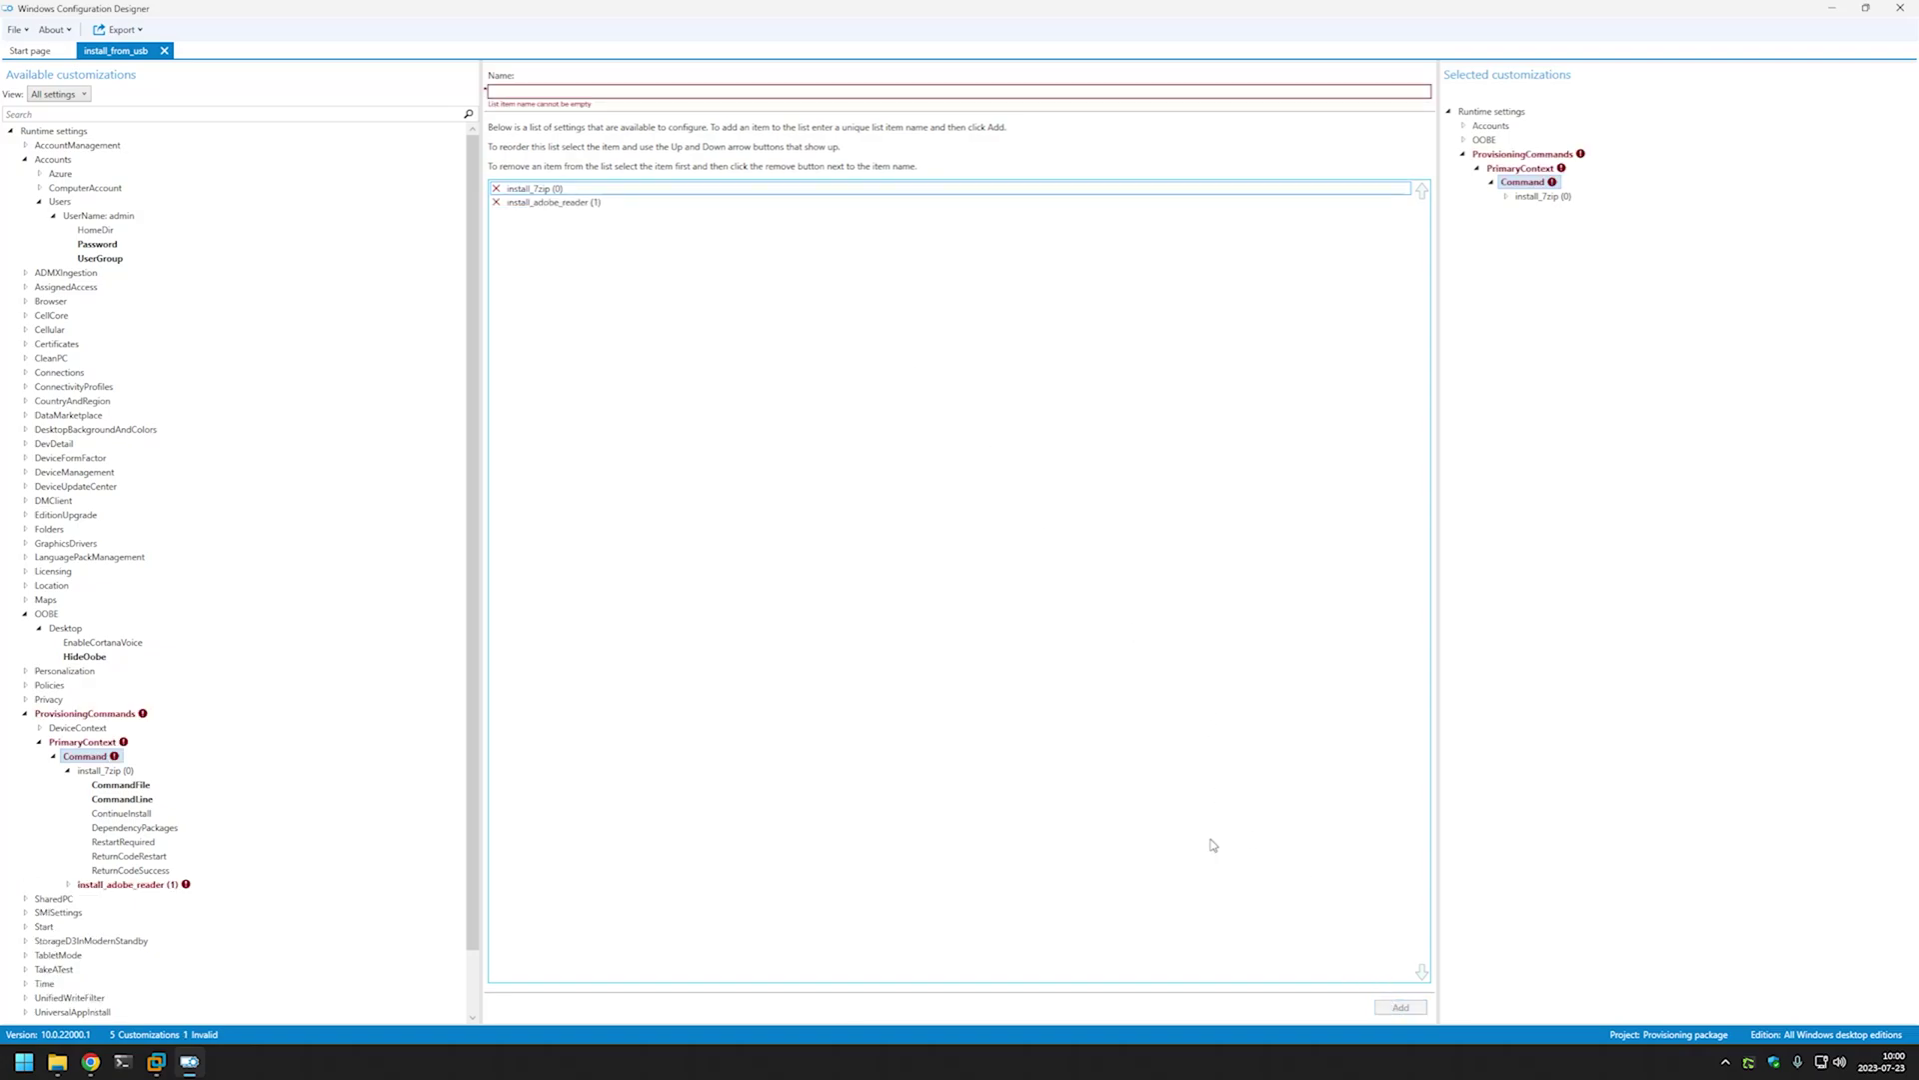
double_click(112, 885)
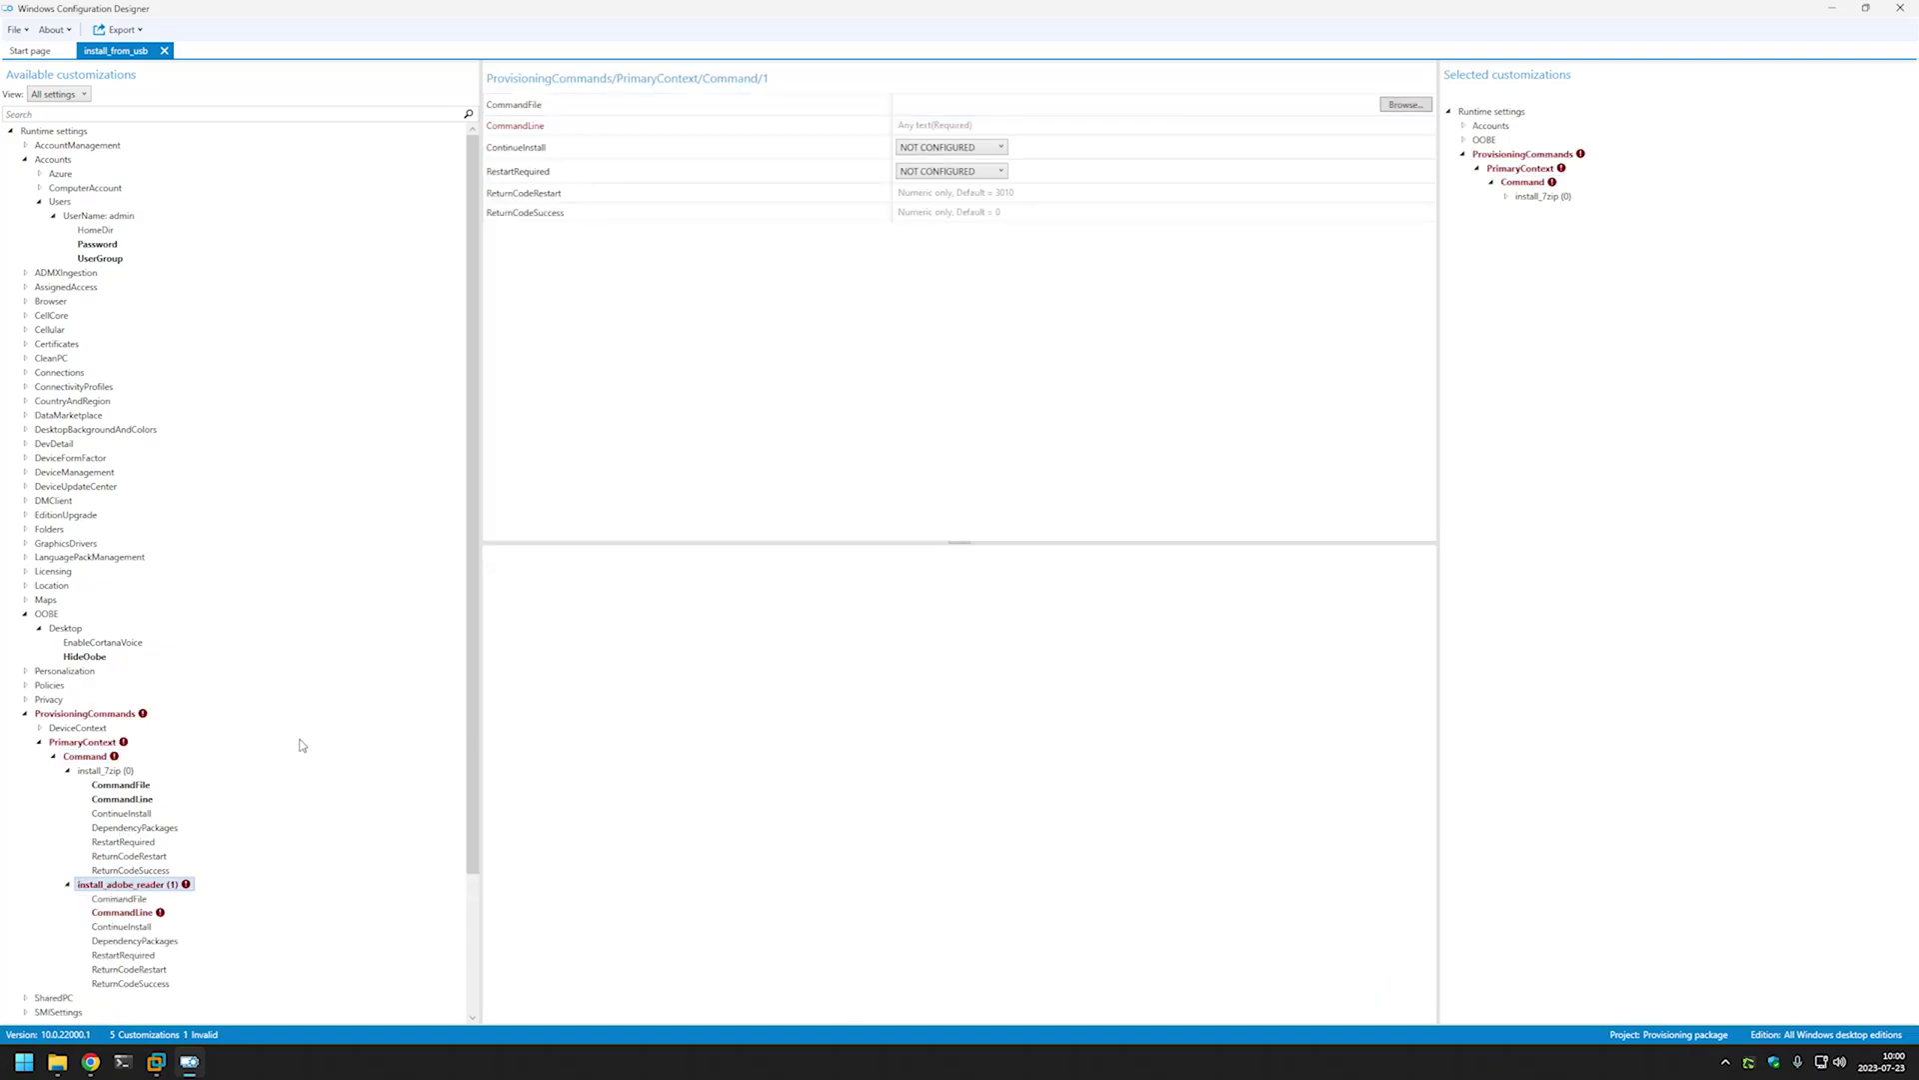
scroll(192, 872, "down", 3)
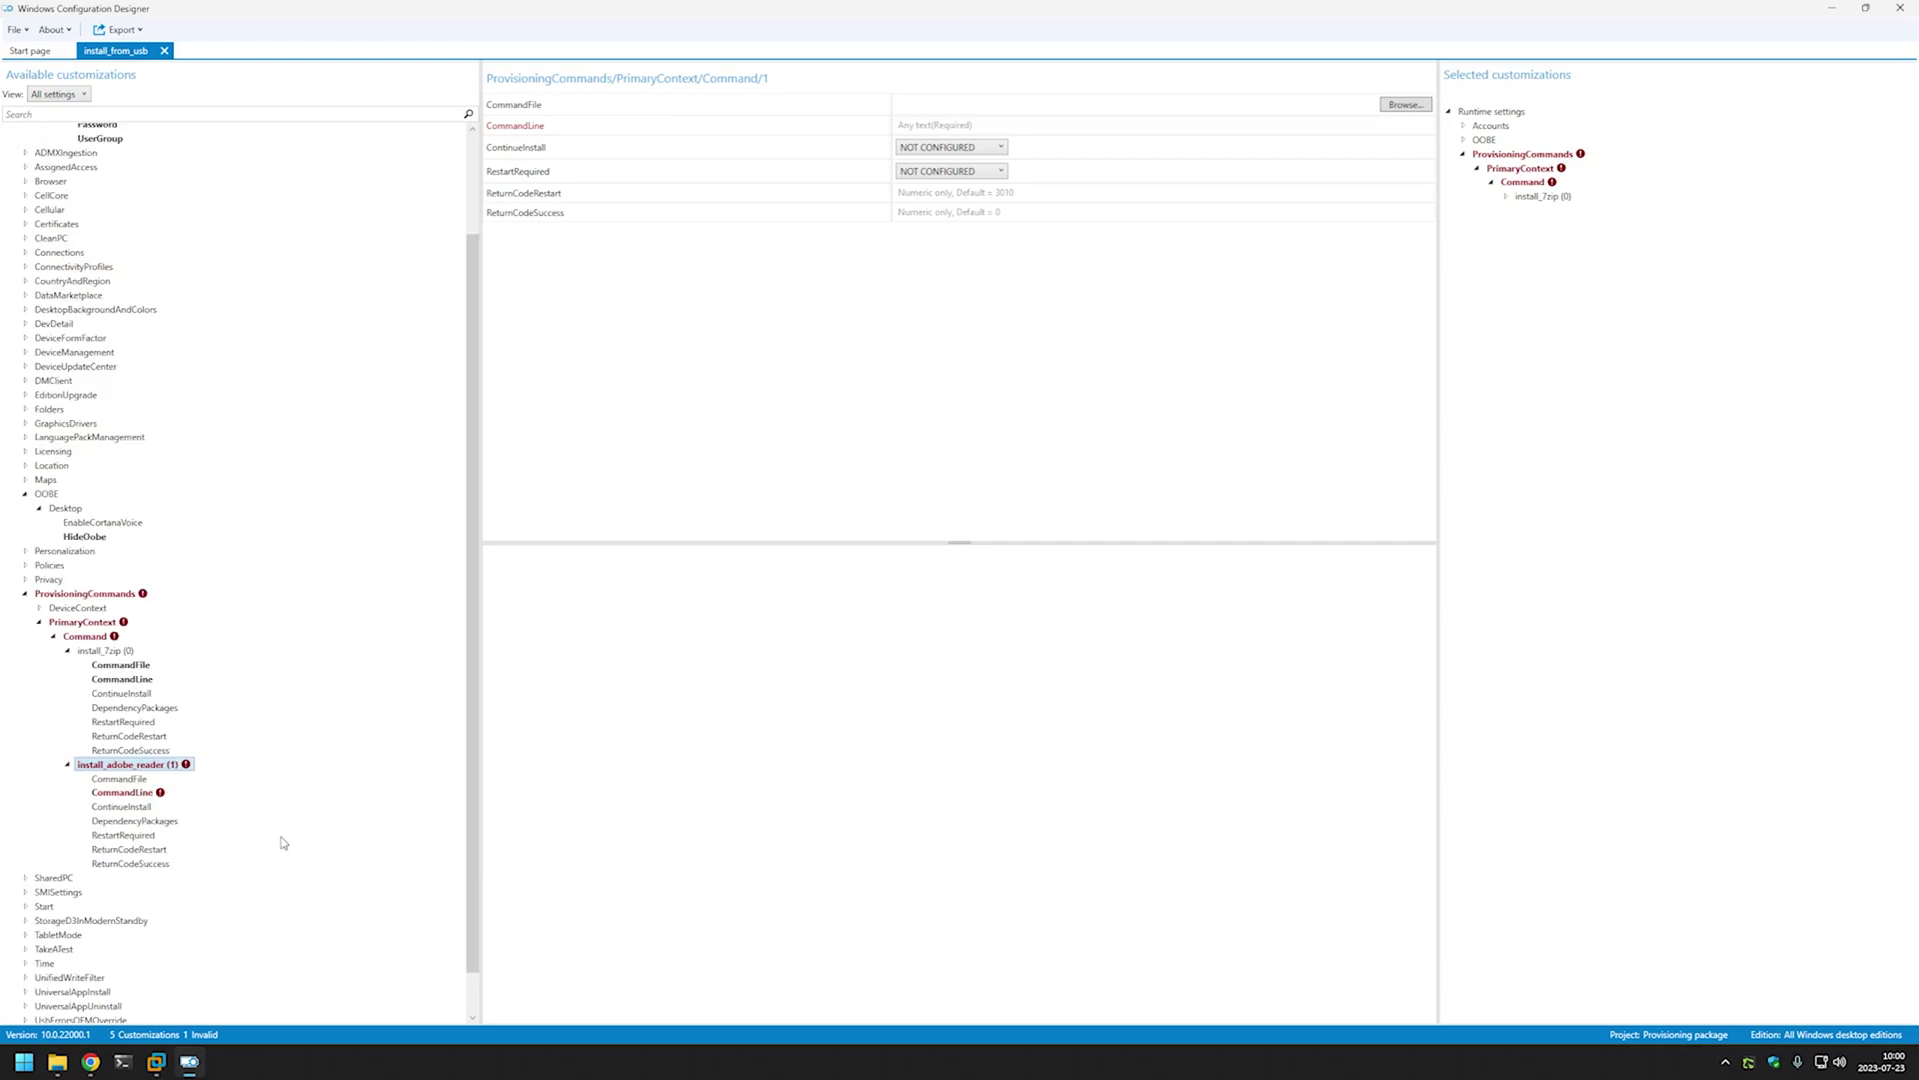
left_click(90, 1062)
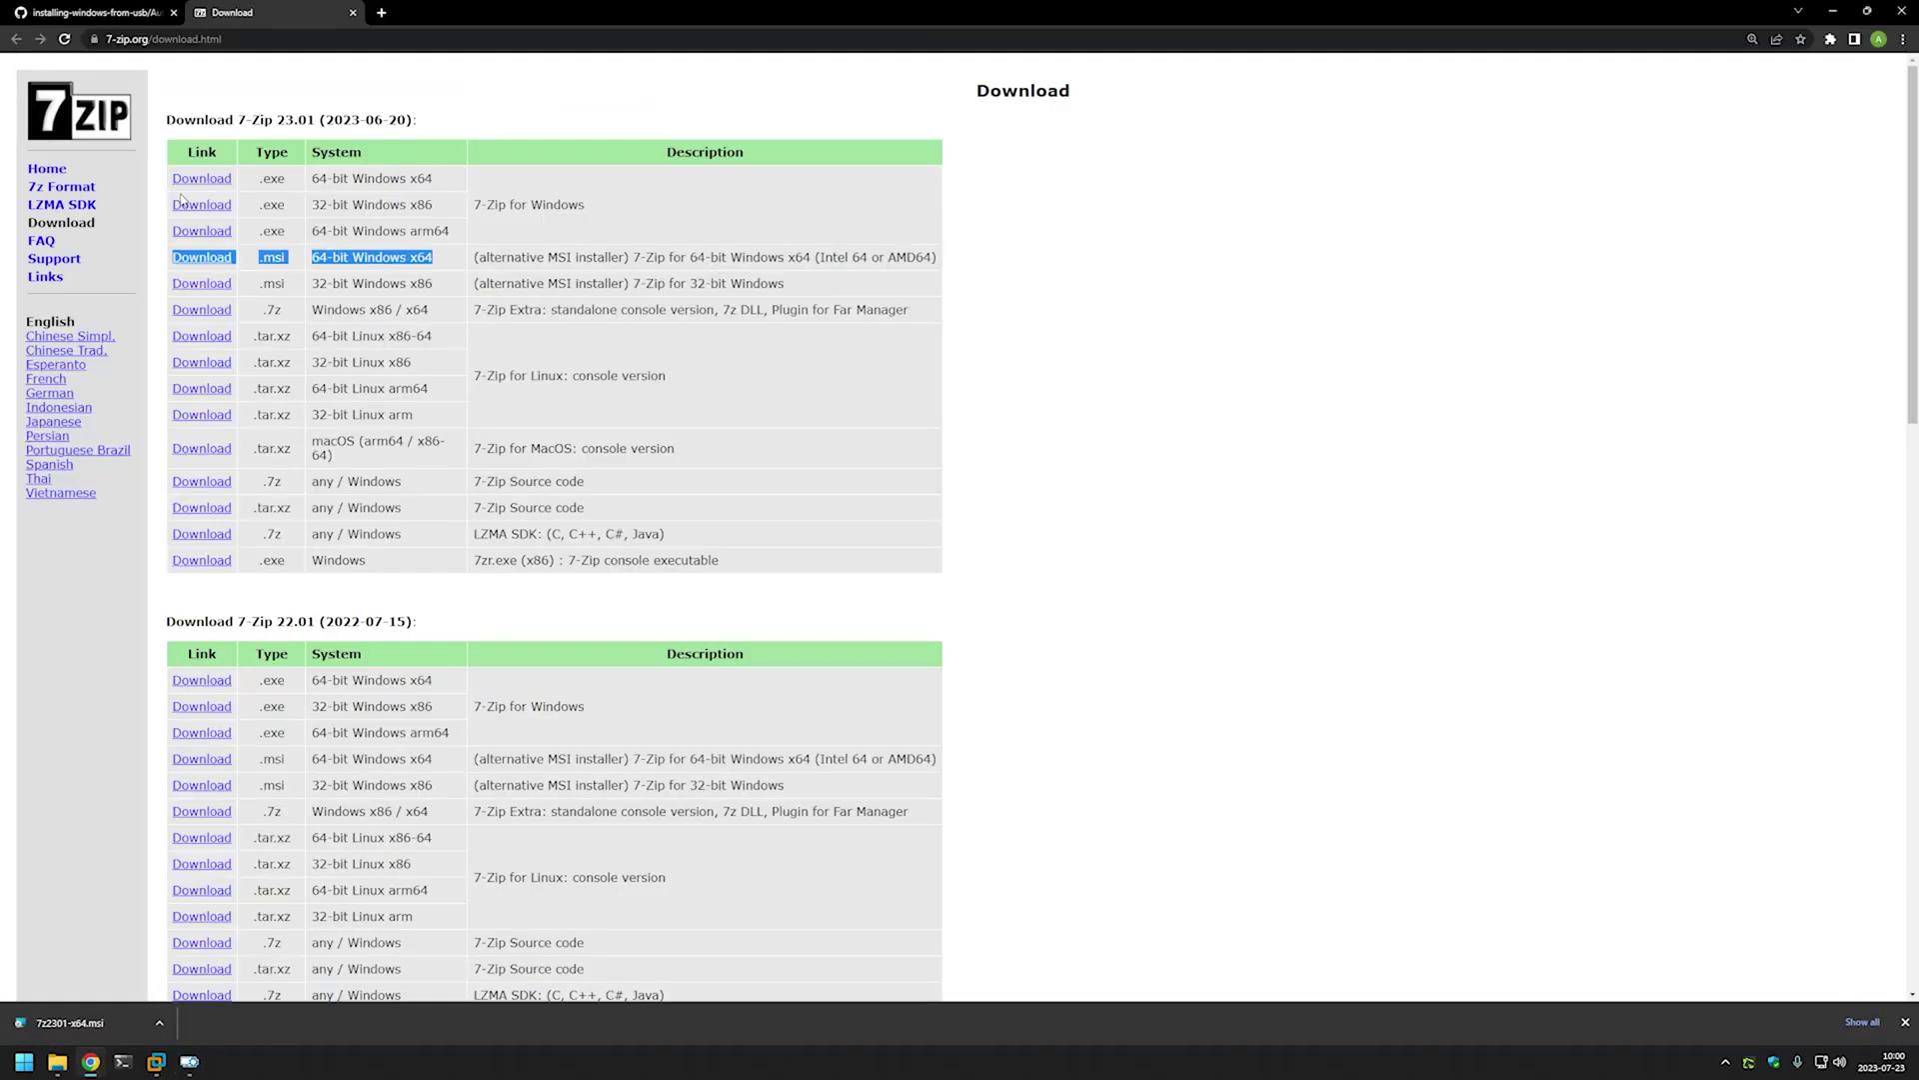
- Copy the cmd /c AcroRdr… install command from the GitHub readme into install_adobe_reader's CommandLine
left_click(128, 14)
scroll(576, 418, "down", 3)
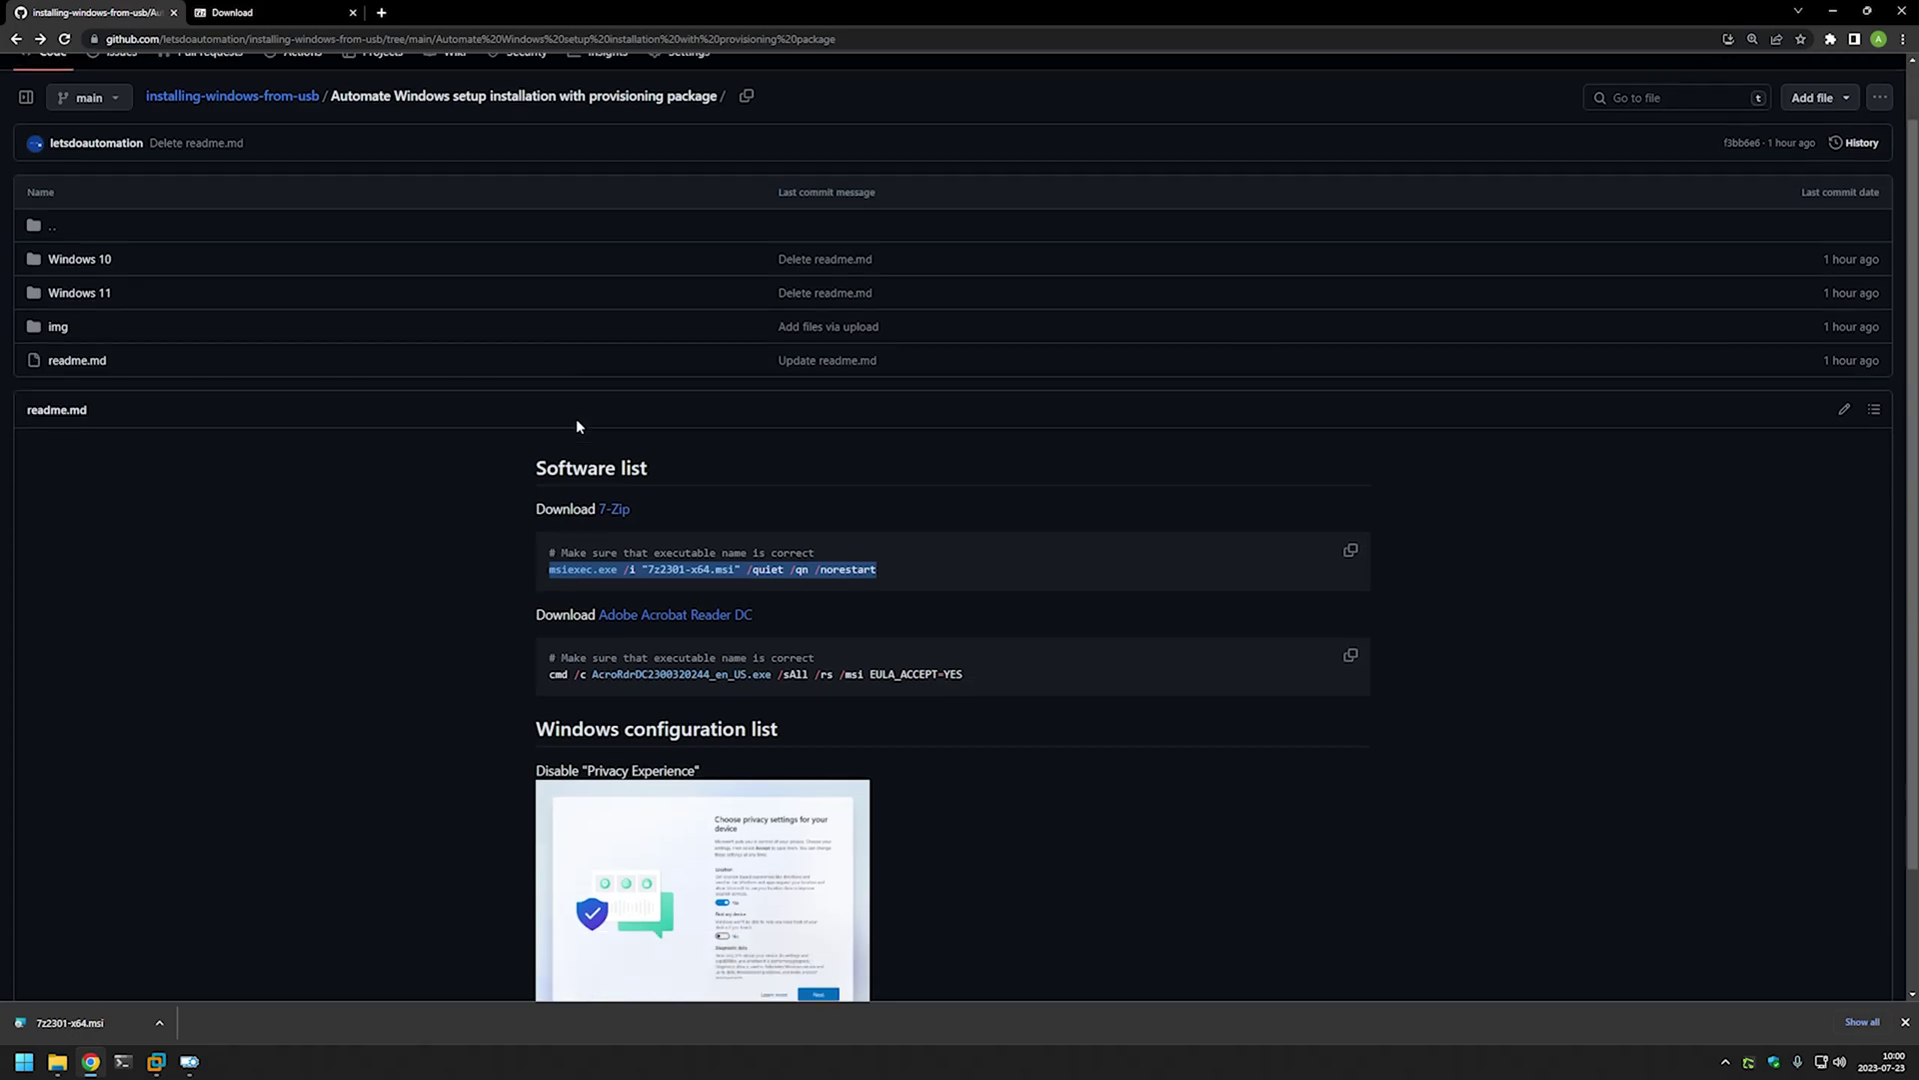
left_click_drag(975, 520, 616, 530)
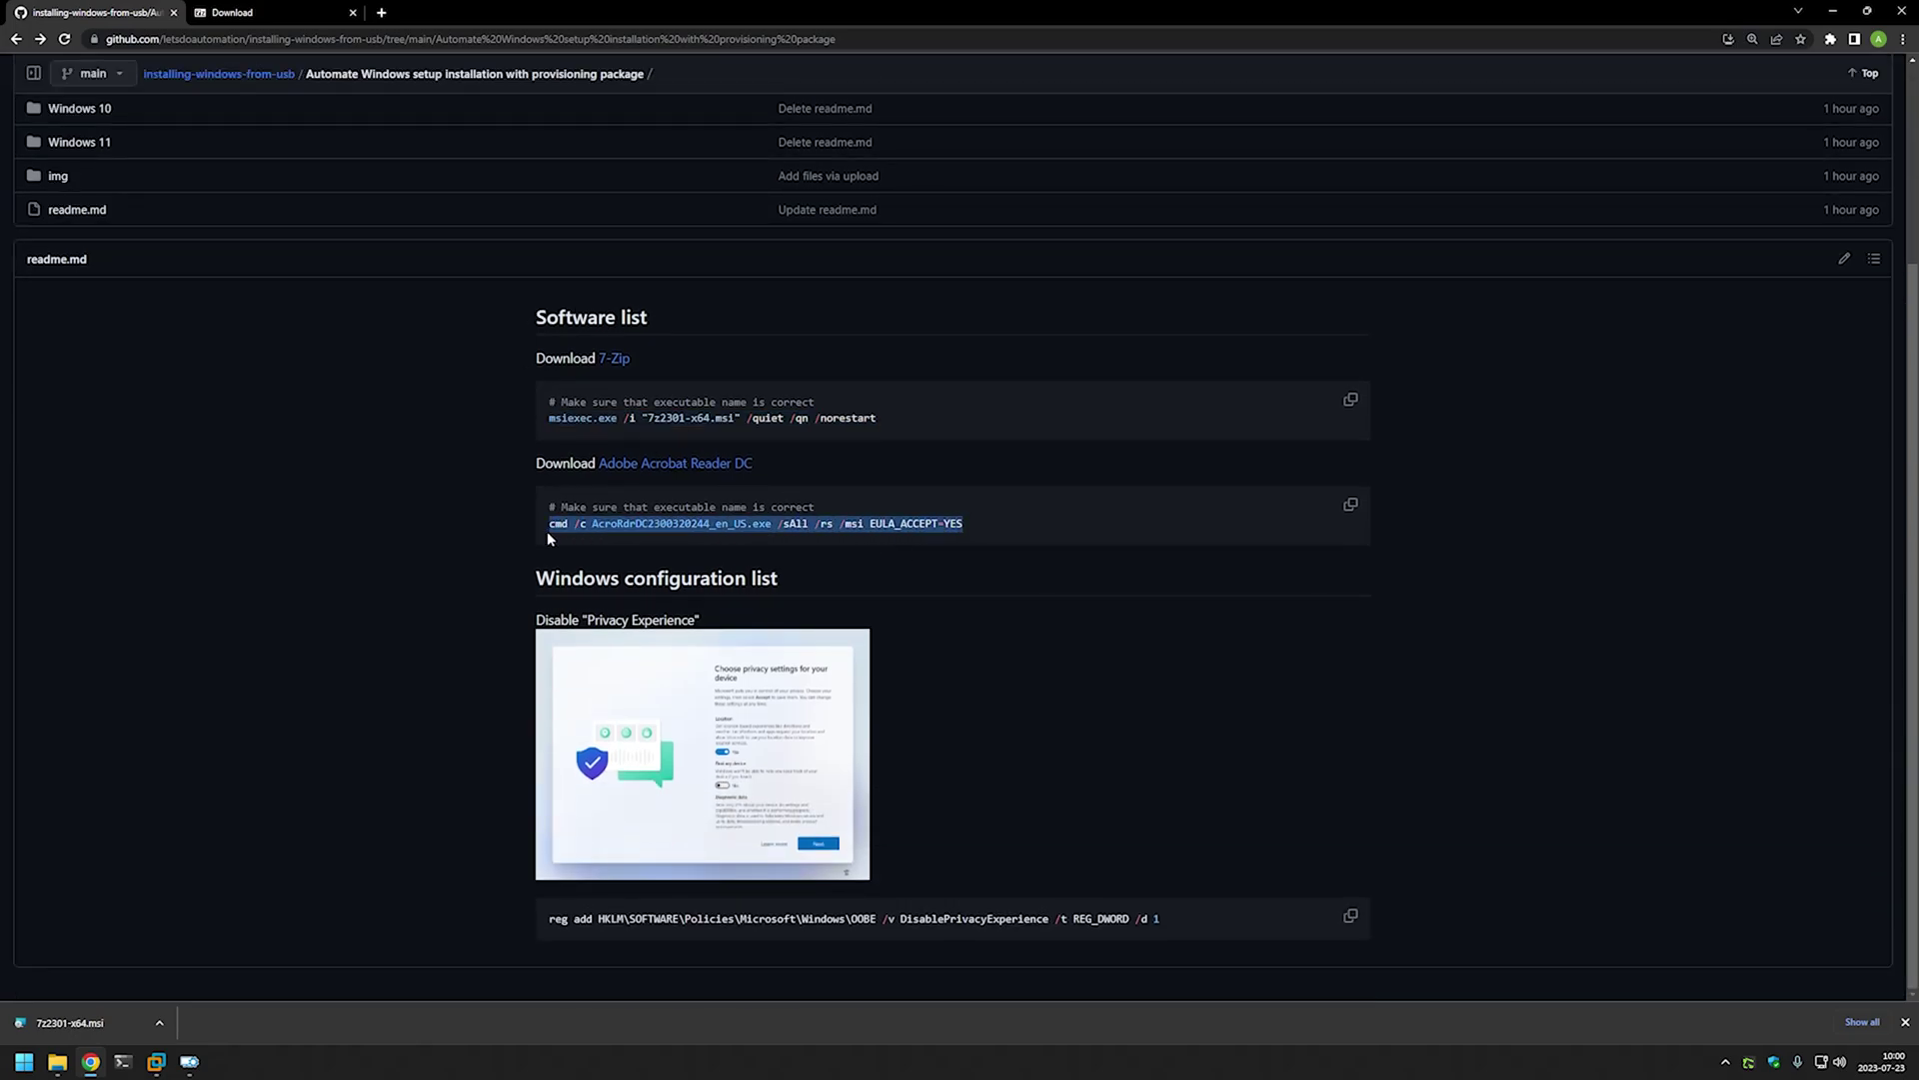
left_click(189, 1062)
left_click(967, 126)
key("ctrl+v")
- Open the readme's Adobe Acrobat Reader DC link to show the enterprise download page
left_click(90, 1062)
middle_click(704, 463)
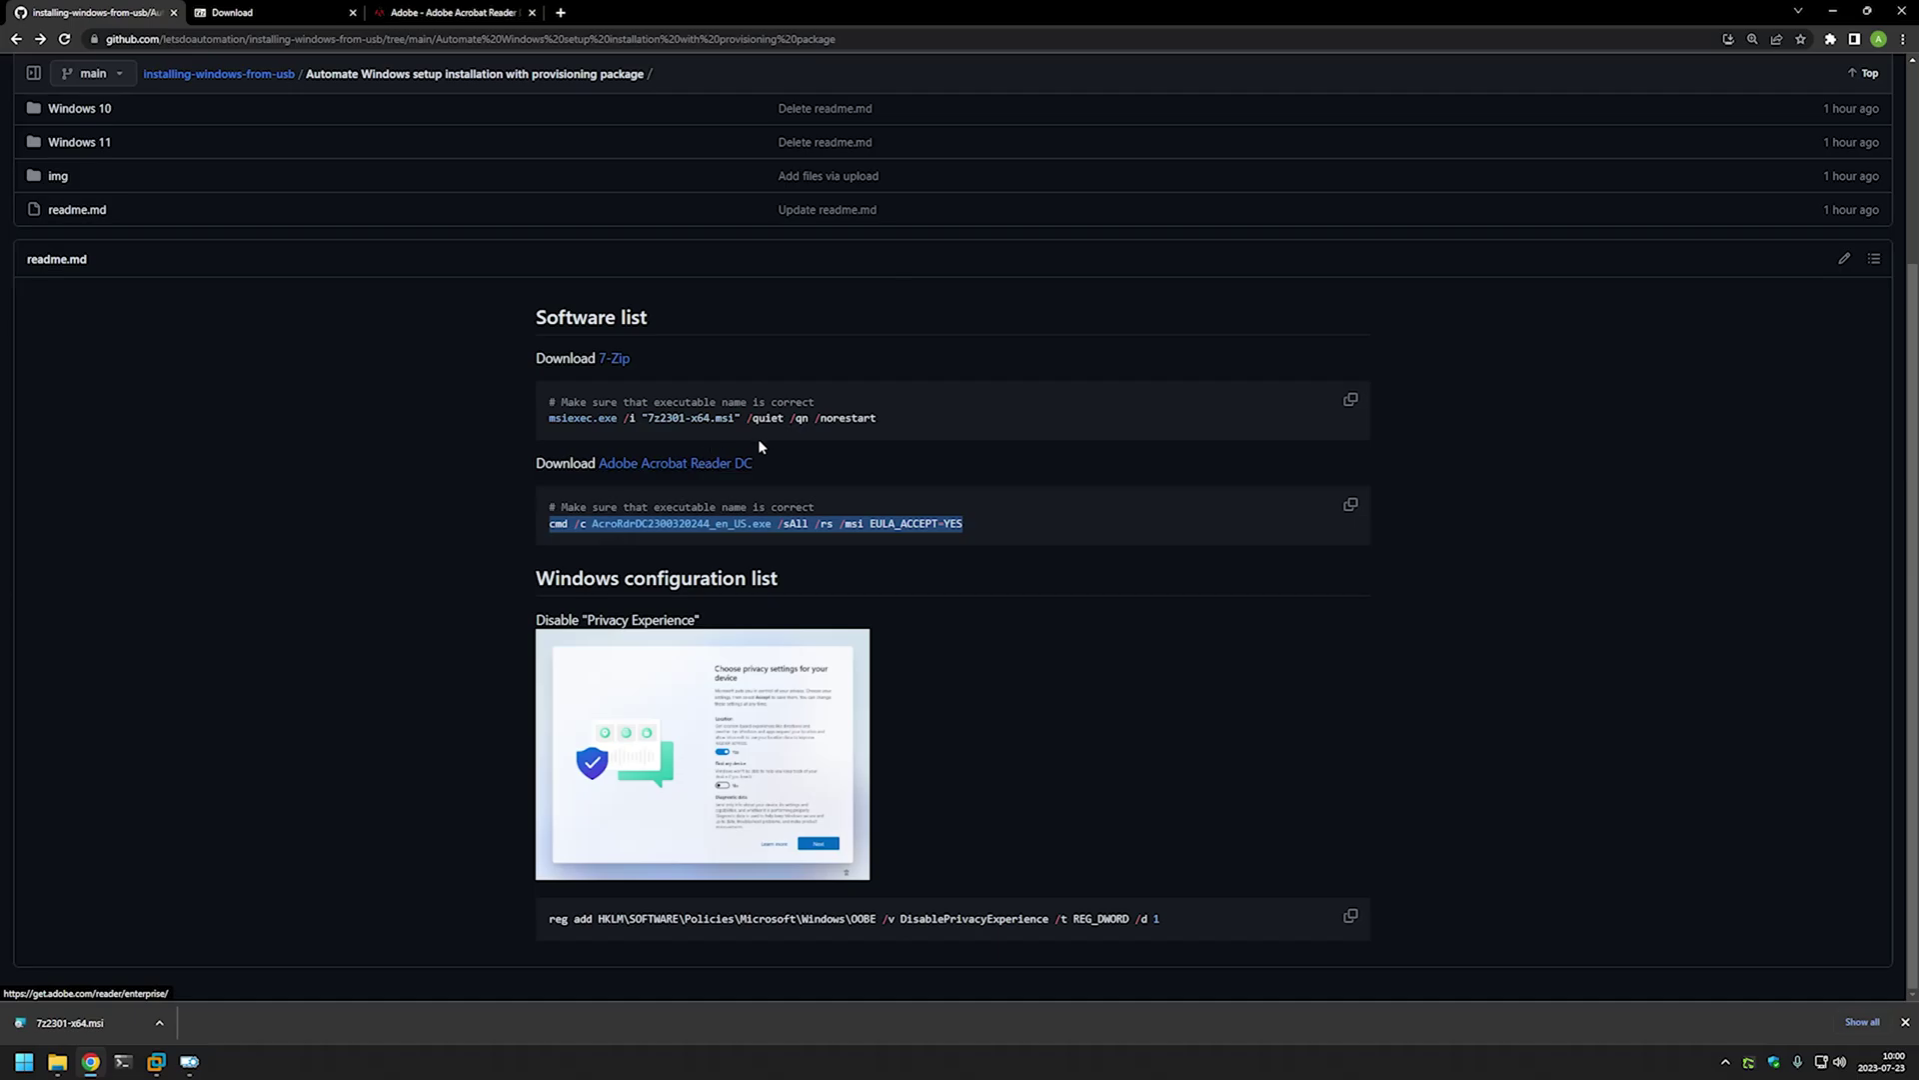
left_click(448, 10)
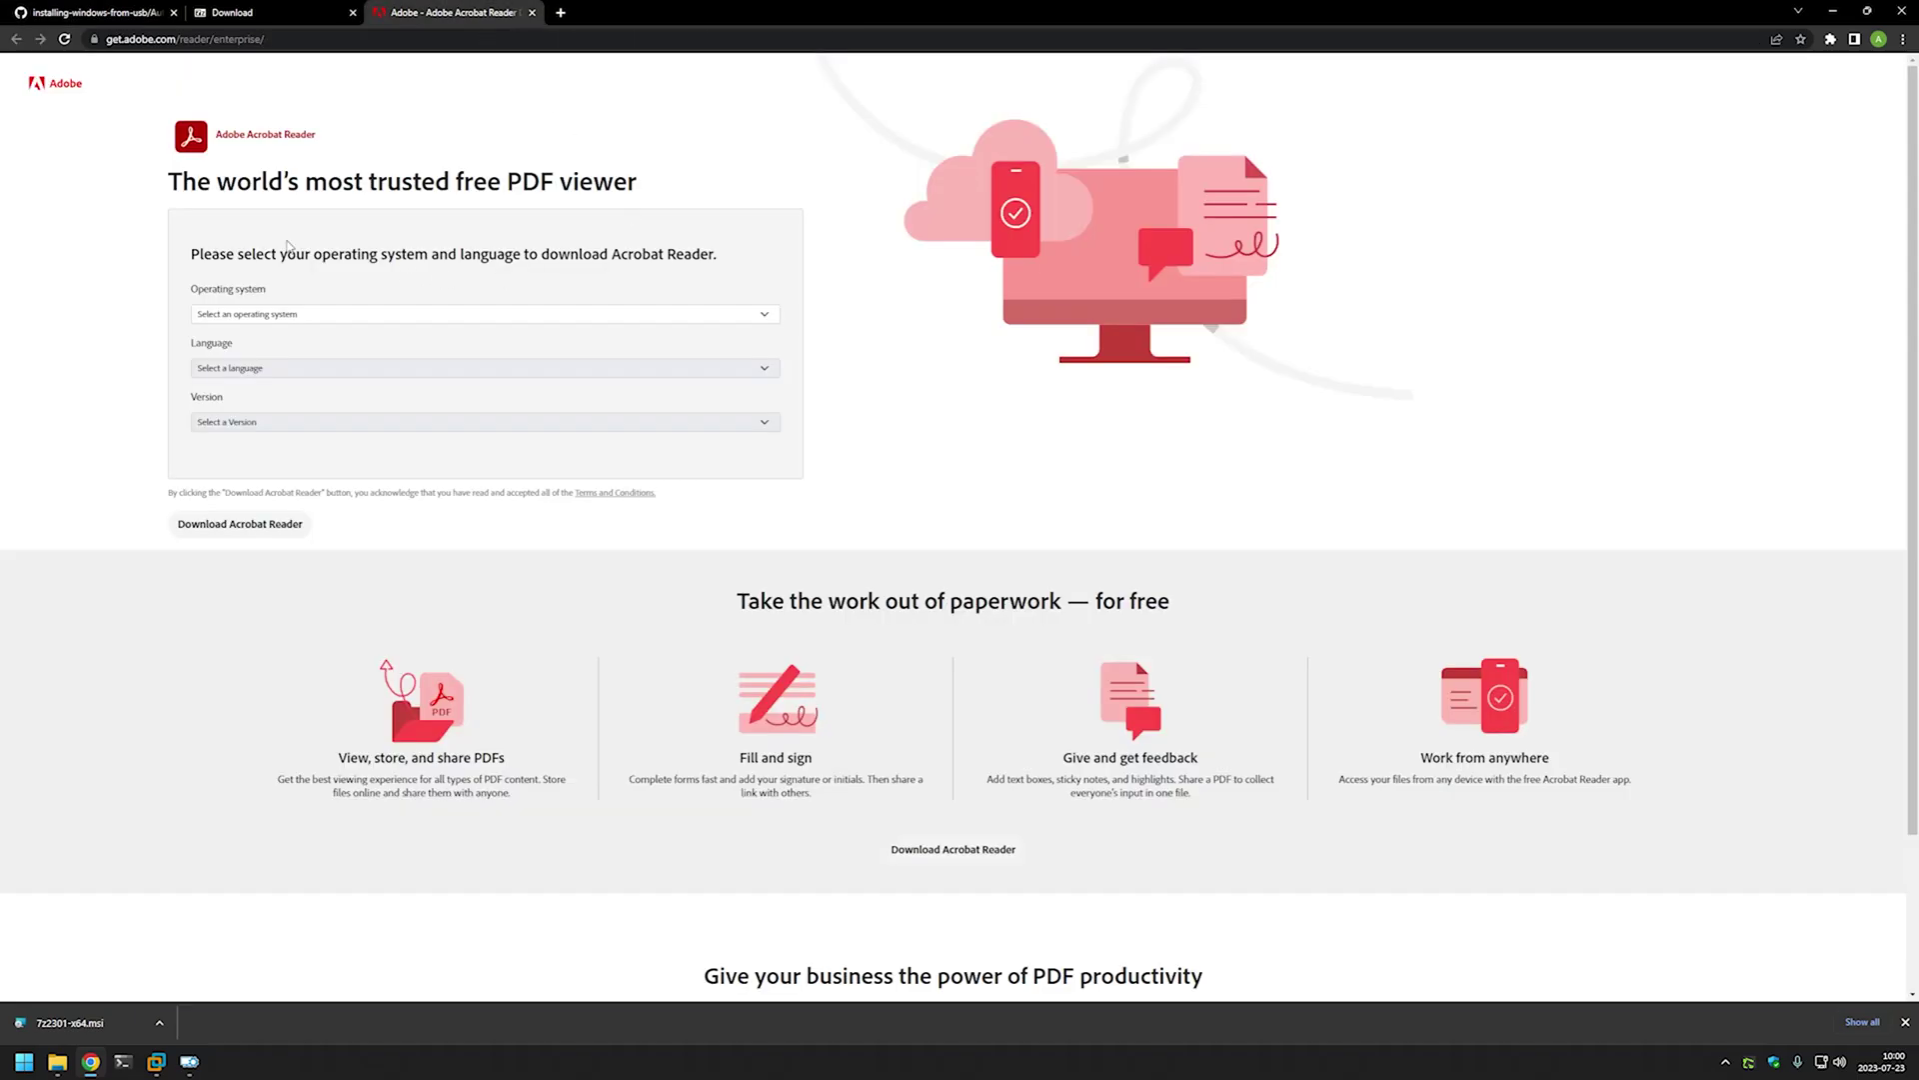
- Download Reader DC 2023.003.20244 English for Windows 11, then return to Configuration Designer
left_click(346, 318)
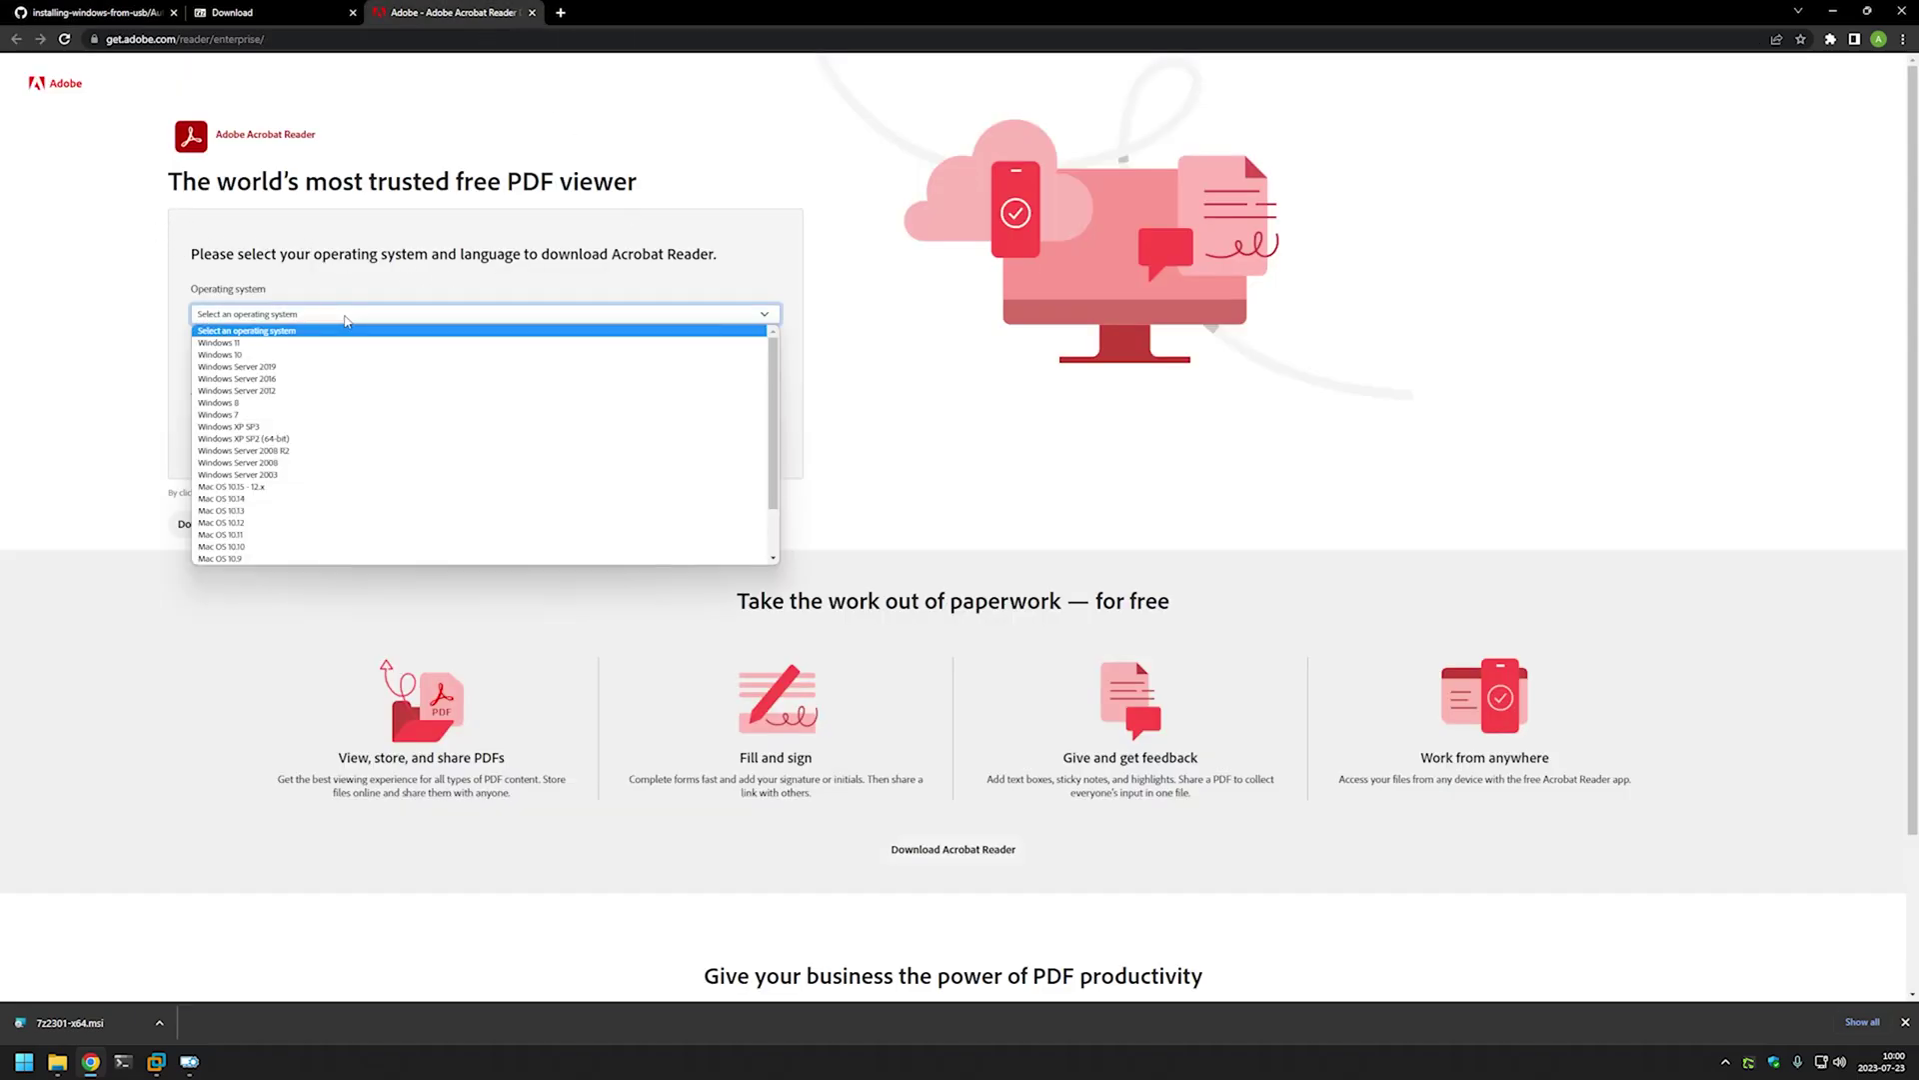
left_click(272, 342)
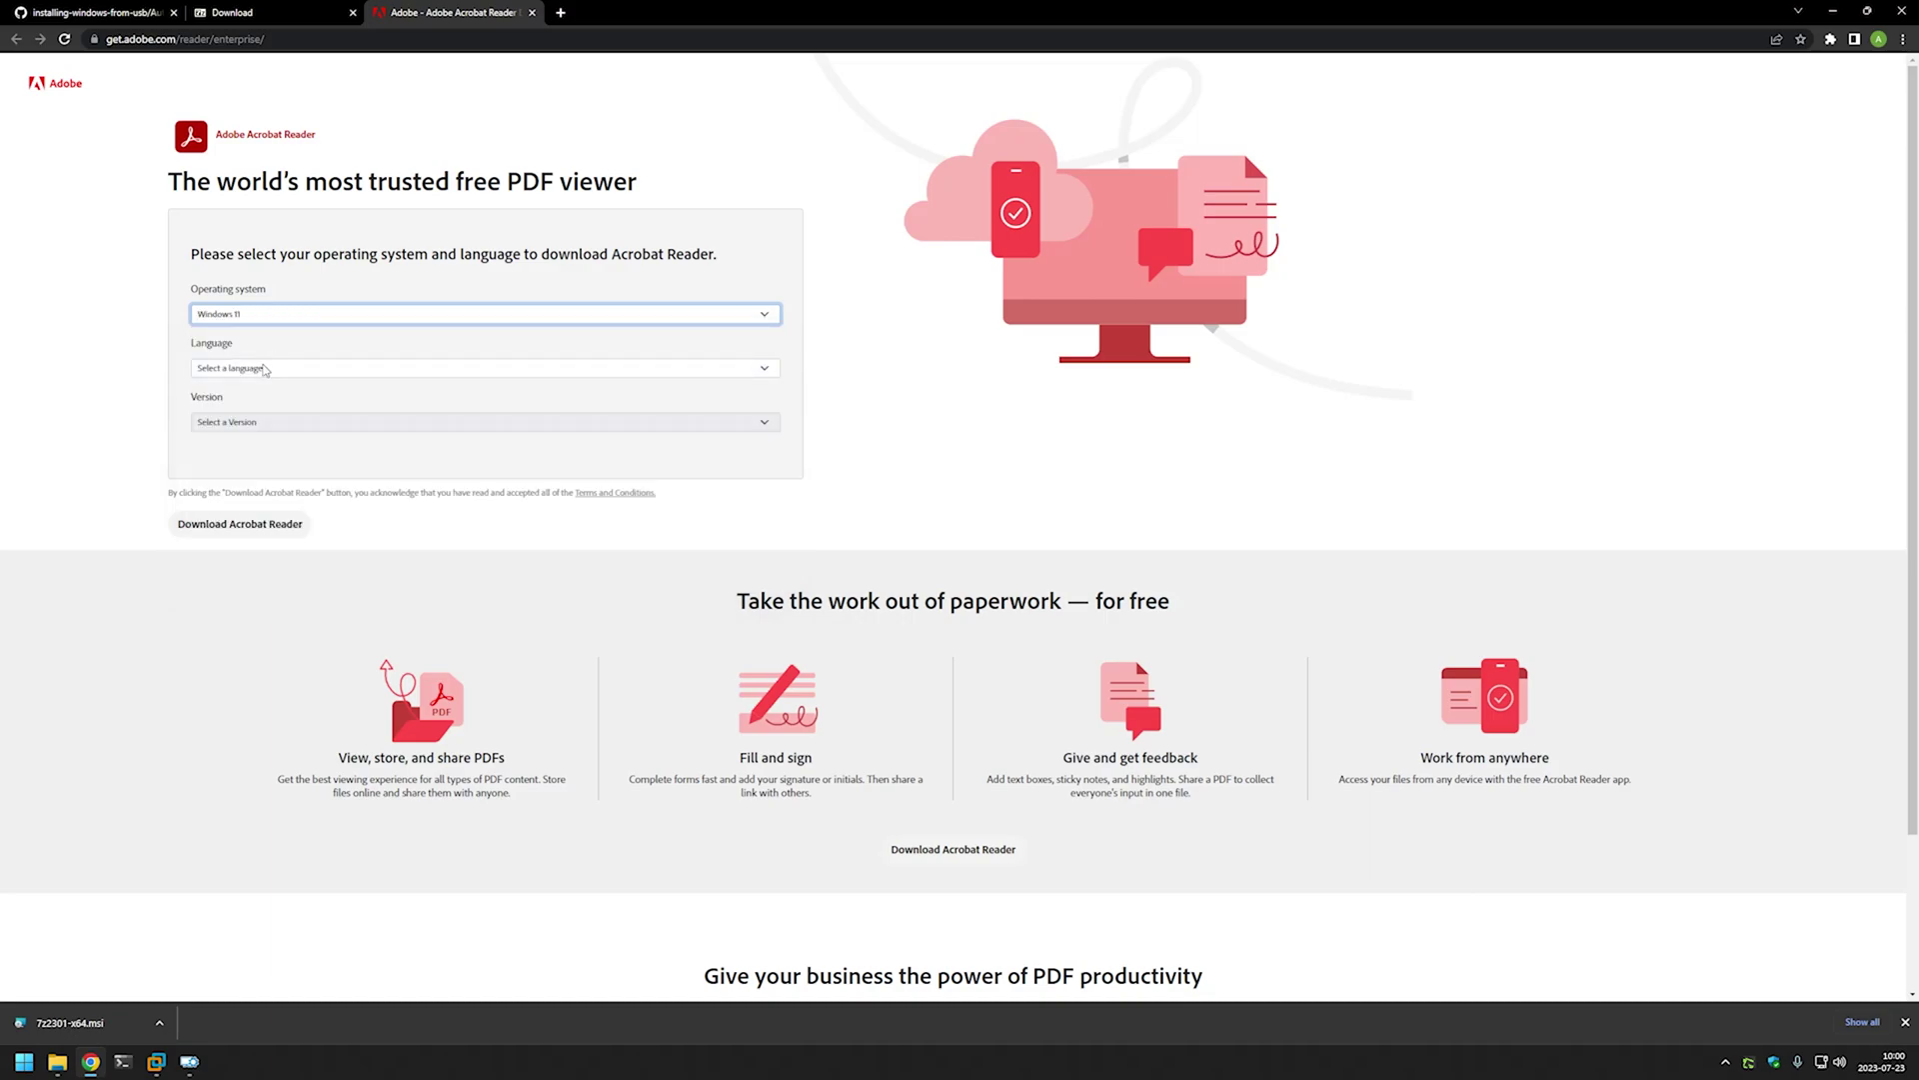
left_click(262, 369)
left_click(240, 504)
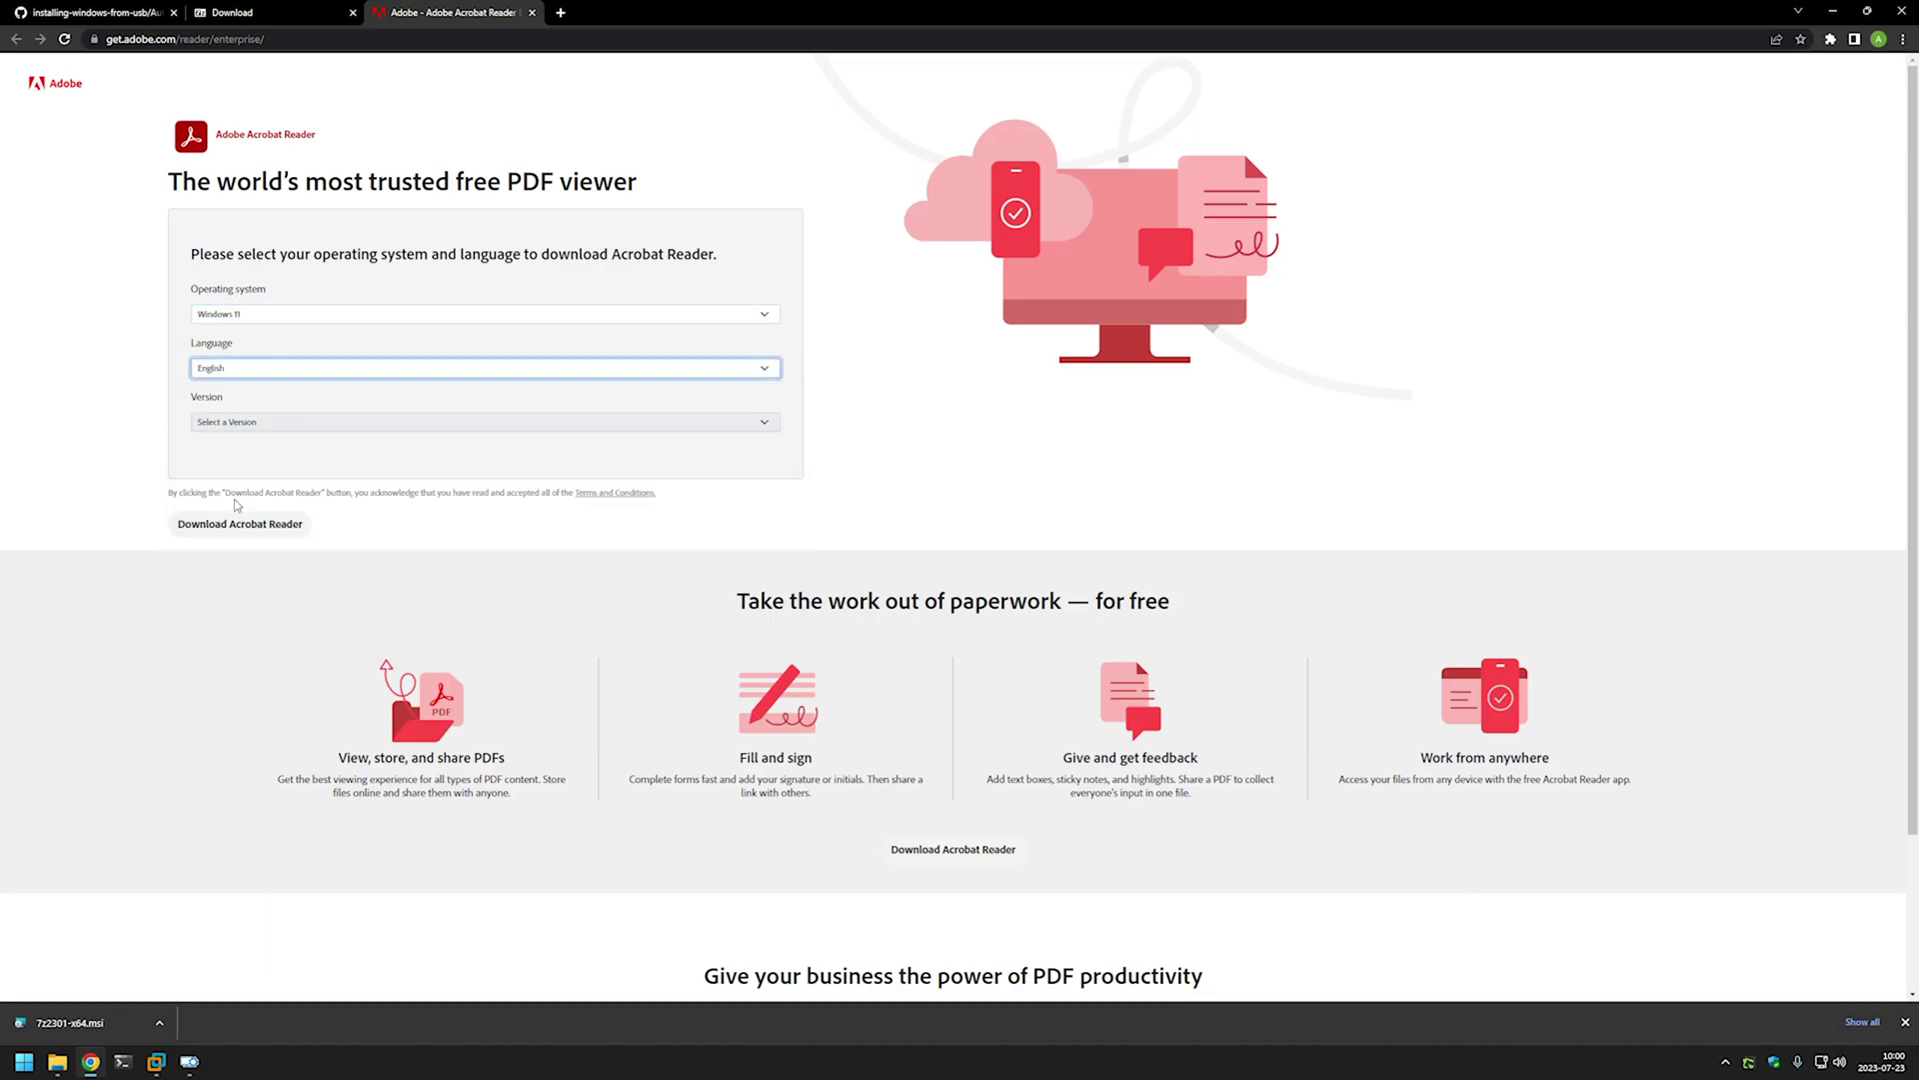
left_click(248, 424)
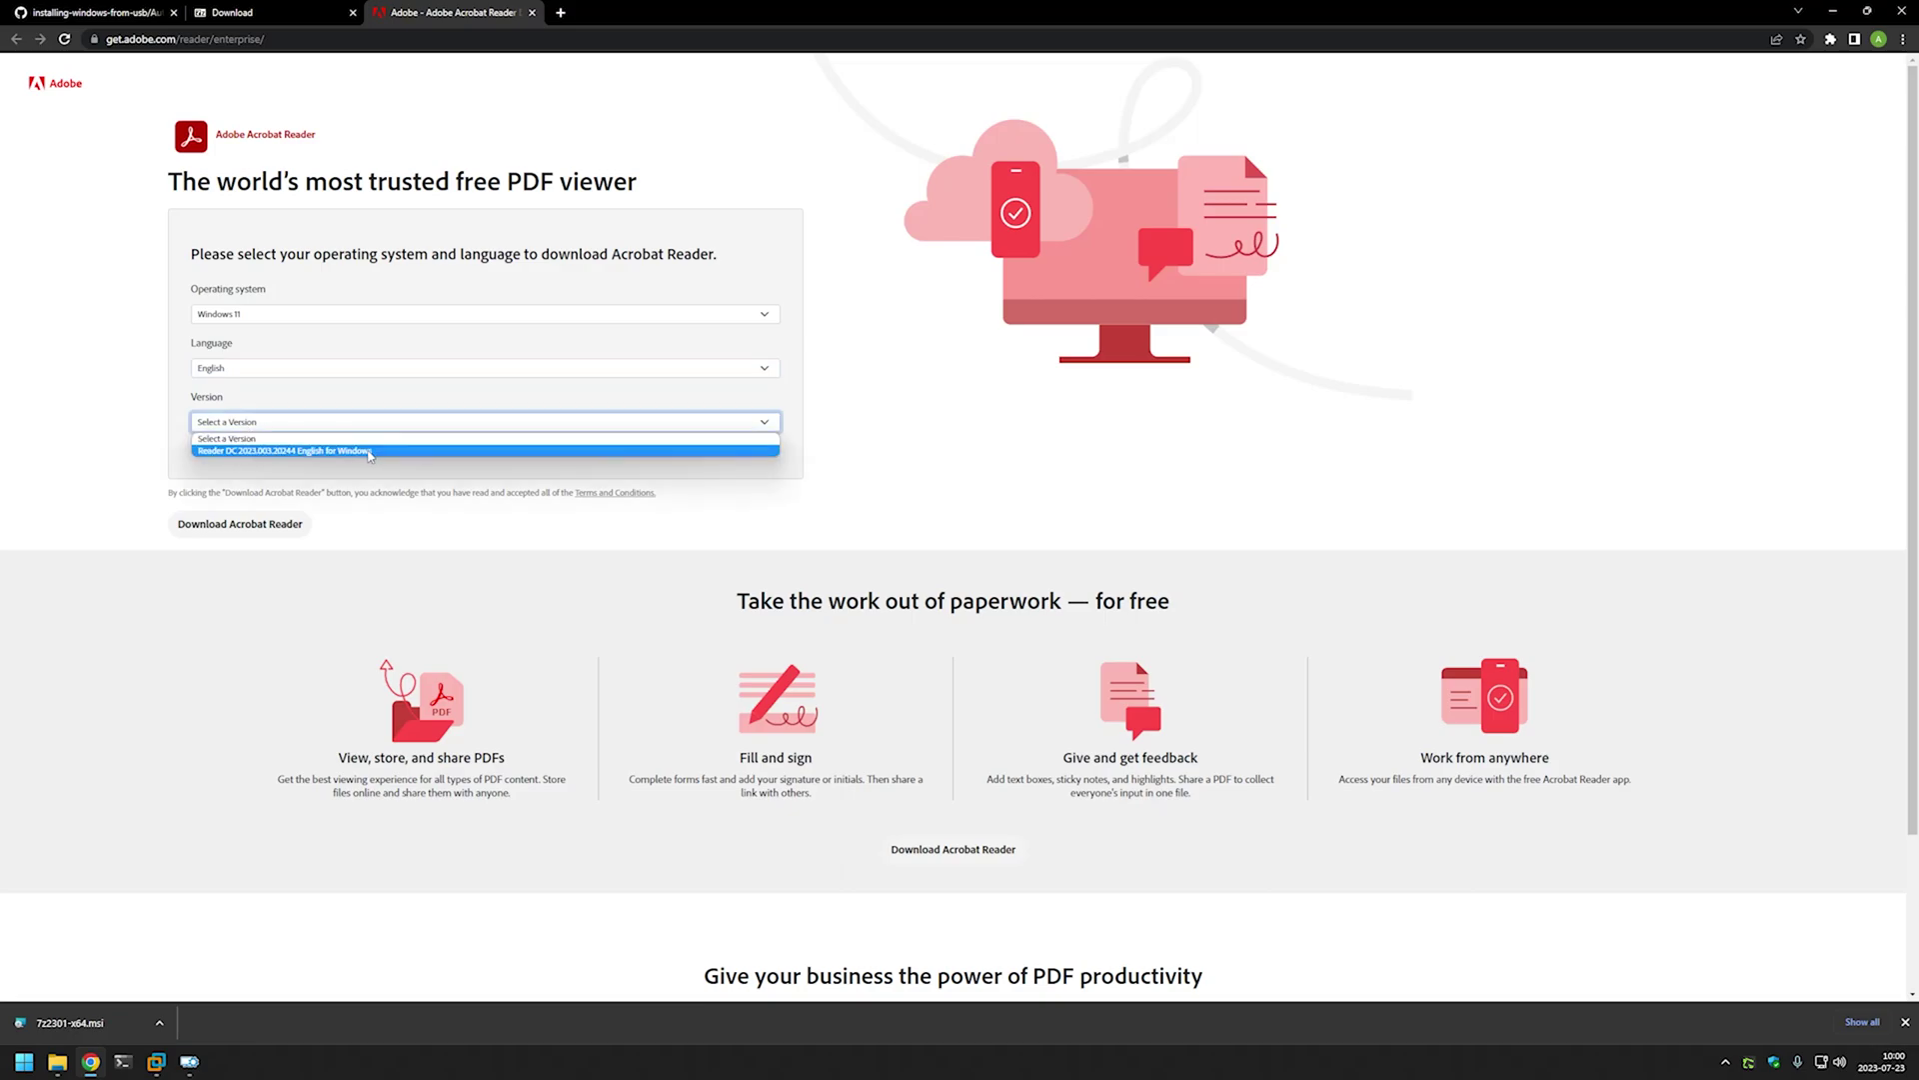
left_click(369, 451)
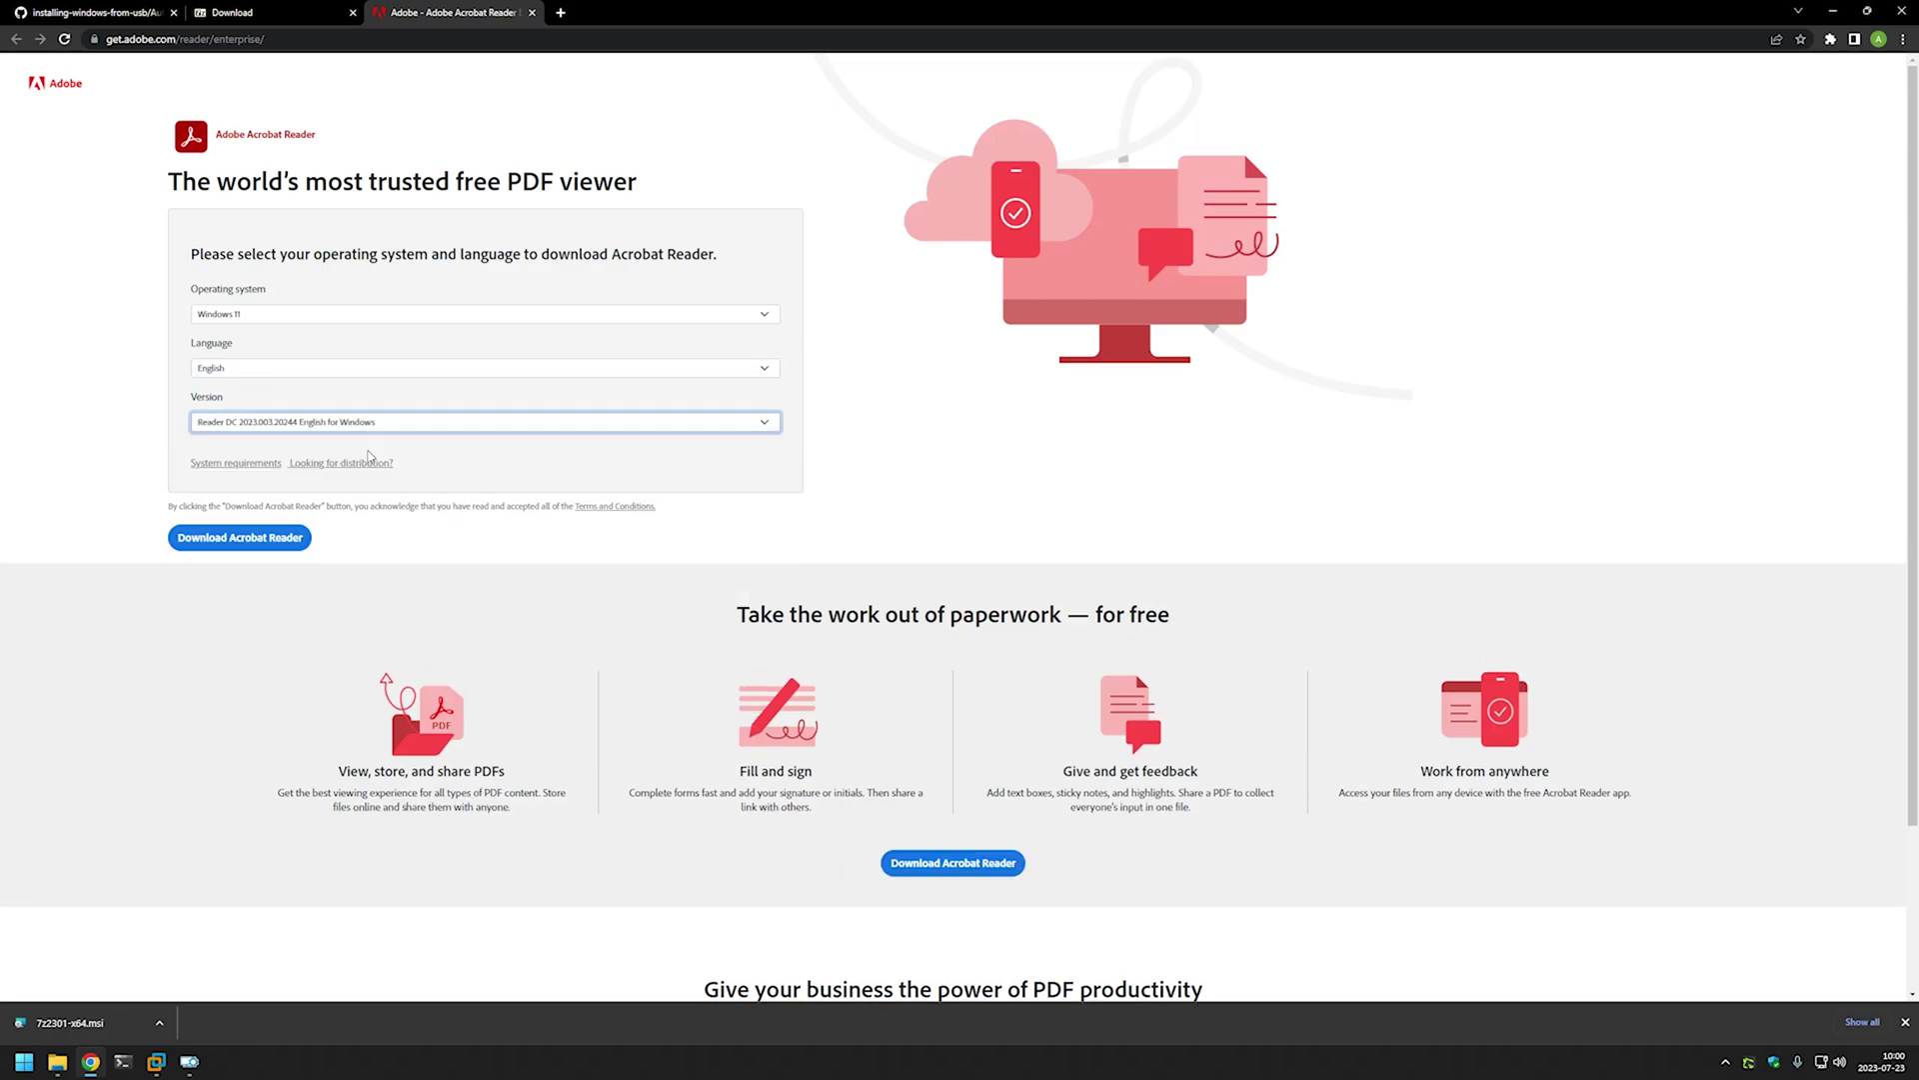
left_click(241, 539)
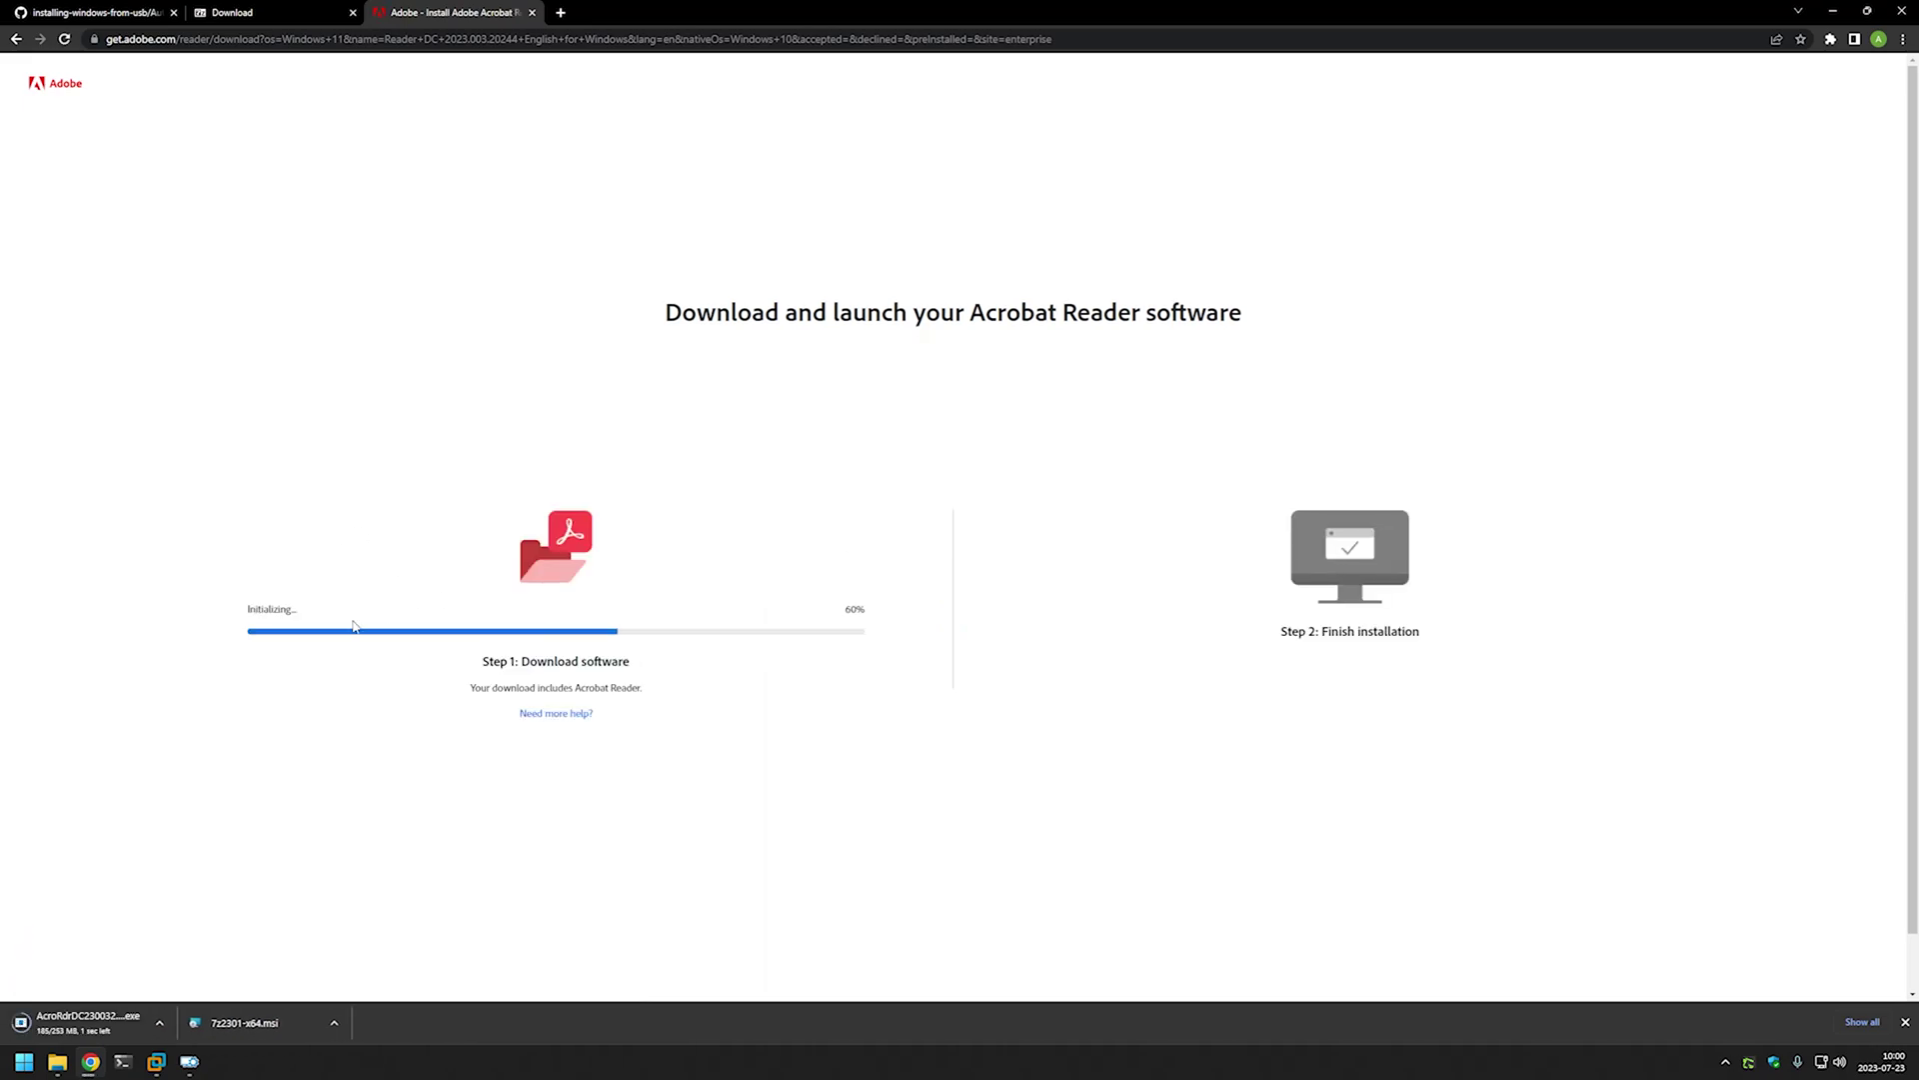
left_click(189, 1062)
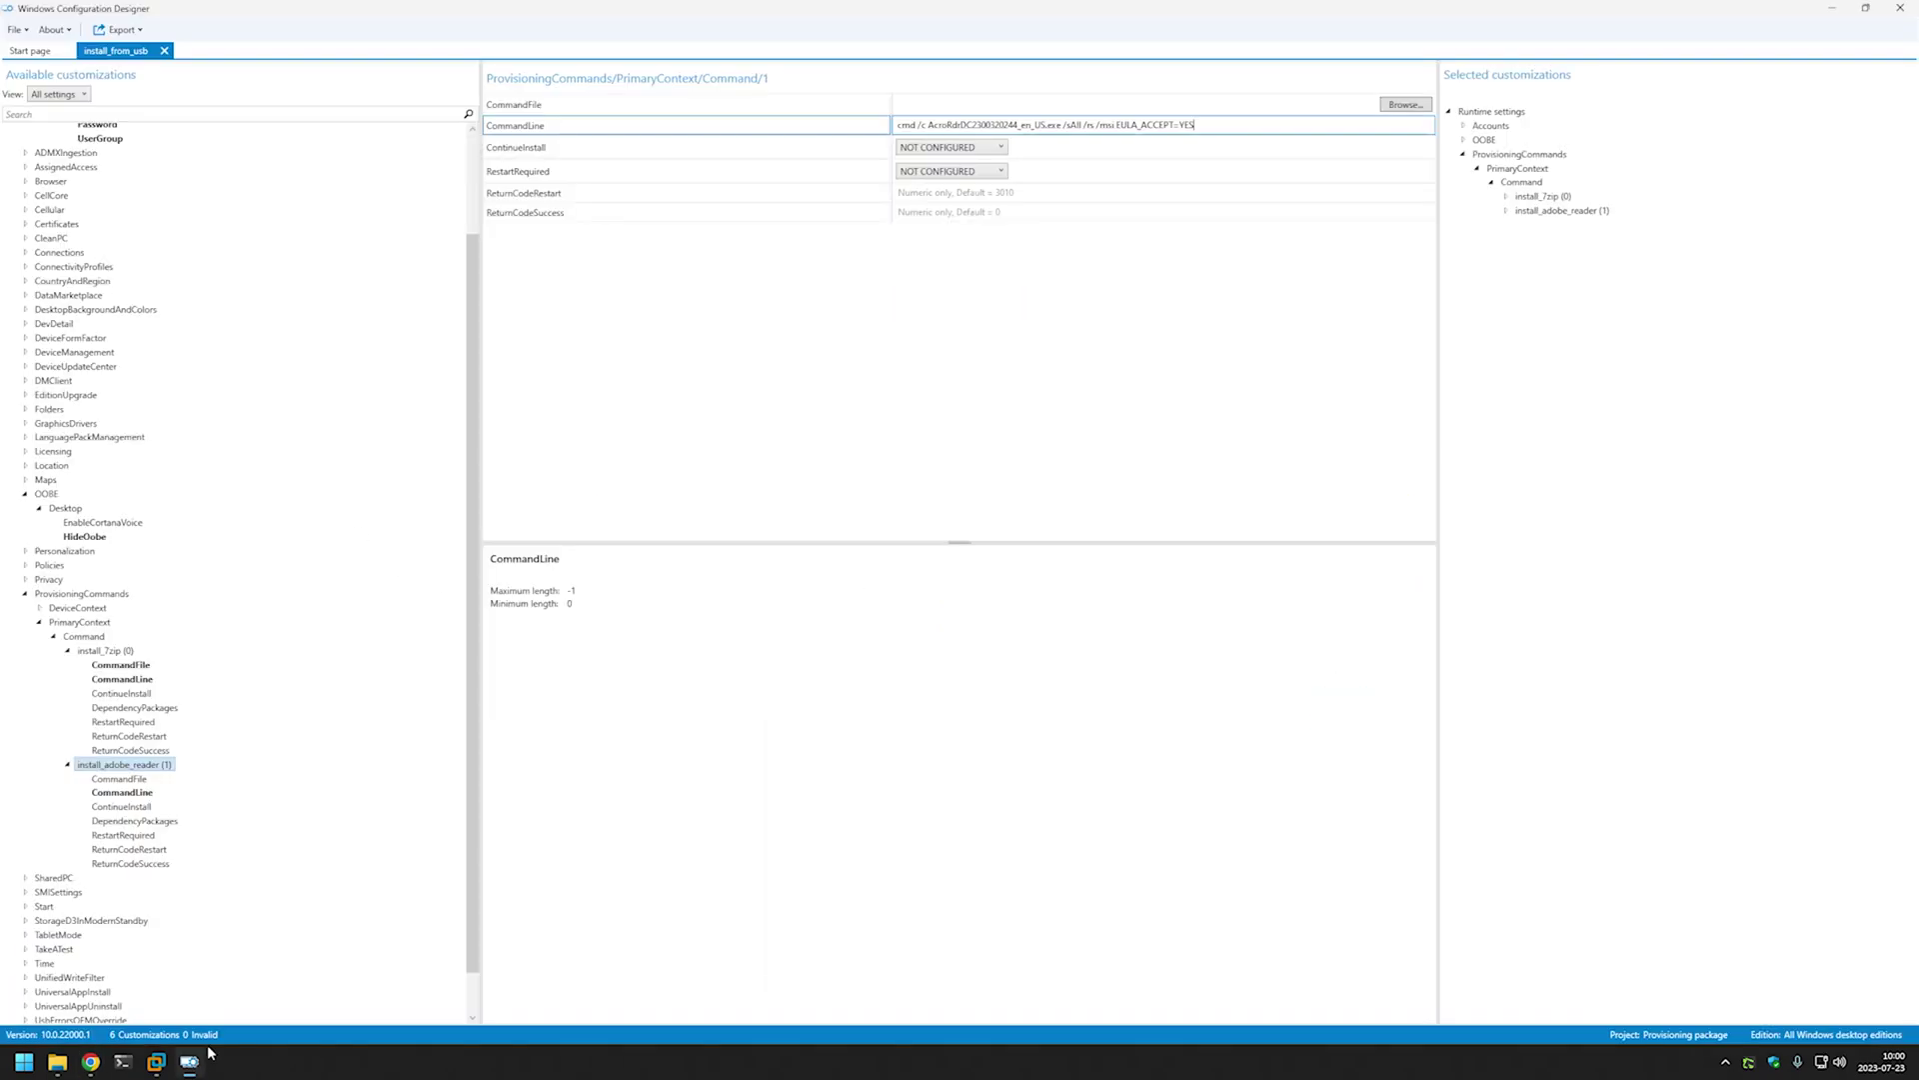
left_click(1406, 104)
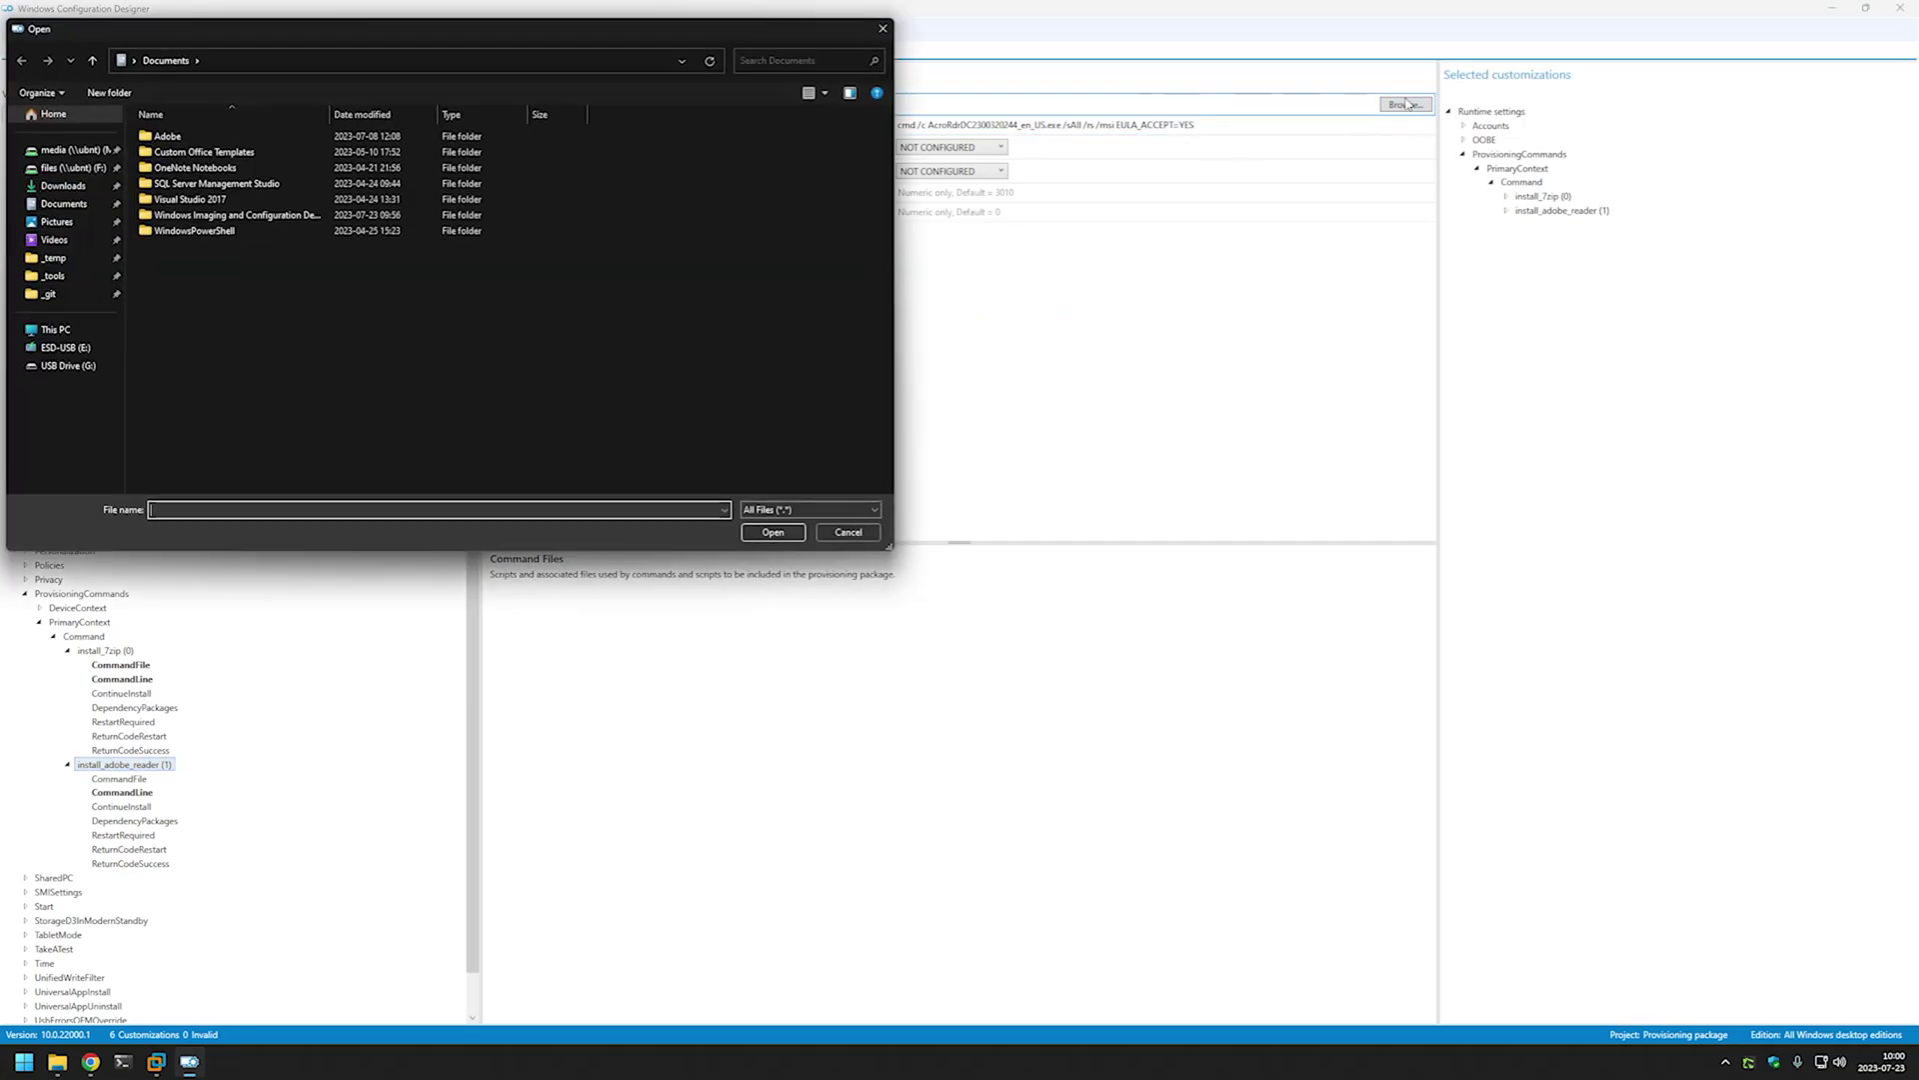
left_click(55, 187)
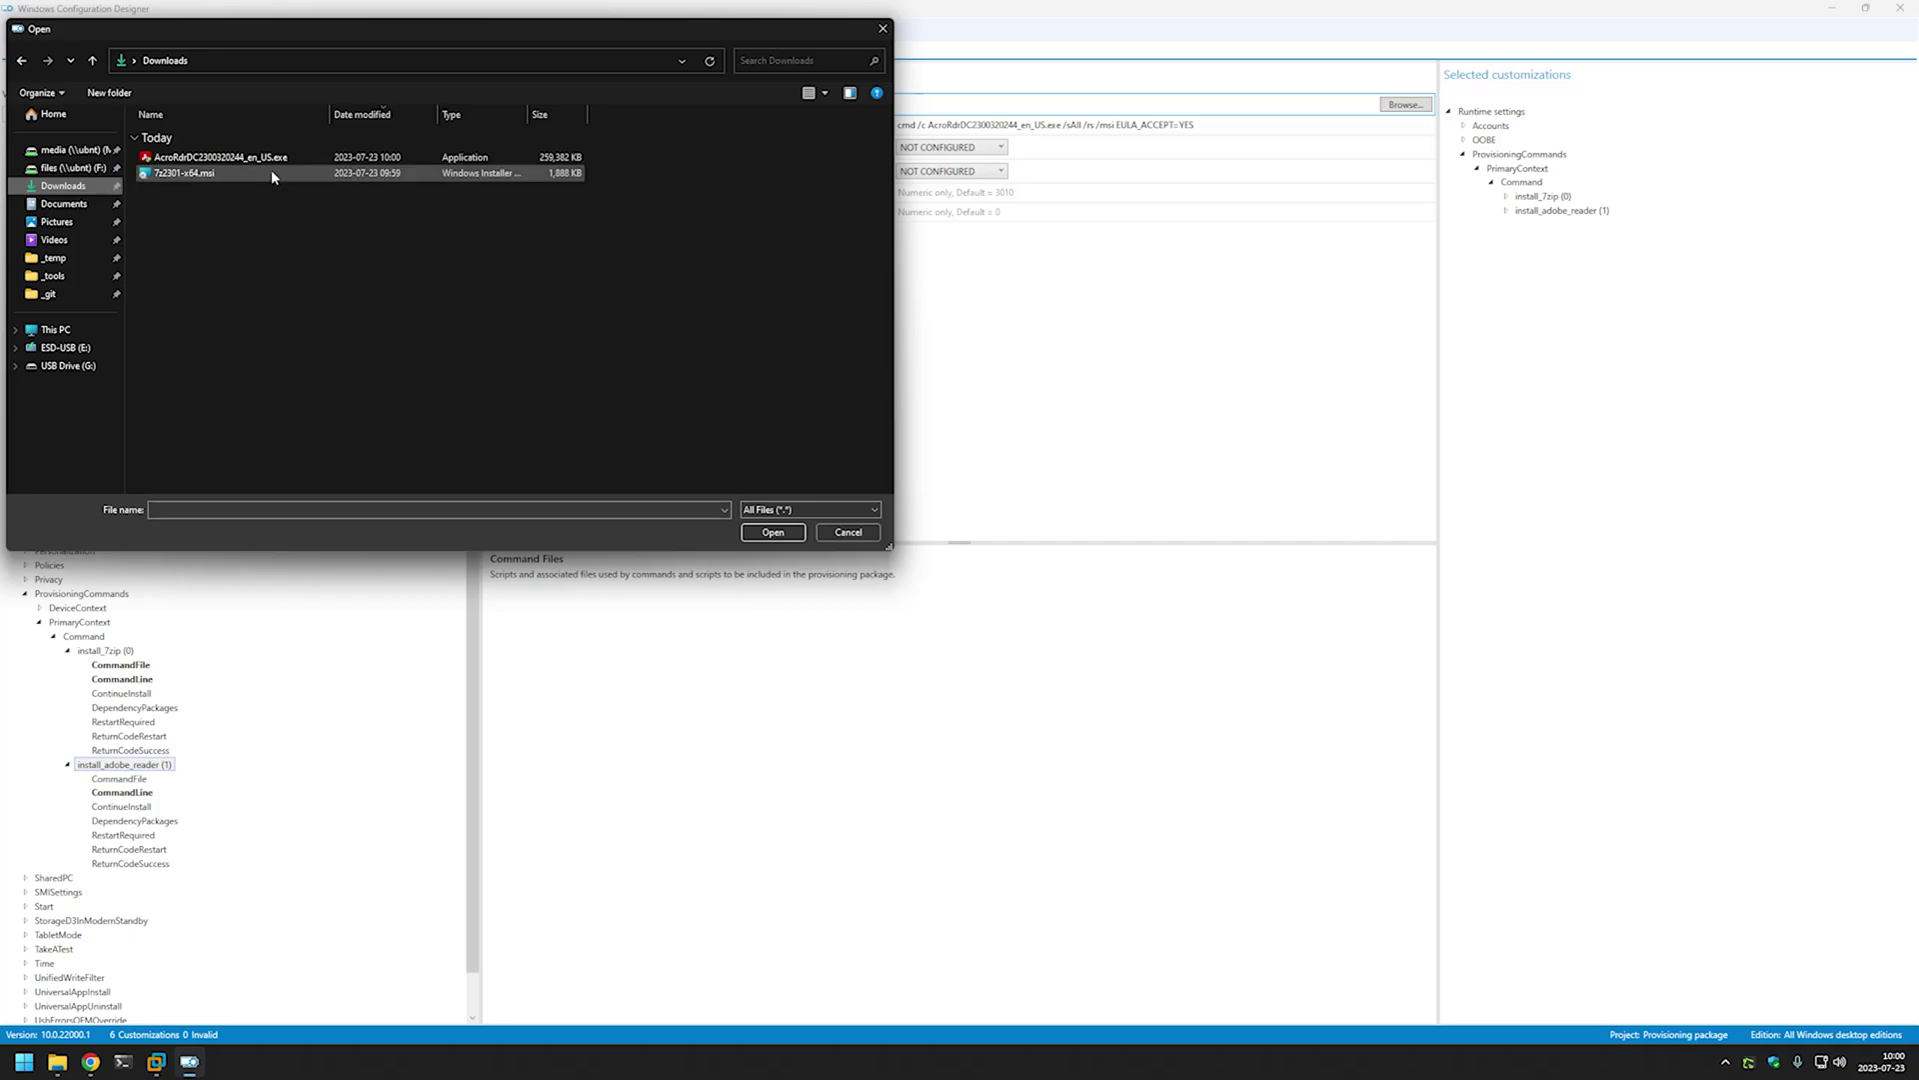
double_click(272, 157)
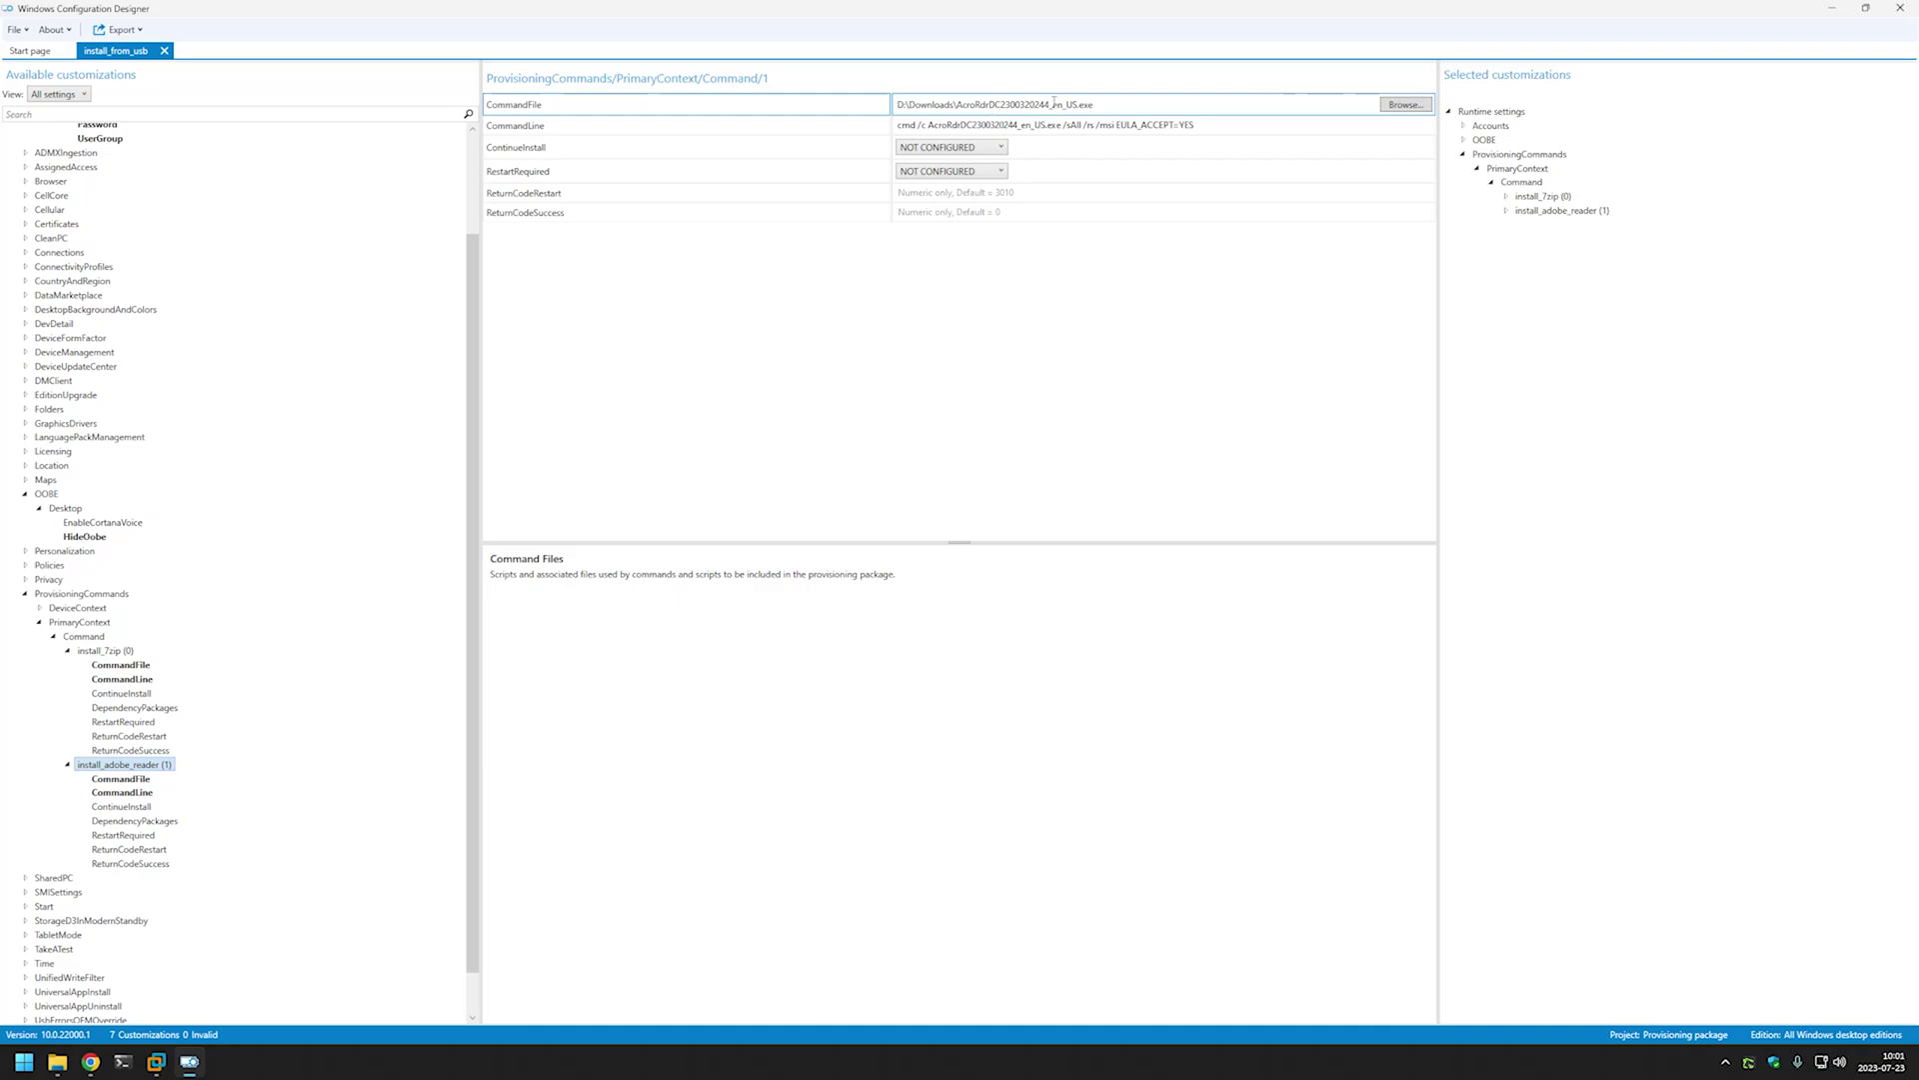
left_click_drag(1105, 101, 959, 105)
left_click(931, 124)
left_click_drag(930, 124, 1066, 122)
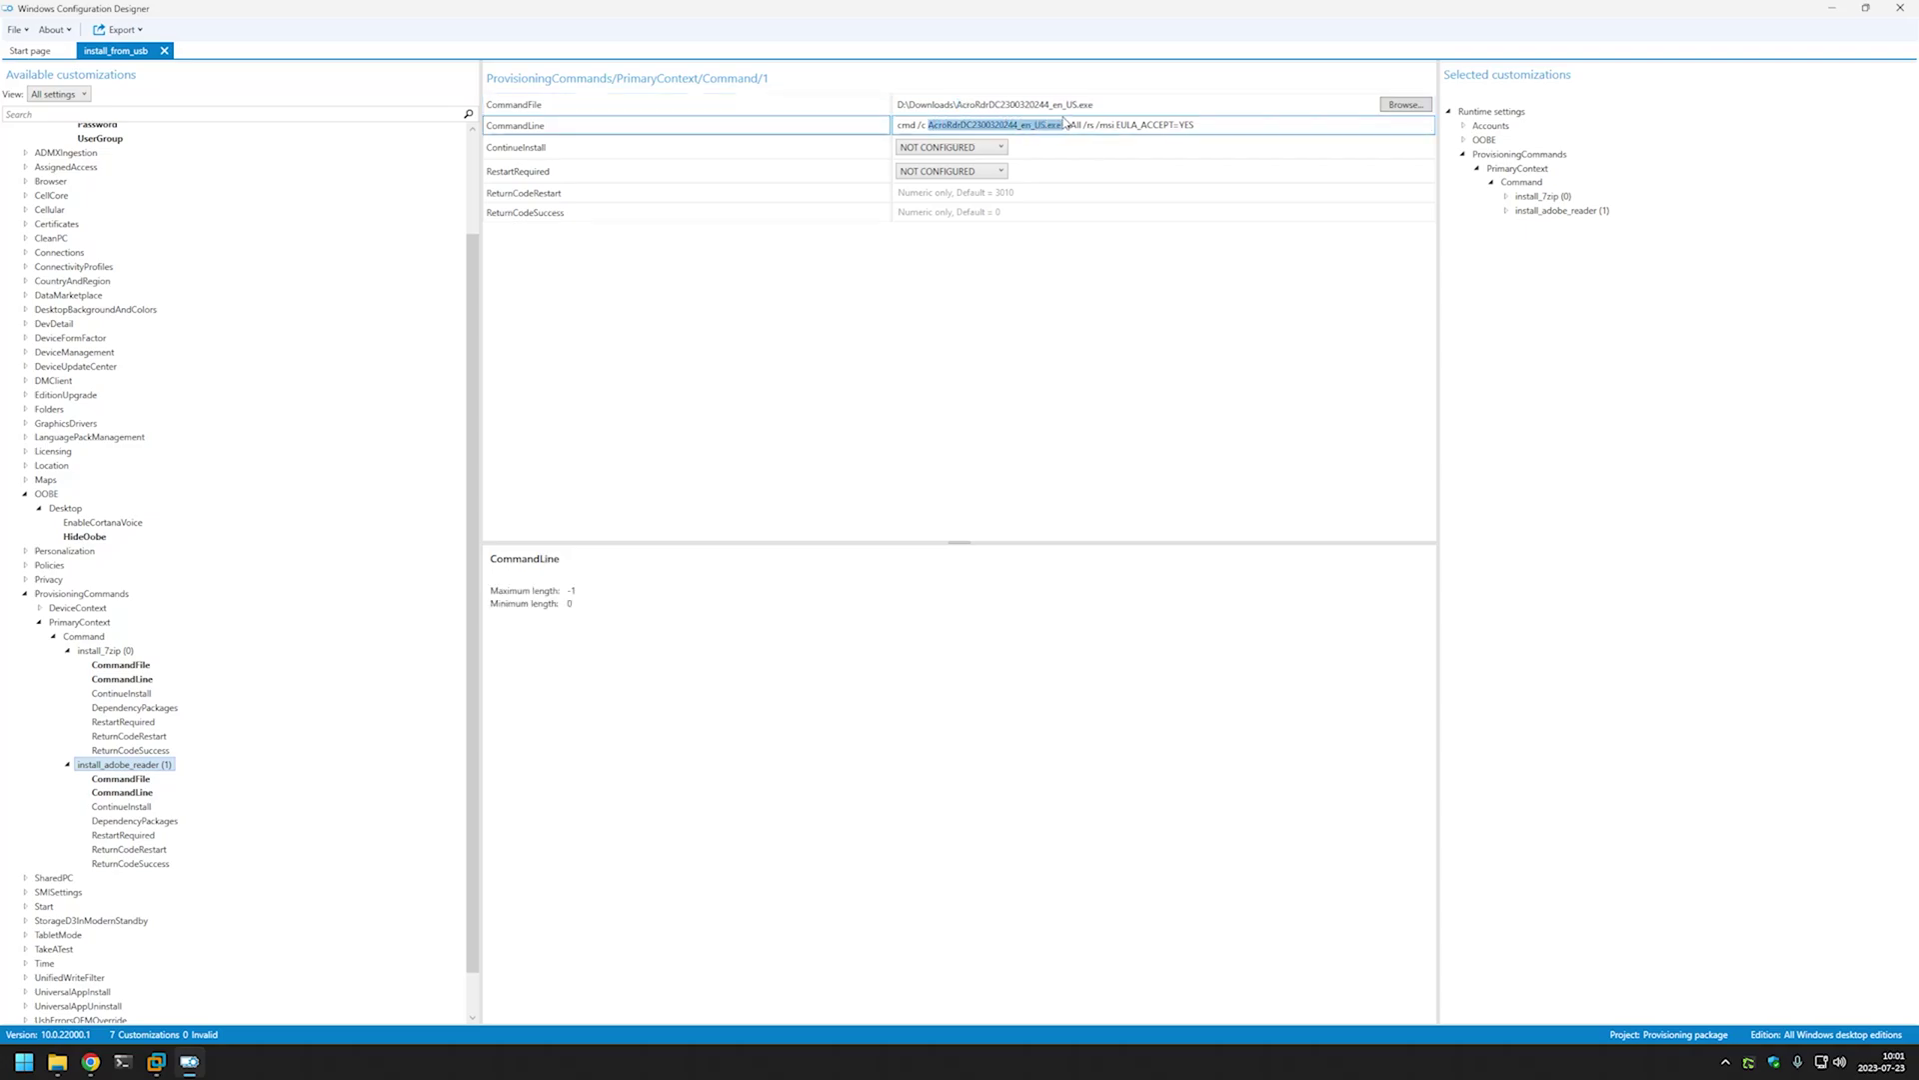
left_click(1143, 122)
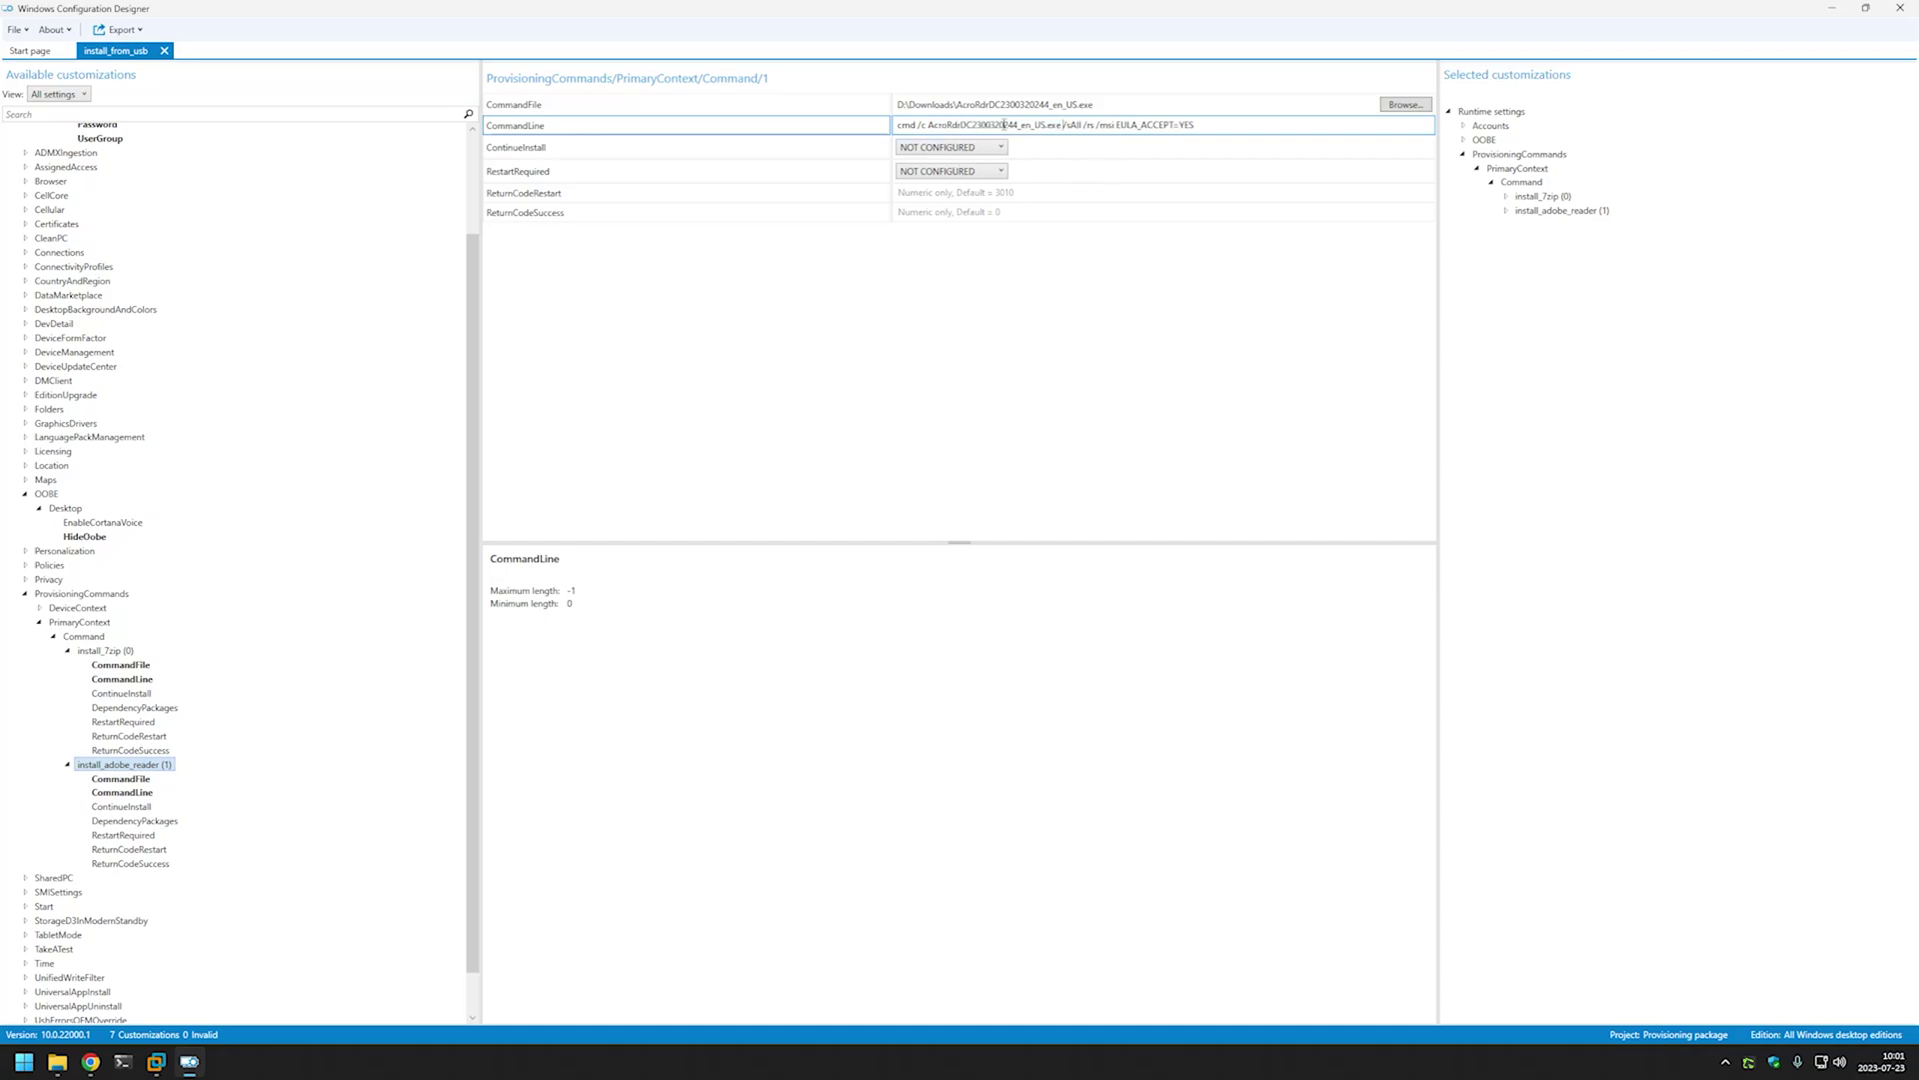
left_click(959, 104)
left_click(986, 104)
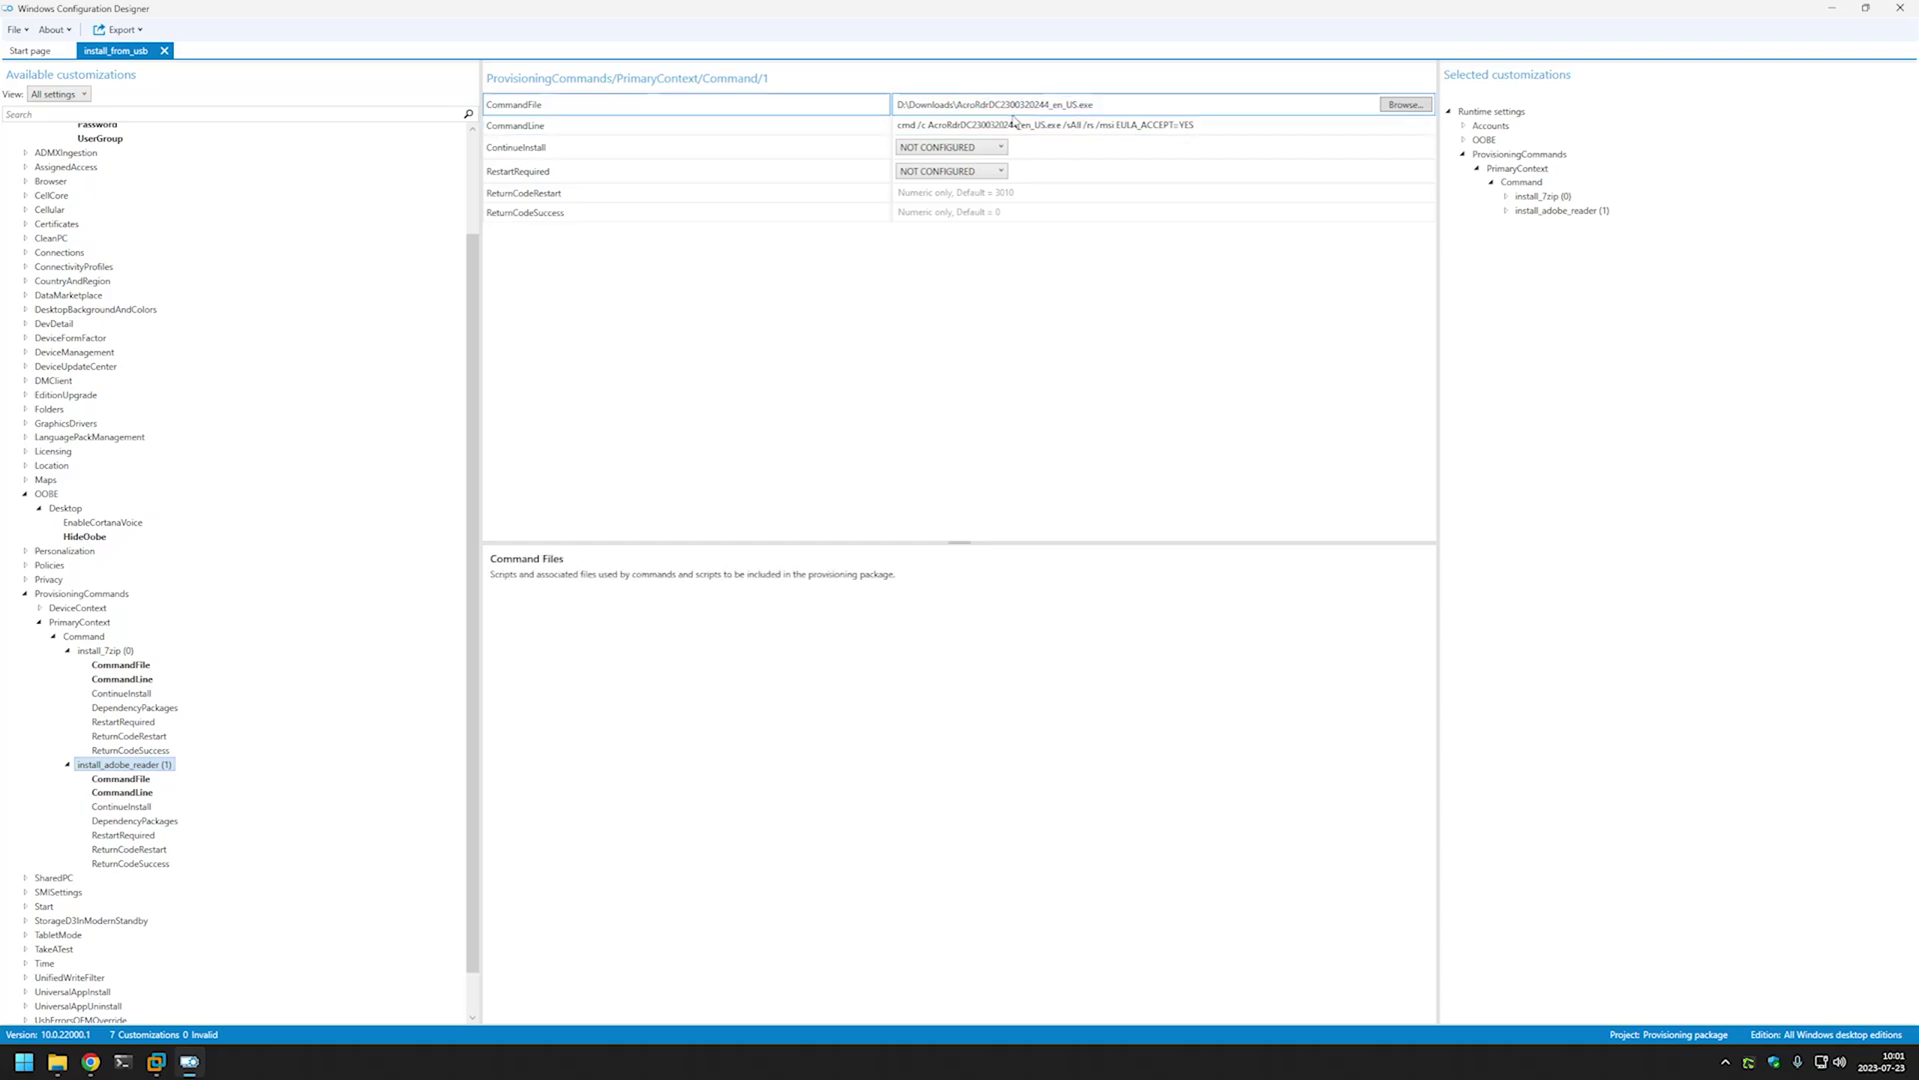
left_click_drag(955, 104, 1116, 105)
key("ctrl+c")
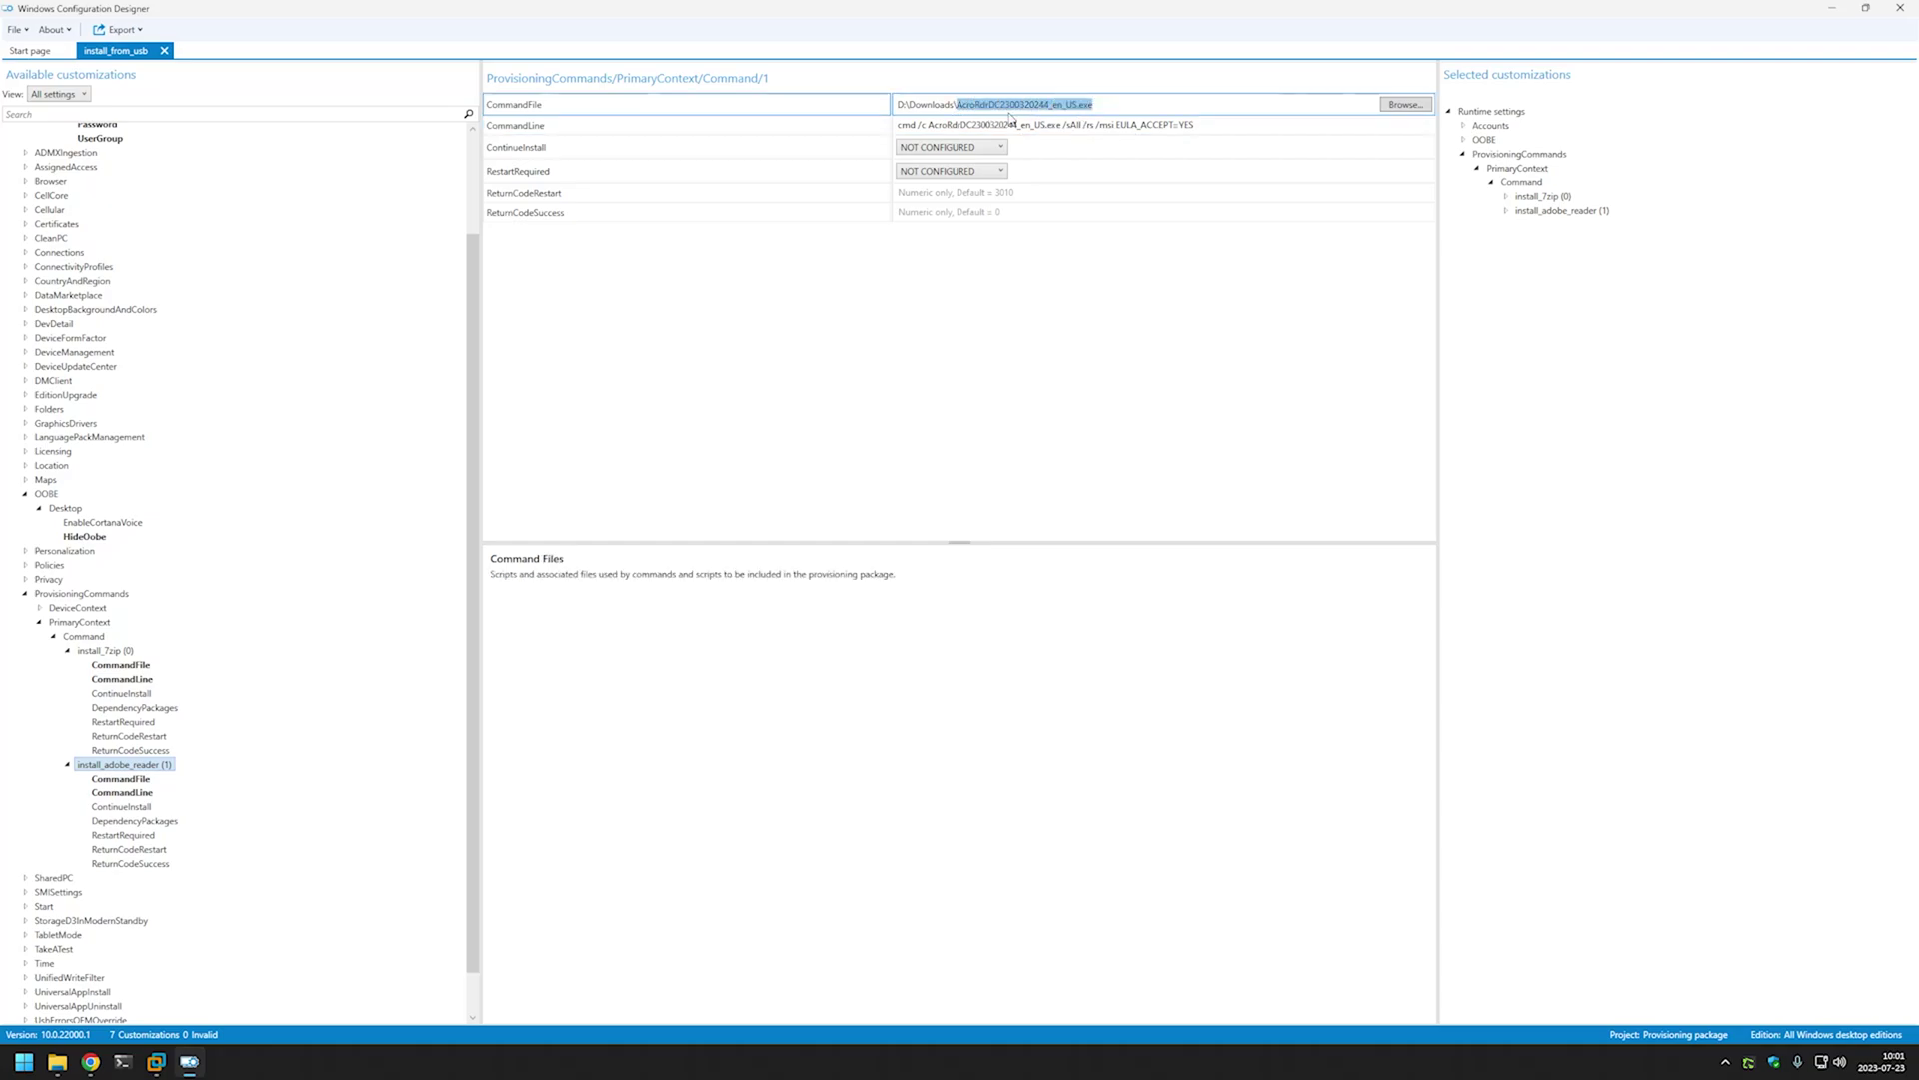
left_click_drag(929, 125, 1065, 125)
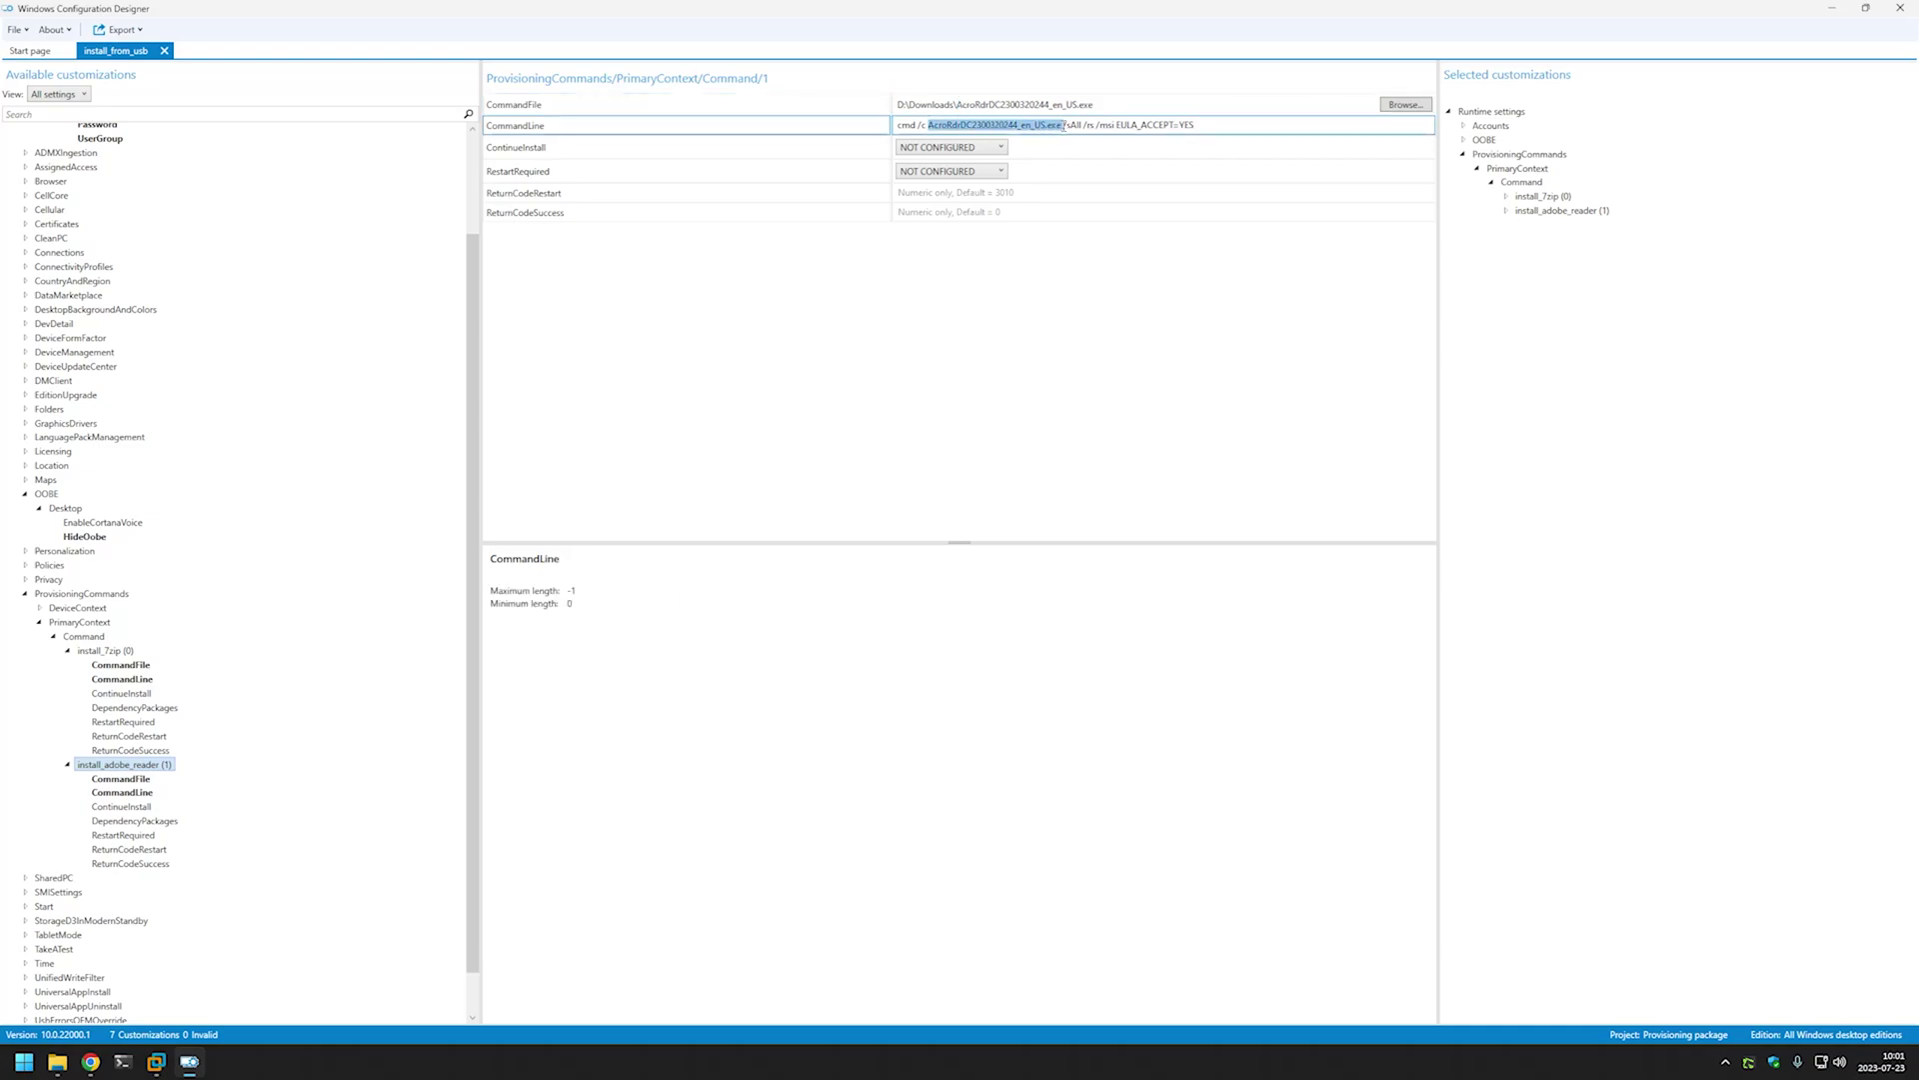
key("ctrl+v")
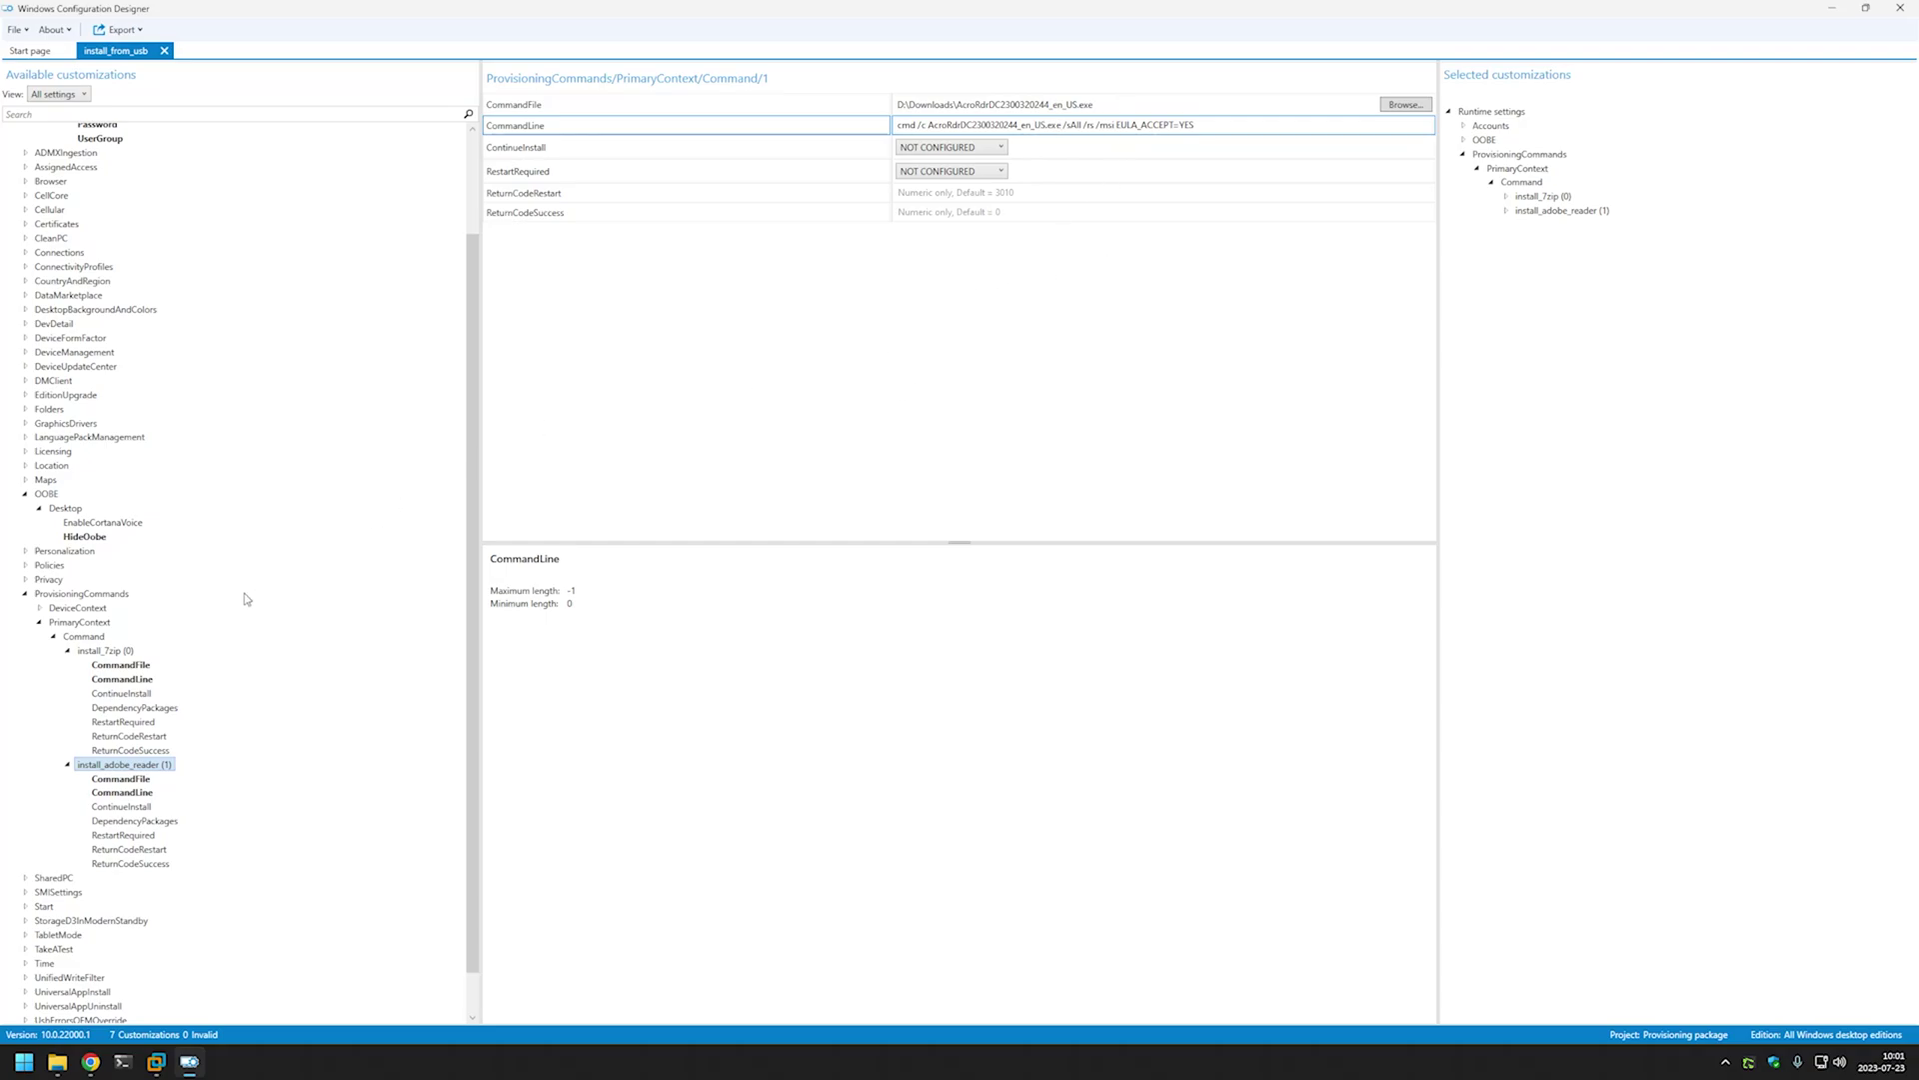
left_click(100, 638)
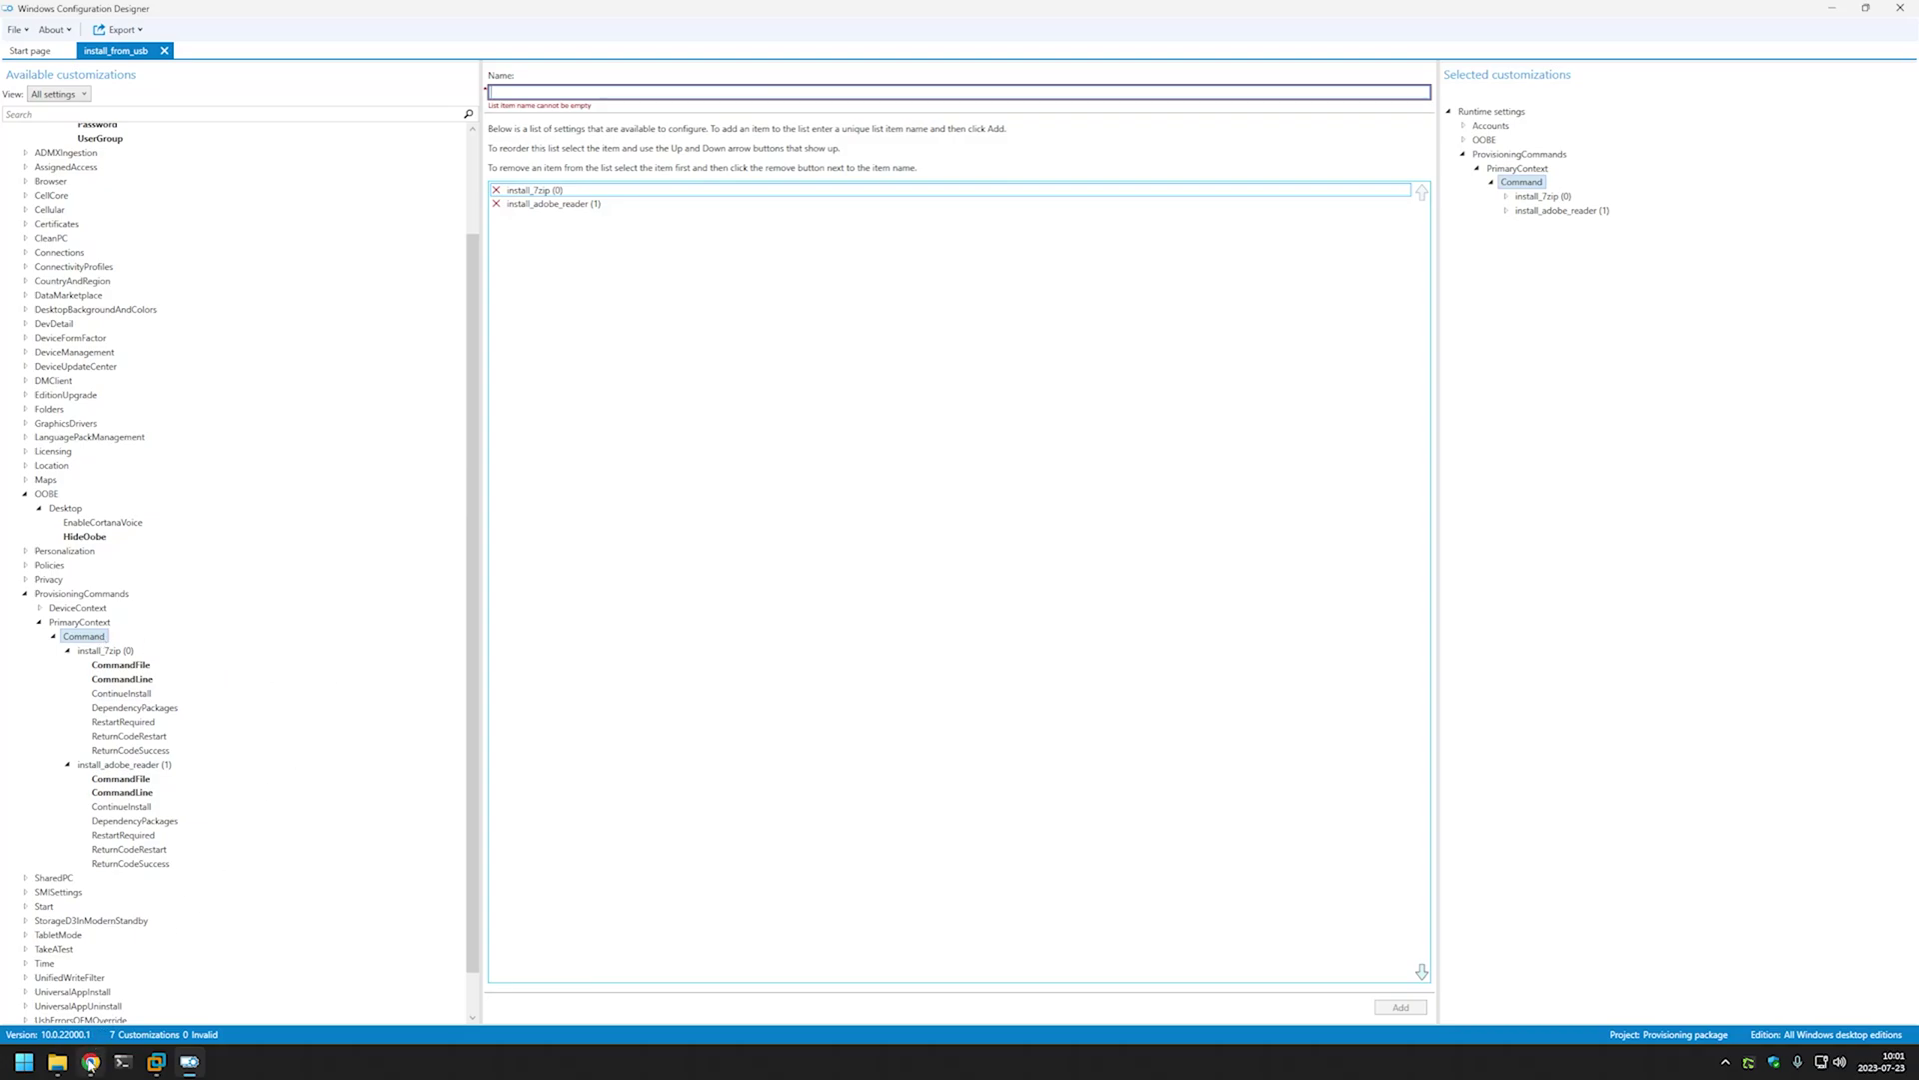
- Bring up the GitHub readme tab in the browser
left_click(90, 1061)
left_click(105, 11)
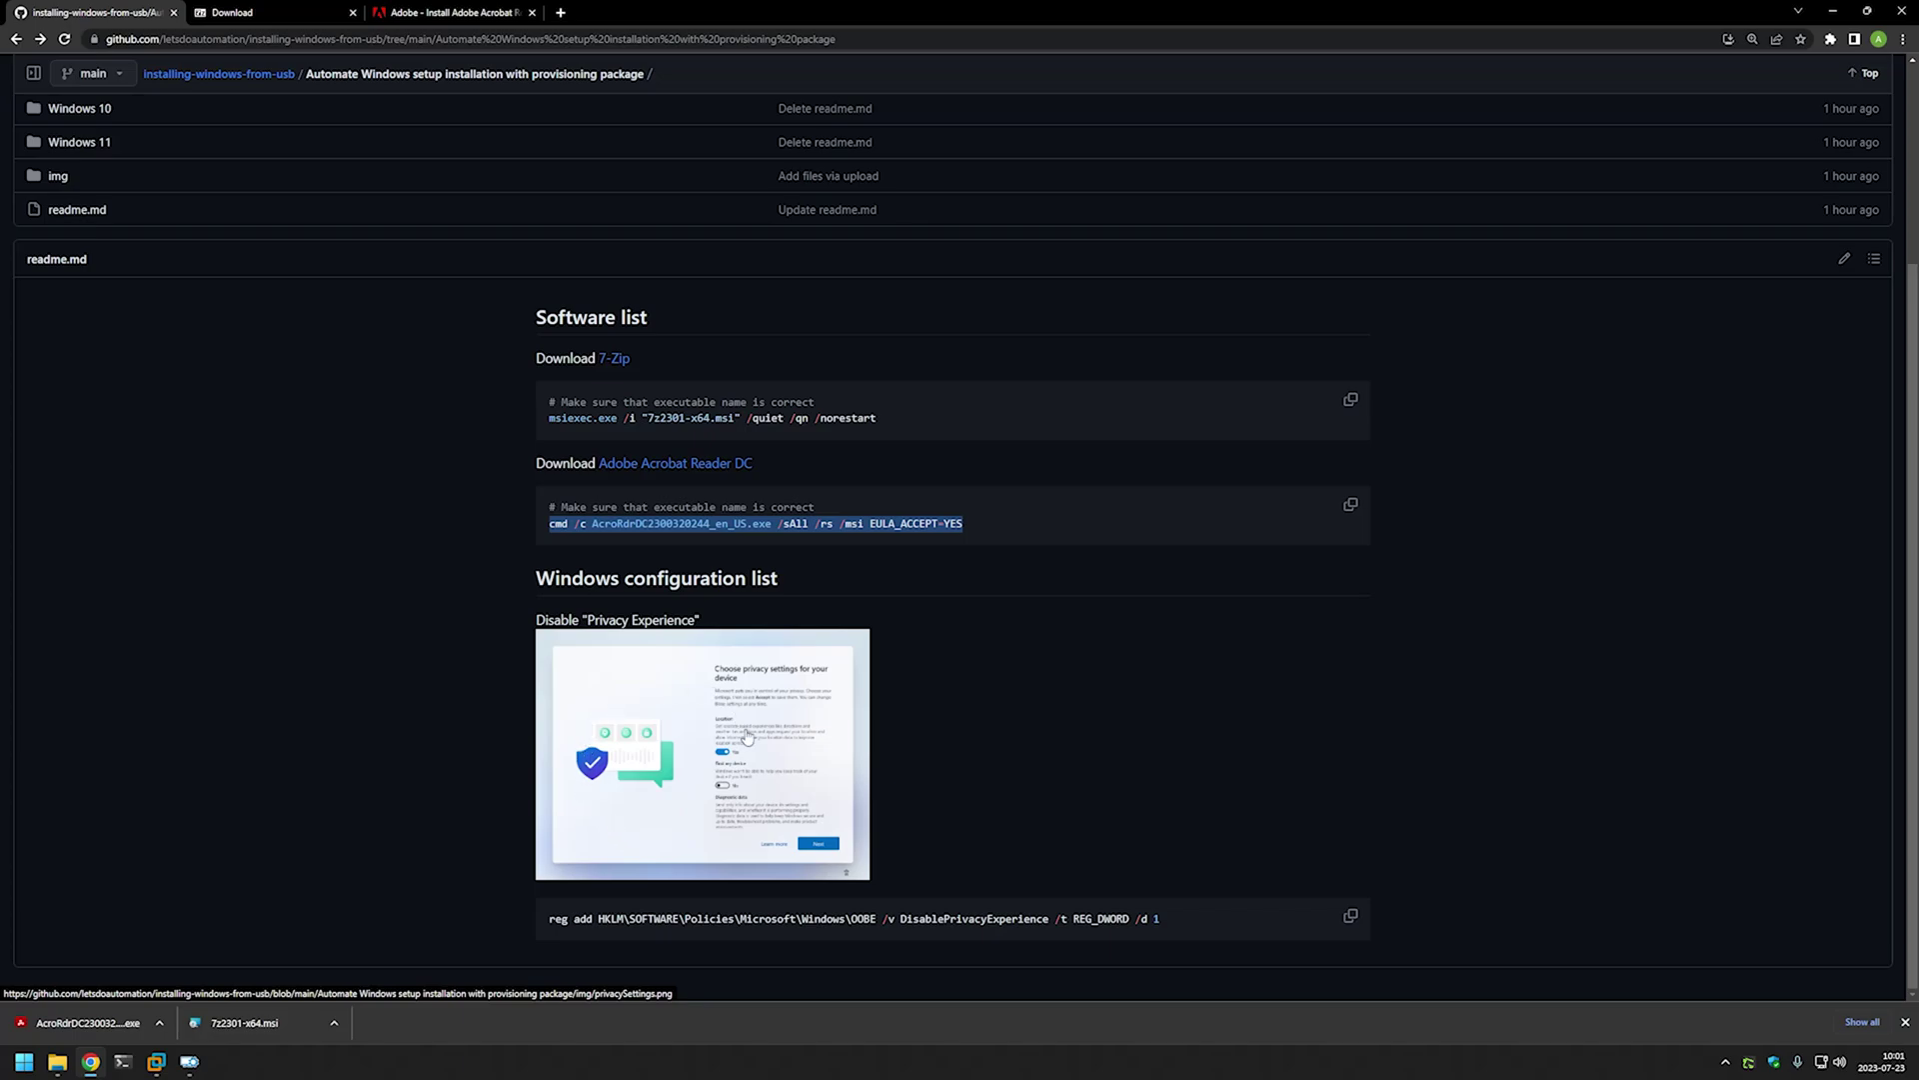
- Copy the reg add HKLM\…DisablePrivacyExperience command and return to Configuration Designer
left_click_drag(549, 918, 1154, 920)
key("ctrl+c")
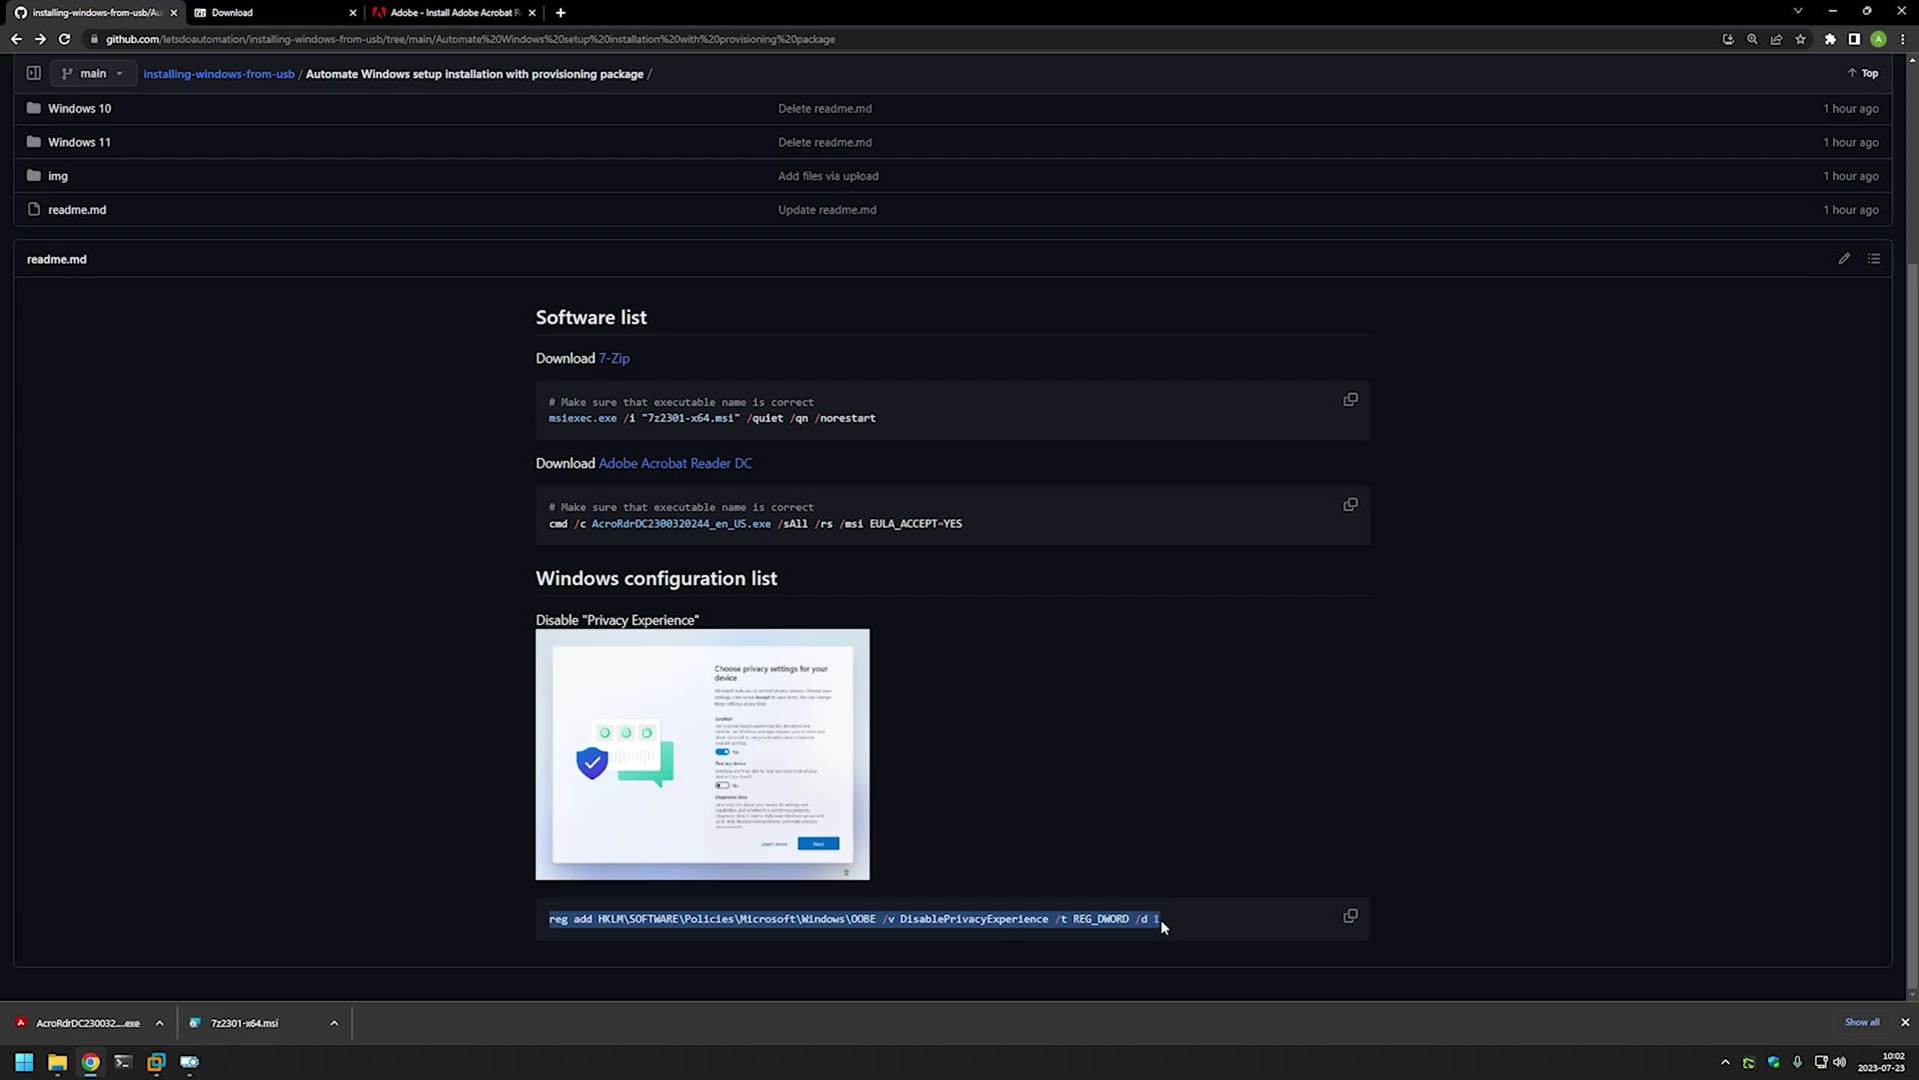
left_click(189, 1061)
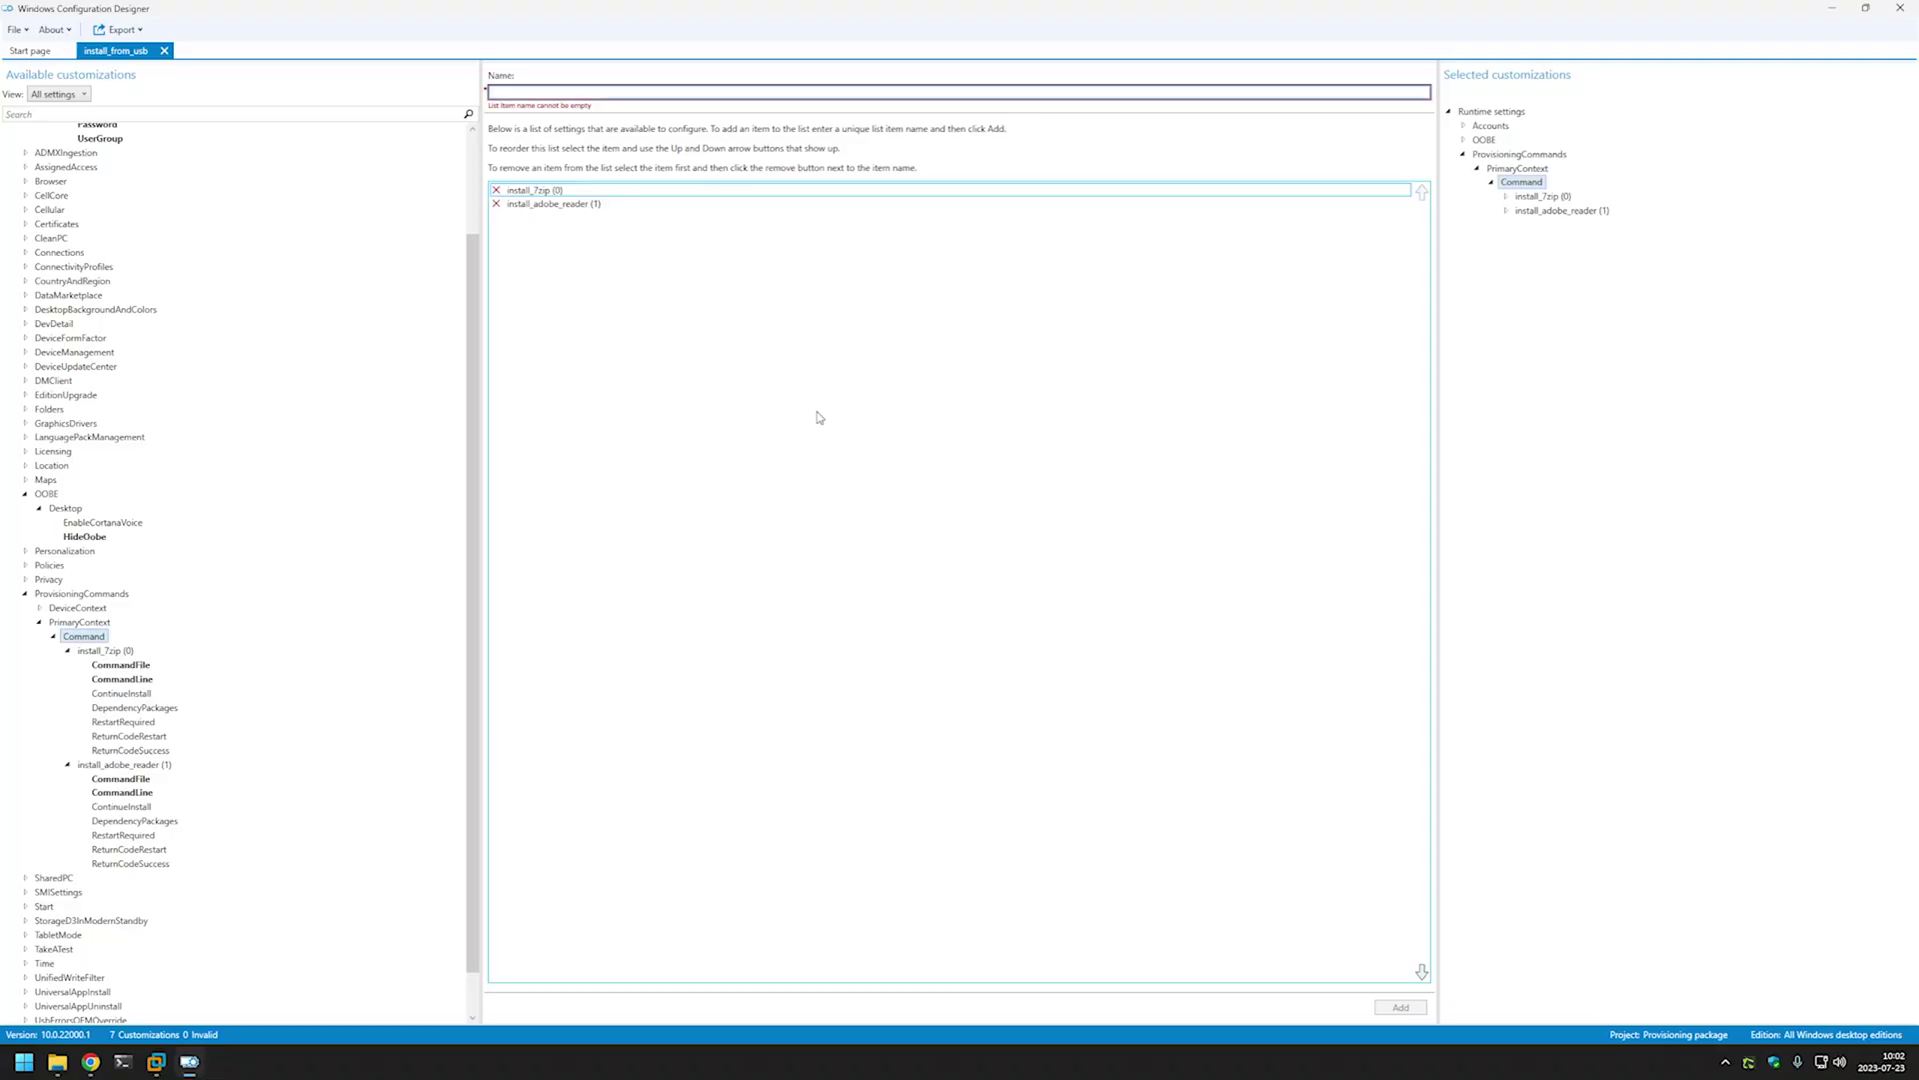
- Add command registry_disable_privacy_menu with the DisablePrivacyExperience reg add command as its CommandLine
left_click(561, 94)
type("registry_disable_privacy_menu")
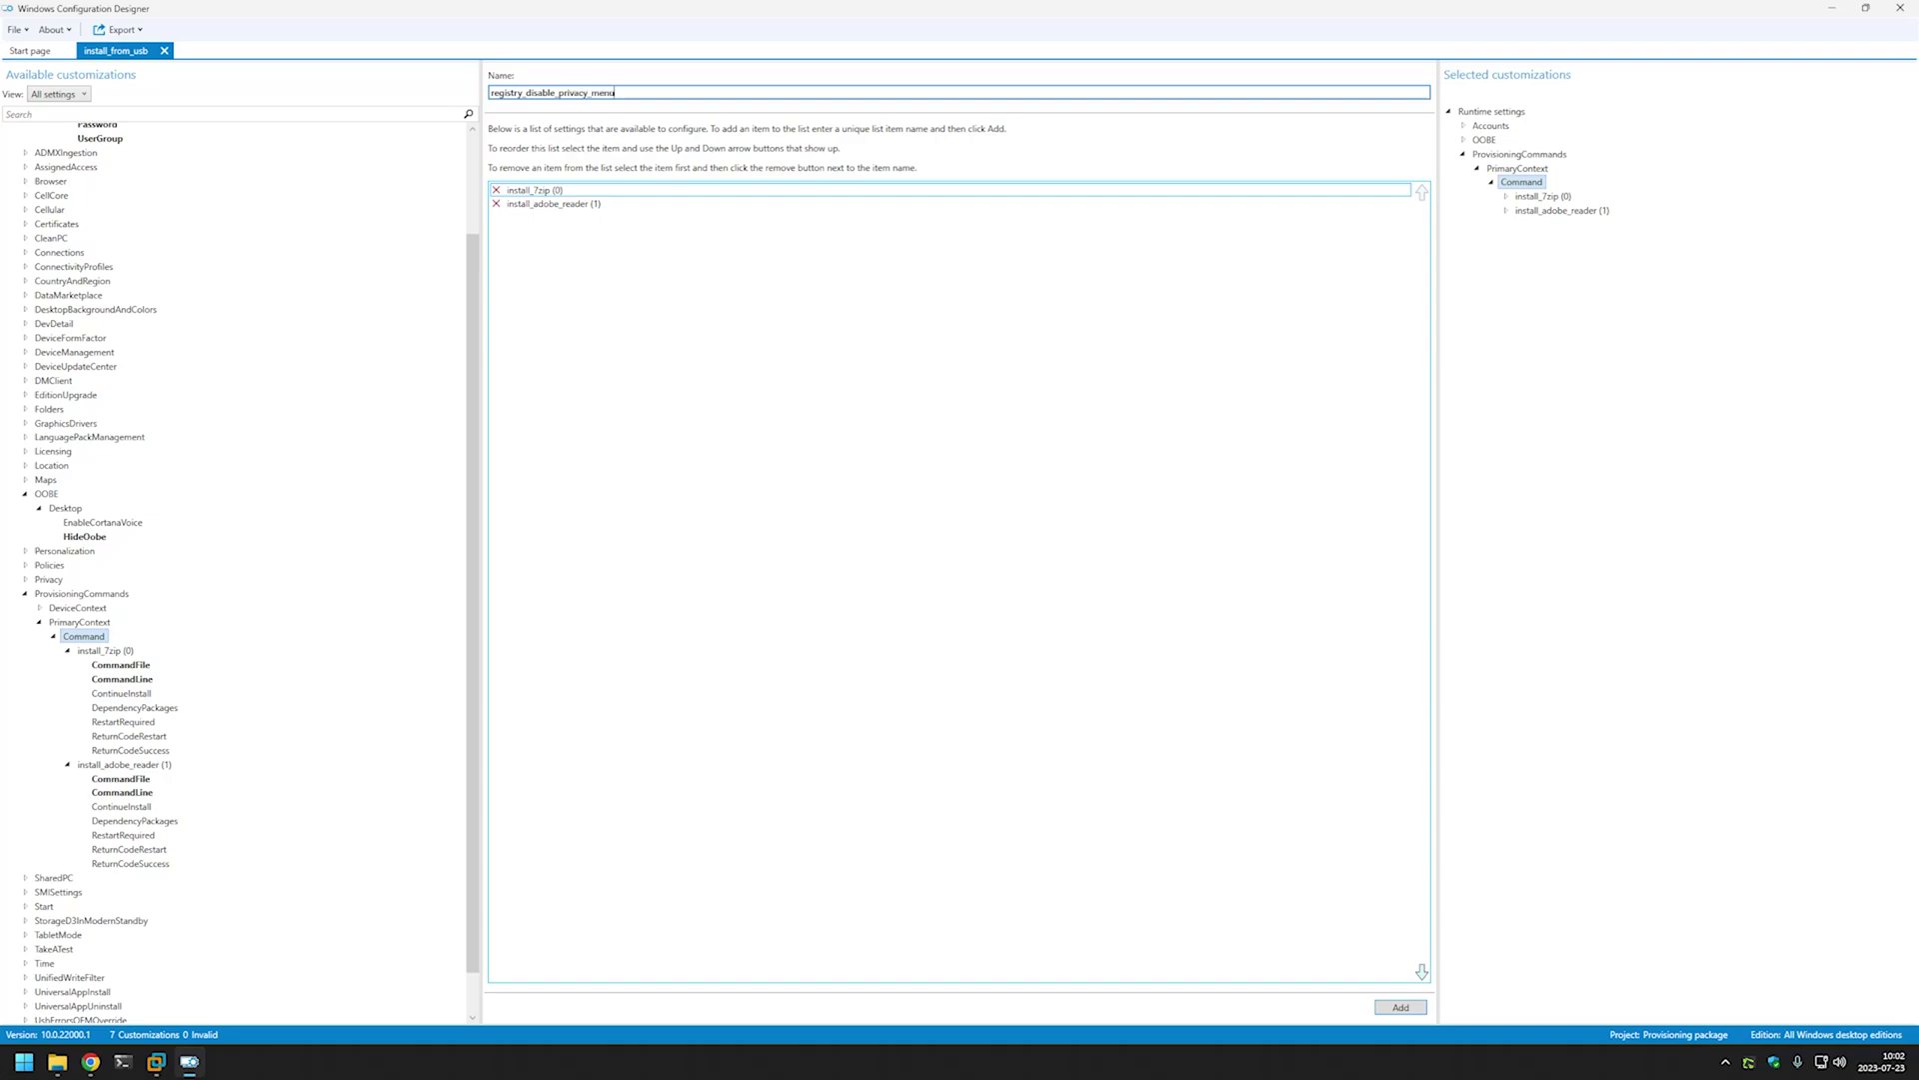
left_click(1391, 1007)
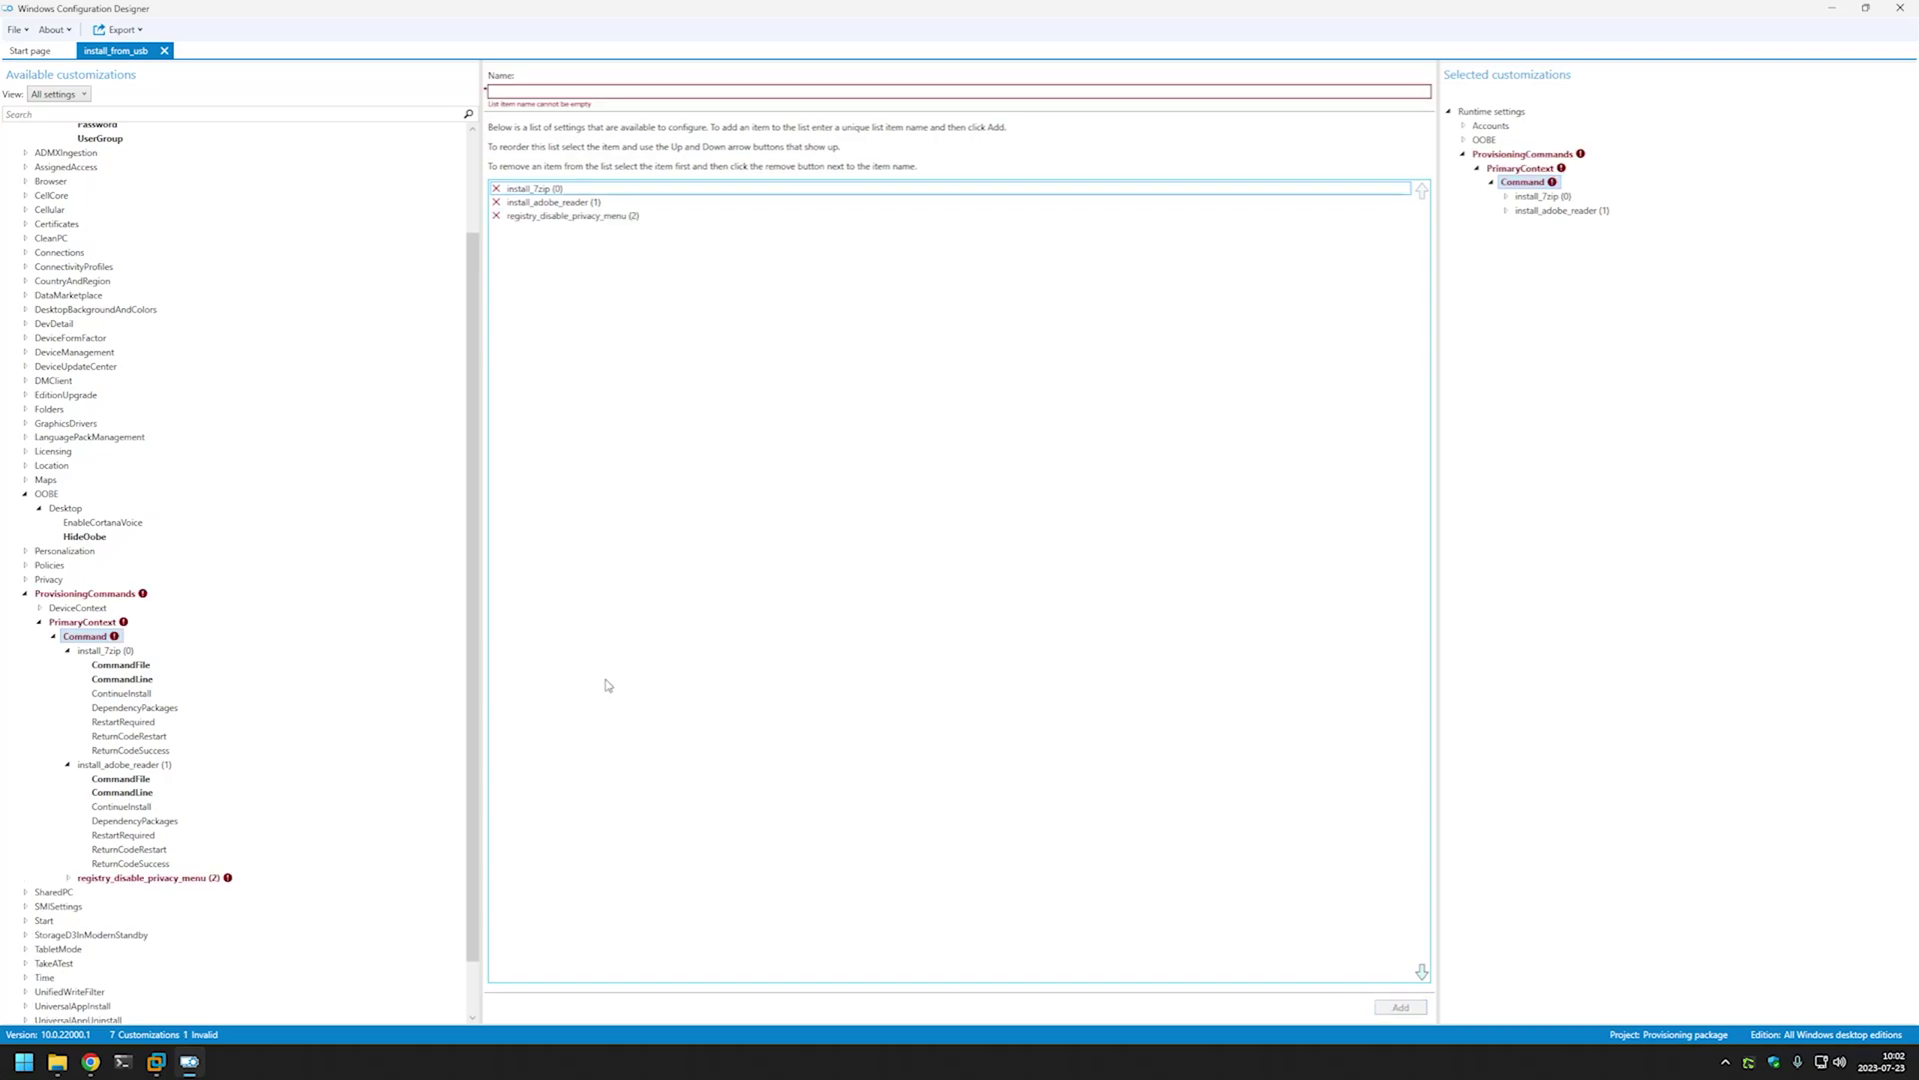
left_click(131, 878)
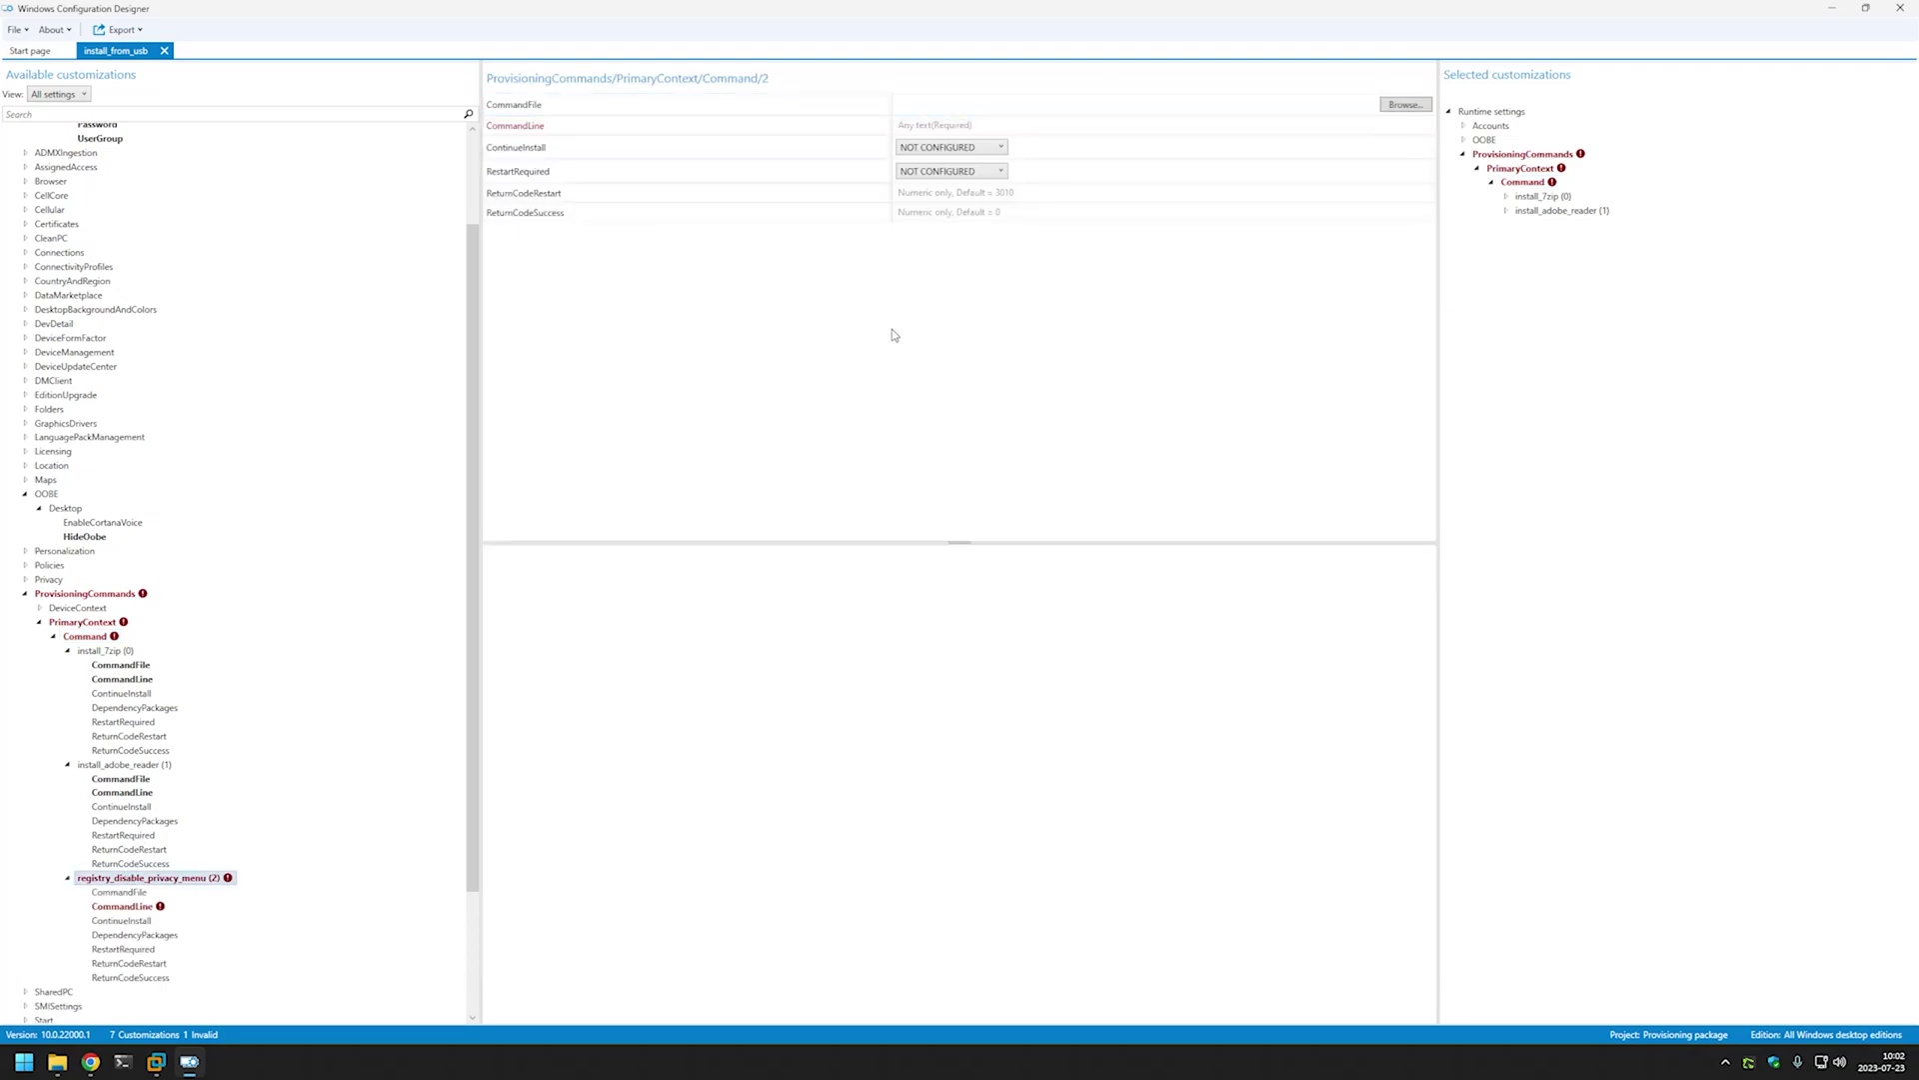
left_click(913, 130)
key("ctrl+v")
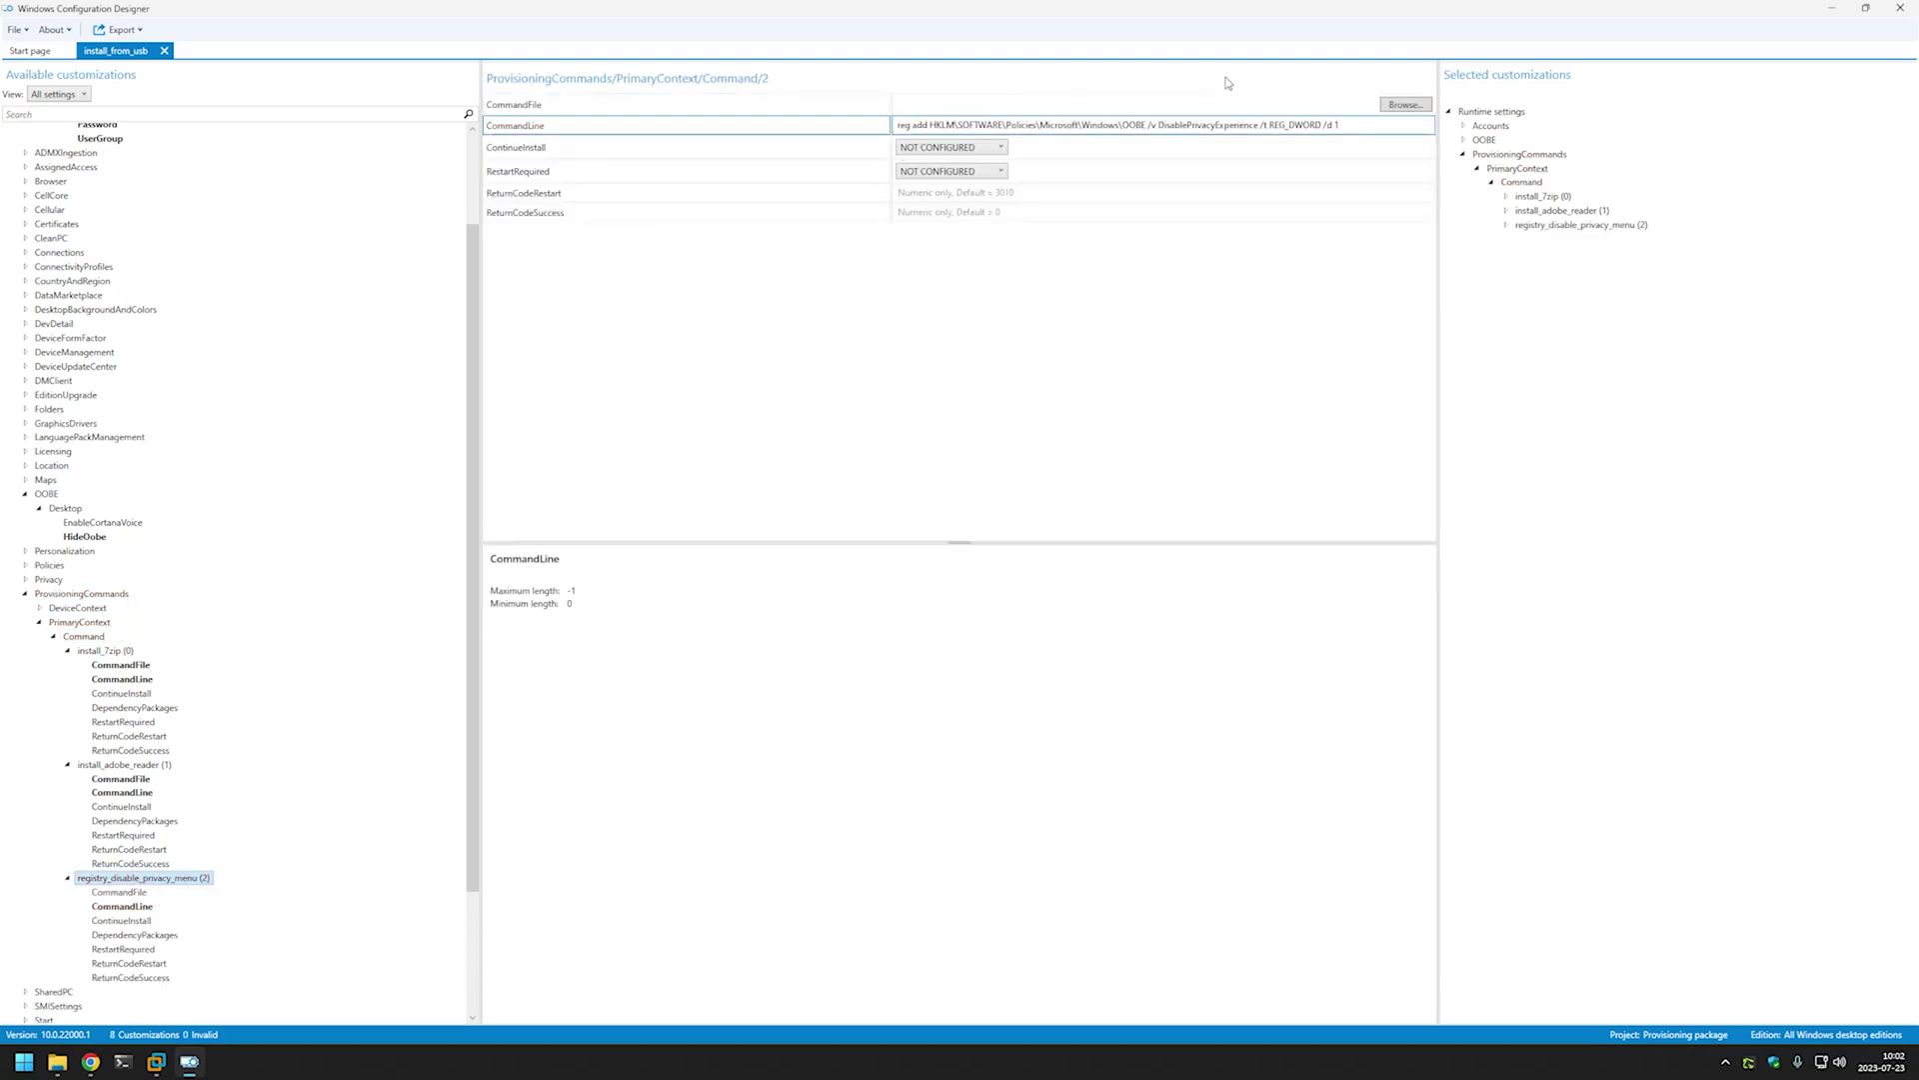
left_click_drag(1342, 125, 897, 125)
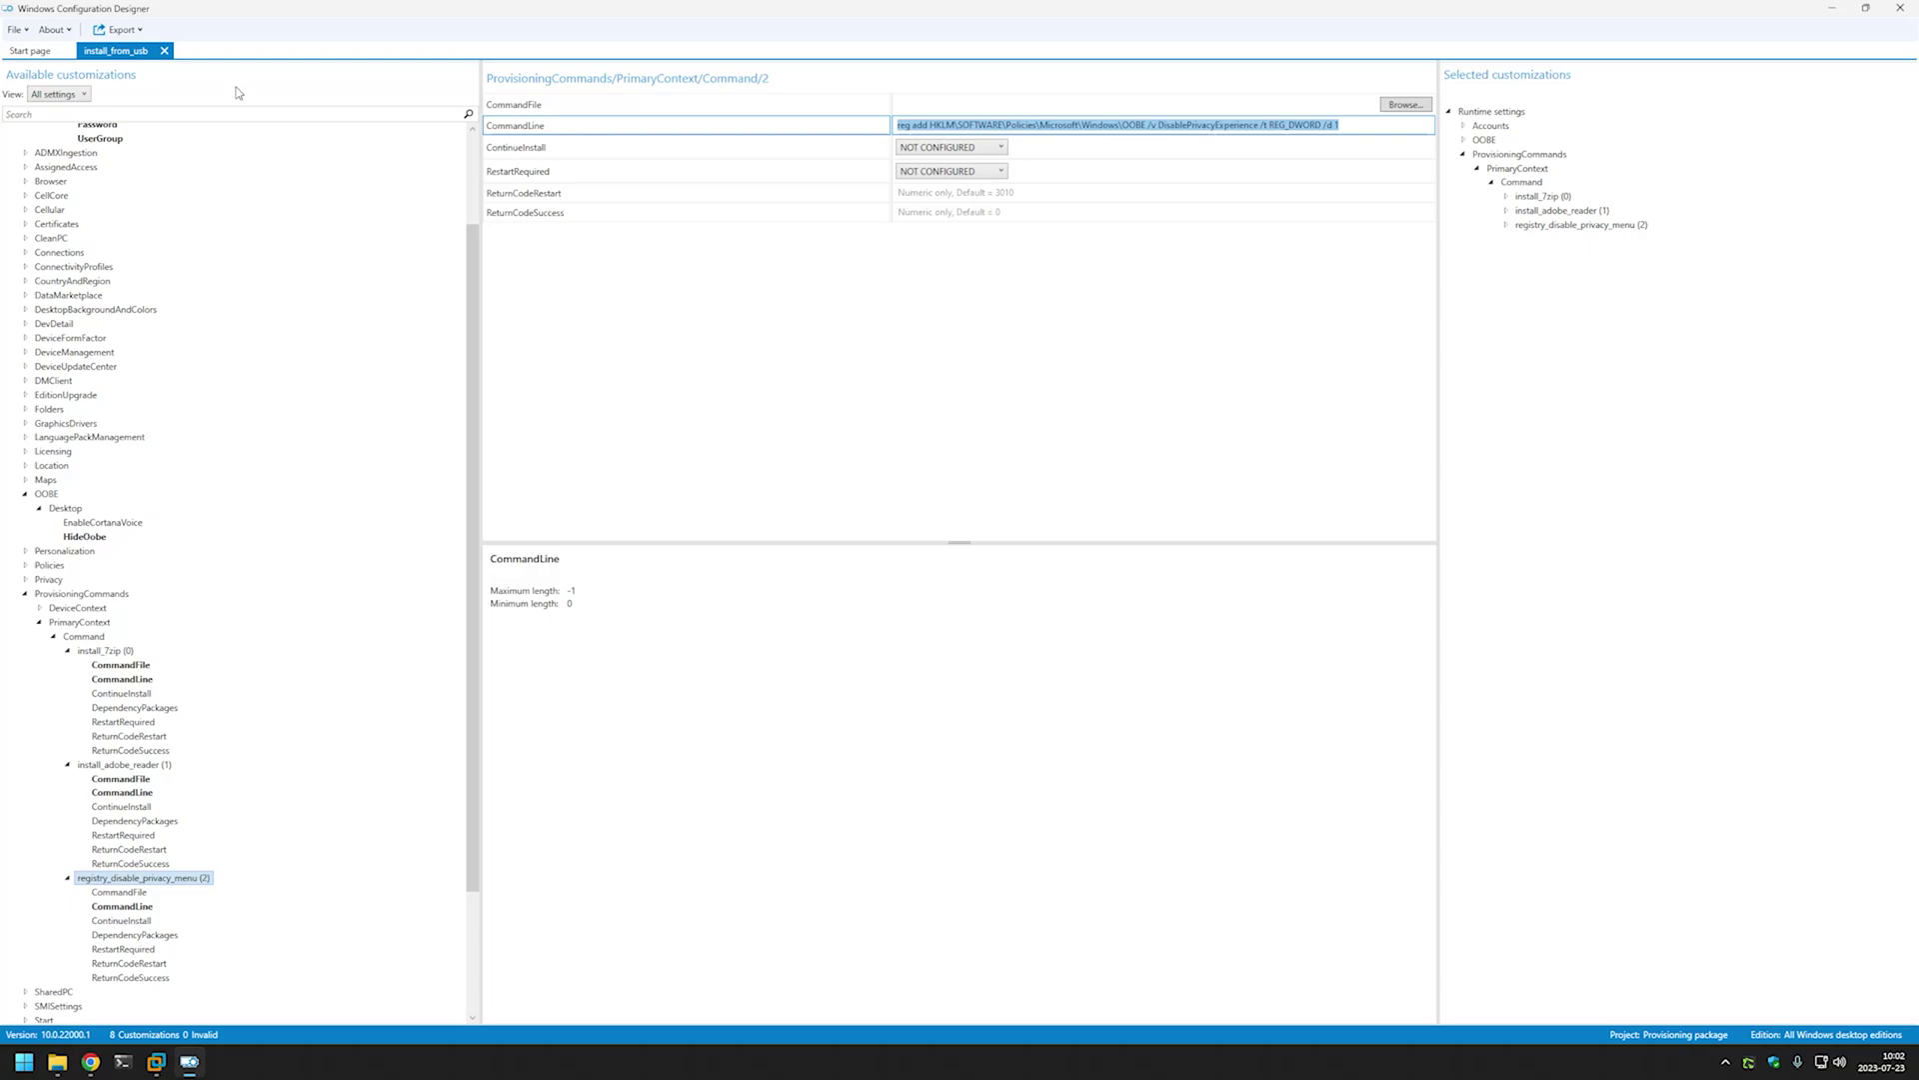
- Export and build install_from_usb.ppkg with owner IT Admin, then open its output folder
left_click(118, 30)
left_click(105, 48)
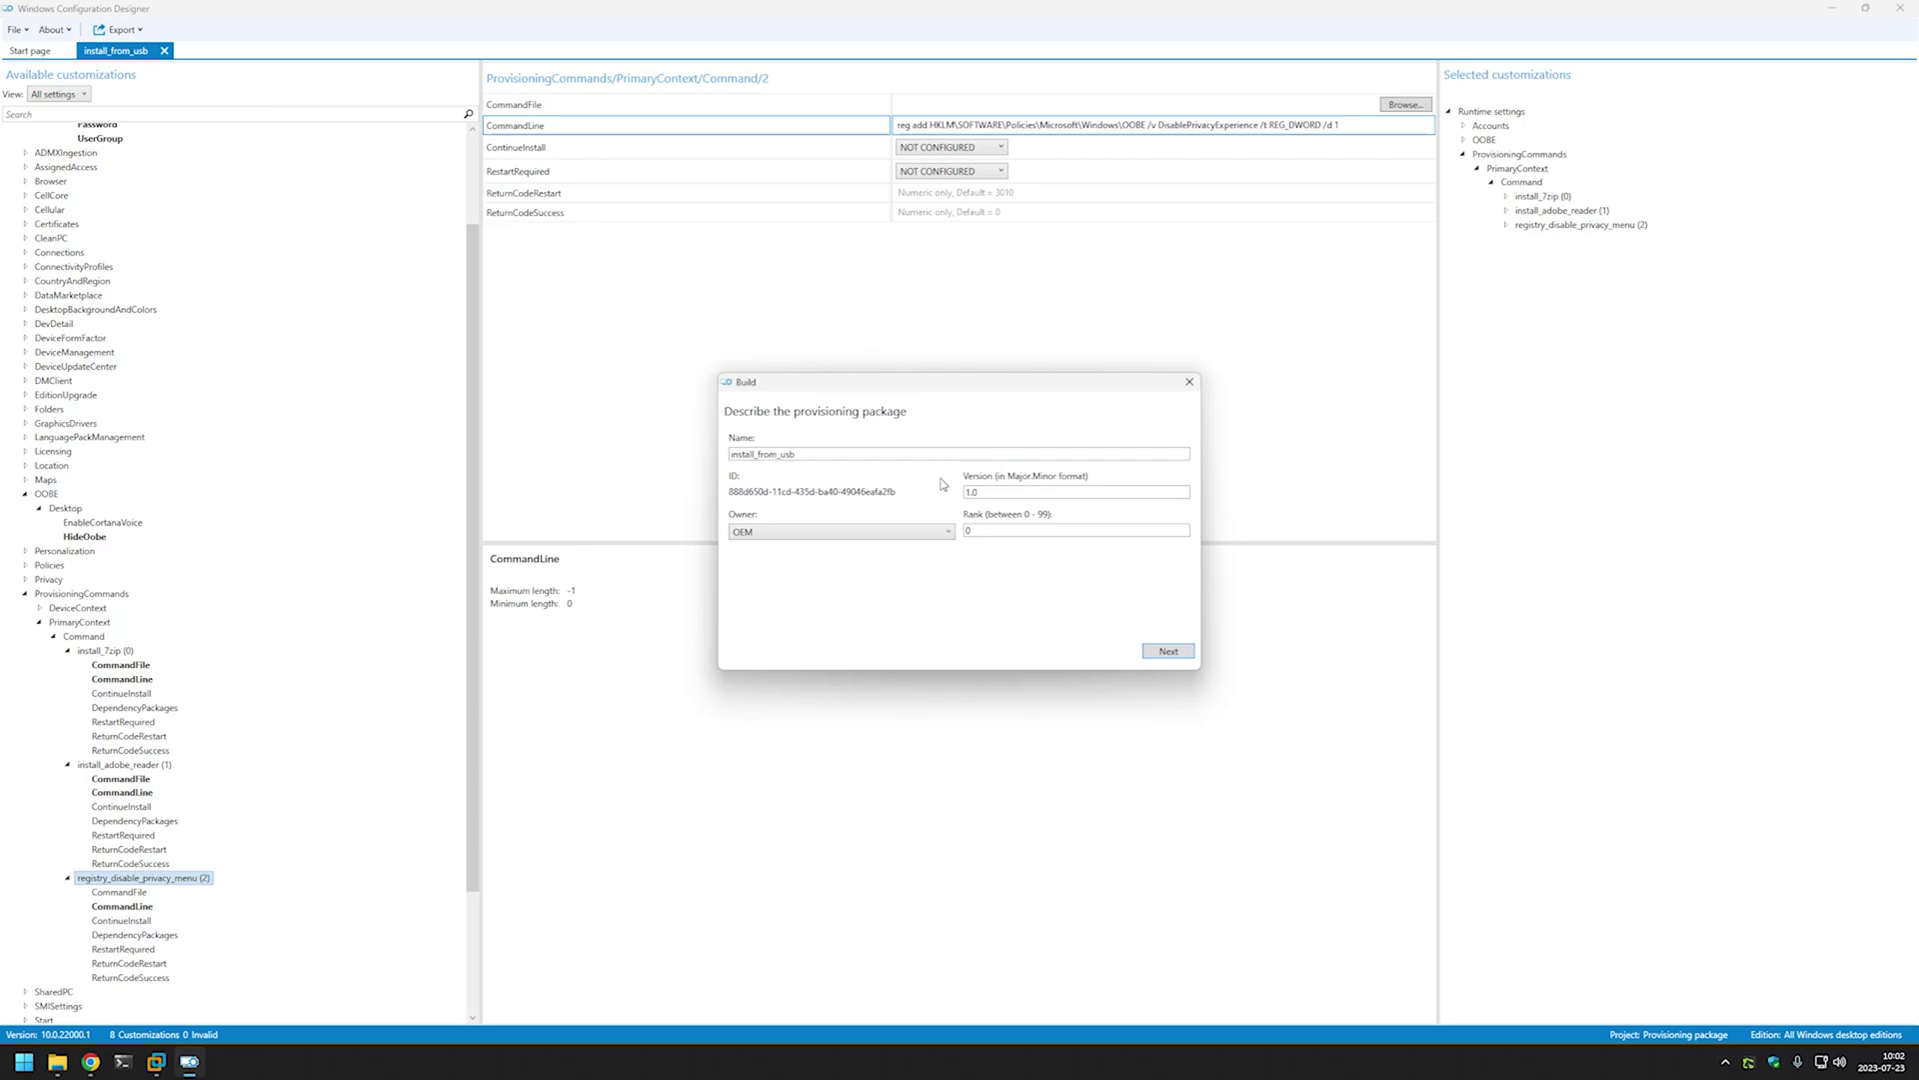
left_click(800, 532)
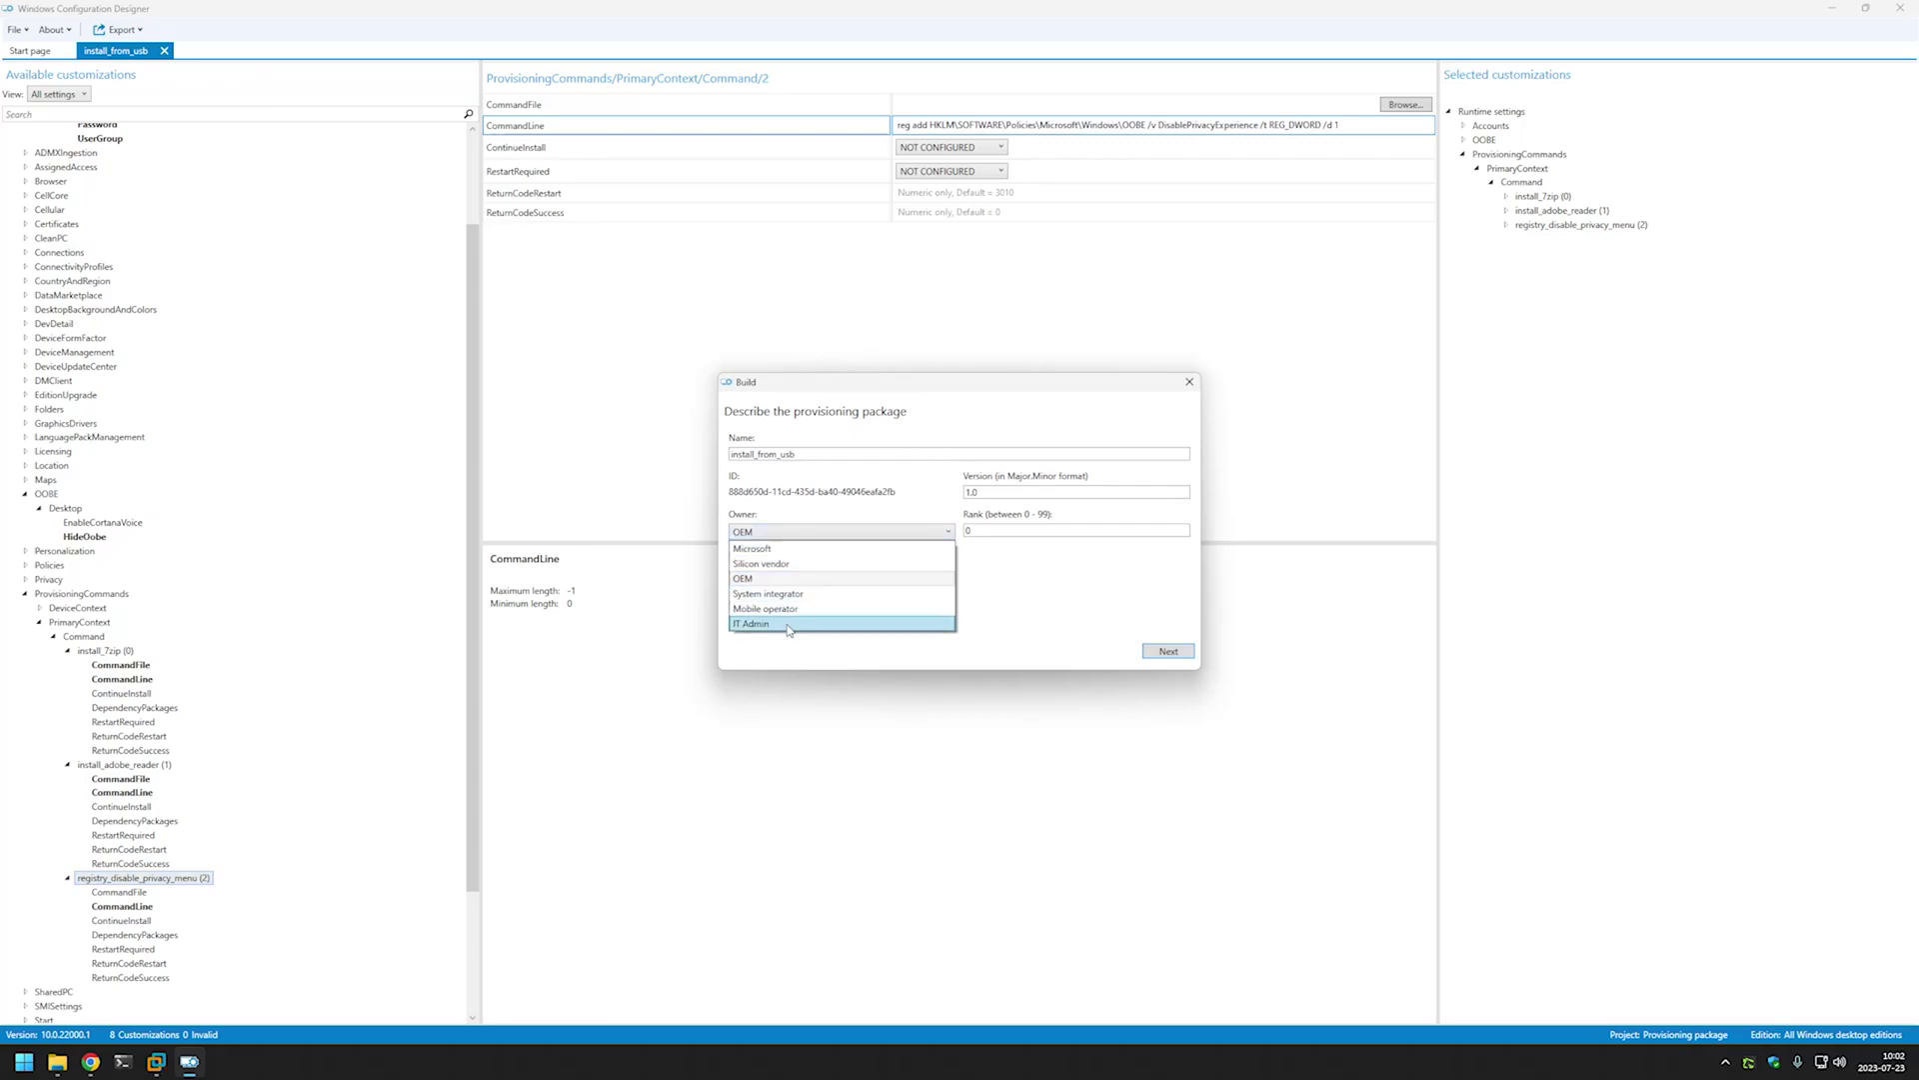
left_click(789, 628)
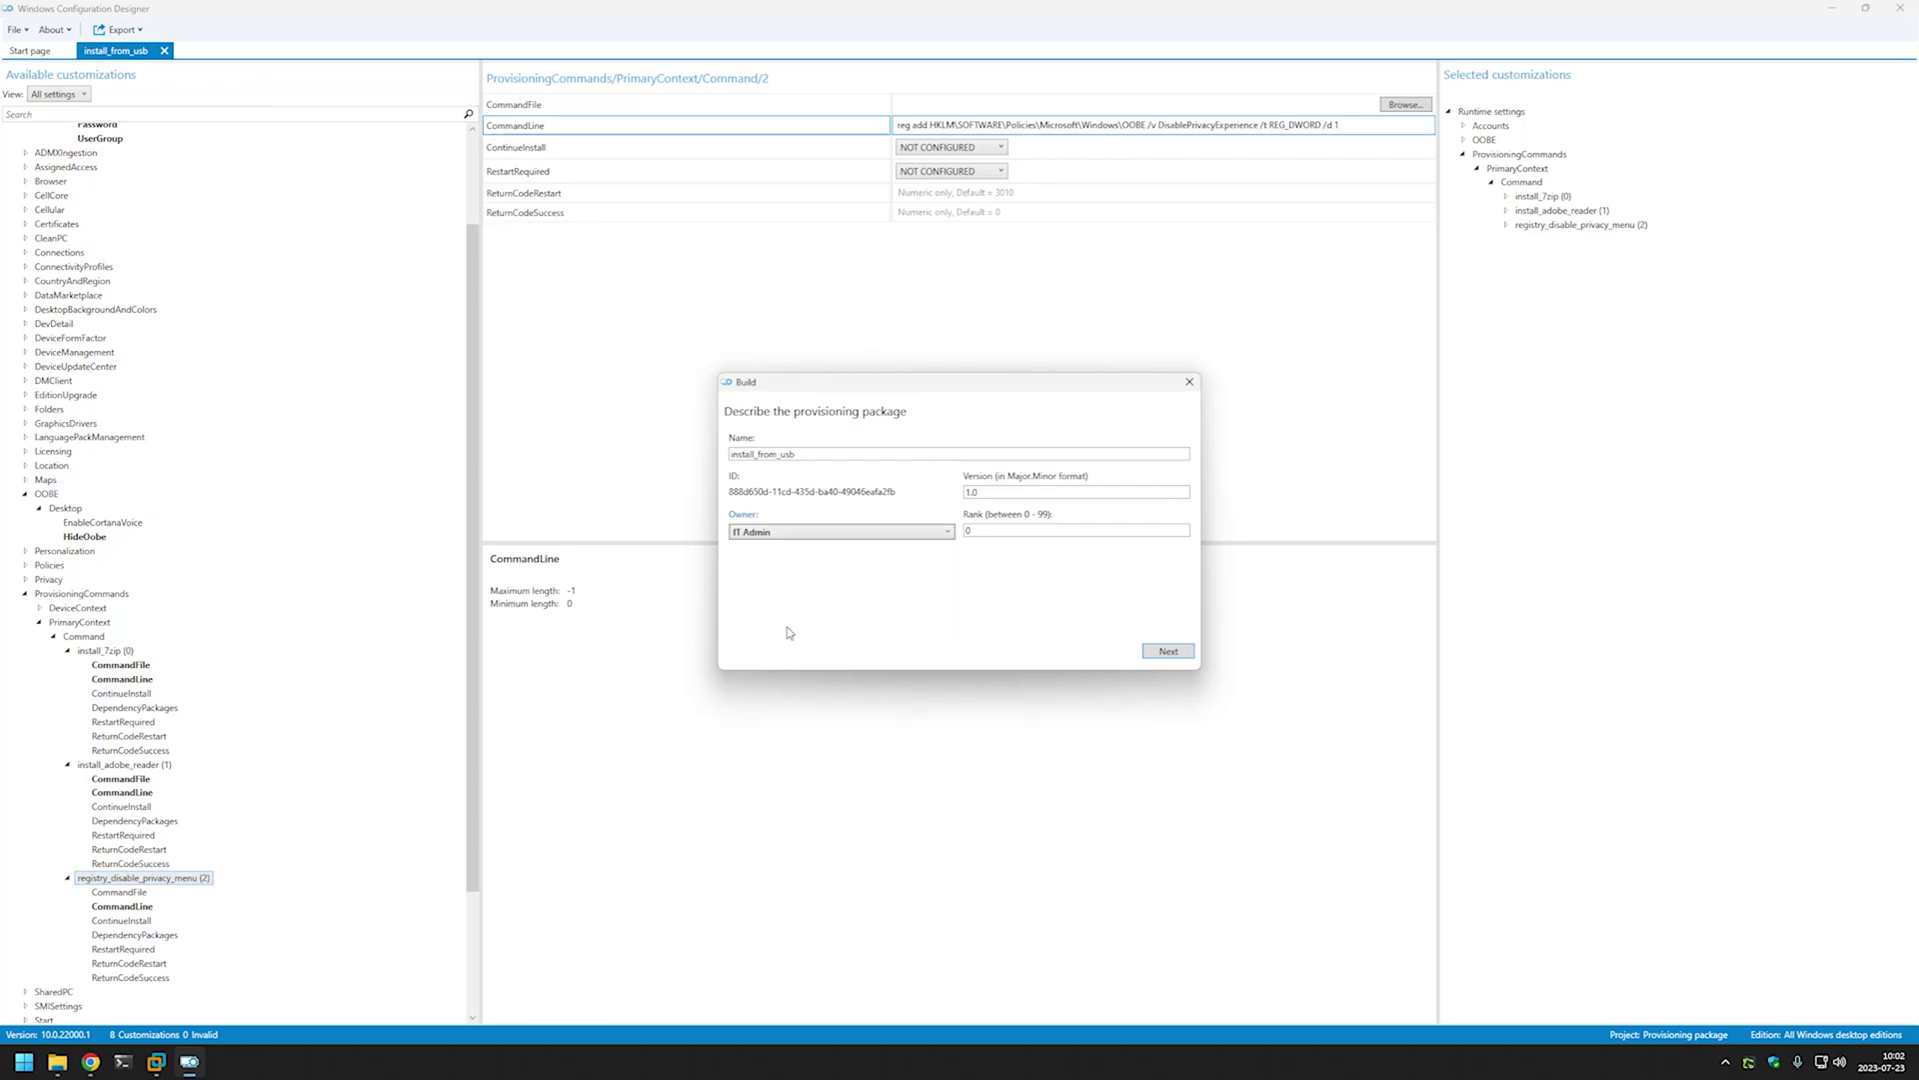
left_click(1168, 652)
left_click(1168, 651)
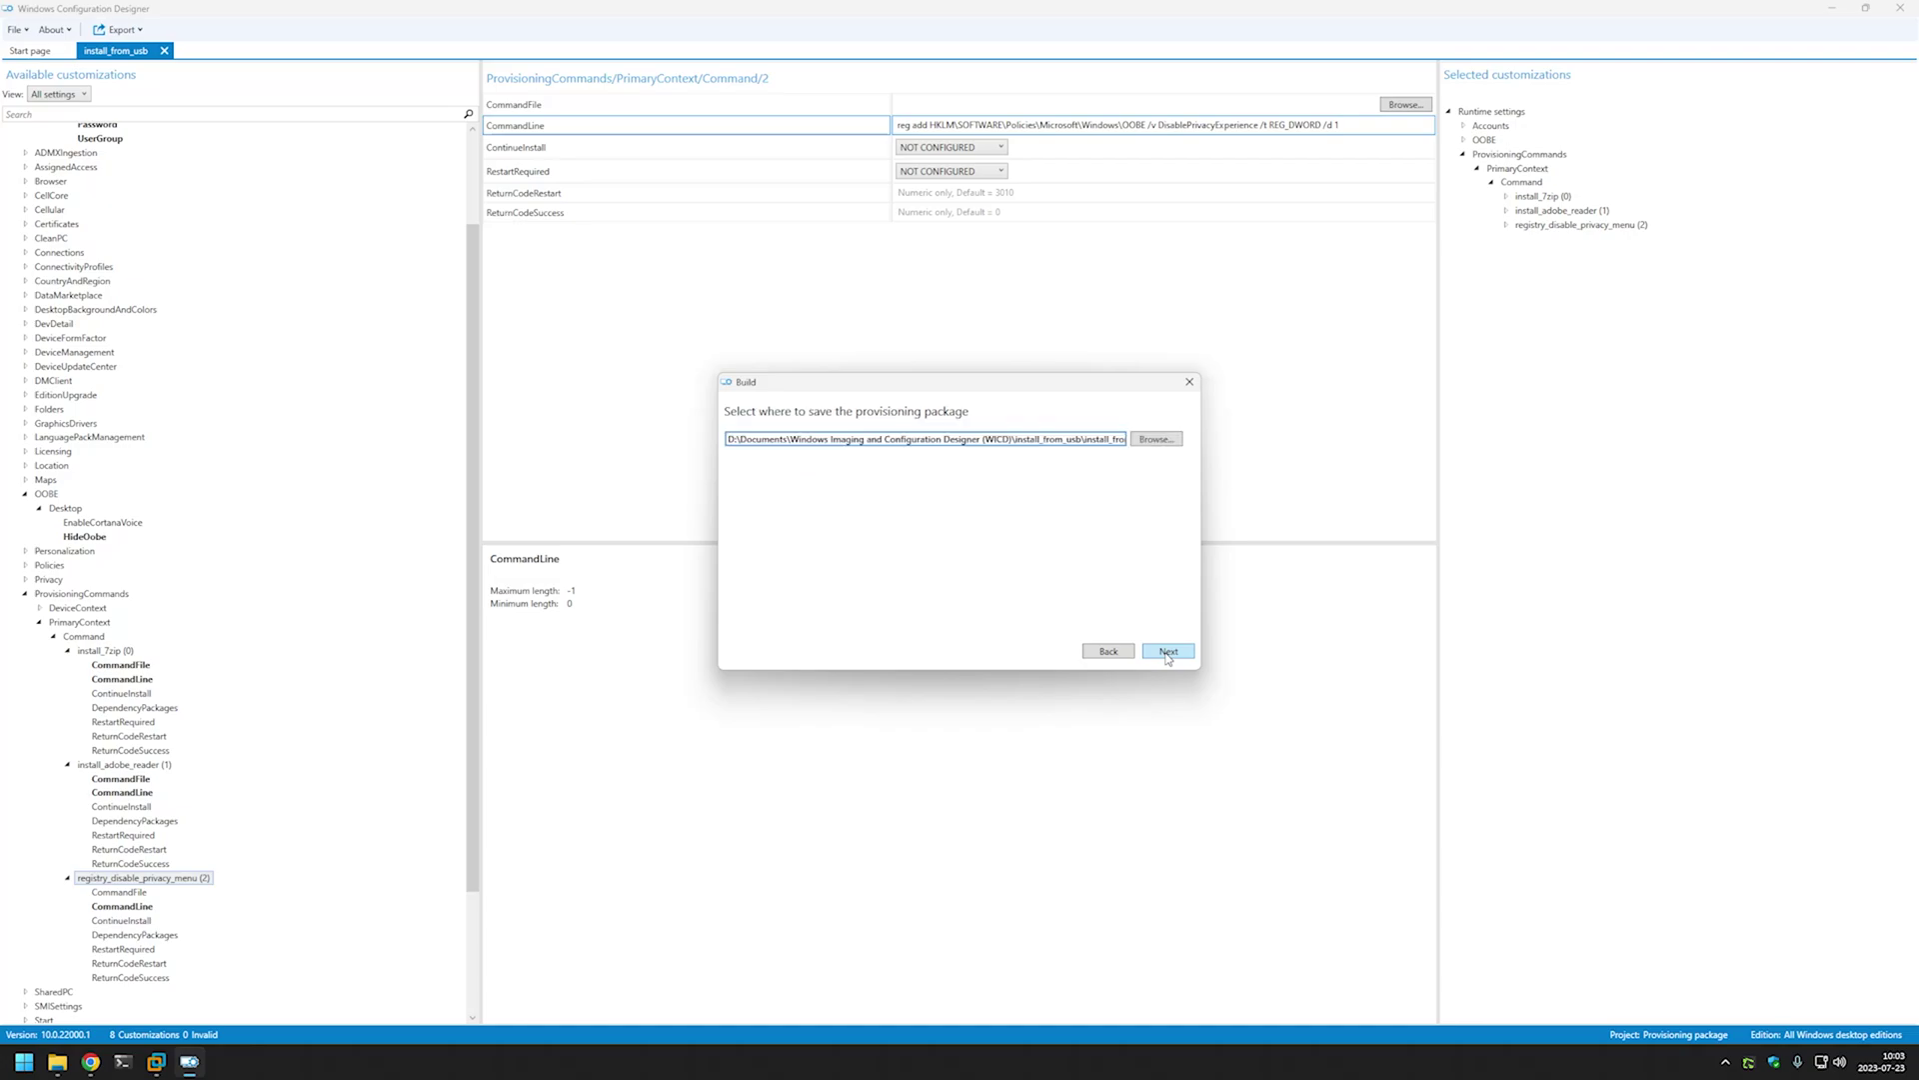
left_click(1168, 652)
left_click(1049, 652)
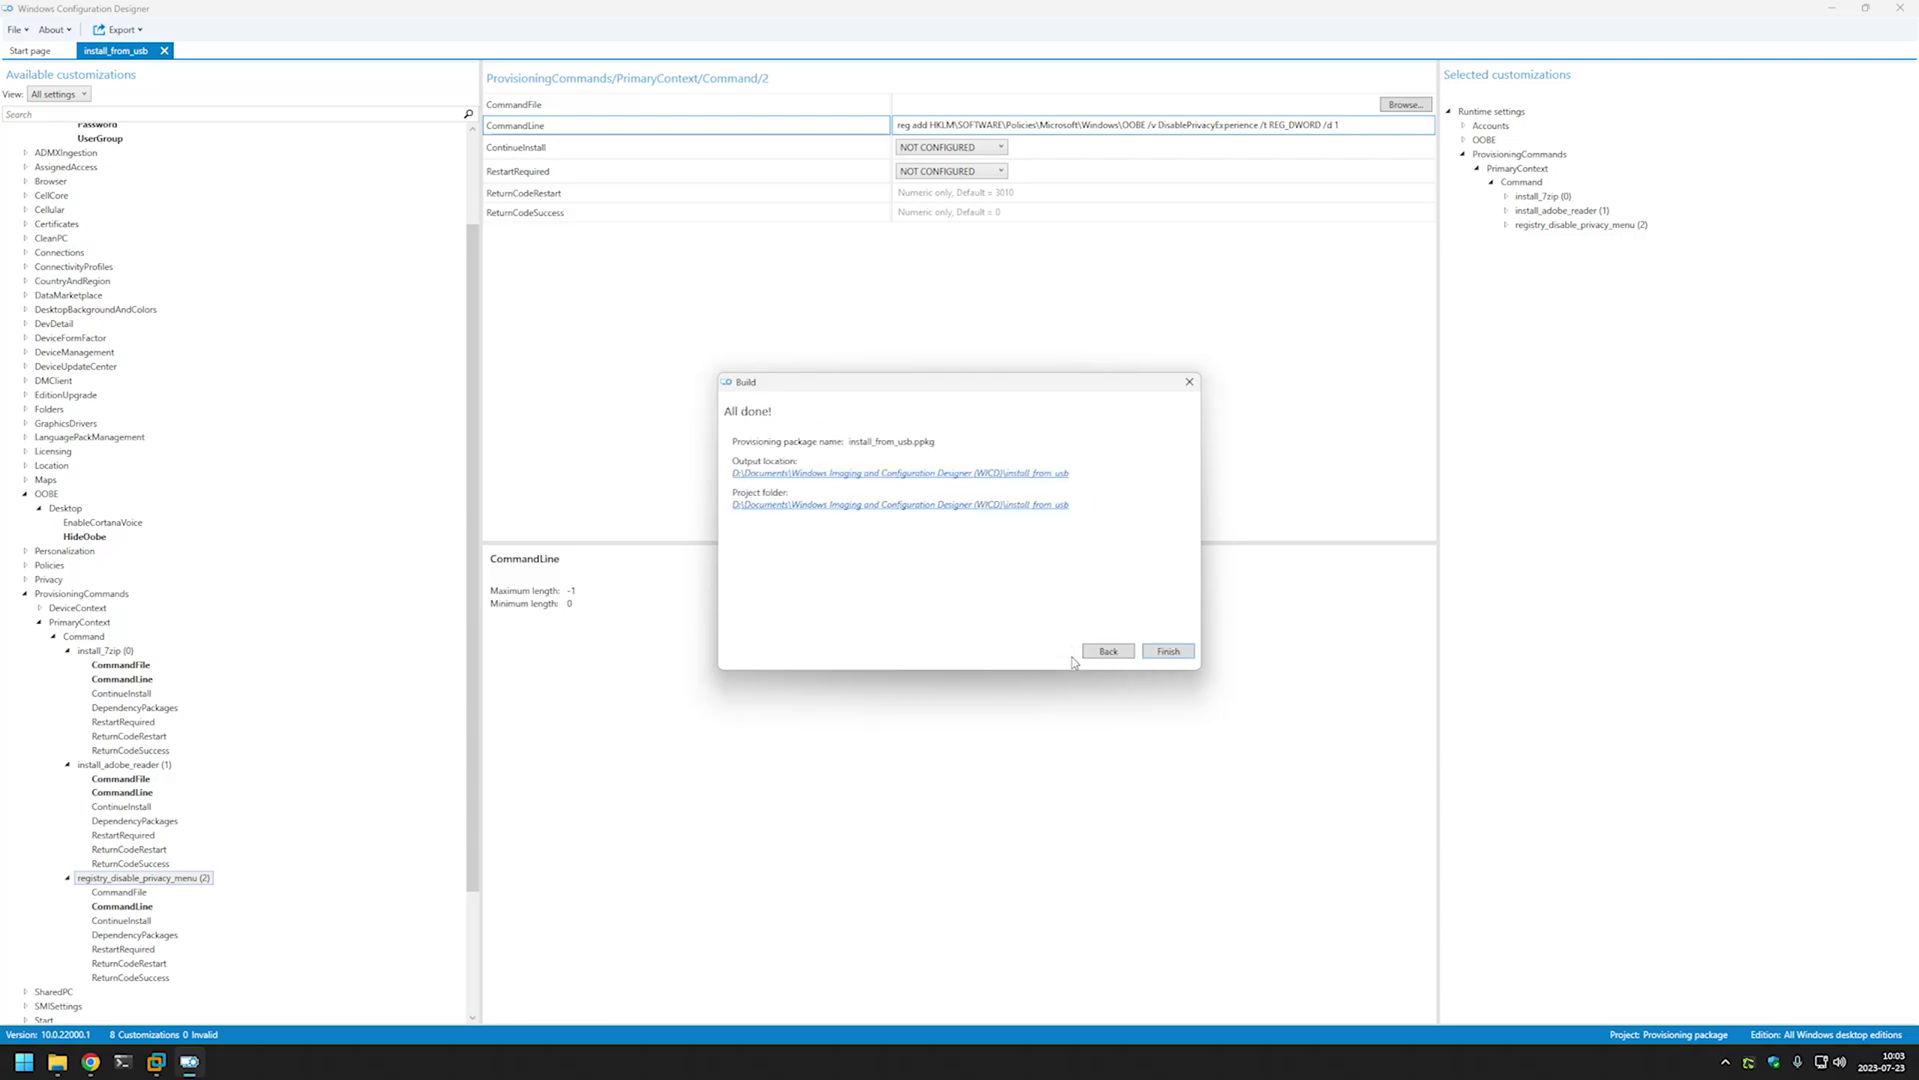
left_click(812, 473)
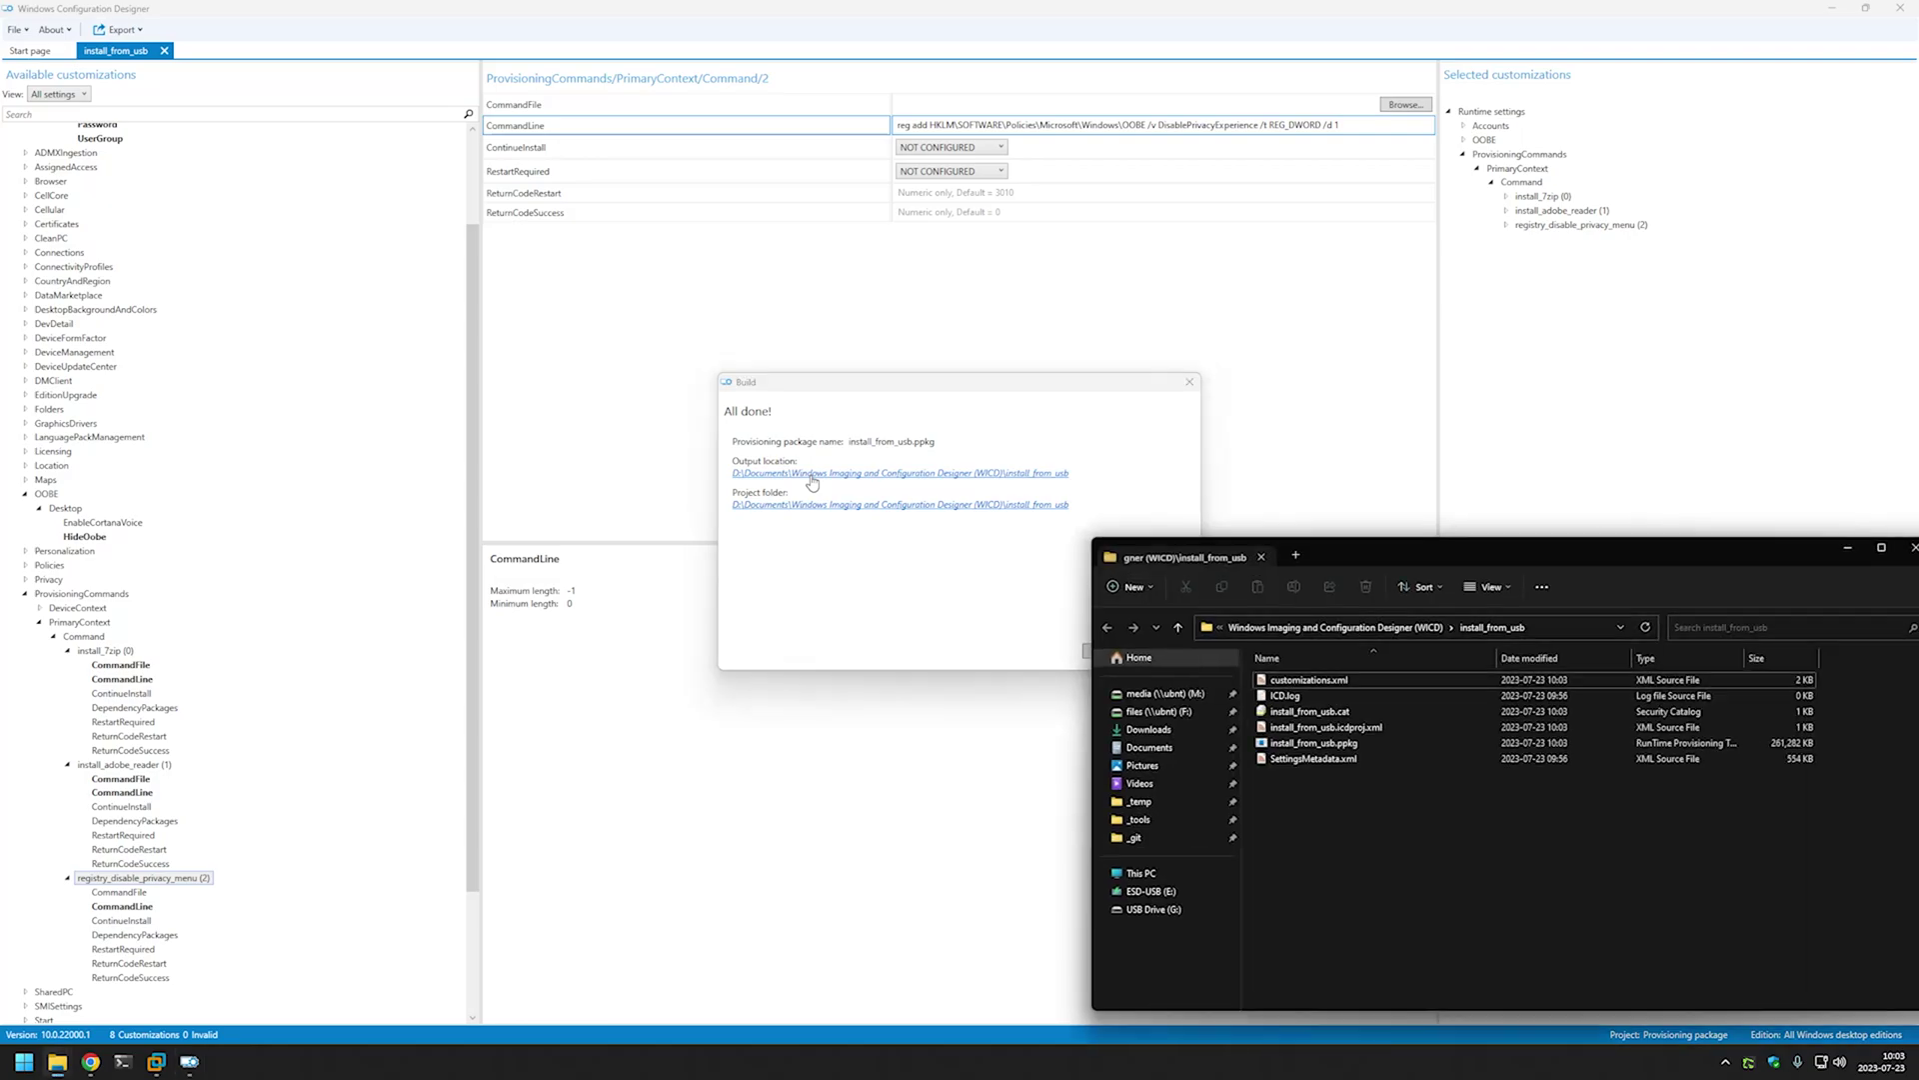
- Copy install_from_usb.ppkg onto the ESD-USB (E:) drive and switch to VMware Workstation
left_click_drag(1375, 550, 808, 236)
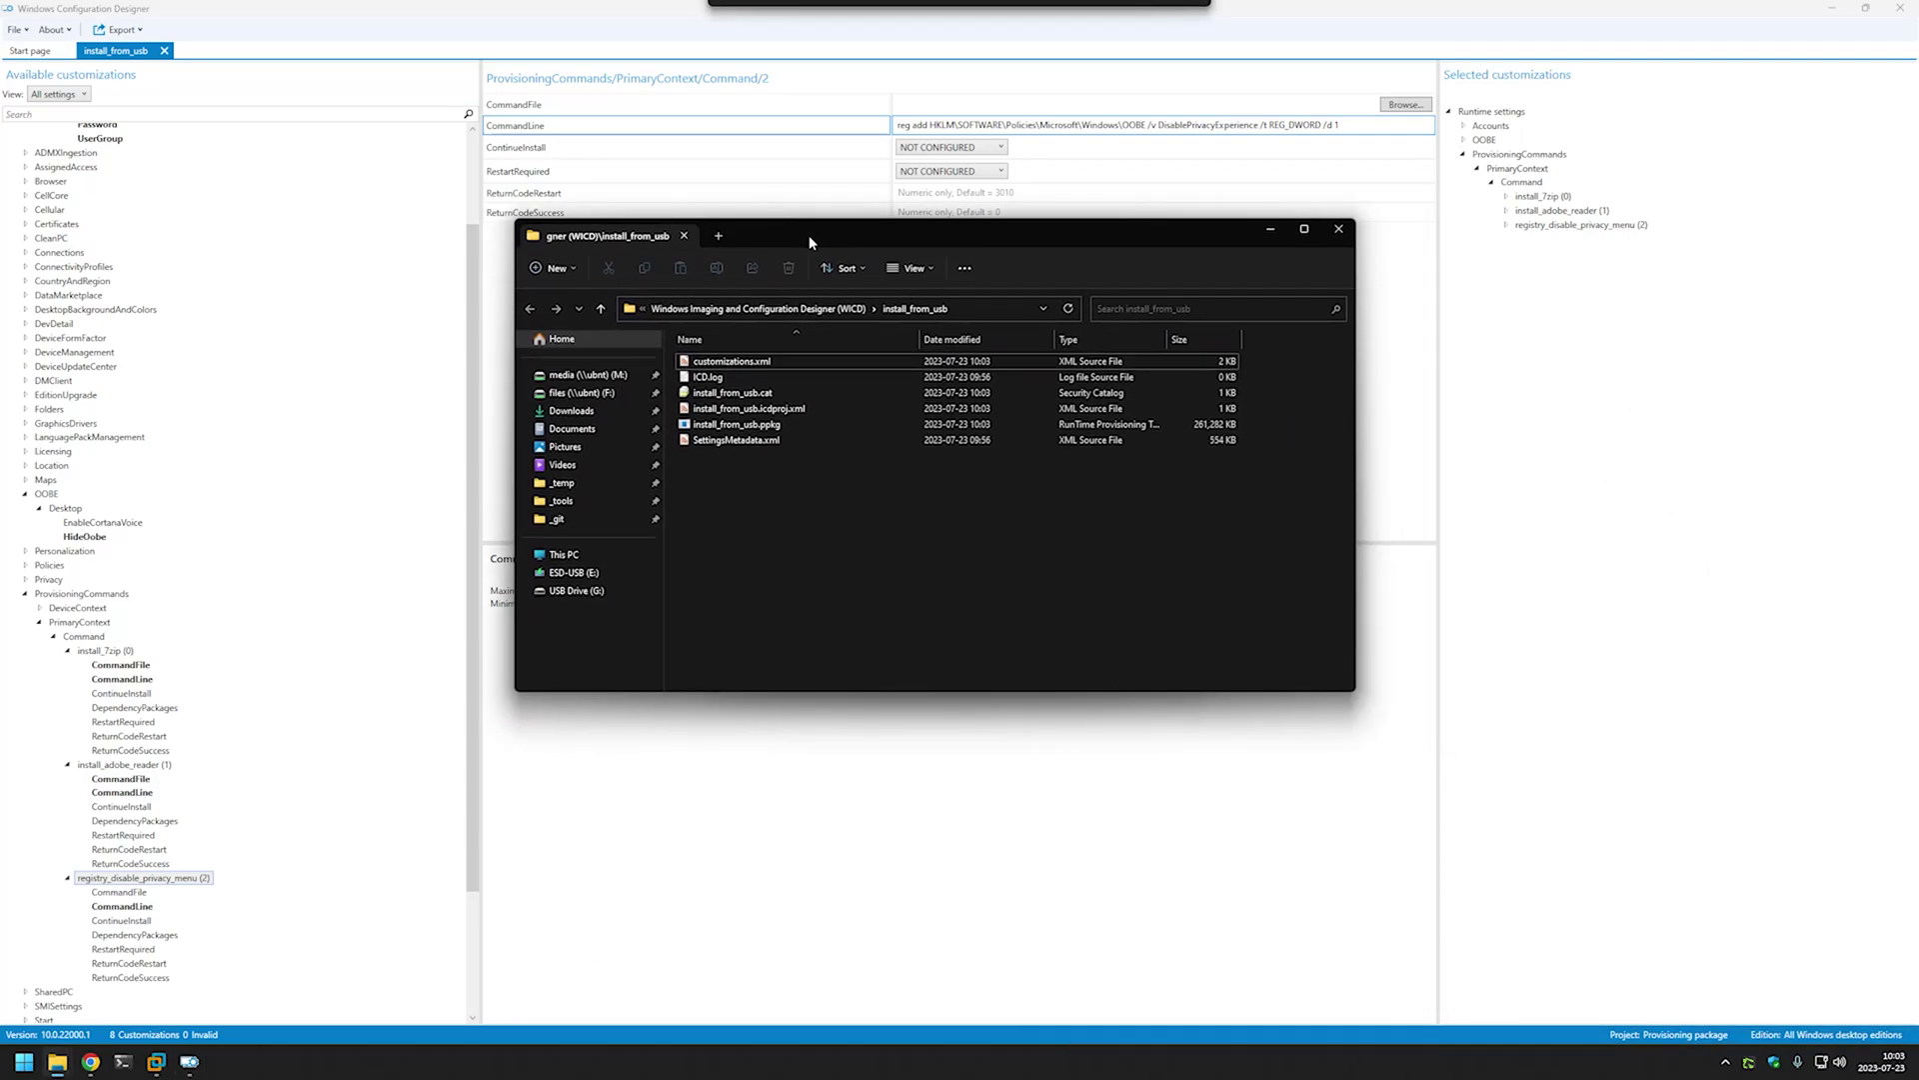
left_click(786, 424)
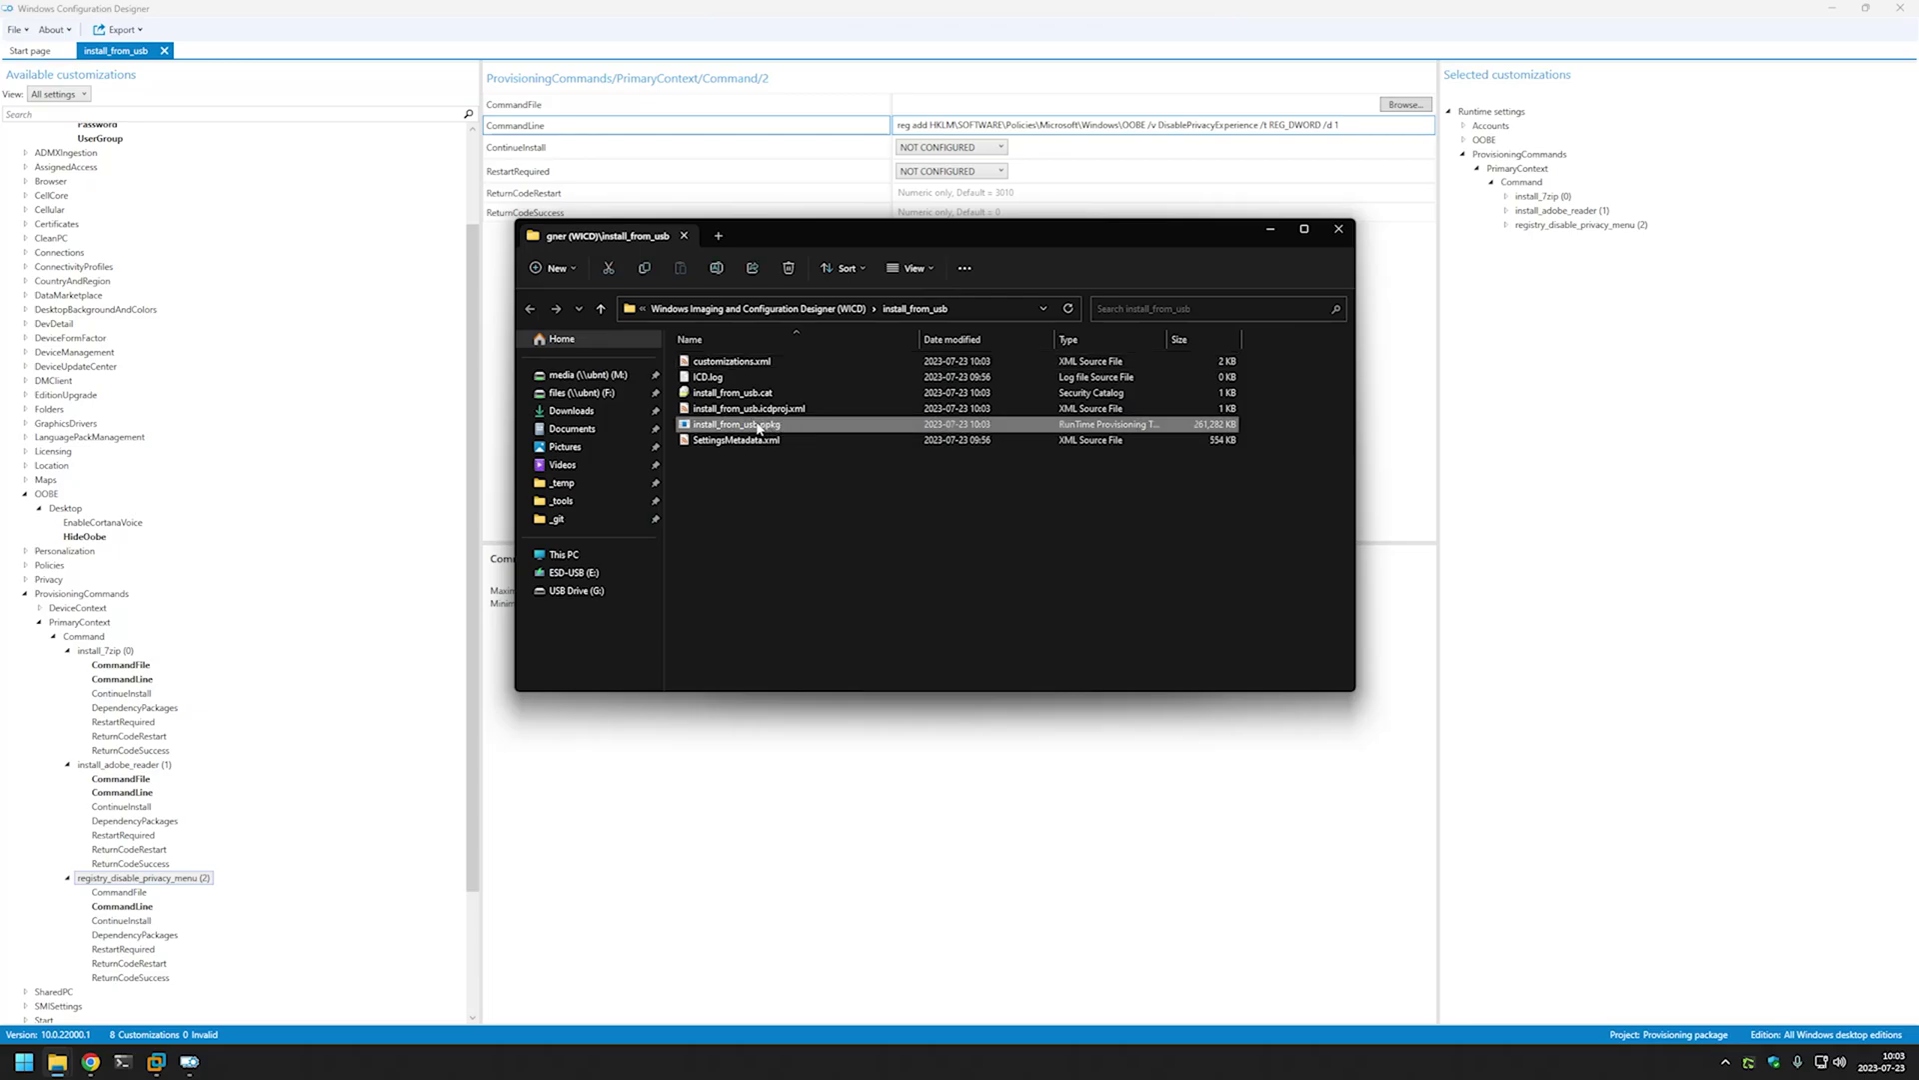
right_click(758, 428)
left_click(826, 620)
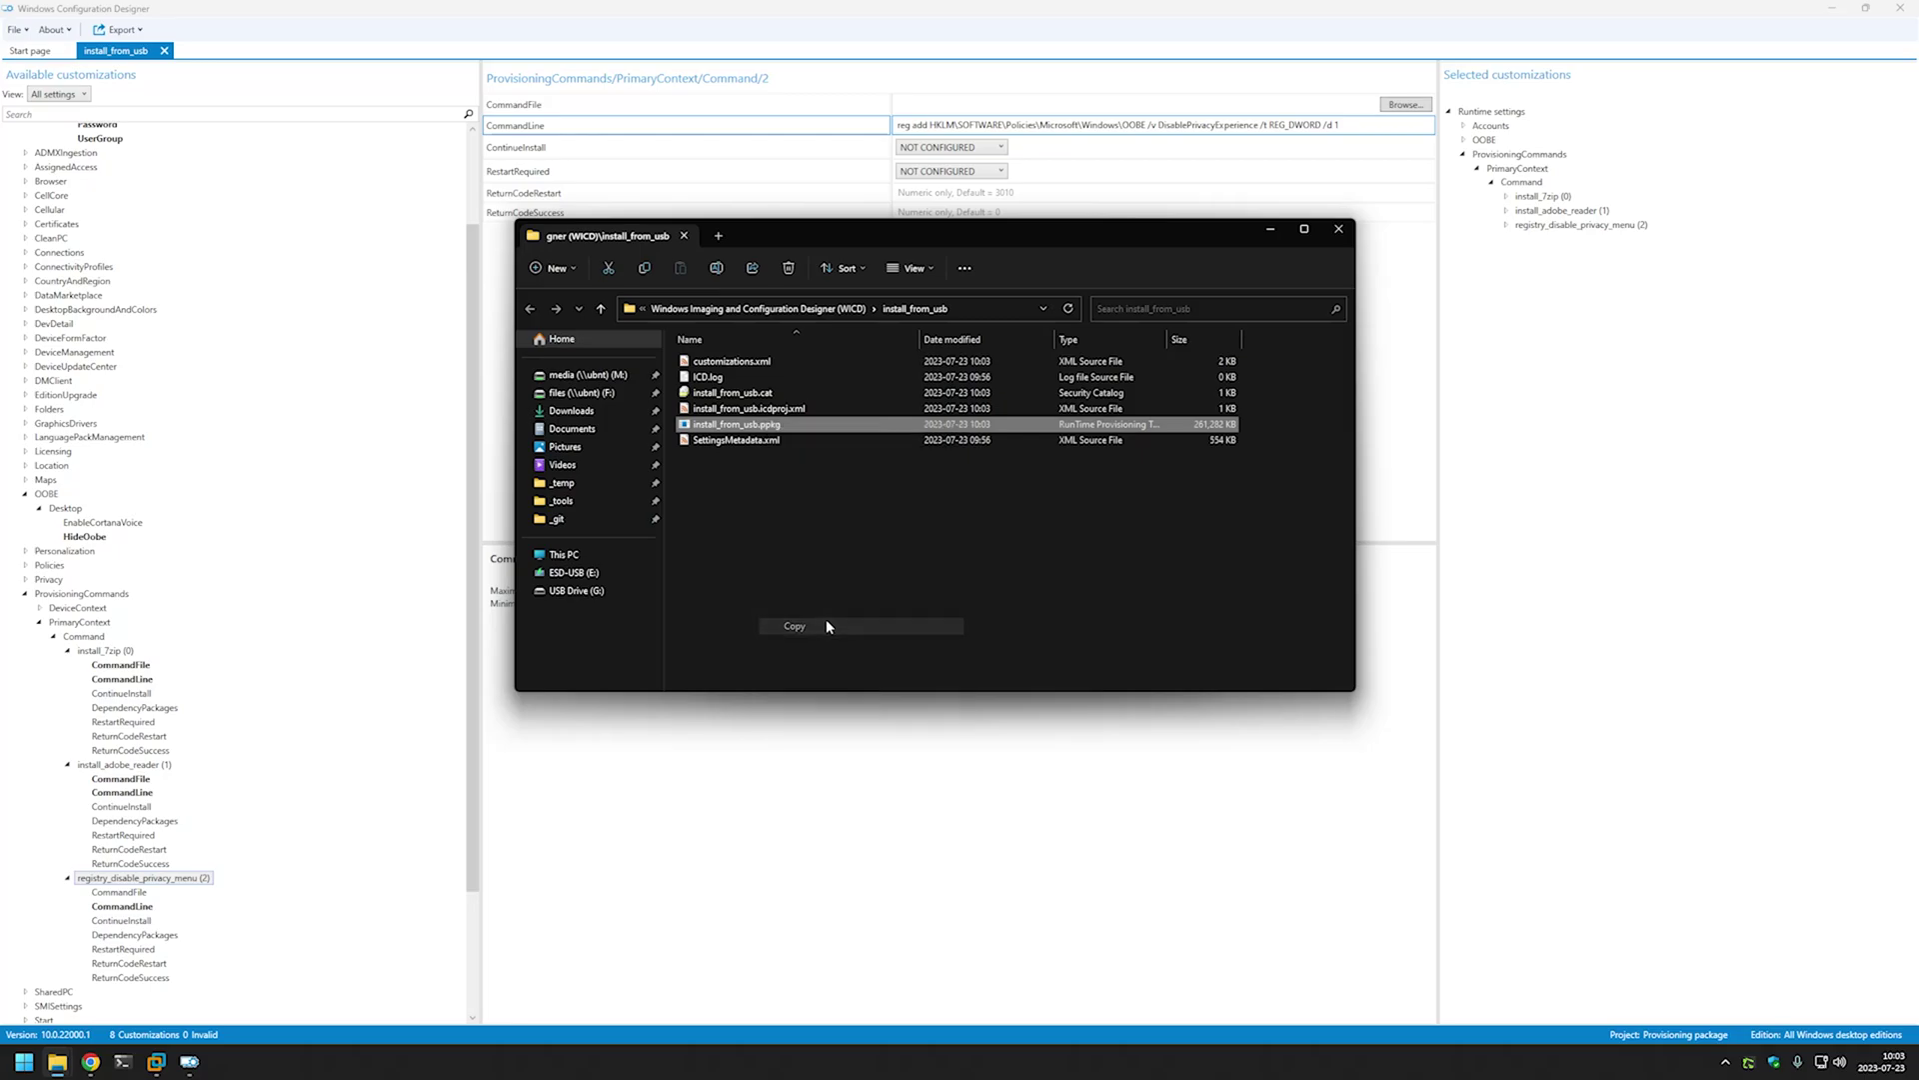
left_click(590, 573)
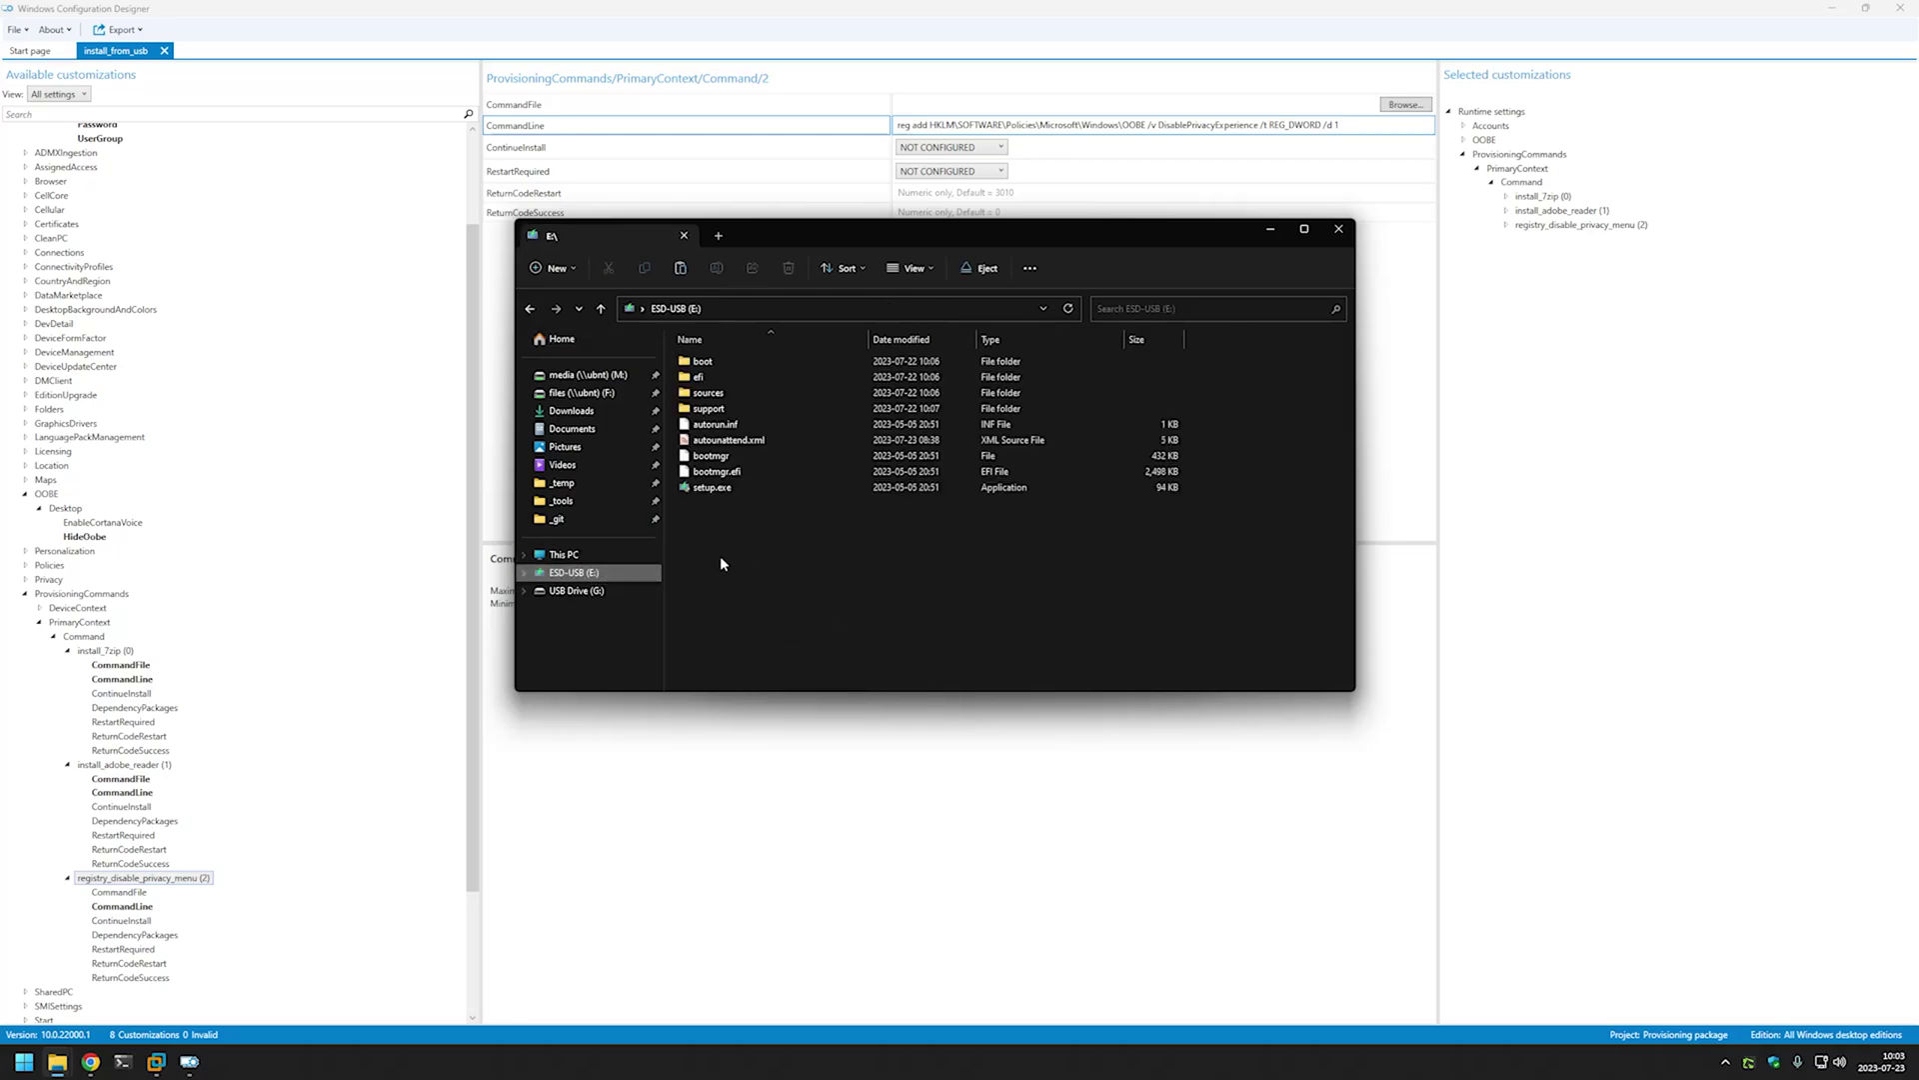
right_click(796, 523)
left_click(842, 629)
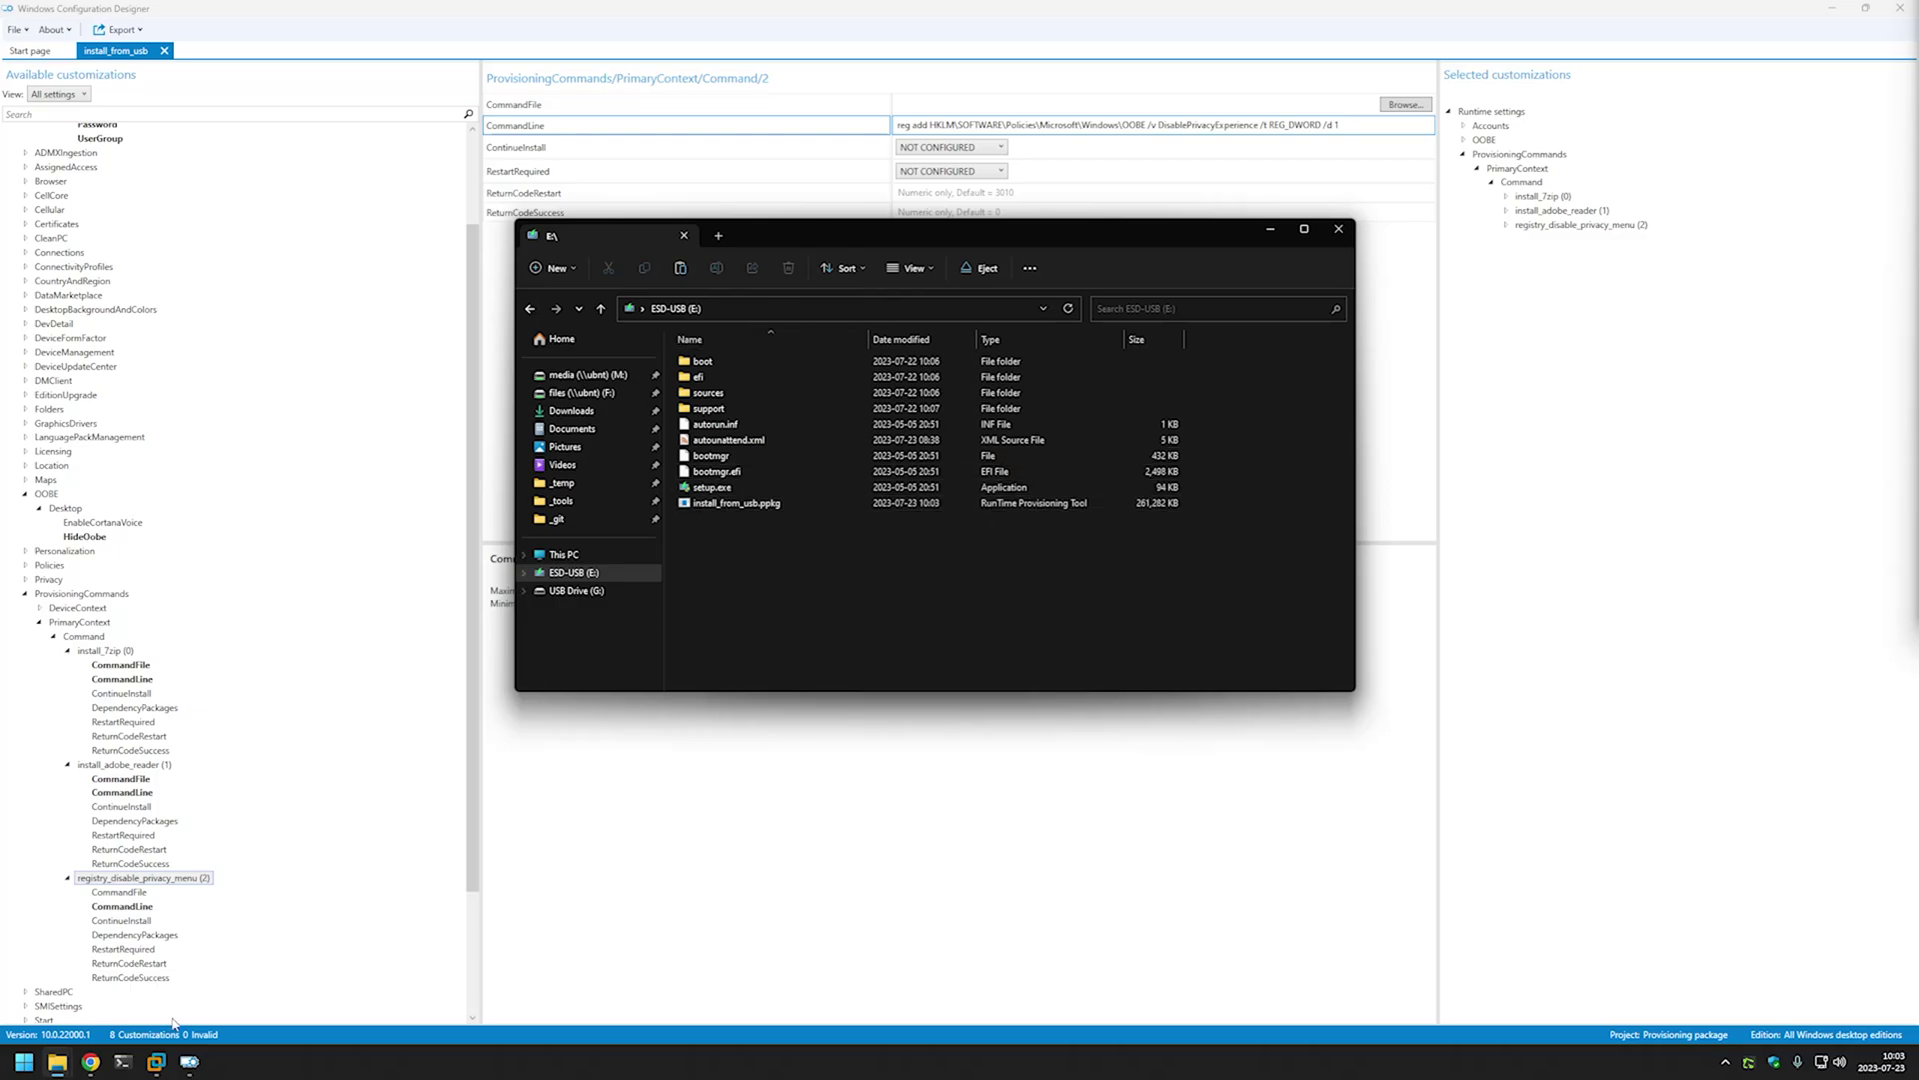
left_click(156, 1062)
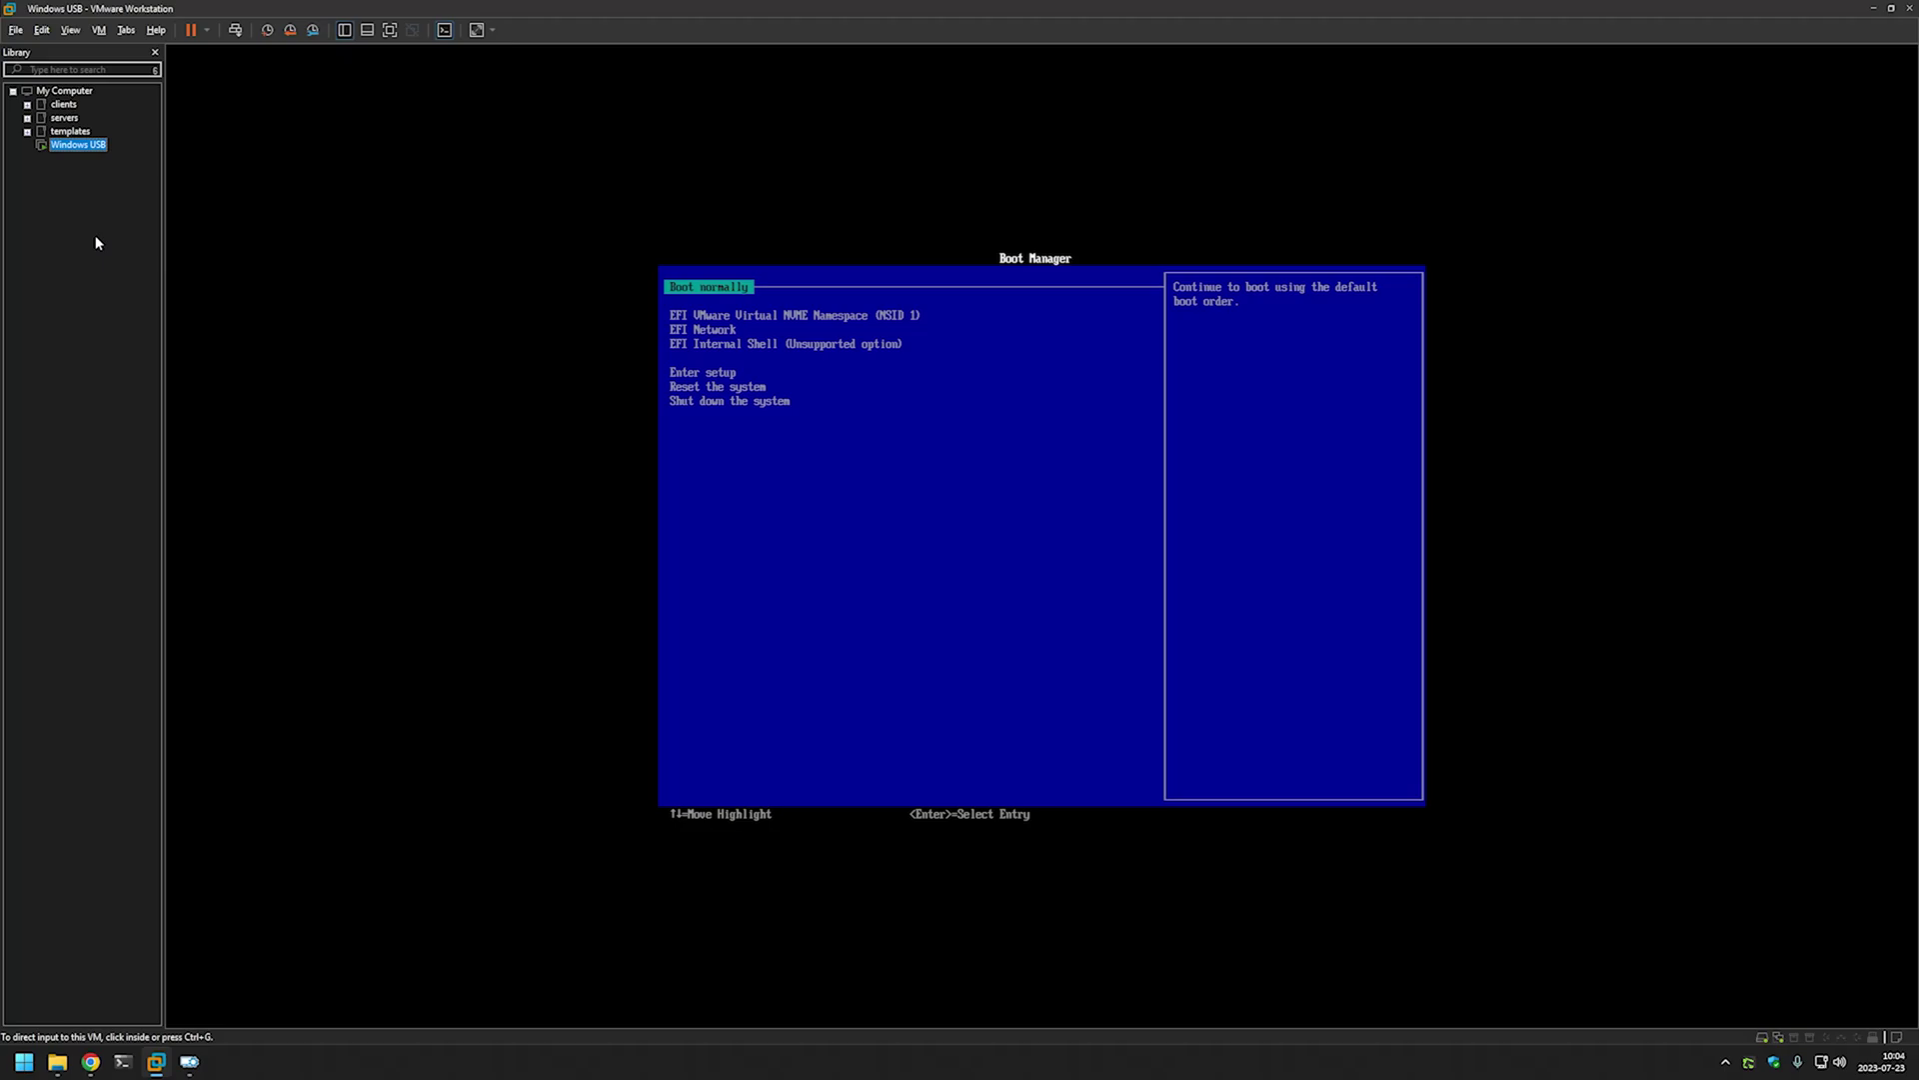
- Connect the Silicon Motion Type-C USB drive to the Windows USB virtual machine
right_click(82, 148)
mouse_move(145, 266)
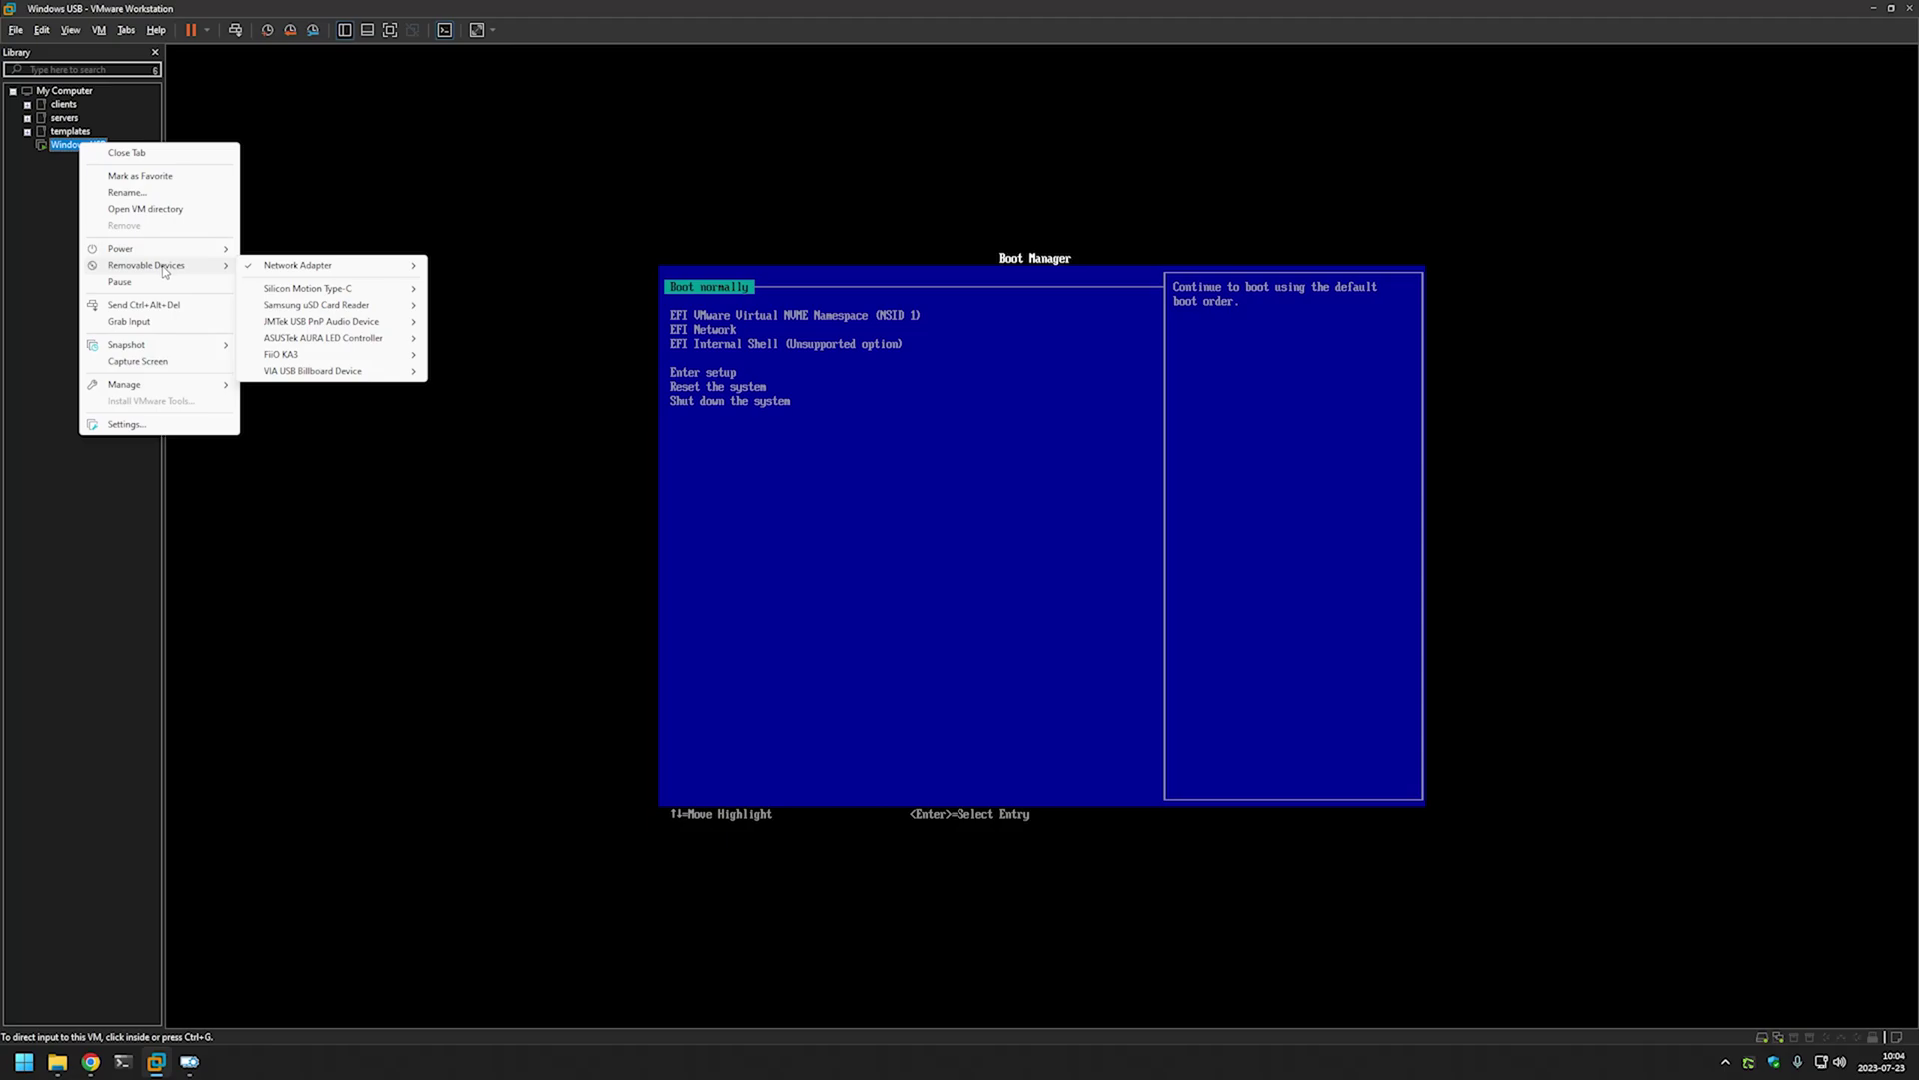
mouse_move(320, 292)
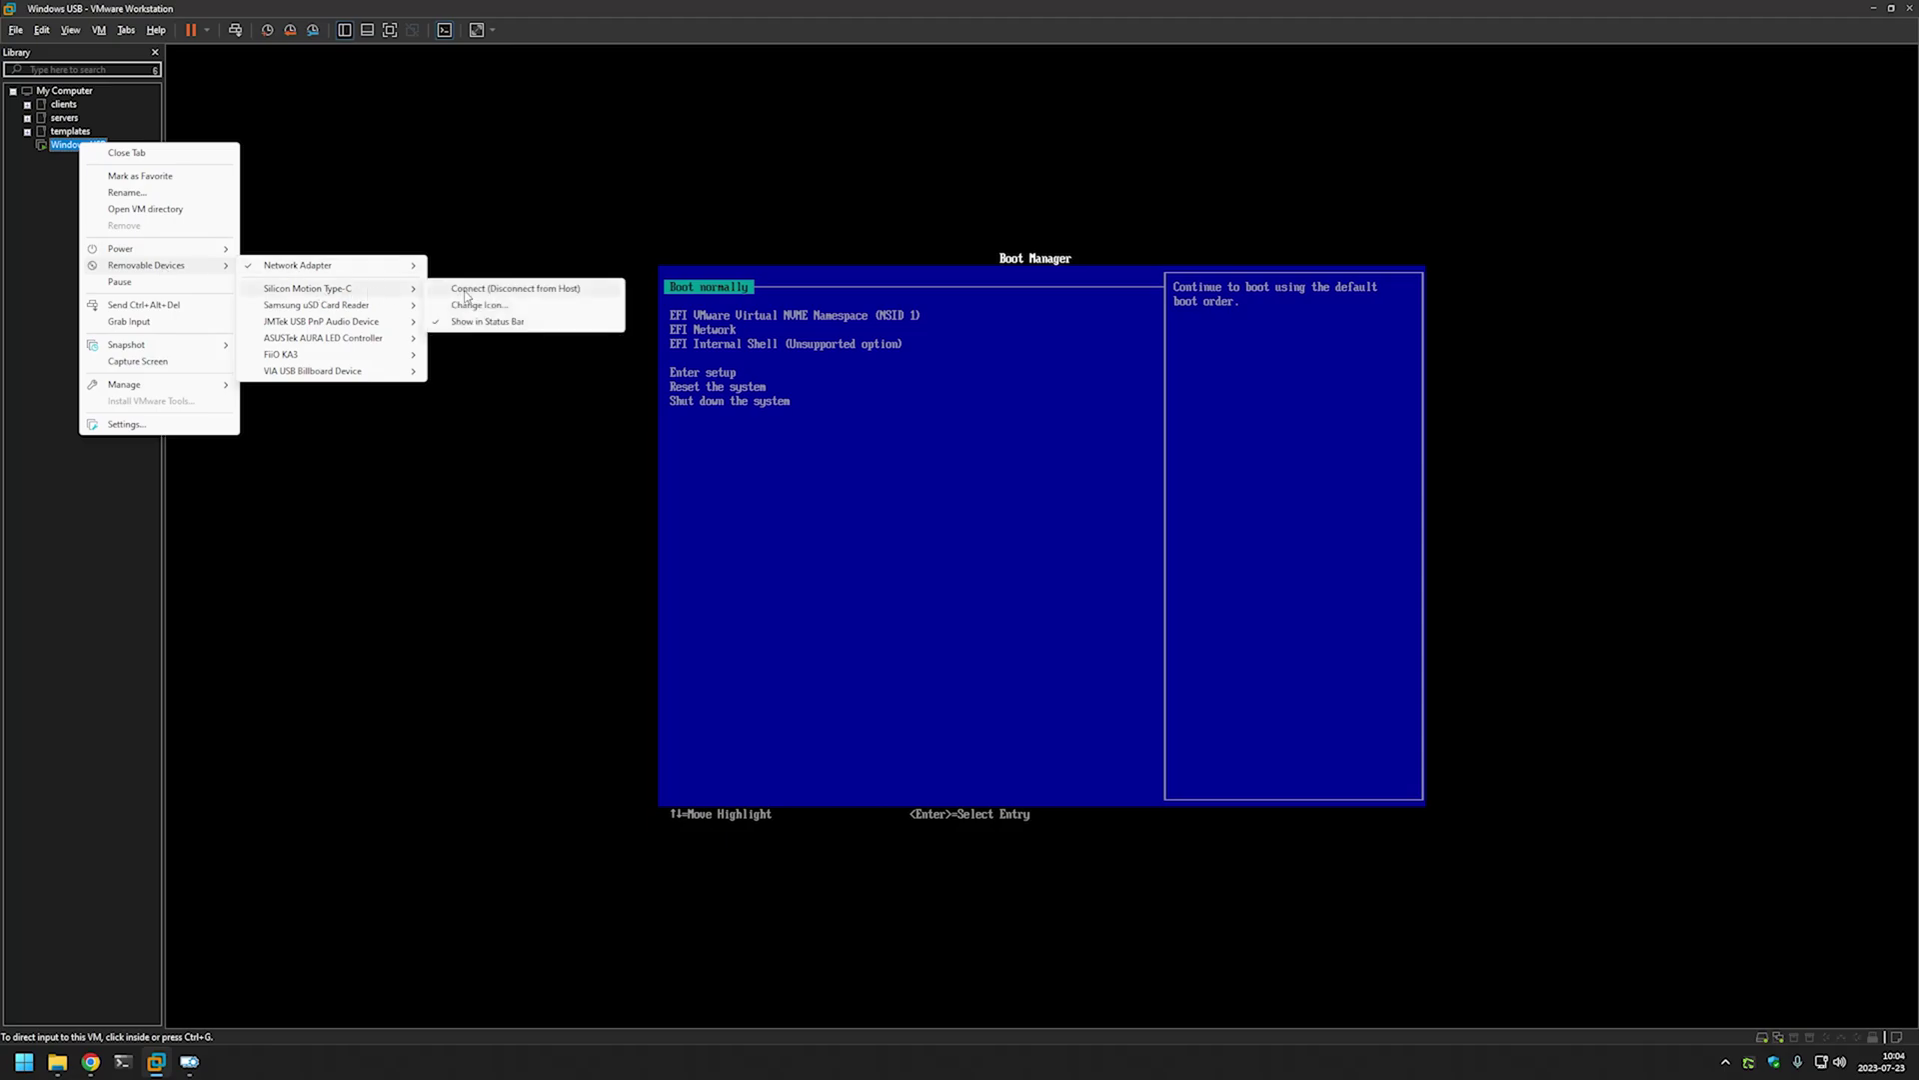
left_click(467, 290)
- Reset the VM from Boot Manager and boot it from the EFI USB Device
left_click(1165, 512)
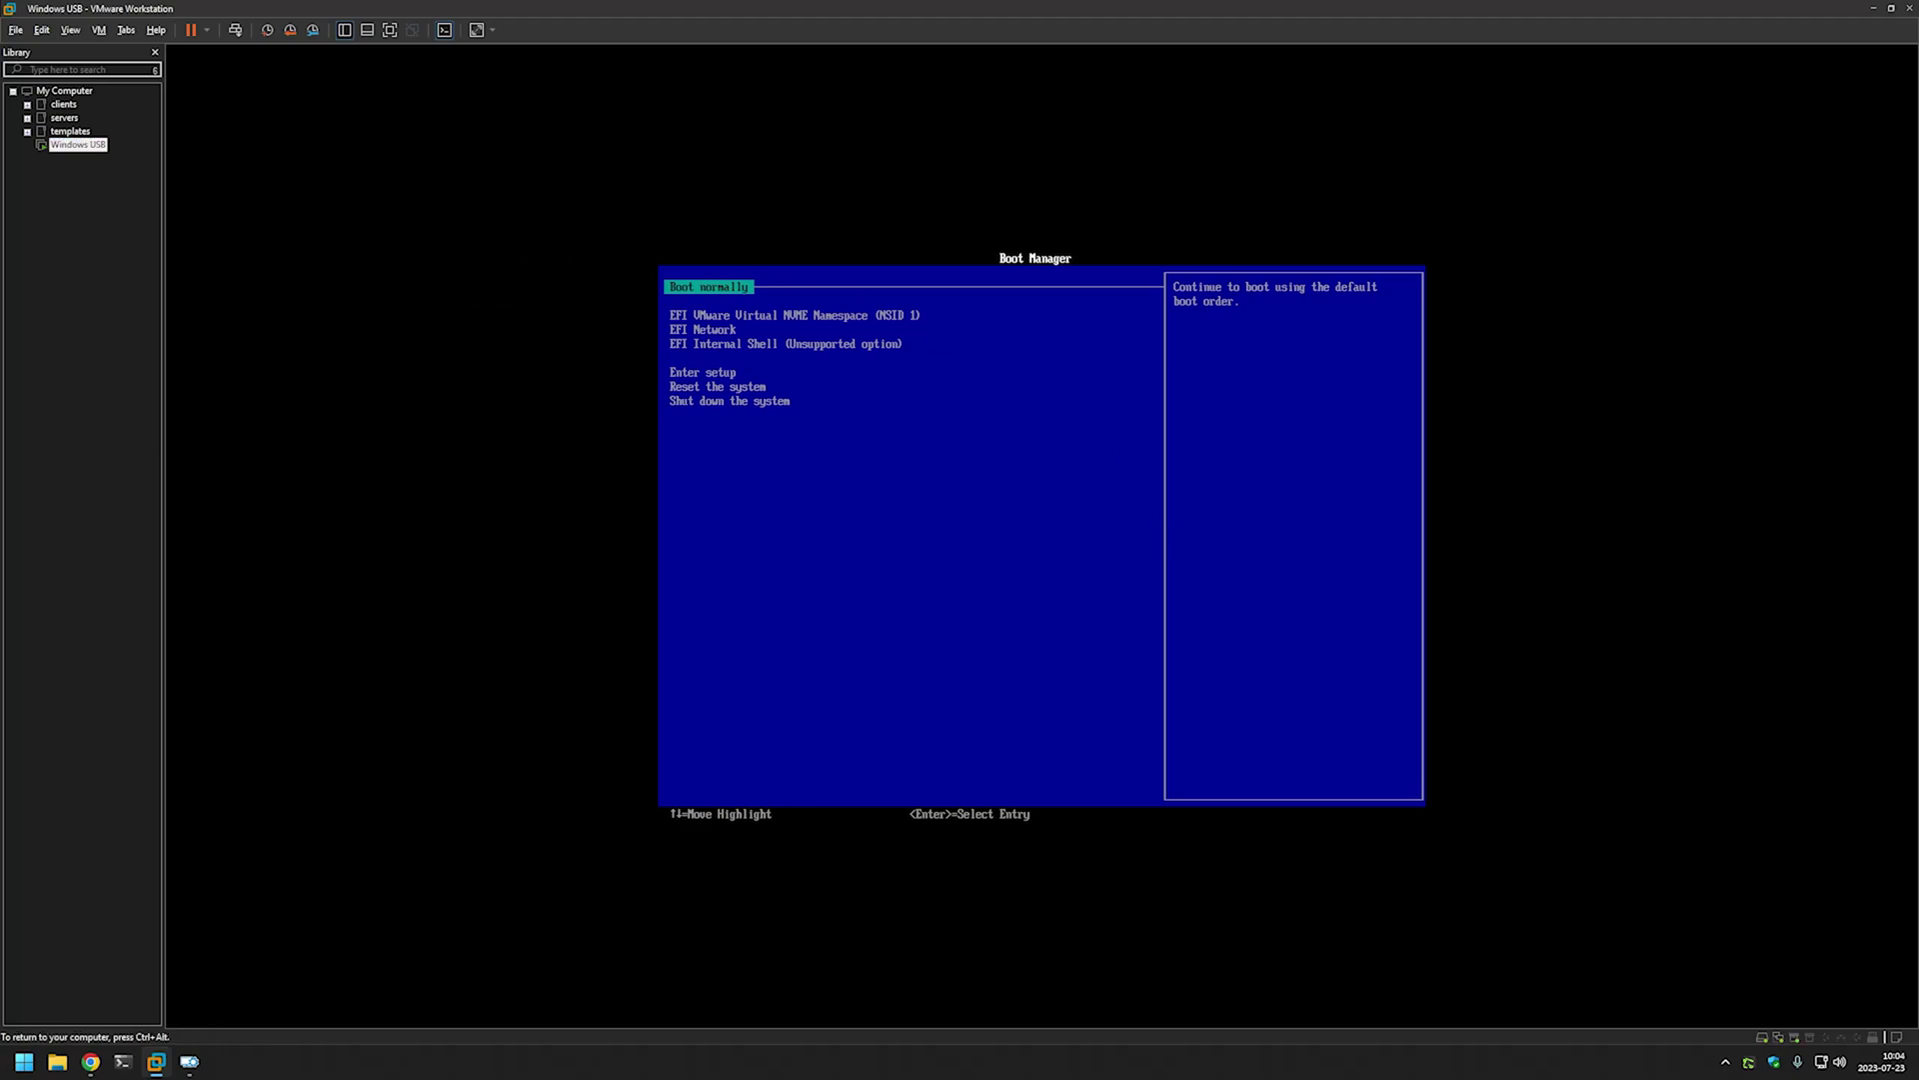
key("Down")
key("Down")
key("Down")
key("Down")
key("Down")
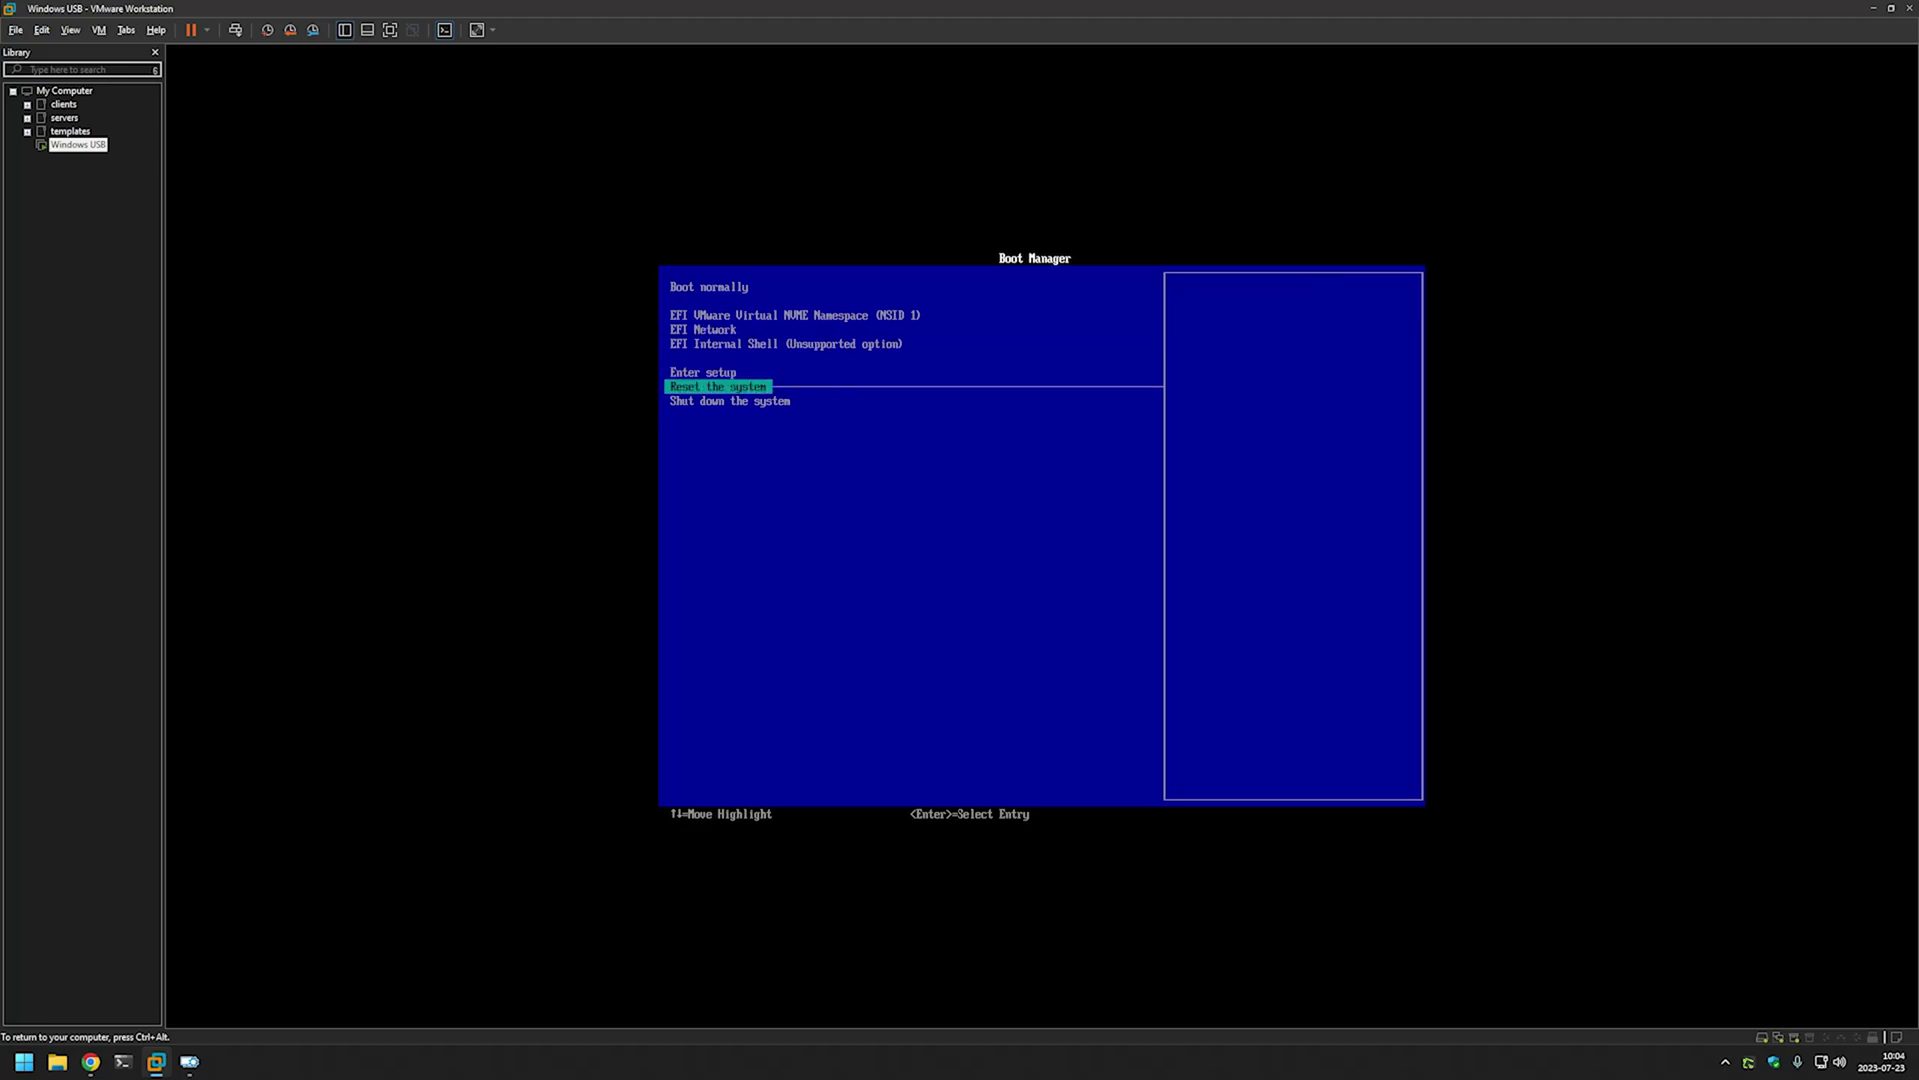
key("Return")
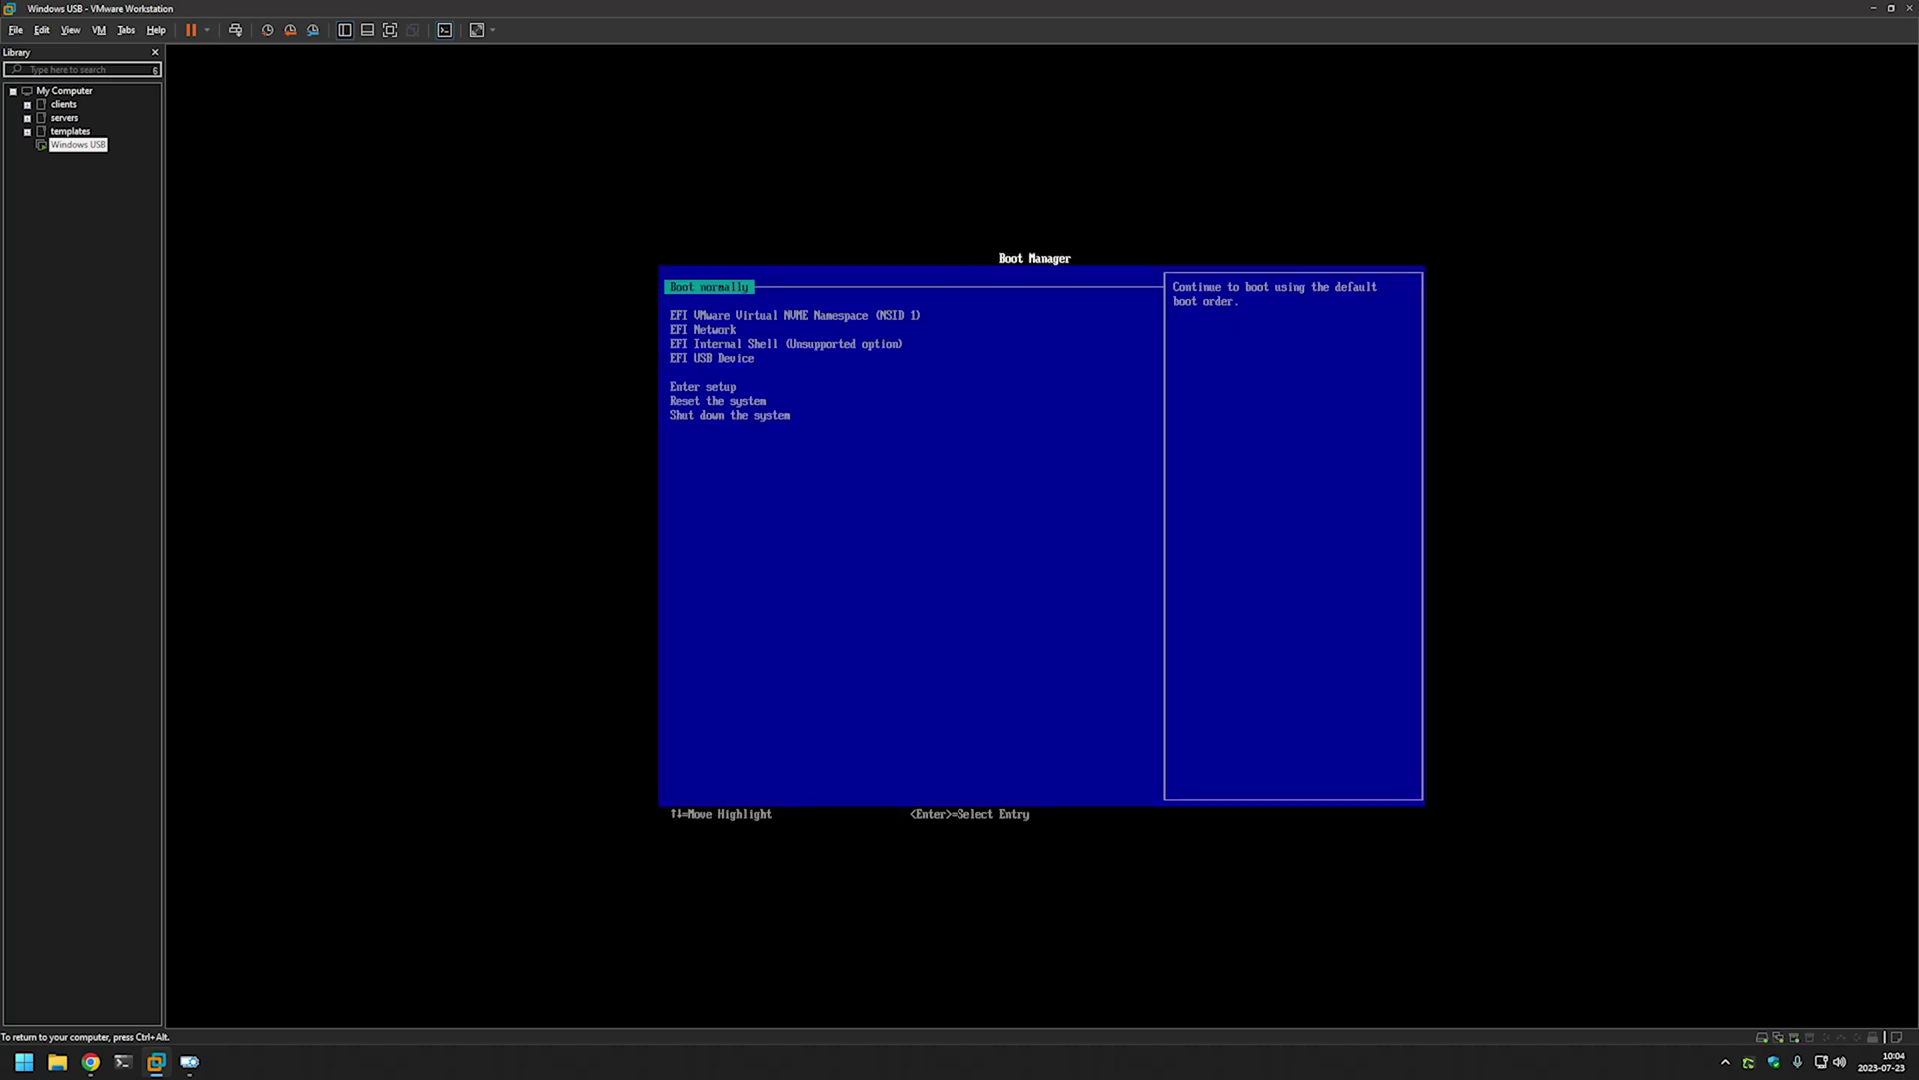
key("Down")
key("Down")
key("Down")
key("Down")
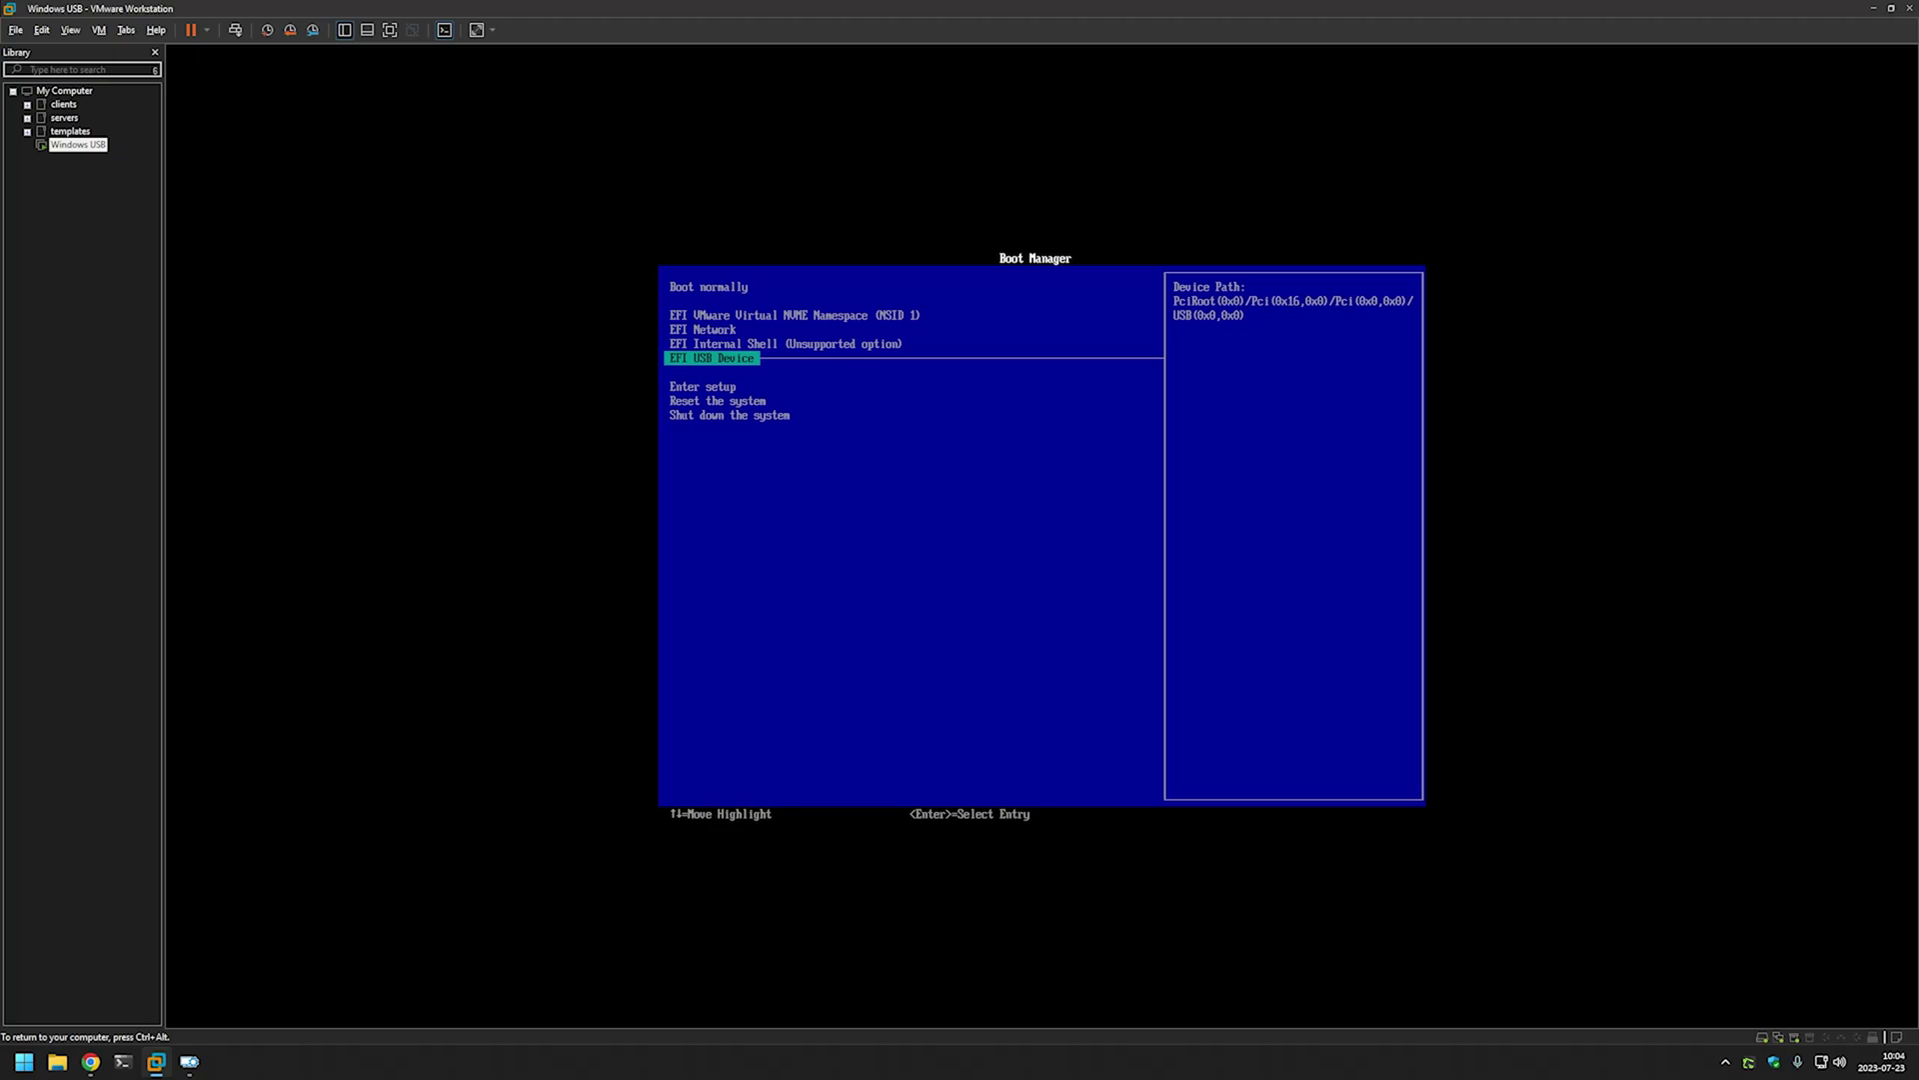
key("Return")
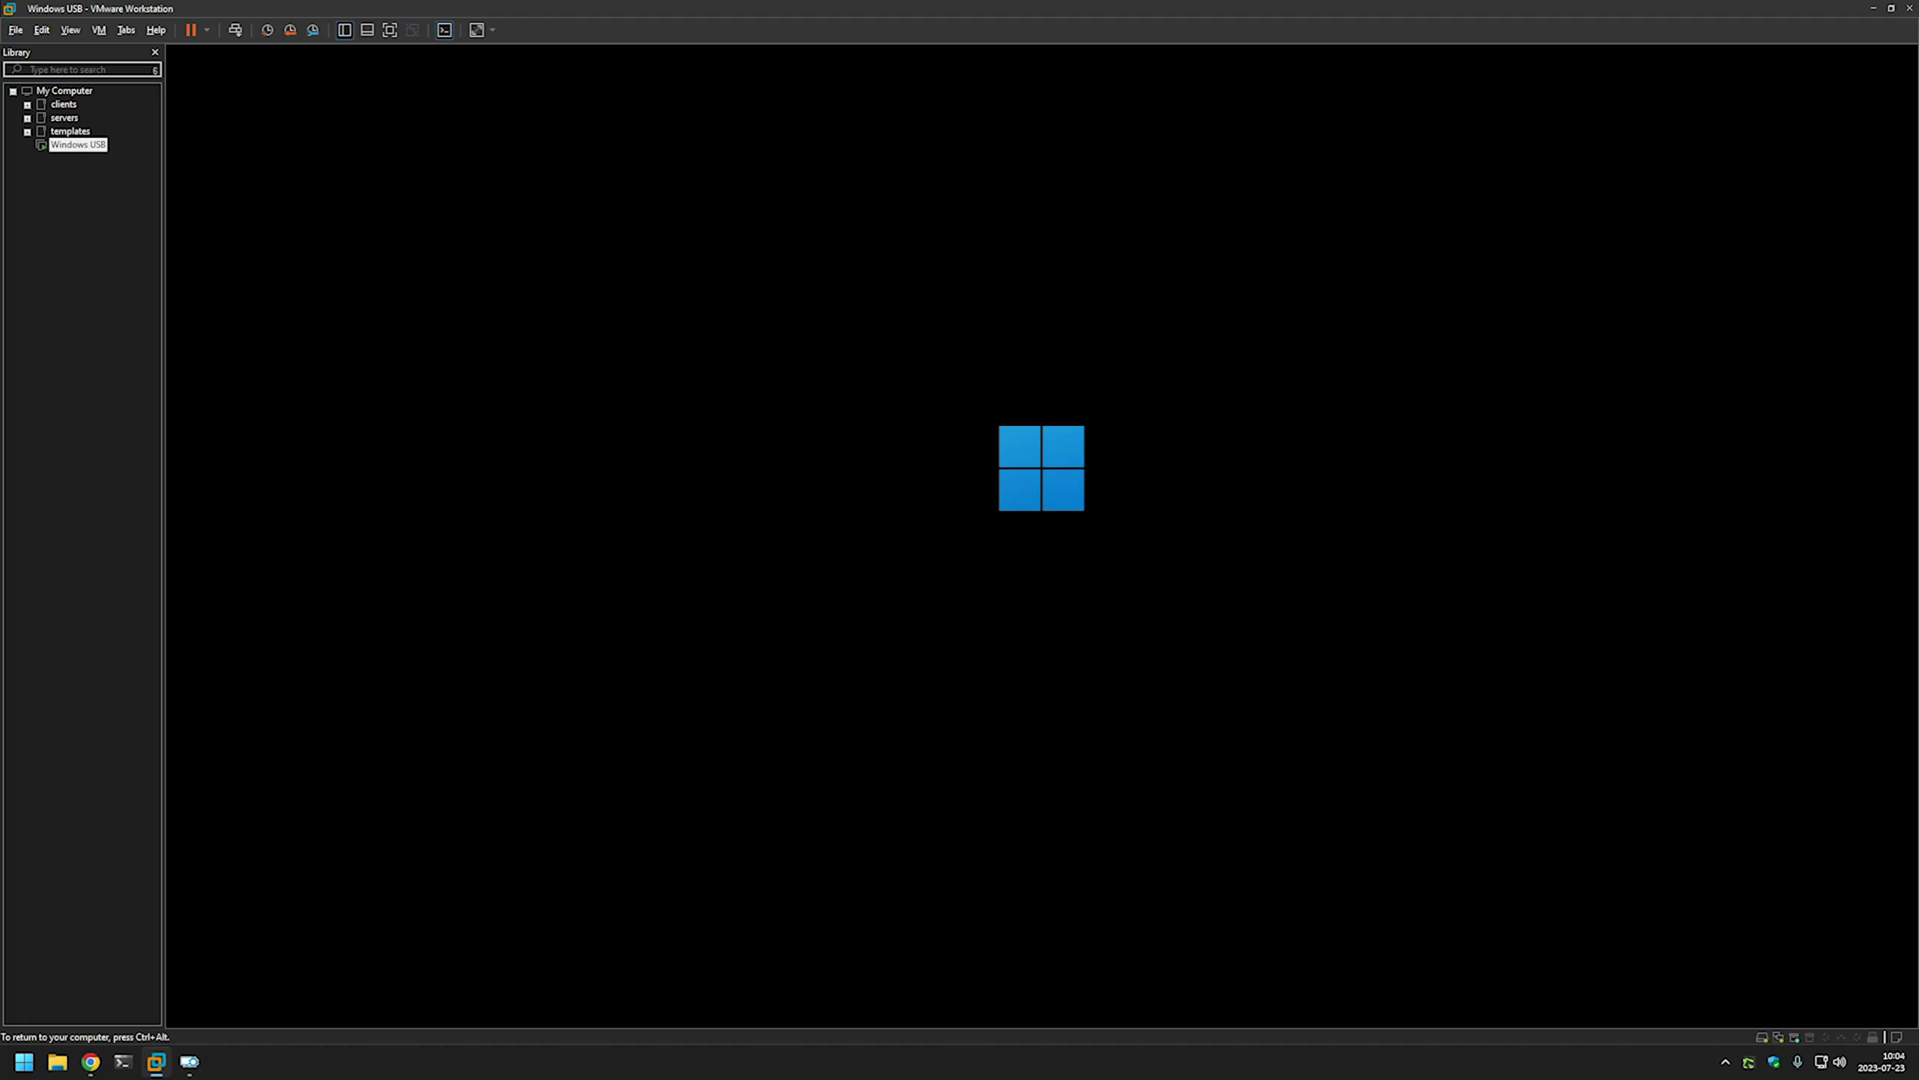
- Release input, wait for Windows setup to finish, then sign in with the local account password
key("ctrl+alt")
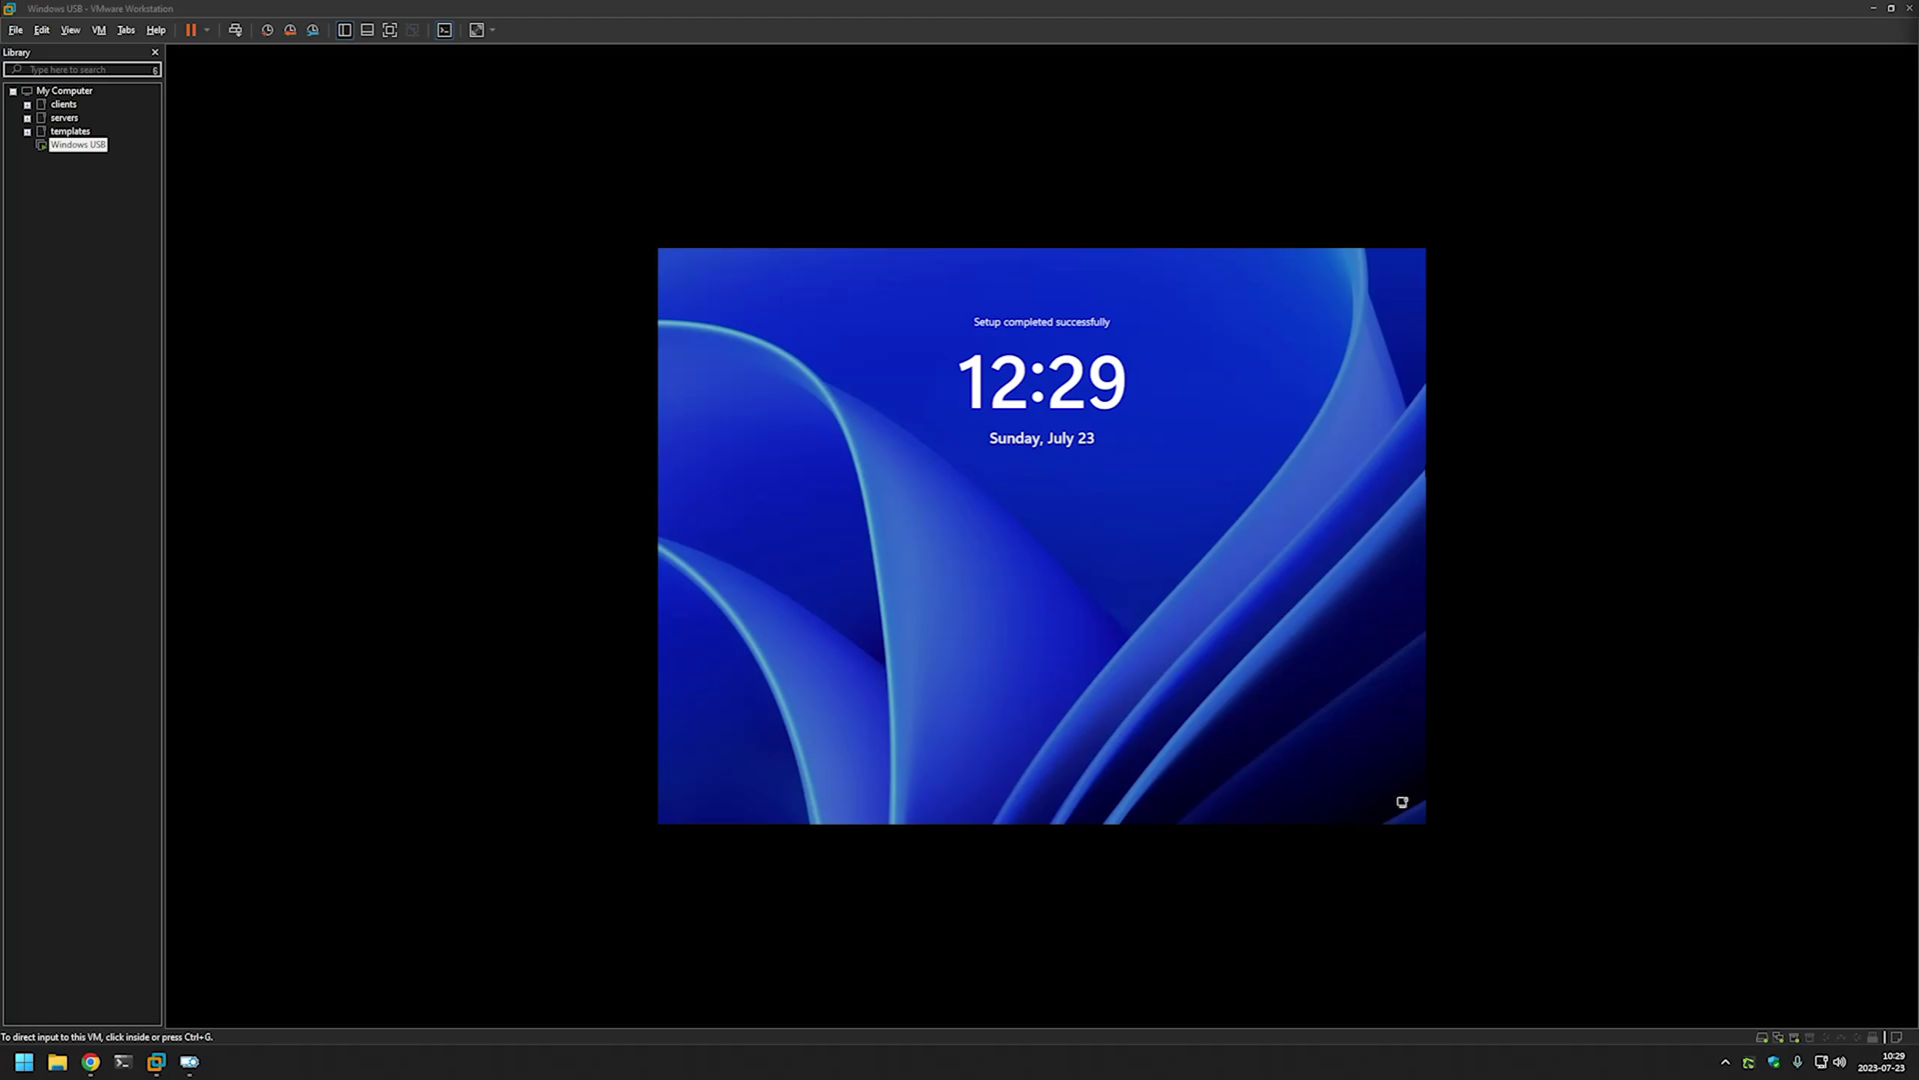
left_click(1164, 474)
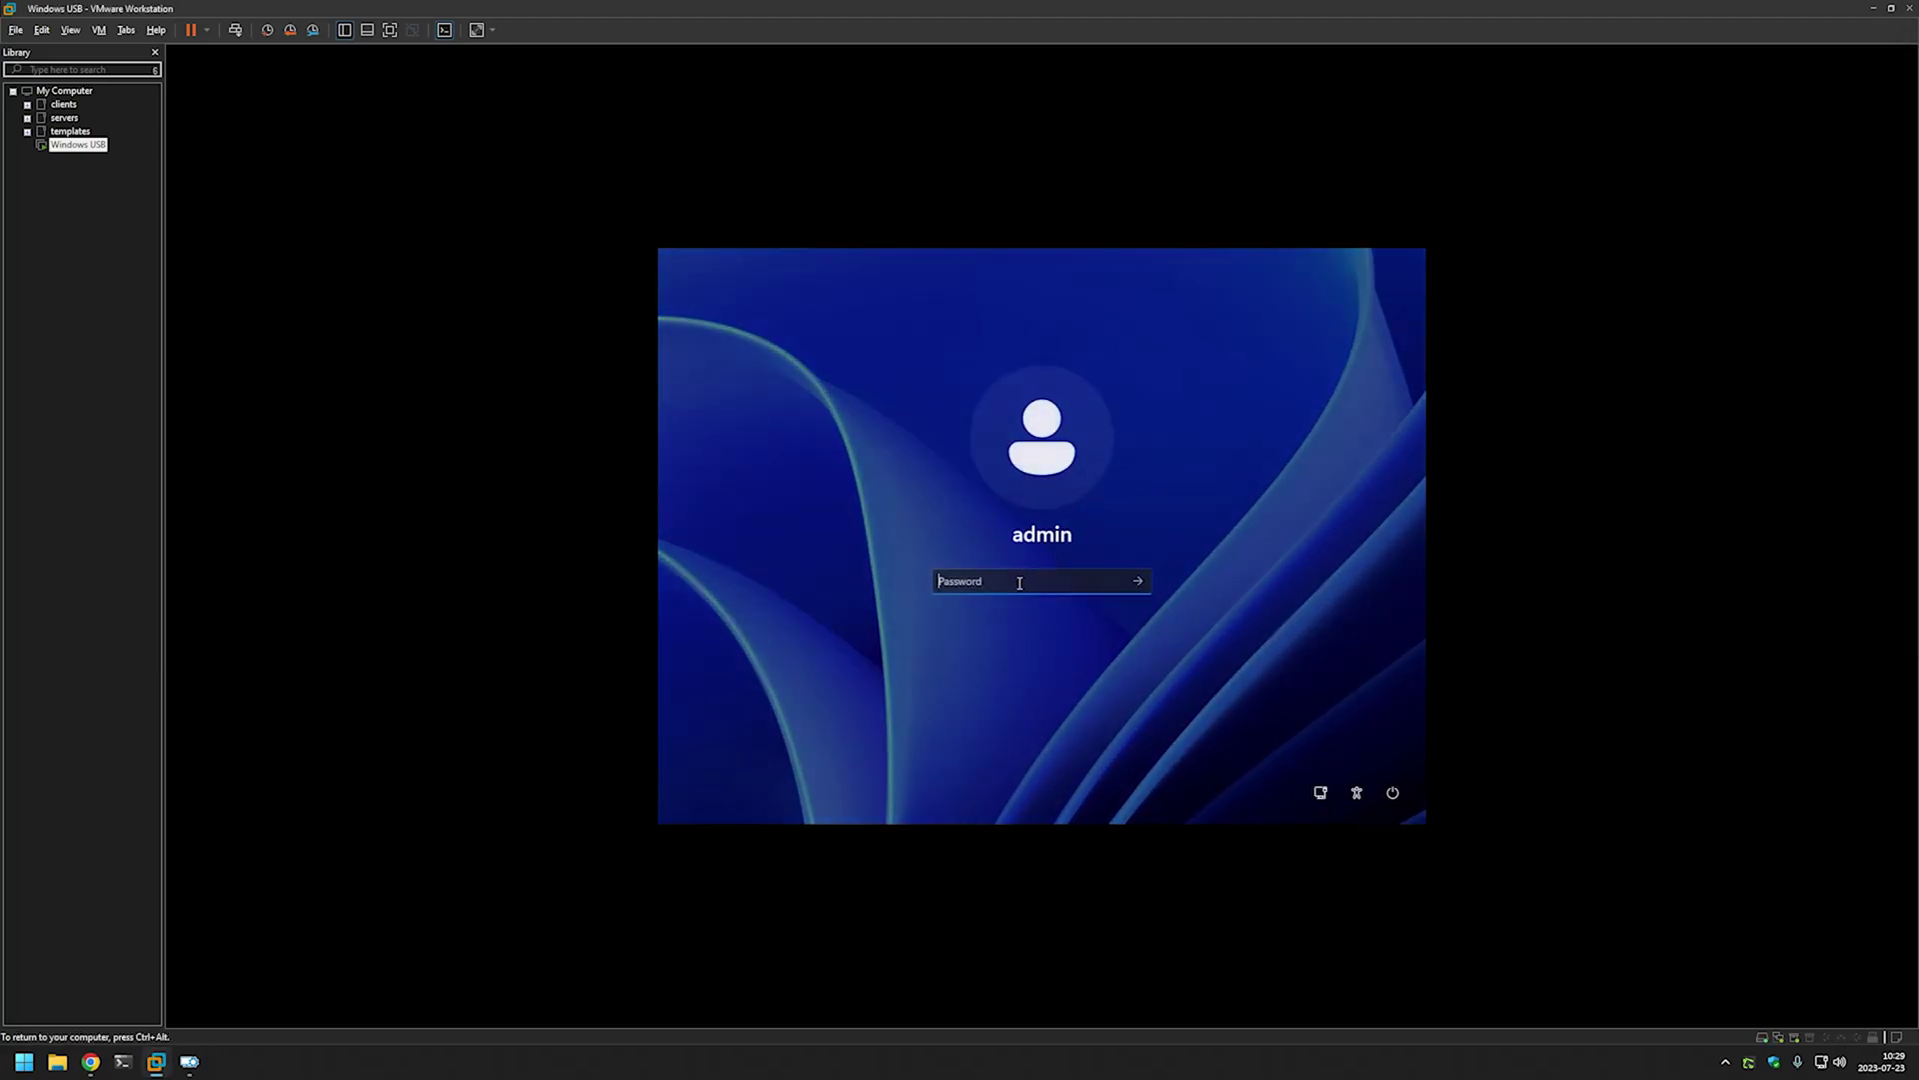
type("••••••••••")
key("Return")
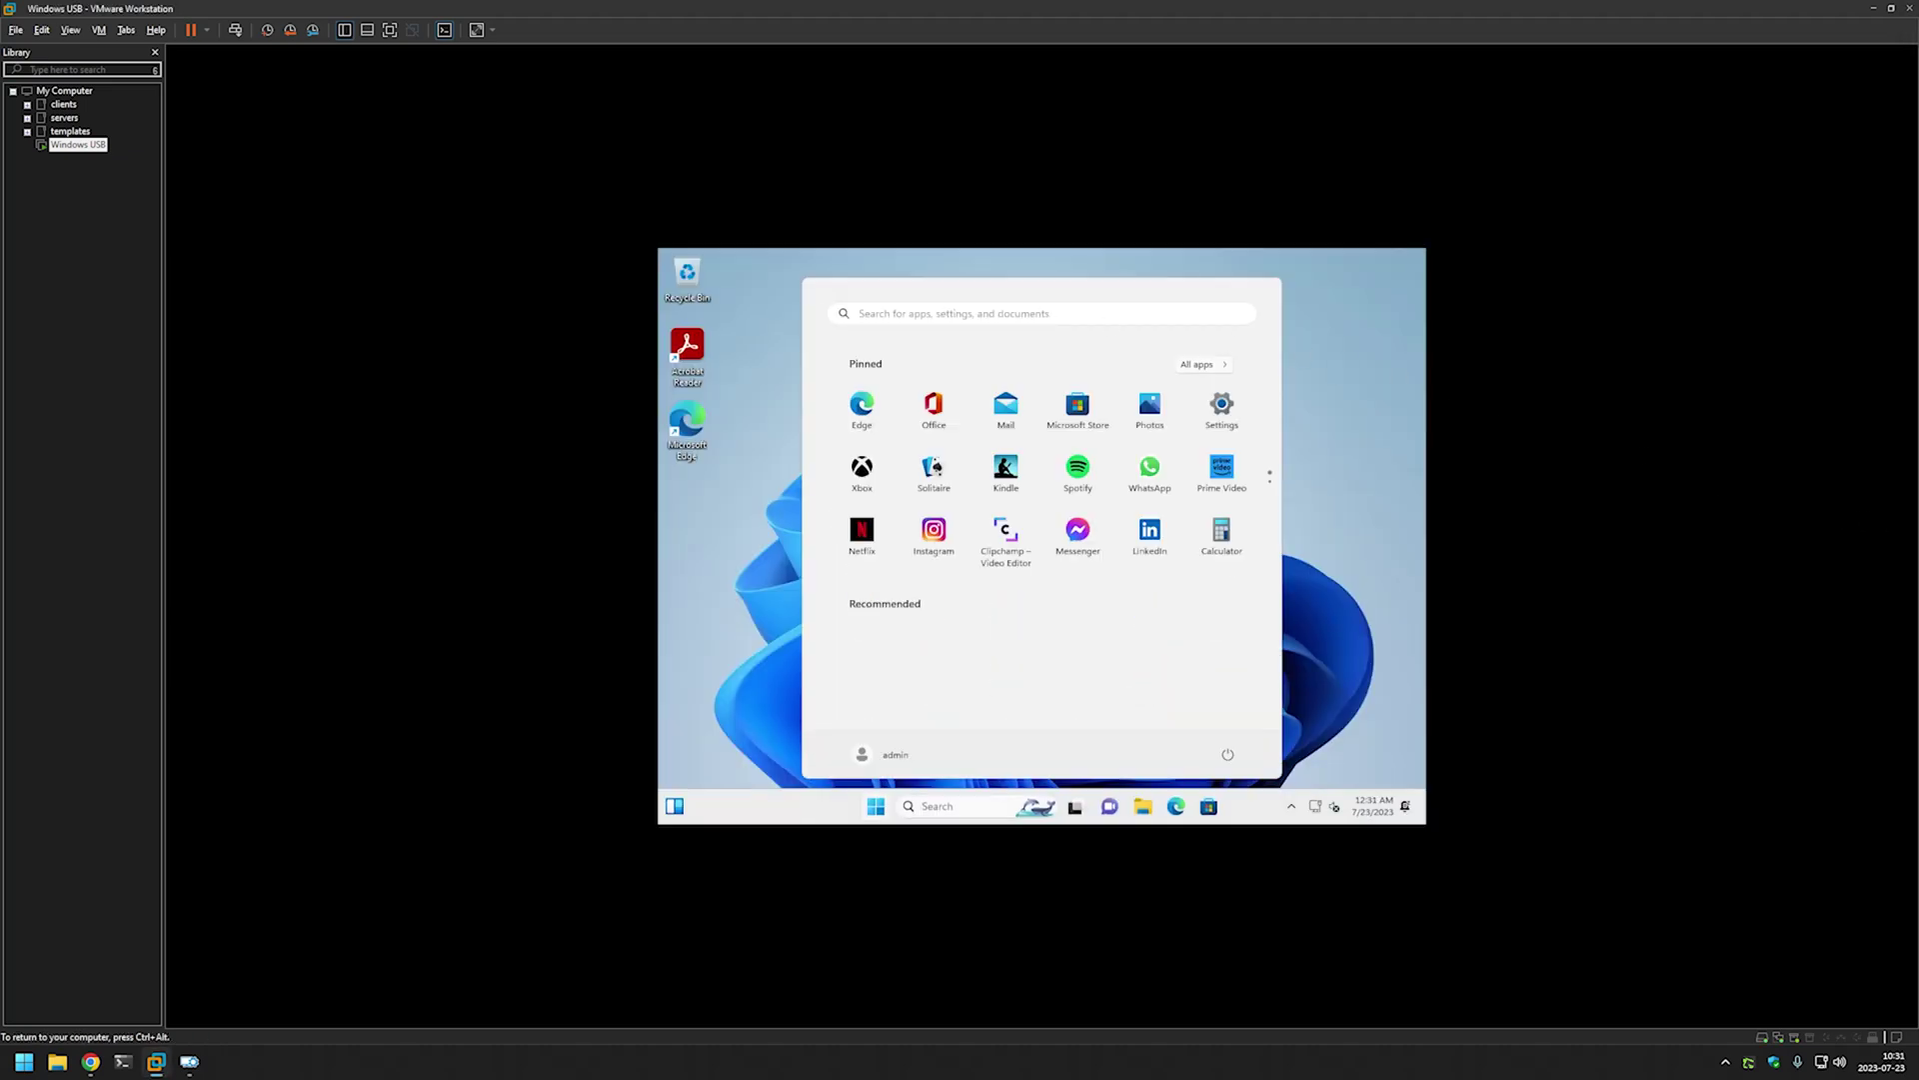
- Run 'control', open Uninstall a program, and select the 7-Zip 23.01 entry beside Adobe Acrobat Reader
left_click(772, 356)
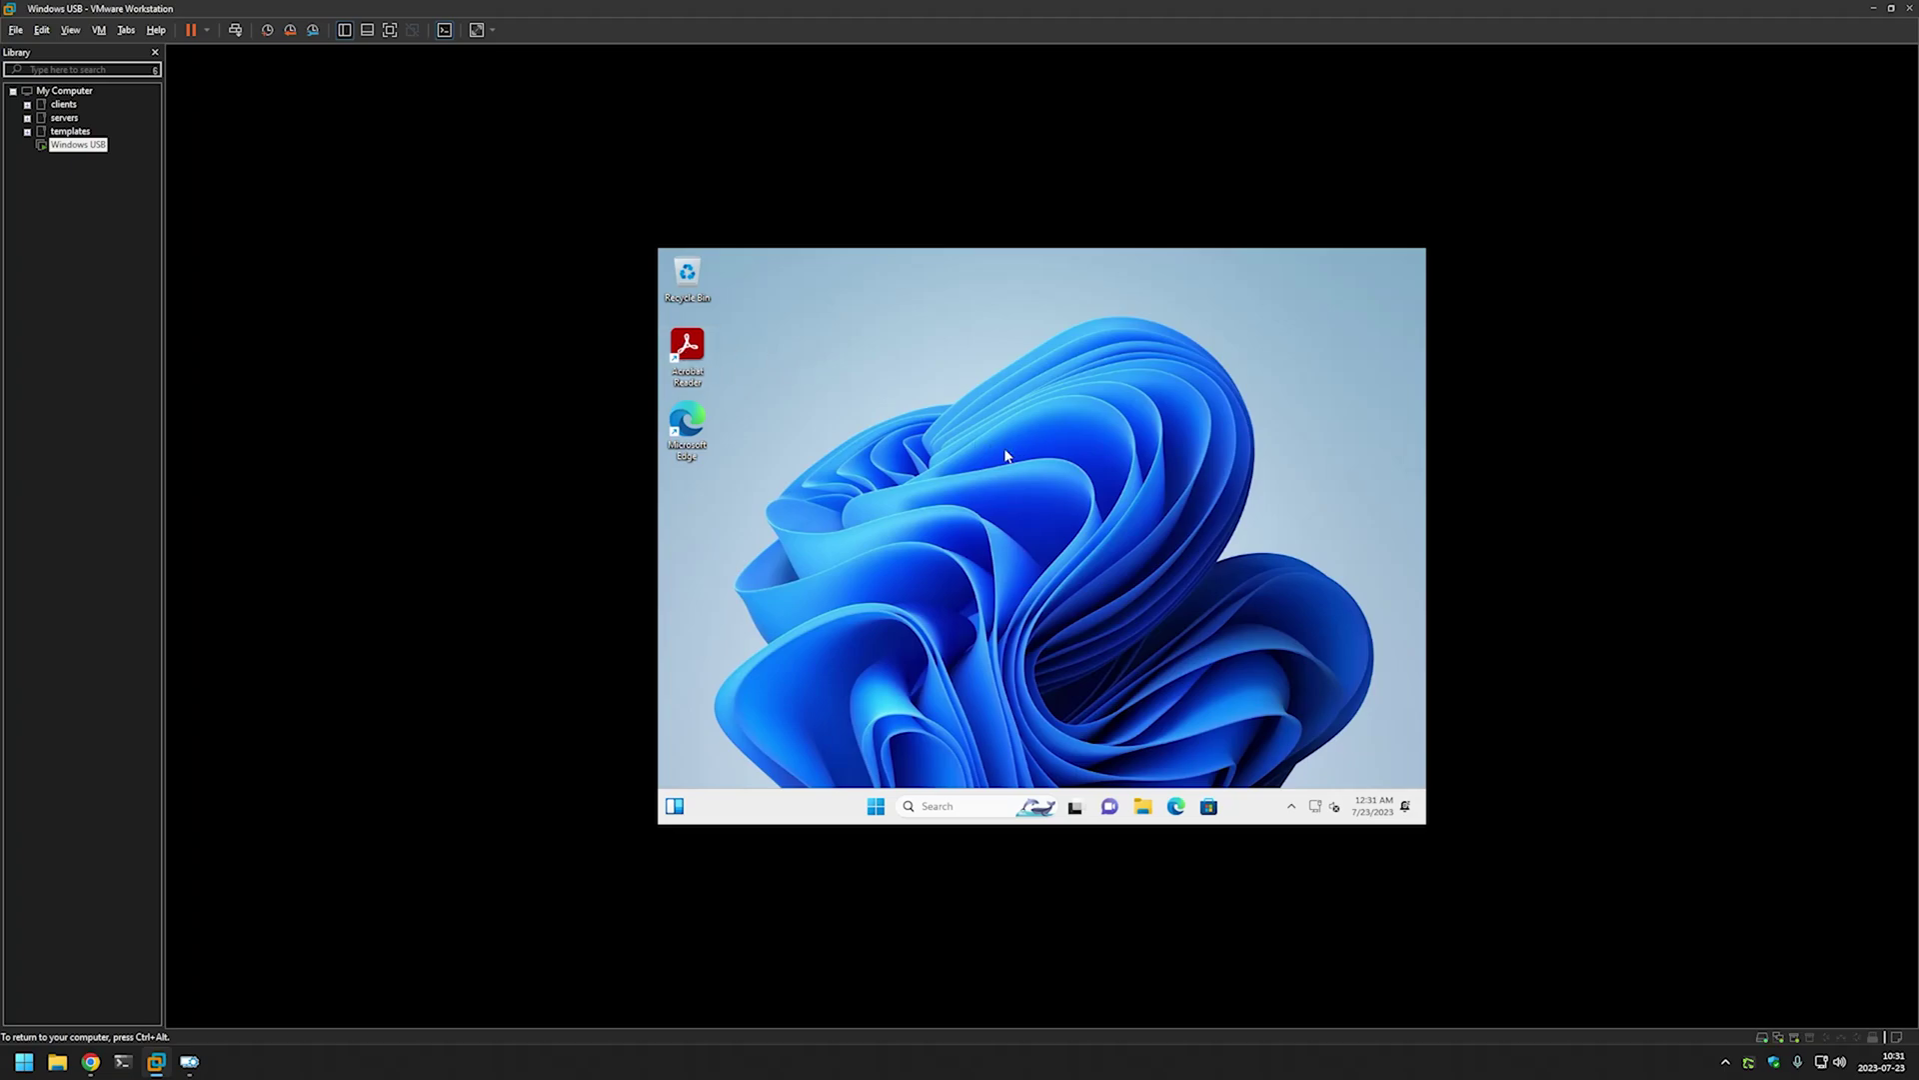
key("super+r")
type("control")
key("Return")
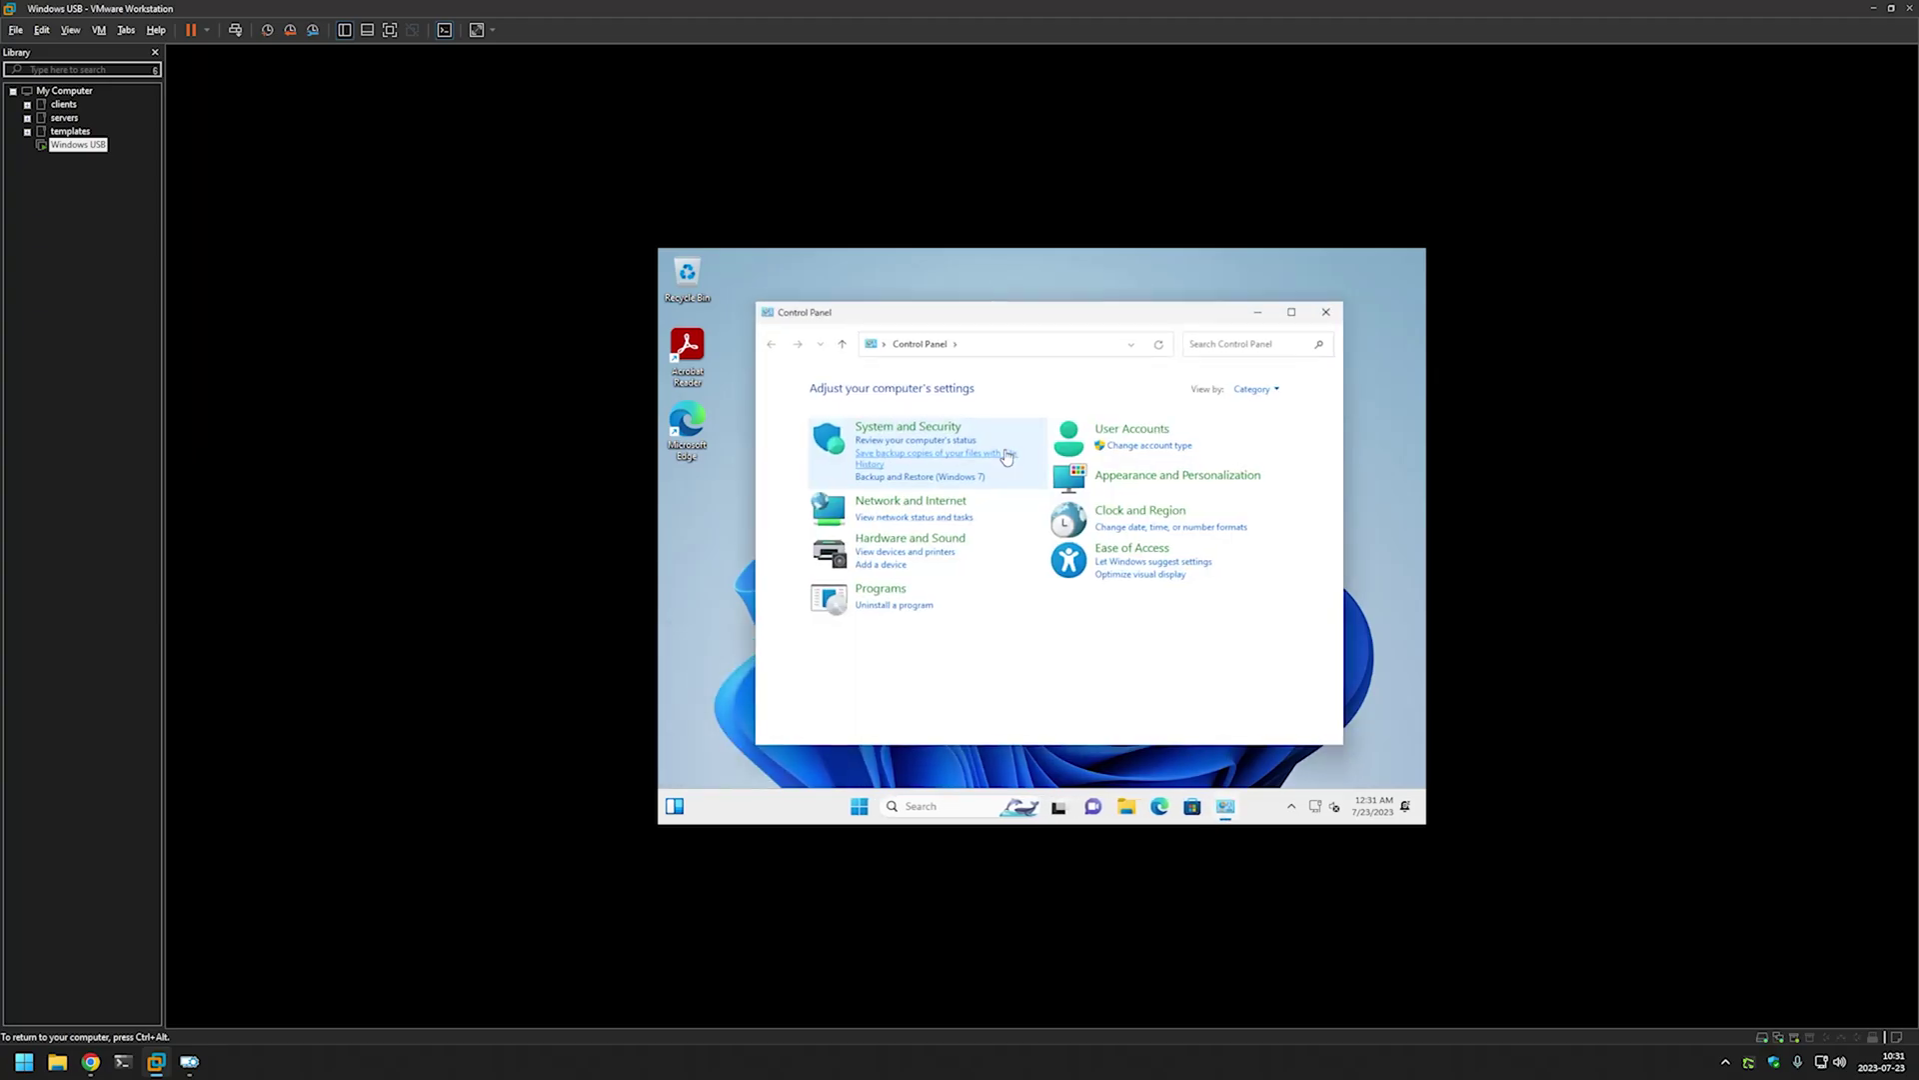
left_click(900, 605)
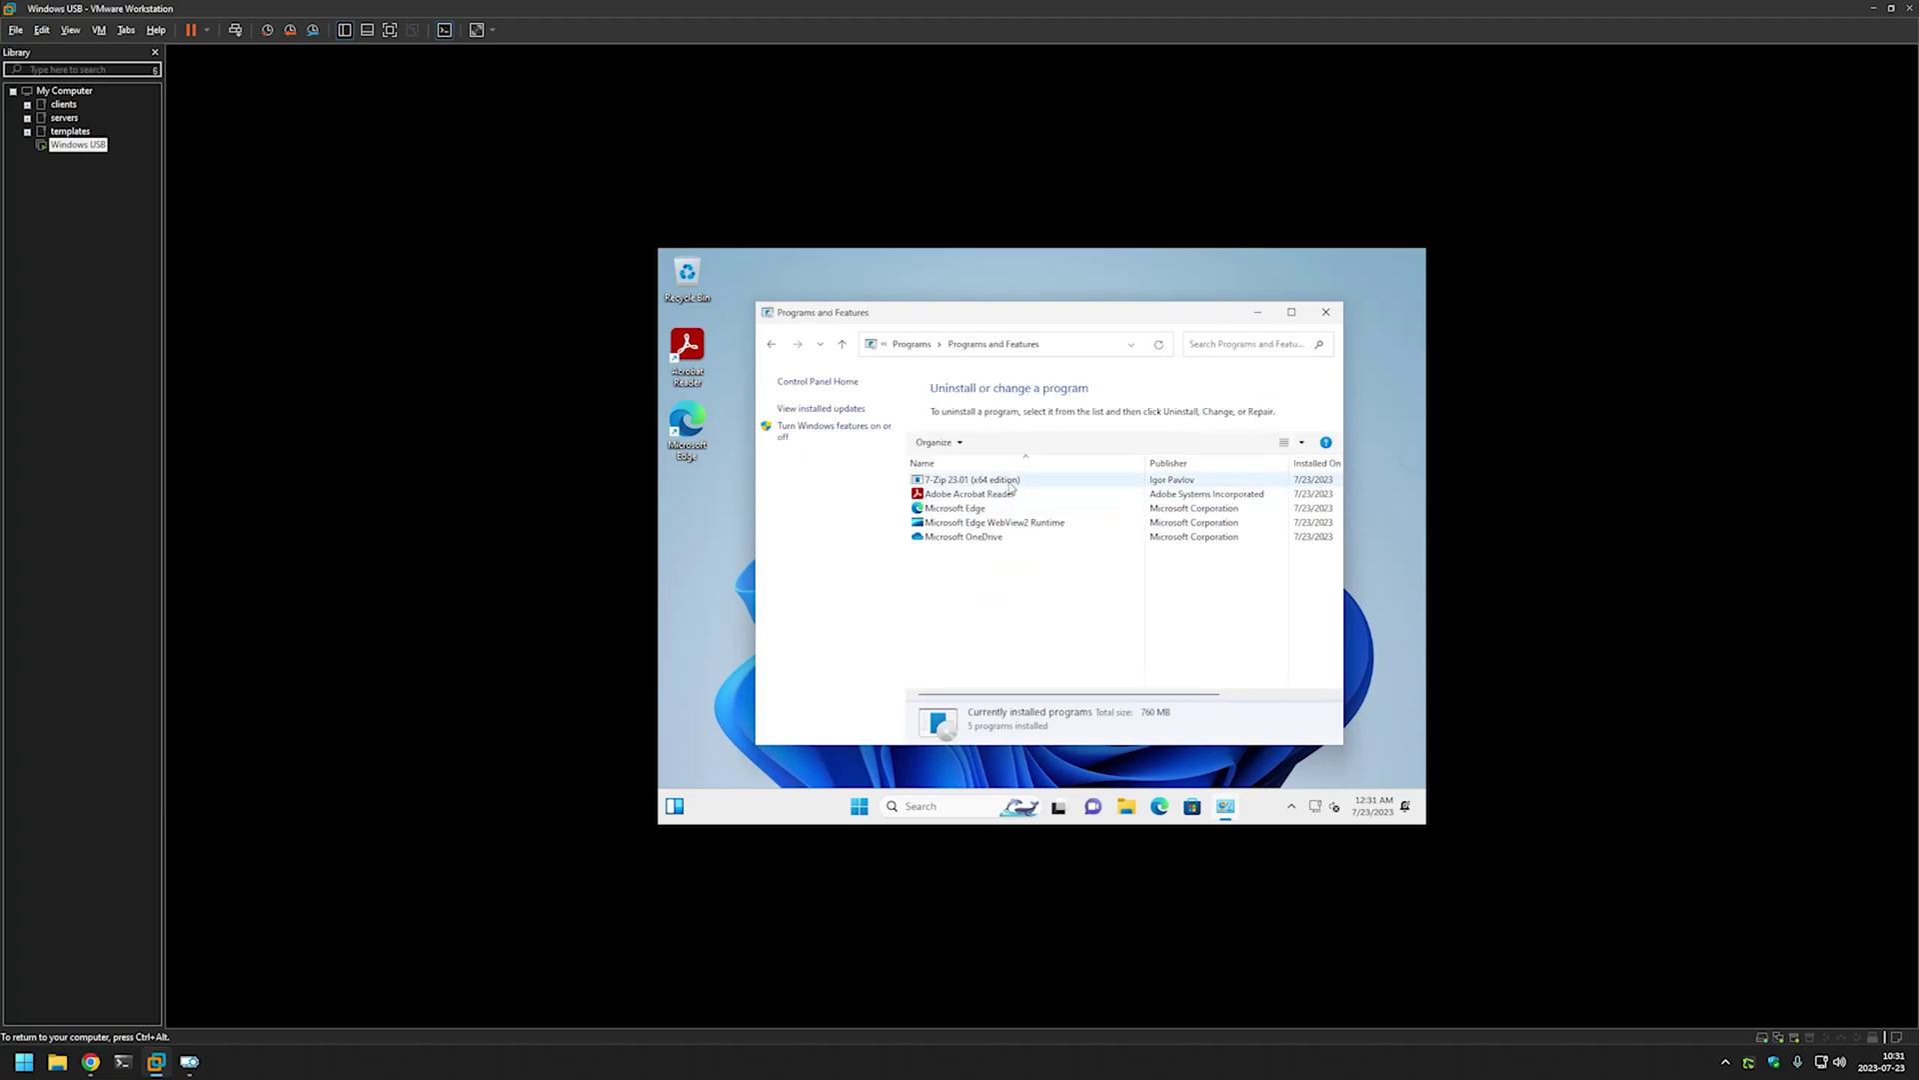
left_click(1010, 481)
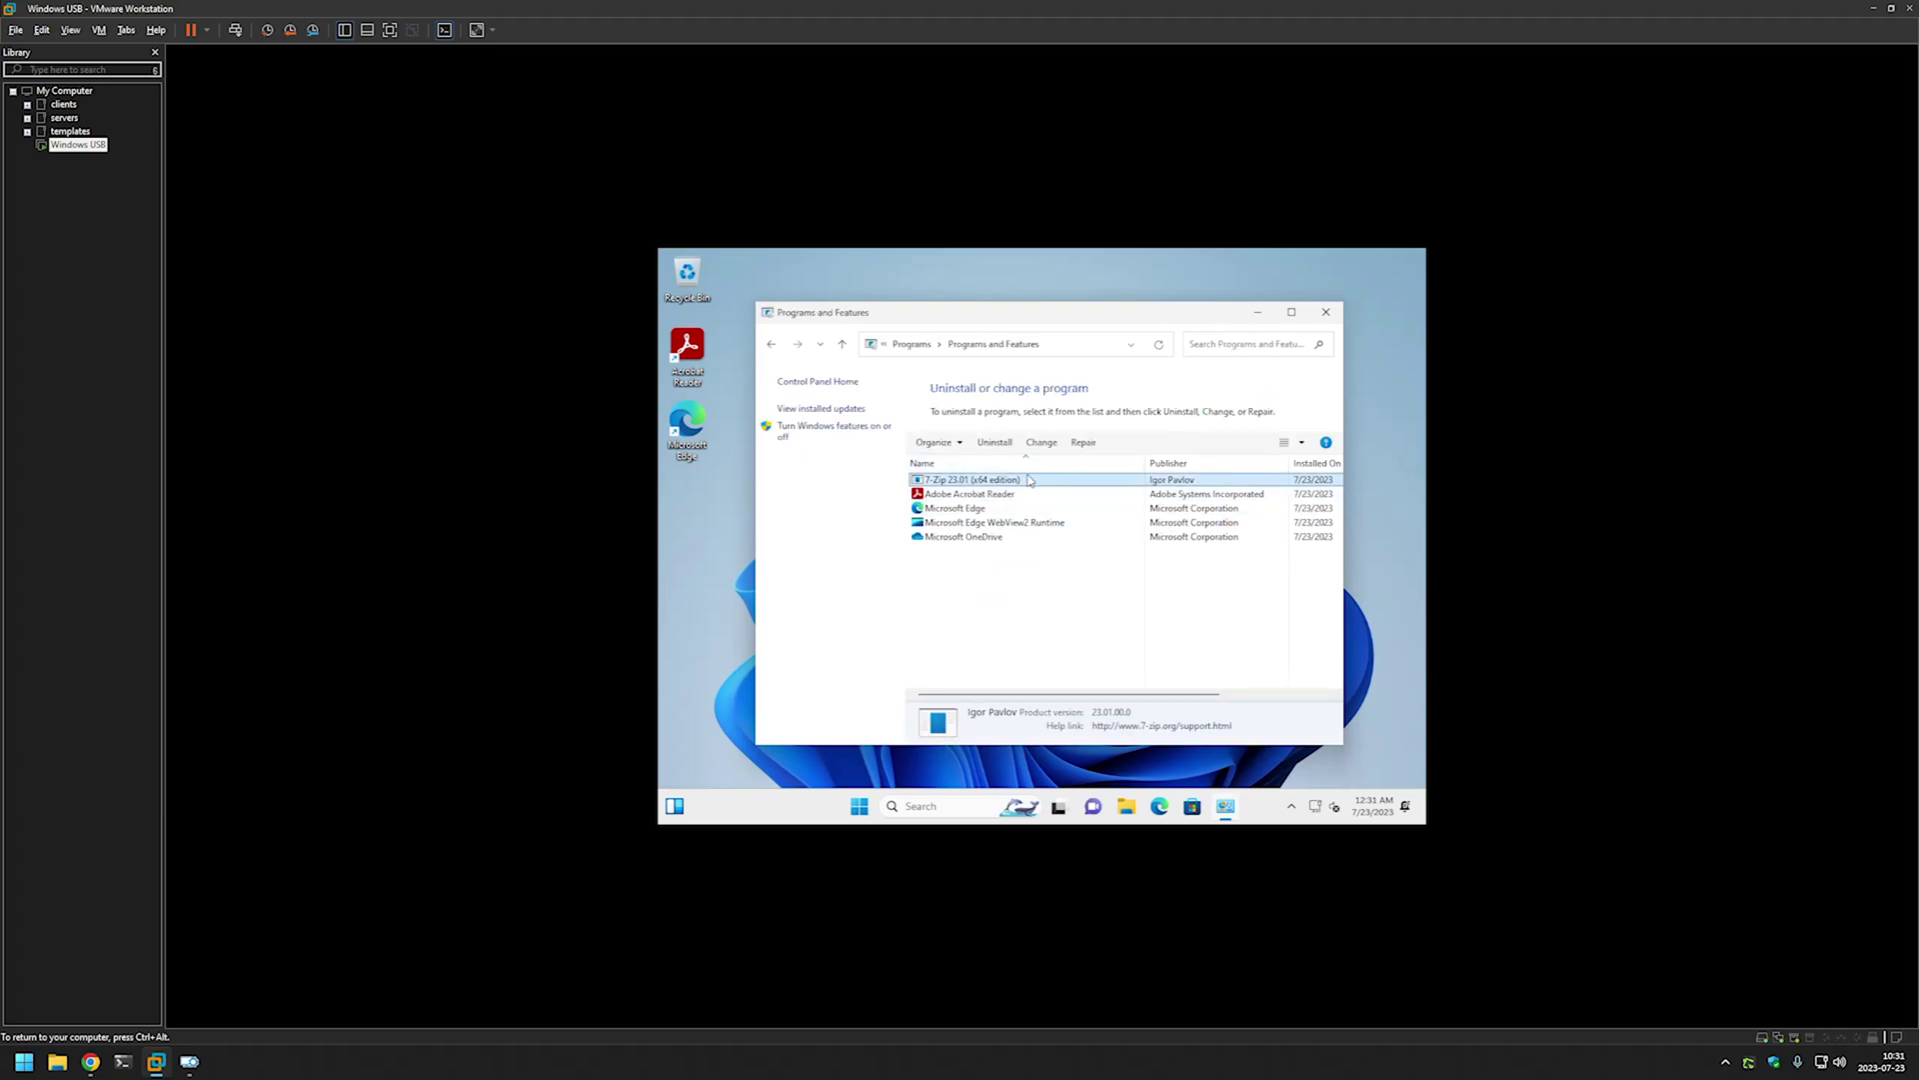